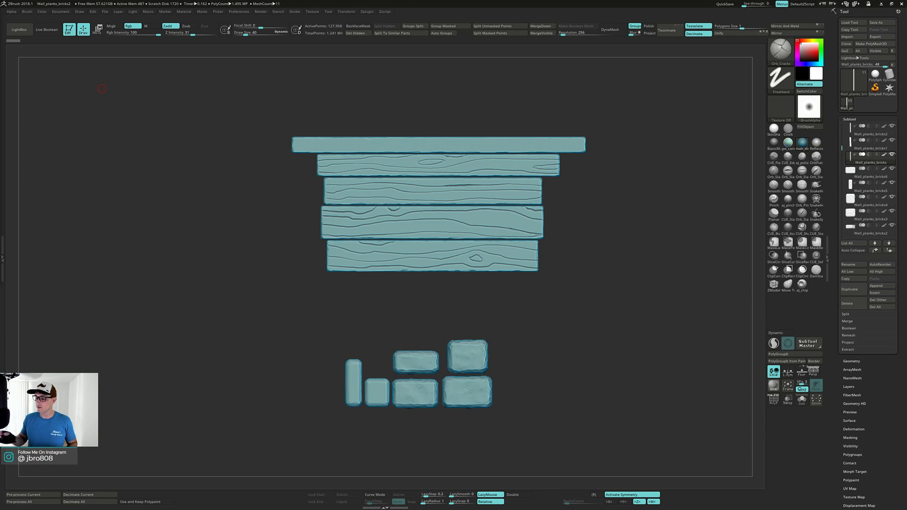
Examine the carved wooden planks and the stone bricks from several angles
{"action": "mouse_move", "coordinate": [587, 284]}
{"action": "left_mouse_down"}
{"action": "mouse_move", "coordinate": [591, 298]}
{"action": "mouse_move", "coordinate": [595, 271]}
{"action": "mouse_move", "coordinate": [588, 295]}
{"action": "mouse_move", "coordinate": [594, 290]}
{"action": "mouse_move", "coordinate": [597, 299]}
{"action": "mouse_move", "coordinate": [596, 280]}
{"action": "mouse_move", "coordinate": [589, 289]}
{"action": "left_mouse_up"}
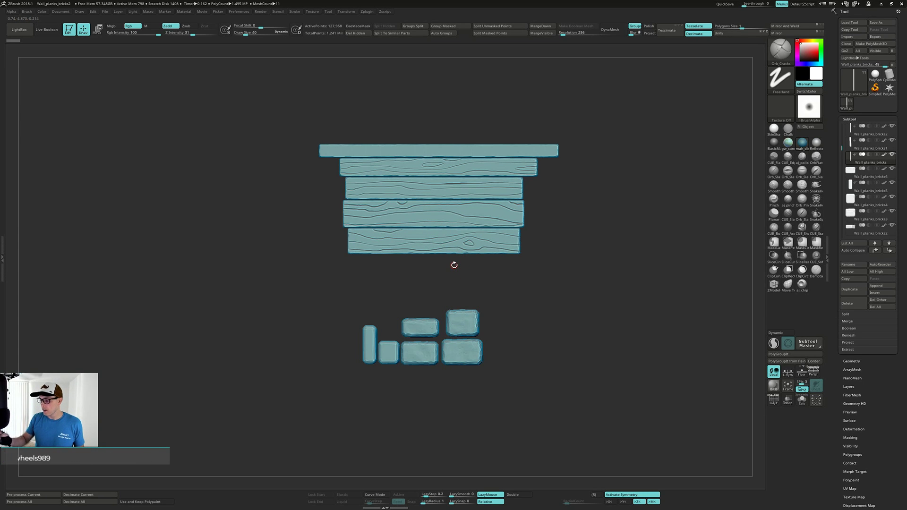
{"action": "left_click_drag", "start_coordinate": [454, 265], "coordinate": [397, 273]}
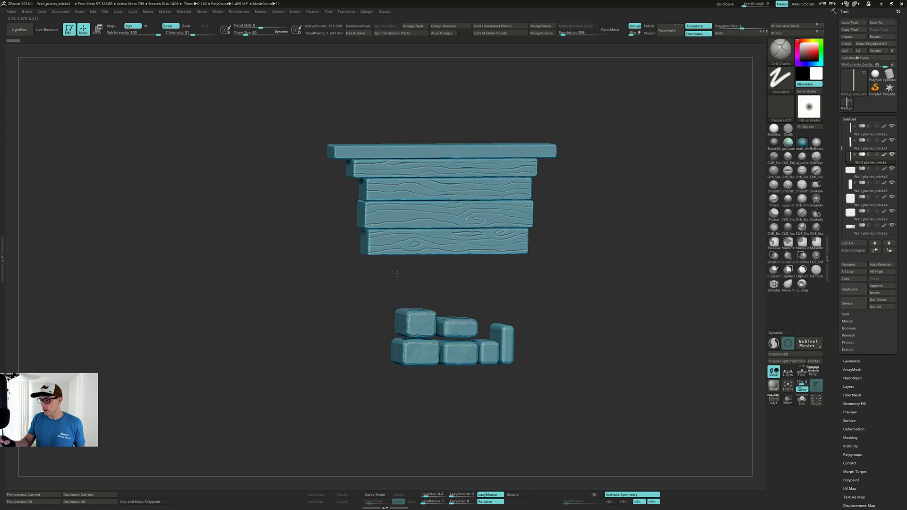
{"action": "left_click_drag", "start_coordinate": [443, 253], "coordinate": [402, 221]}
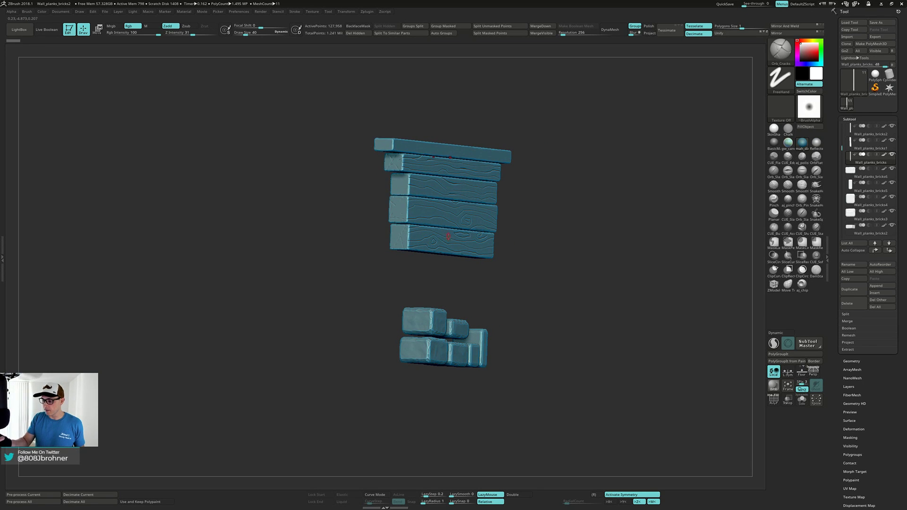
{"action": "left_click_drag", "start_coordinate": [439, 257], "coordinate": [484, 272]}
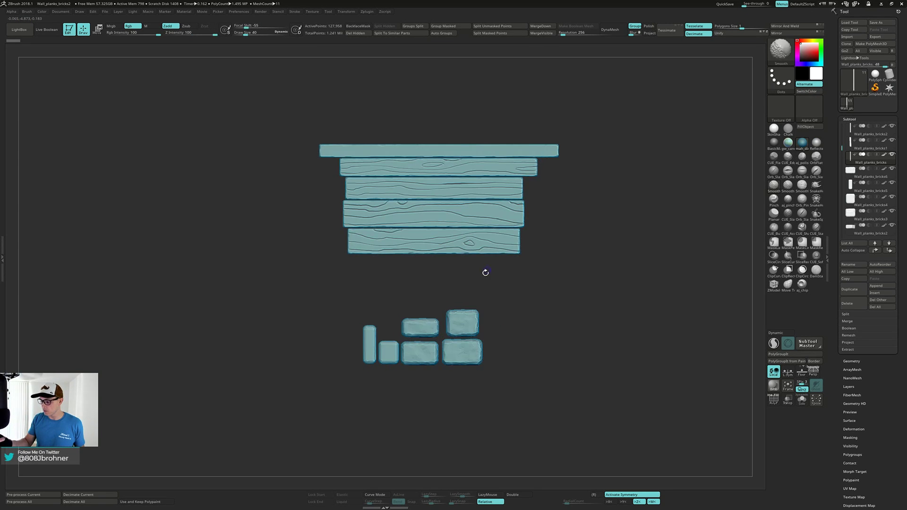
{"action": "left_click_drag", "start_coordinate": [504, 308], "coordinate": [487, 281]}
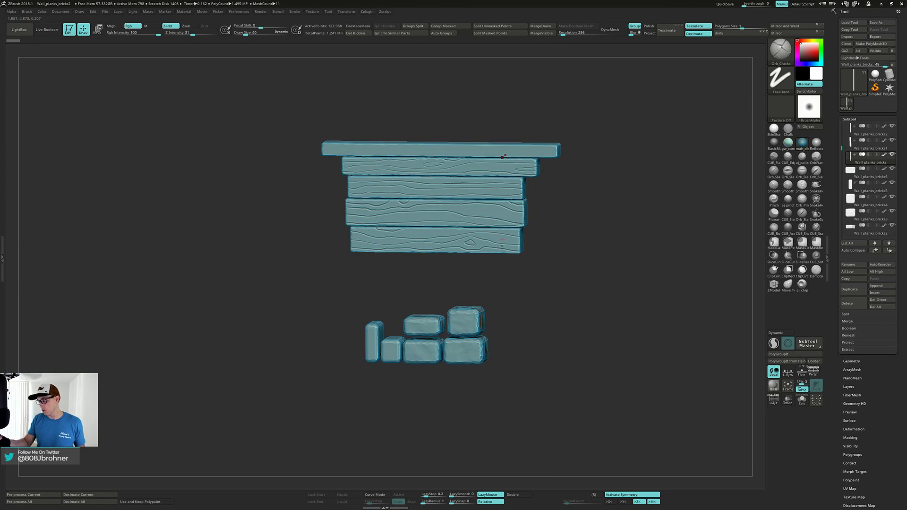
{"action": "mouse_move", "coordinate": [506, 324]}
{"action": "left_mouse_down"}
{"action": "mouse_move", "coordinate": [505, 340]}
{"action": "mouse_move", "coordinate": [512, 314]}
{"action": "left_mouse_up"}
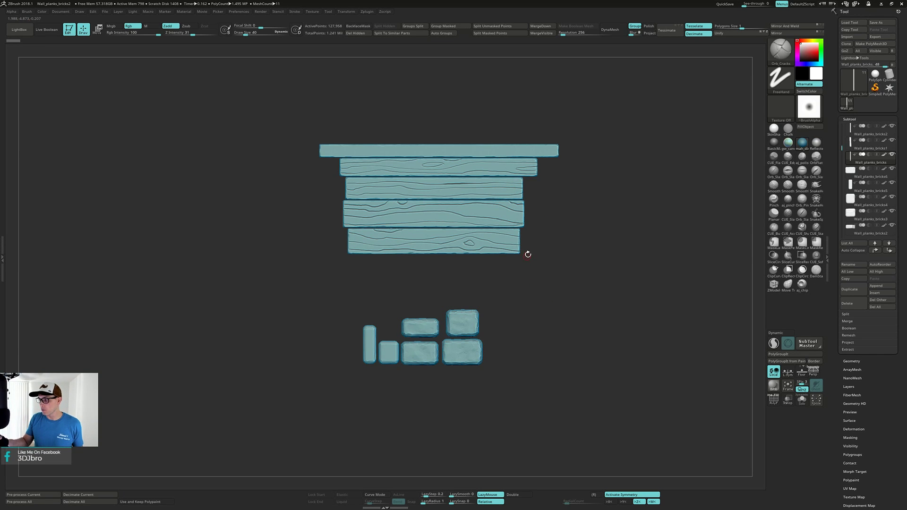
{"action": "left_click_drag", "start_coordinate": [529, 264], "coordinate": [527, 284], "text": "alt"}
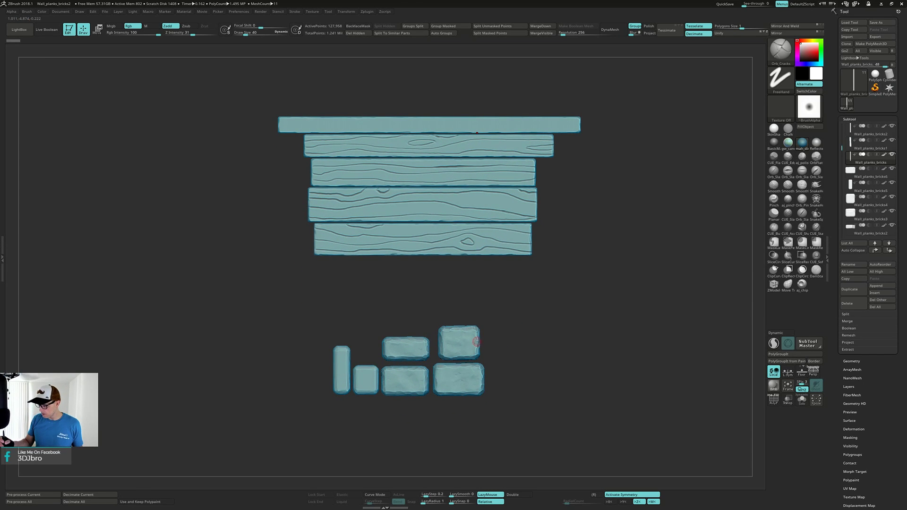
{"action": "mouse_move", "coordinate": [476, 342]}
{"action": "left_mouse_down", "text": "alt"}
{"action": "mouse_move", "coordinate": [476, 359]}
{"action": "mouse_move", "coordinate": [489, 292]}
{"action": "mouse_move", "coordinate": [480, 344]}
{"action": "left_mouse_up", "text": "alt"}
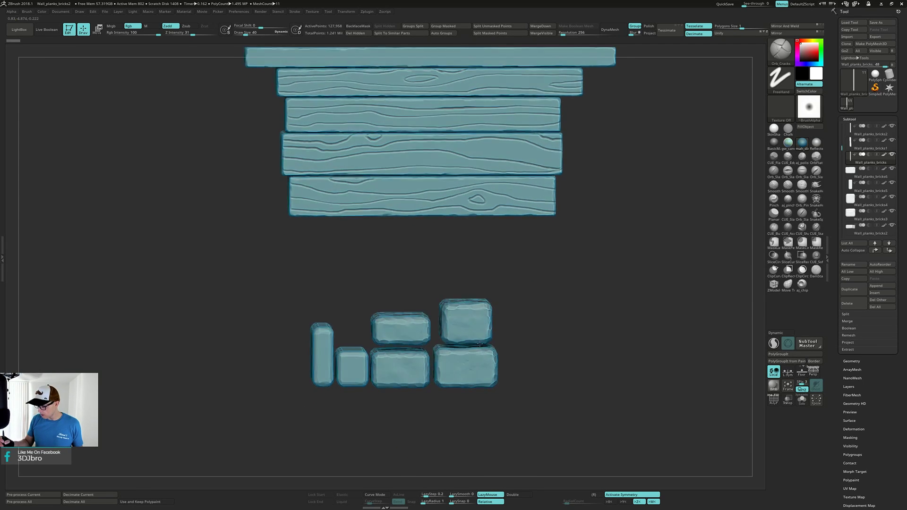
{"action": "right_click_drag", "start_coordinate": [480, 344], "coordinate": [462, 411]}
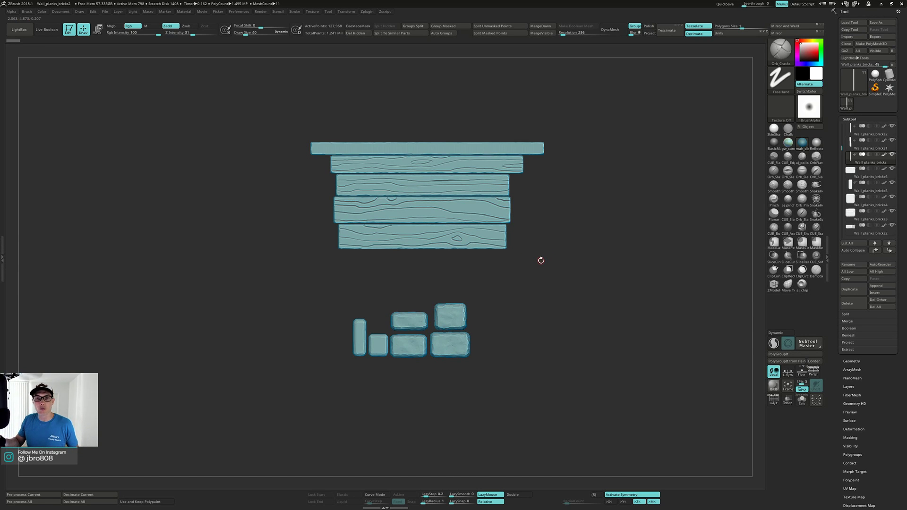
{"action": "right_click_drag", "start_coordinate": [532, 264], "coordinate": [498, 296], "text": "alt"}
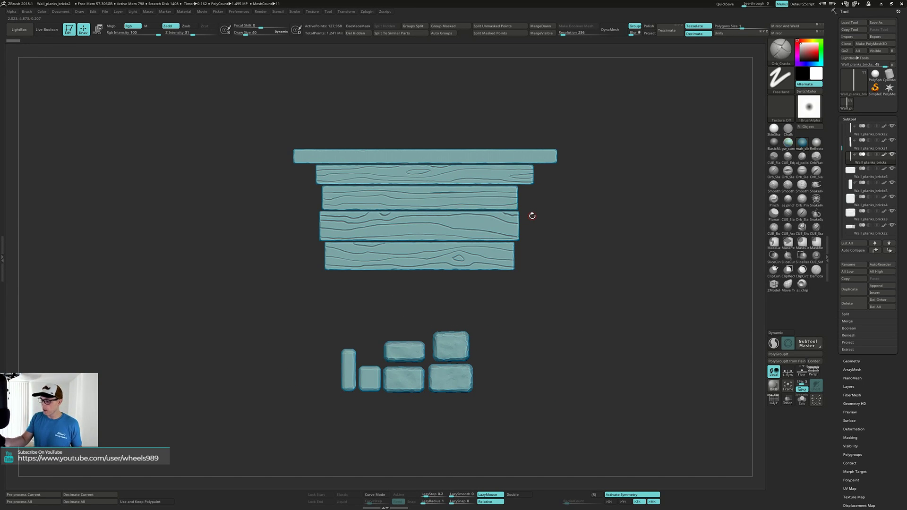
{"action": "left_click_drag", "start_coordinate": [491, 282], "coordinate": [508, 304]}
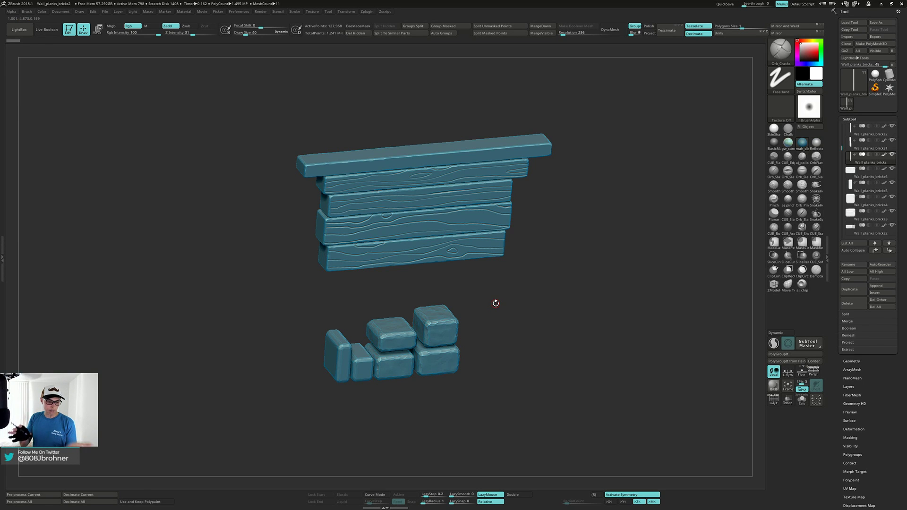
{"action": "left_click_drag", "start_coordinate": [531, 330], "coordinate": [540, 309], "text": "shift"}
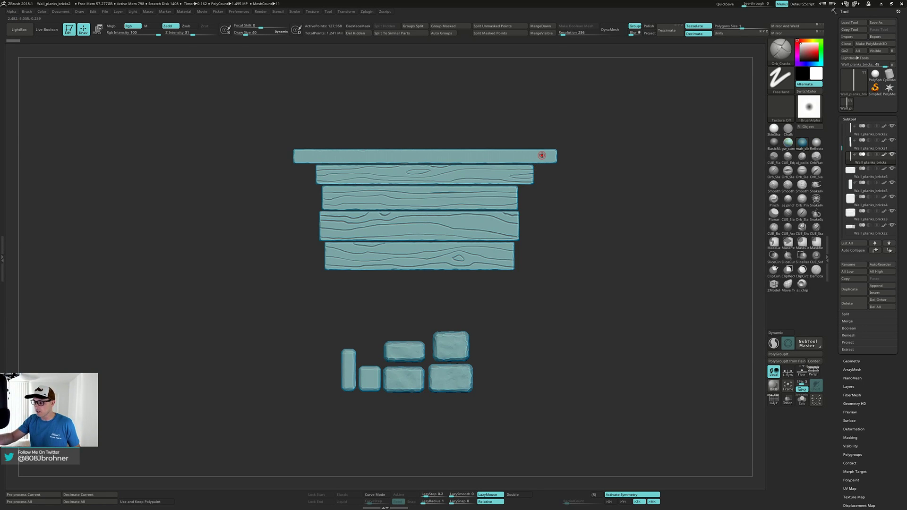
{"action": "mouse_move", "coordinate": [573, 229]}
{"action": "left_mouse_down"}
{"action": "mouse_move", "coordinate": [579, 268]}
{"action": "mouse_move", "coordinate": [573, 237]}
{"action": "left_mouse_up"}
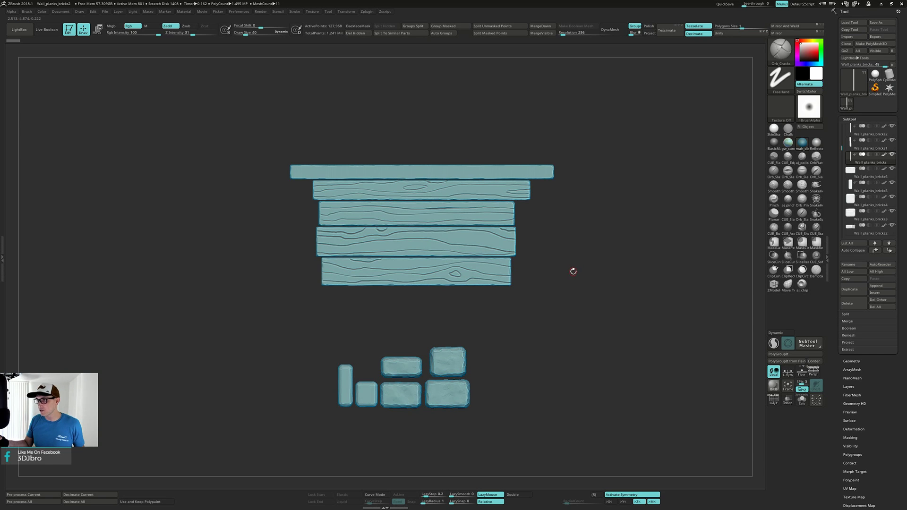
{"action": "mouse_move", "coordinate": [575, 264]}
{"action": "left_mouse_down"}
{"action": "mouse_move", "coordinate": [567, 300]}
{"action": "mouse_move", "coordinate": [574, 277]}
{"action": "left_mouse_up"}
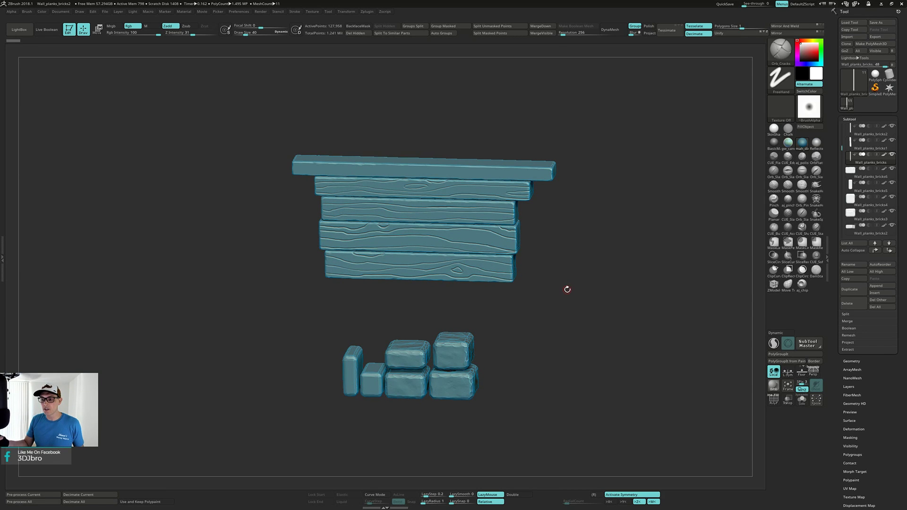
{"action": "left_click_drag", "start_coordinate": [565, 292], "coordinate": [573, 271]}
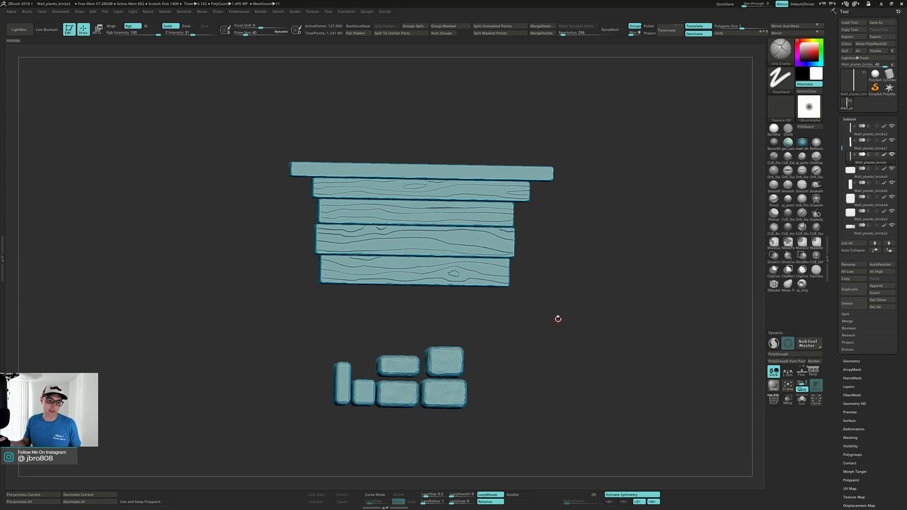
{"action": "mouse_move", "coordinate": [569, 310]}
{"action": "left_mouse_down"}
{"action": "mouse_move", "coordinate": [570, 319]}
{"action": "mouse_move", "coordinate": [571, 298]}
{"action": "left_mouse_up"}
{"action": "left_click_drag", "start_coordinate": [538, 160], "coordinate": [537, 160]}
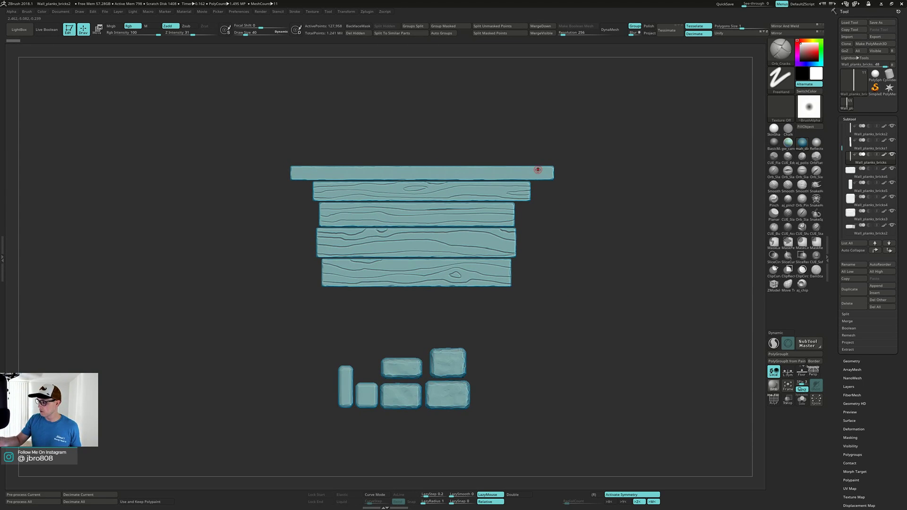
Isolate the blank top plank and orient it upright in the view
{"action": "key", "text": "alt+s"}
{"action": "left_click_drag", "start_coordinate": [526, 226], "coordinate": [464, 238]}
{"action": "key", "text": "x"}
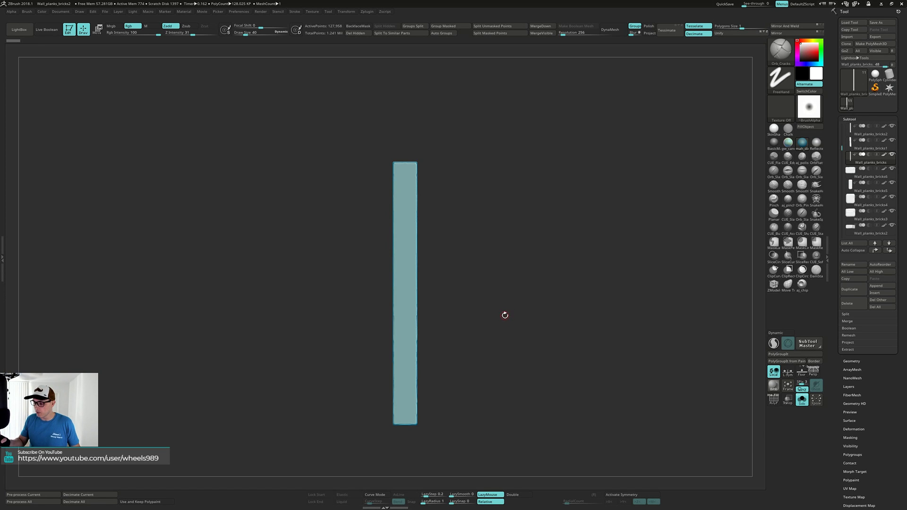
{"action": "mouse_move", "coordinate": [505, 311]}
{"action": "left_mouse_down", "text": "alt"}
{"action": "mouse_move", "coordinate": [505, 320]}
{"action": "mouse_move", "coordinate": [493, 300]}
{"action": "left_mouse_up", "text": "alt"}
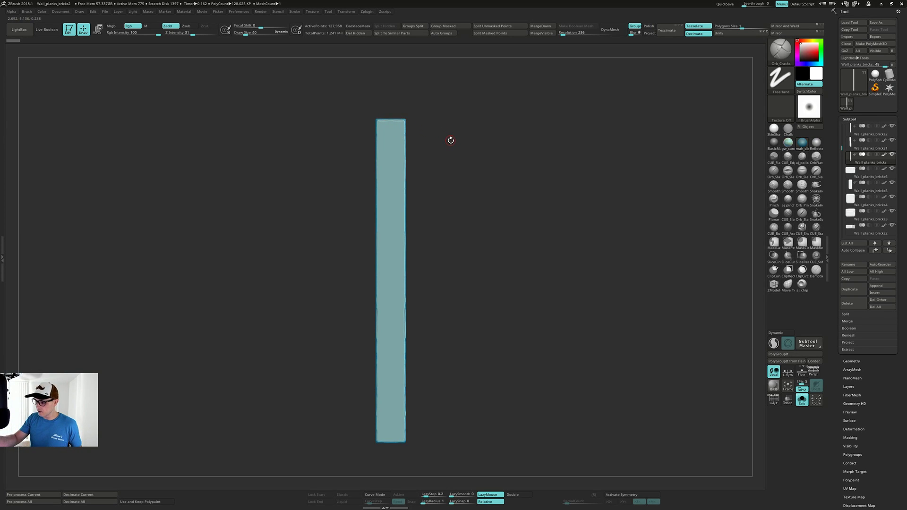
Bring back the other subtools and hide the six brick subtools, leaving only the planks displayed
{"action": "key", "text": "alt+s"}
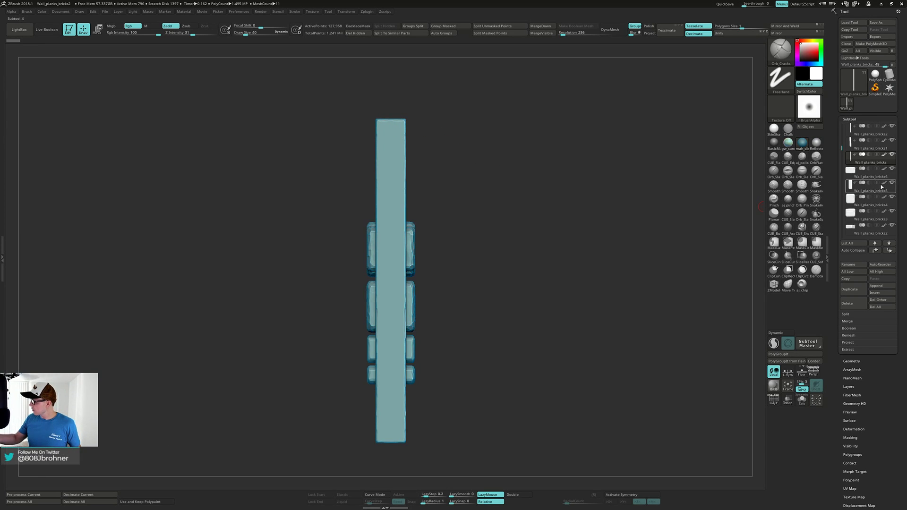
{"action": "left_click", "coordinate": [893, 170]}
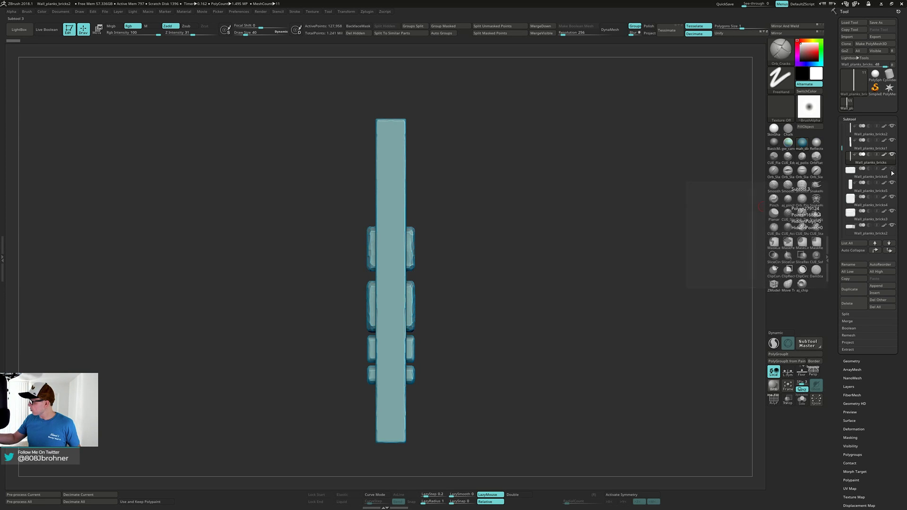
{"action": "left_click", "coordinate": [892, 184]}
{"action": "left_click", "coordinate": [893, 199]}
{"action": "left_click", "coordinate": [892, 213]}
{"action": "left_click", "coordinate": [893, 227]}
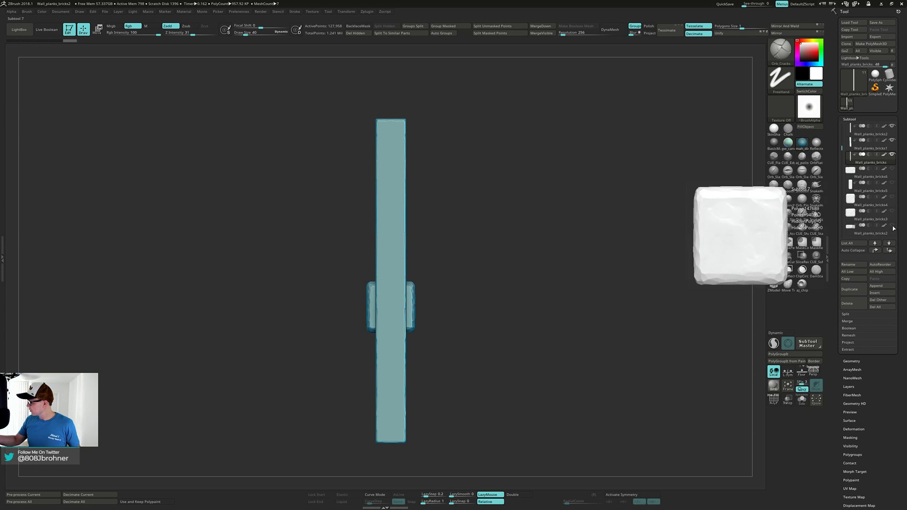
{"action": "left_click_drag", "start_coordinate": [589, 292], "coordinate": [626, 298]}
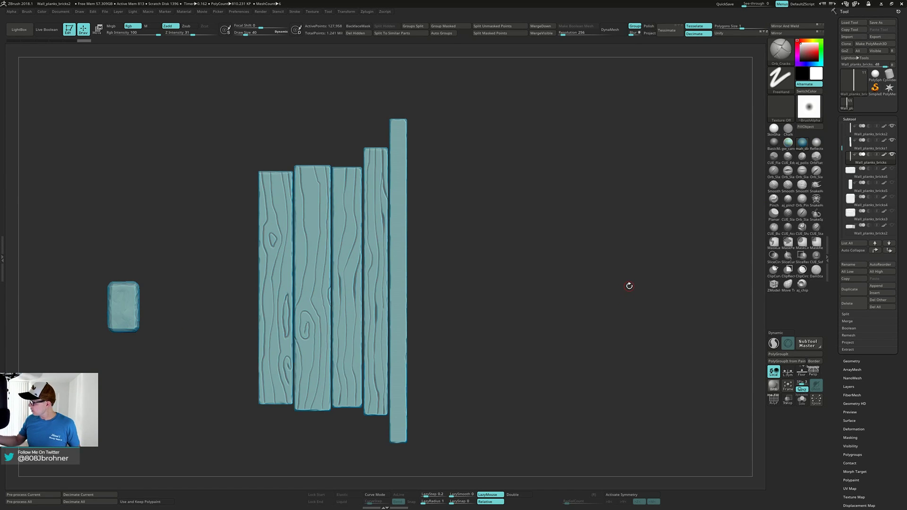
{"action": "left_click_drag", "start_coordinate": [841, 149], "coordinate": [841, 152]}
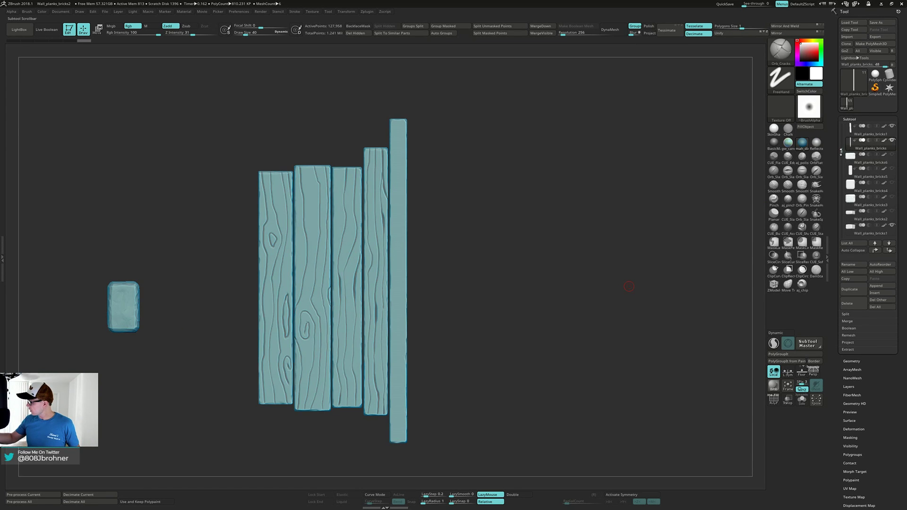
{"action": "left_click", "coordinate": [892, 226]}
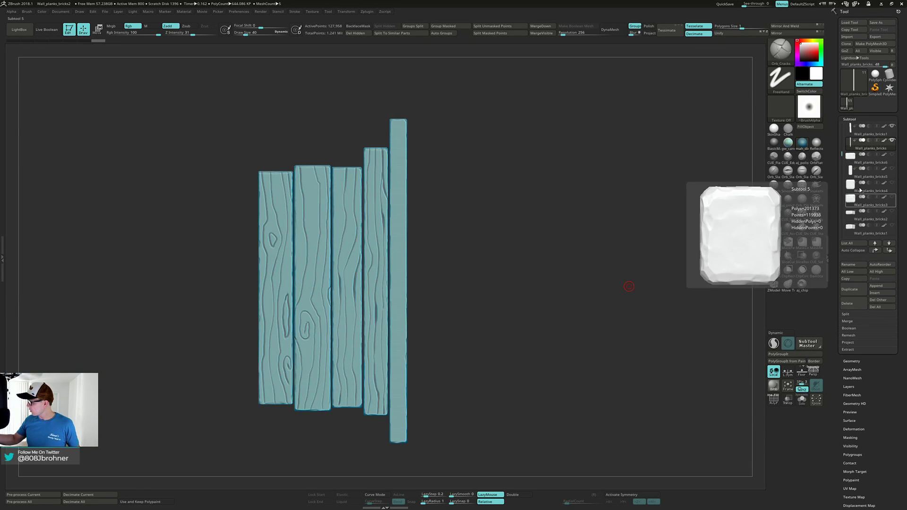
{"action": "left_click_drag", "start_coordinate": [841, 155], "coordinate": [841, 124]}
Carve wavy wood grain lines along the blank plank's narrow front and back faces with the Orb_Cracks brush
{"action": "left_click_drag", "start_coordinate": [580, 236], "coordinate": [552, 237]}
{"action": "left_click_drag", "start_coordinate": [463, 235], "coordinate": [464, 221]}
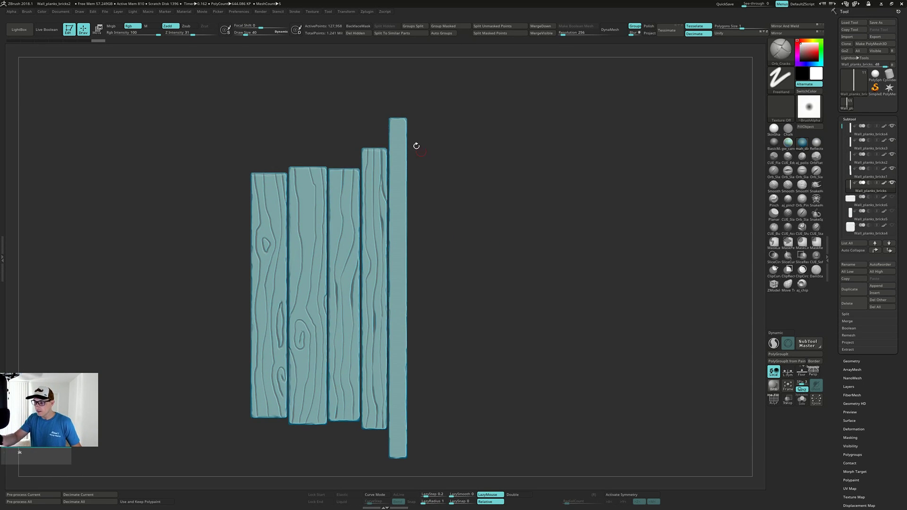
{"action": "mouse_move", "coordinate": [427, 136]}
{"action": "left_mouse_down"}
{"action": "mouse_move", "coordinate": [437, 135]}
{"action": "mouse_move", "coordinate": [425, 132]}
{"action": "left_mouse_up"}
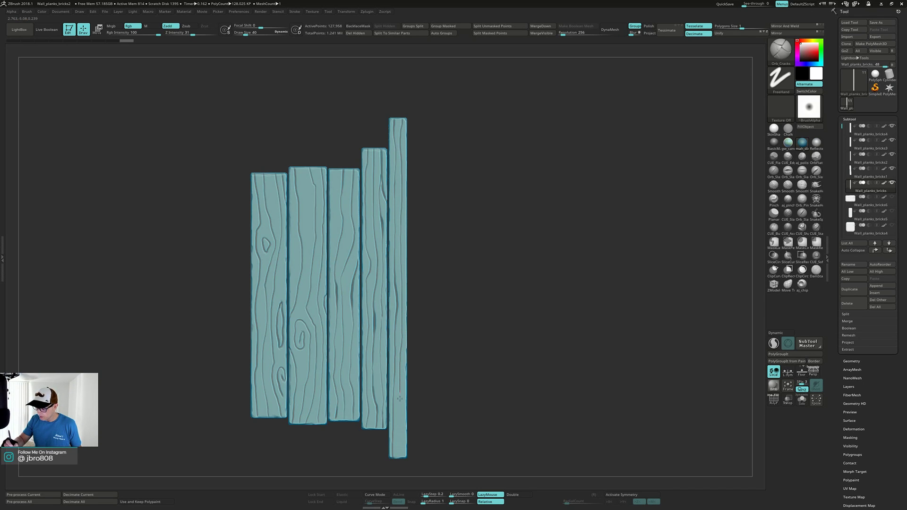
{"action": "left_click_drag", "start_coordinate": [490, 359], "coordinate": [451, 352]}
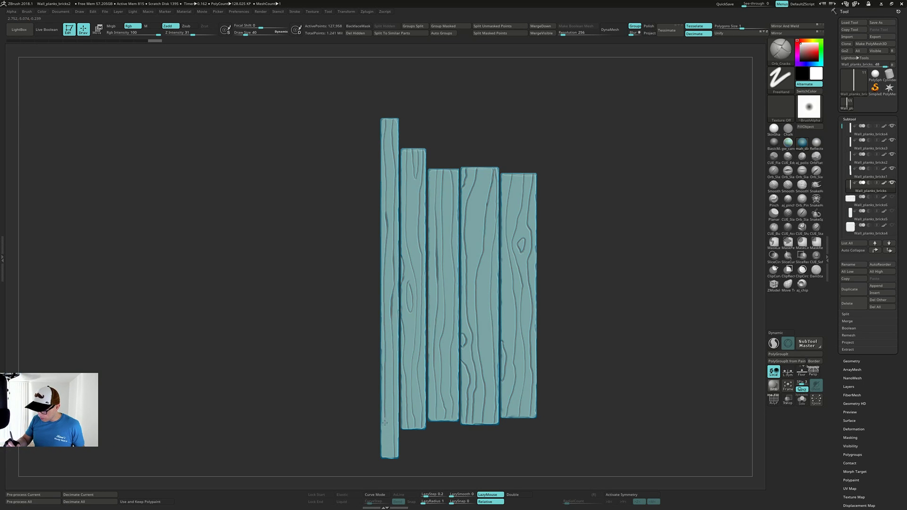
Carve several long wavy grain lines down one blank wide face of the same plank, isolating it from the others
{"action": "right_click_drag", "start_coordinate": [386, 408], "coordinate": [403, 364]}
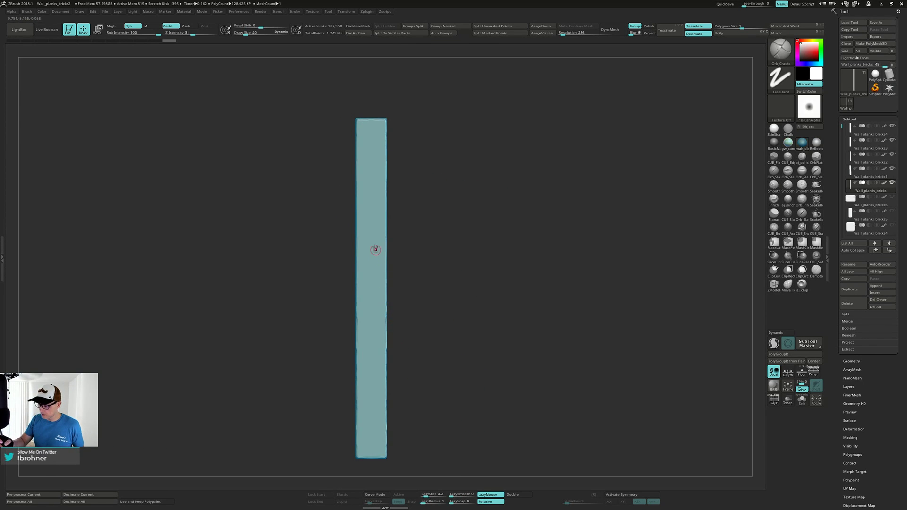
{"action": "right_click_drag", "start_coordinate": [377, 228], "coordinate": [378, 223]}
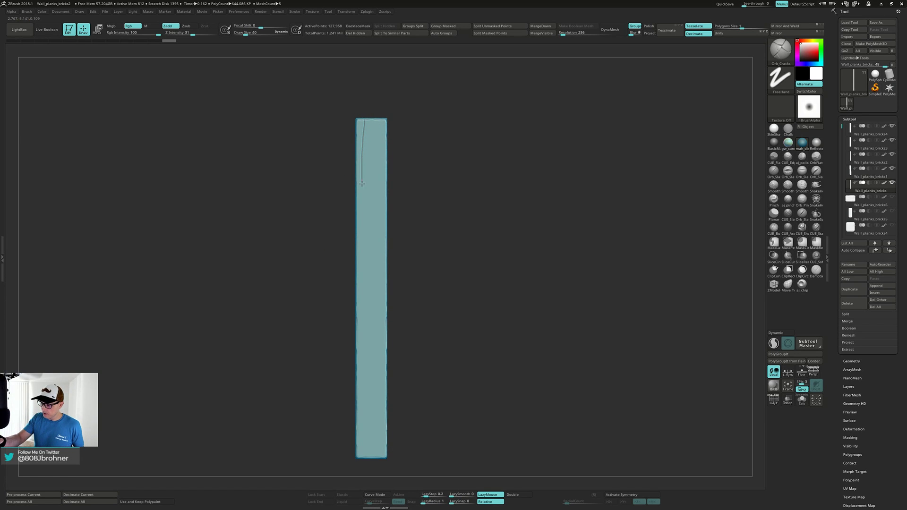
{"action": "left_click_drag", "start_coordinate": [366, 250], "coordinate": [366, 299]}
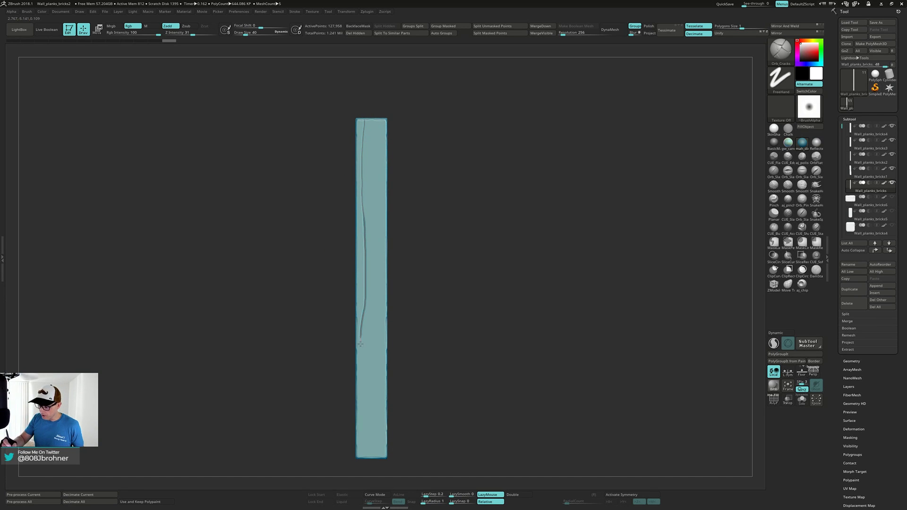
{"action": "left_click_drag", "start_coordinate": [362, 397], "coordinate": [363, 462]}
{"action": "mouse_move", "coordinate": [368, 420]}
{"action": "right_mouse_down"}
{"action": "mouse_move", "coordinate": [392, 400]}
{"action": "mouse_move", "coordinate": [382, 378]}
{"action": "right_mouse_up"}
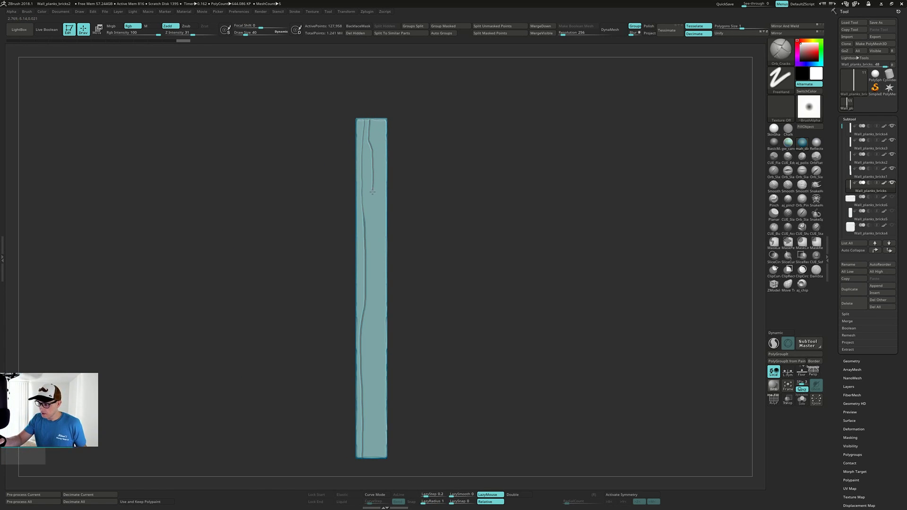
{"action": "right_click_drag", "start_coordinate": [370, 130], "coordinate": [373, 164]}
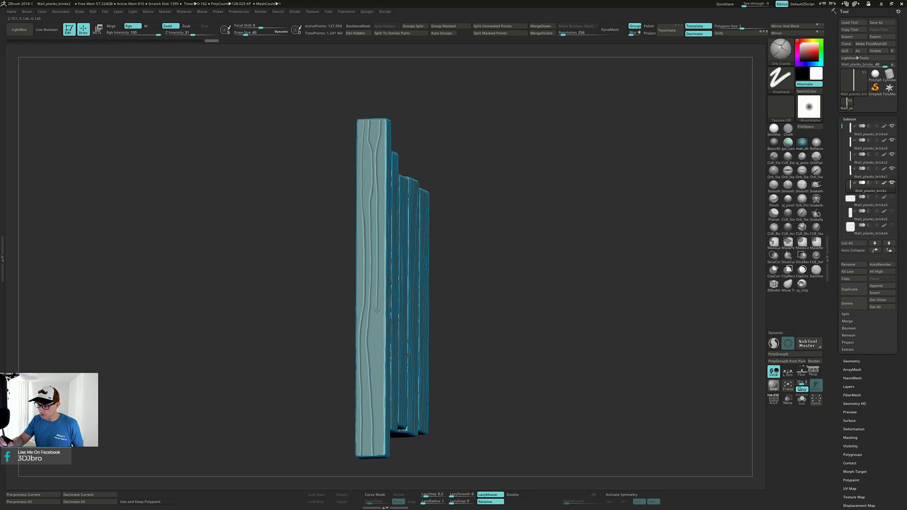
{"action": "key", "text": "alt+s"}
{"action": "left_click_drag", "start_coordinate": [412, 350], "coordinate": [385, 375]}
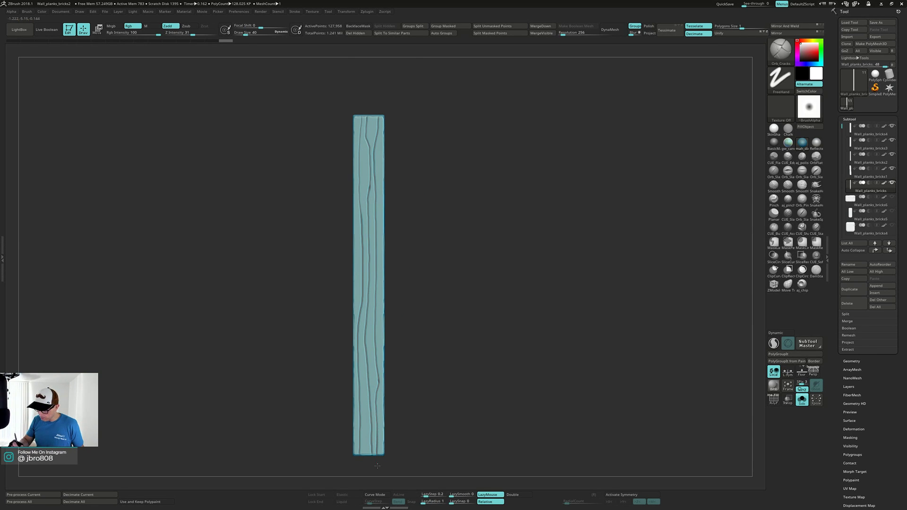
Turn the plank to its partly carved wide face and carve a second long wavy grain line along its full length
{"action": "left_click_drag", "start_coordinate": [490, 336], "coordinate": [424, 335]}
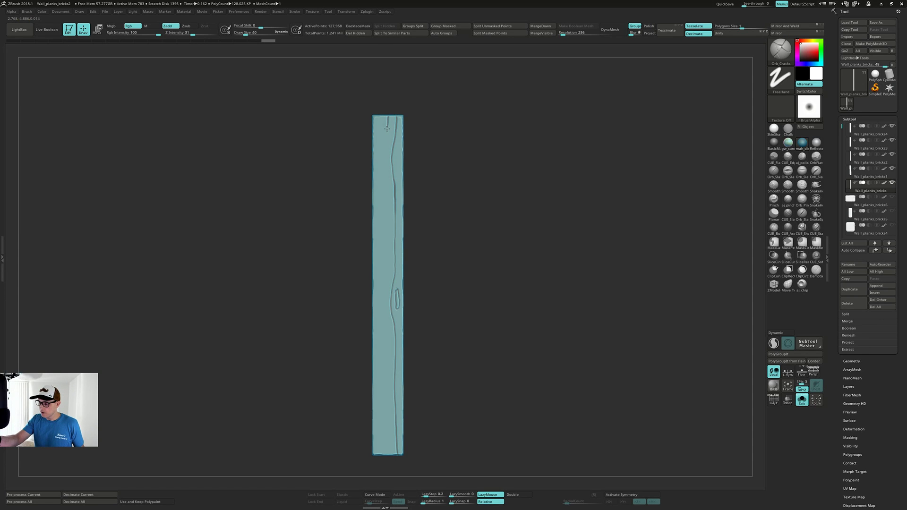
{"action": "left_click_drag", "start_coordinate": [383, 145], "coordinate": [387, 236]}
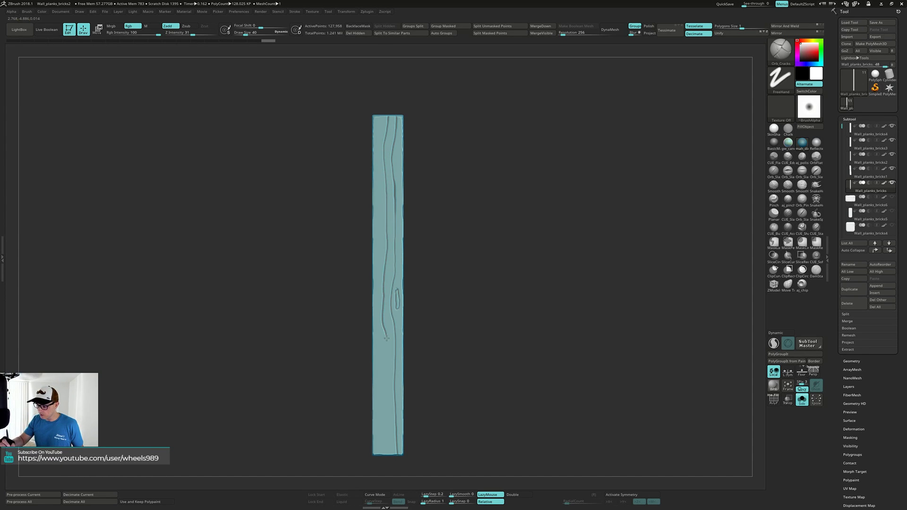
{"action": "left_click_drag", "start_coordinate": [389, 410], "coordinate": [389, 456]}
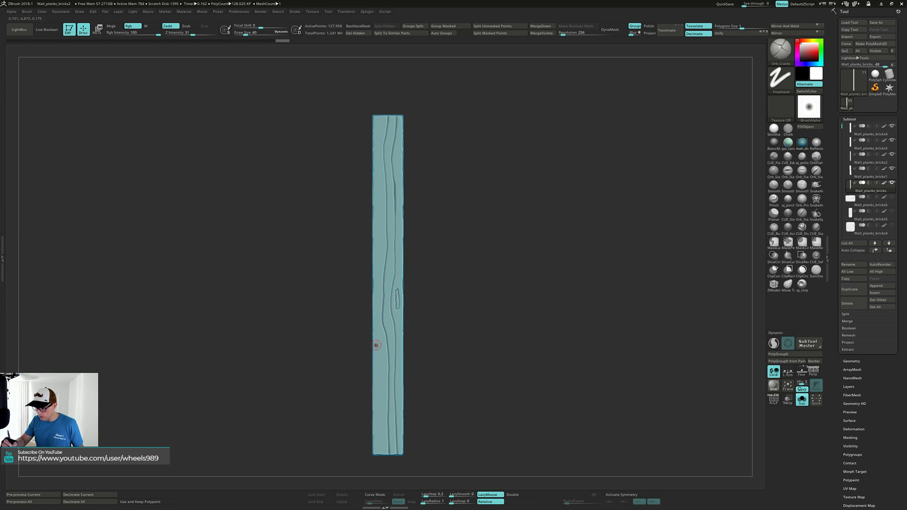
Carve an oval knot near the face's lower left edge, with wavy grain lines above and below it, wrapping them over the edge
{"action": "mouse_move", "coordinate": [379, 363]}
{"action": "left_mouse_down"}
{"action": "mouse_move", "coordinate": [375, 341]}
{"action": "mouse_move", "coordinate": [378, 364]}
{"action": "left_mouse_up"}
{"action": "right_click_drag", "start_coordinate": [389, 364], "coordinate": [406, 357]}
{"action": "right_click_drag", "start_coordinate": [375, 327], "coordinate": [387, 329]}
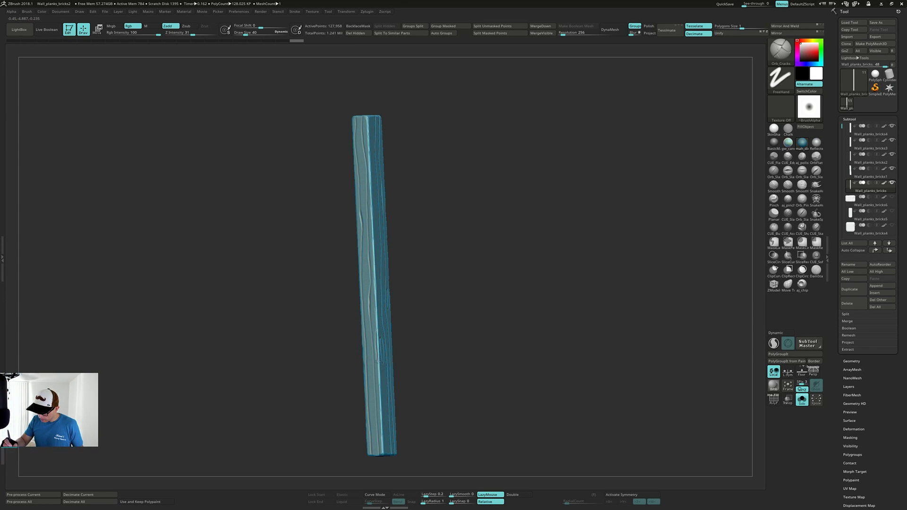
{"action": "right_click_drag", "start_coordinate": [379, 366], "coordinate": [382, 400]}
{"action": "left_click_drag", "start_coordinate": [381, 441], "coordinate": [383, 455]}
{"action": "mouse_move", "coordinate": [388, 348]}
{"action": "right_mouse_down"}
{"action": "mouse_move", "coordinate": [383, 306]}
{"action": "mouse_move", "coordinate": [381, 321]}
{"action": "right_mouse_up"}
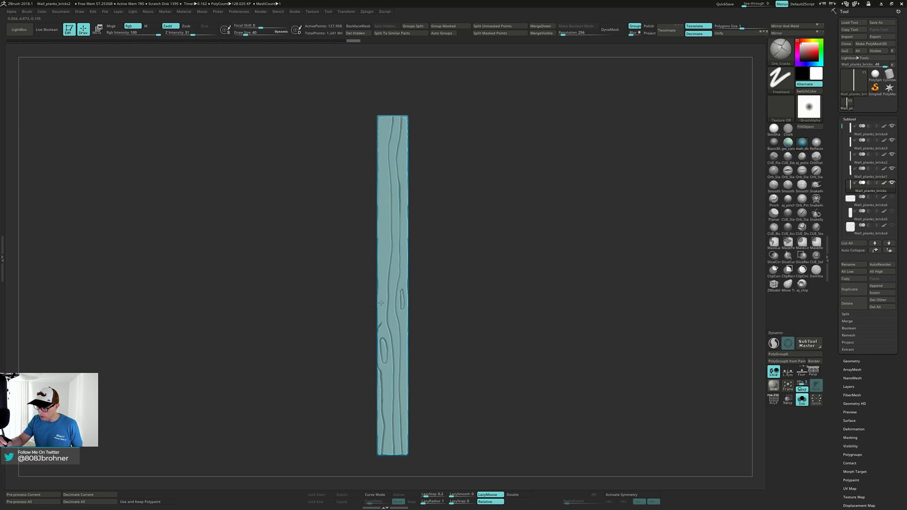
{"action": "left_click_drag", "start_coordinate": [382, 293], "coordinate": [385, 193]}
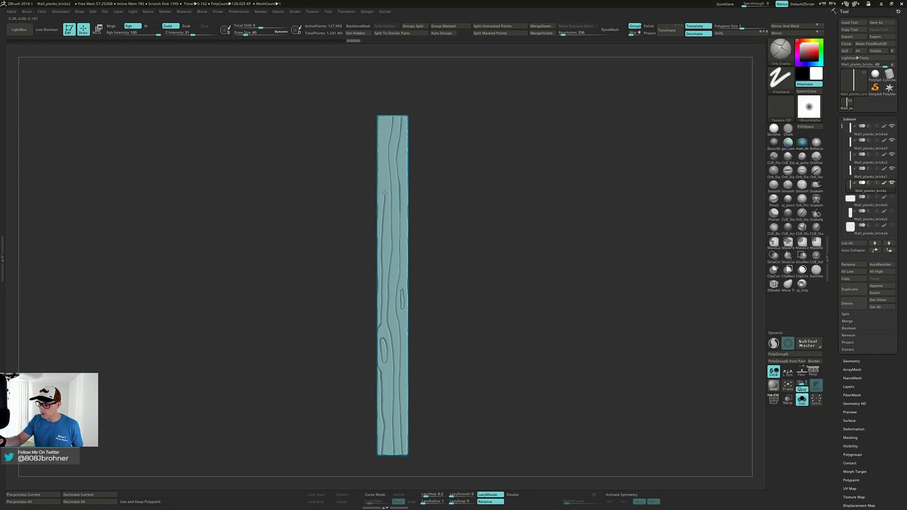
Bring the other planks back into display and frame all five from the front
{"action": "mouse_move", "coordinate": [502, 154]}
{"action": "right_mouse_down"}
{"action": "mouse_move", "coordinate": [476, 150]}
{"action": "mouse_move", "coordinate": [492, 148]}
{"action": "right_mouse_up"}
{"action": "mouse_move", "coordinate": [506, 270]}
{"action": "right_mouse_down", "text": "alt"}
{"action": "mouse_move", "coordinate": [508, 262]}
{"action": "mouse_move", "coordinate": [483, 262]}
{"action": "mouse_move", "coordinate": [507, 247]}
{"action": "mouse_move", "coordinate": [486, 263]}
{"action": "mouse_move", "coordinate": [503, 277]}
{"action": "mouse_move", "coordinate": [521, 268]}
{"action": "mouse_move", "coordinate": [438, 283]}
{"action": "mouse_move", "coordinate": [496, 266]}
{"action": "right_mouse_up", "text": "alt"}
{"action": "key", "text": "alt+shift+s"}
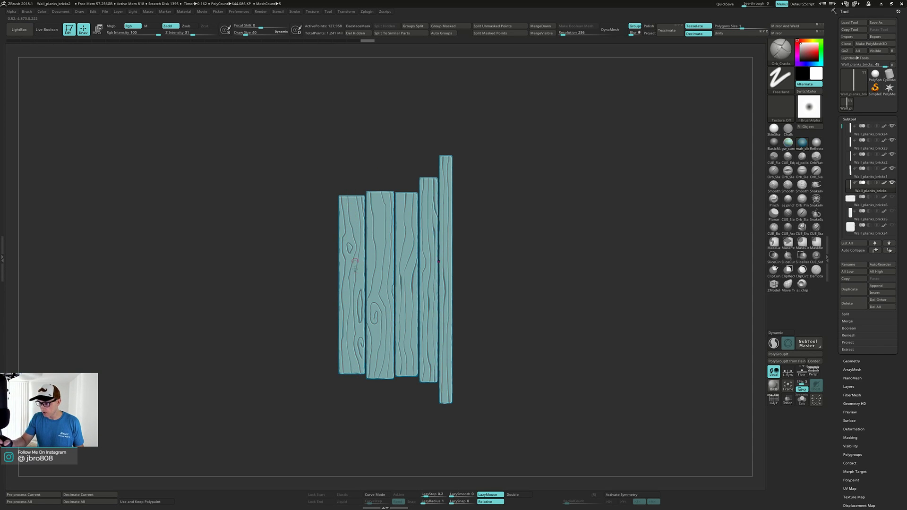
{"action": "right_click_drag", "start_coordinate": [355, 252], "coordinate": [355, 266], "text": "ctrl"}
{"action": "right_click_drag", "start_coordinate": [341, 302], "coordinate": [388, 300], "text": "alt"}
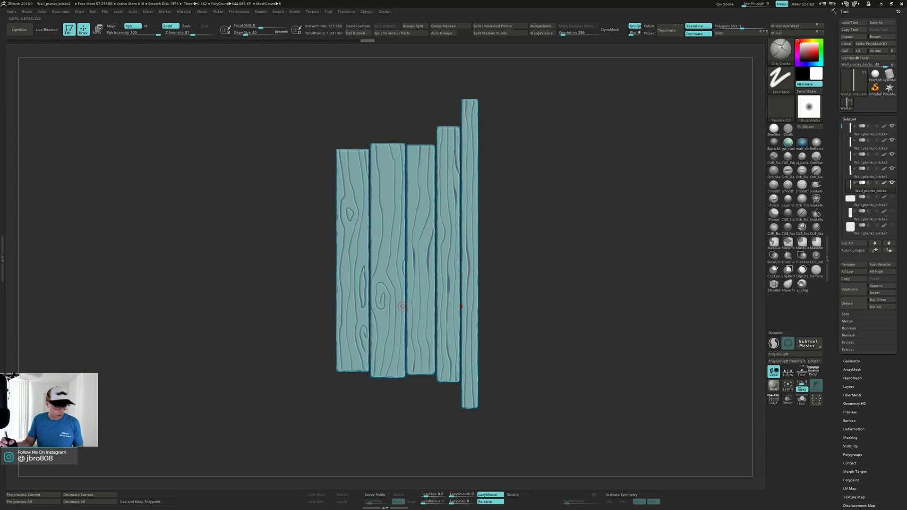
Switch to the ClayBuildup brush and isolate the leftmost plank, framed in the view
{"action": "key", "text": "b"}
{"action": "key", "text": "c"}
{"action": "key", "text": "b"}
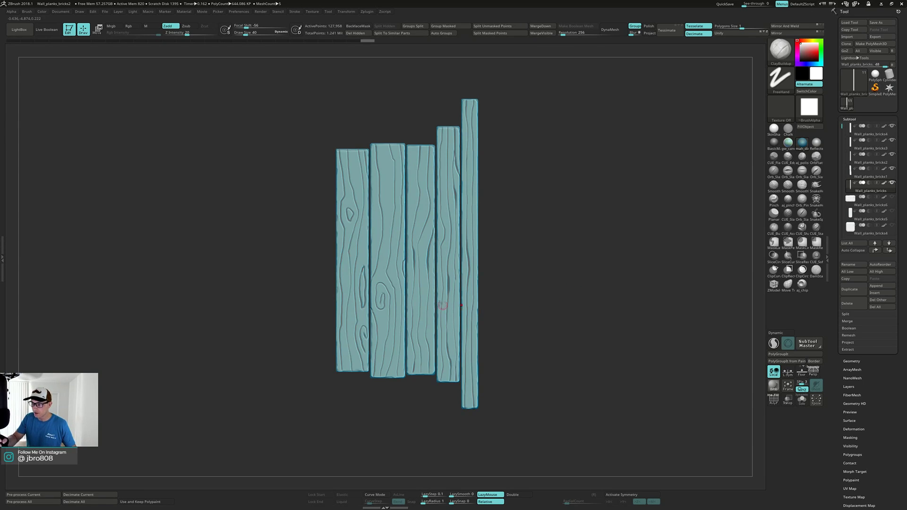
{"action": "left_click", "coordinate": [358, 244], "text": "alt"}
{"action": "key", "text": "alt+s"}
{"action": "mouse_move", "coordinate": [358, 236]}
{"action": "right_mouse_down"}
{"action": "mouse_move", "coordinate": [357, 255]}
{"action": "mouse_move", "coordinate": [357, 226]}
{"action": "right_mouse_up"}
{"action": "key", "text": "f"}
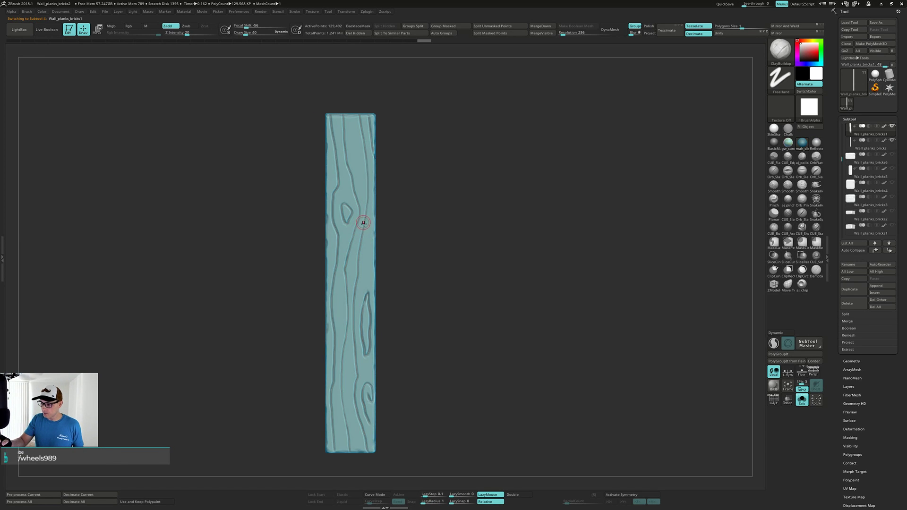
Brush long vertical ClayBuildup strokes down the left half of the plank's front face, following the carved grain lines past the upper knot
{"action": "right_click_drag", "start_coordinate": [358, 227], "coordinate": [446, 163]}
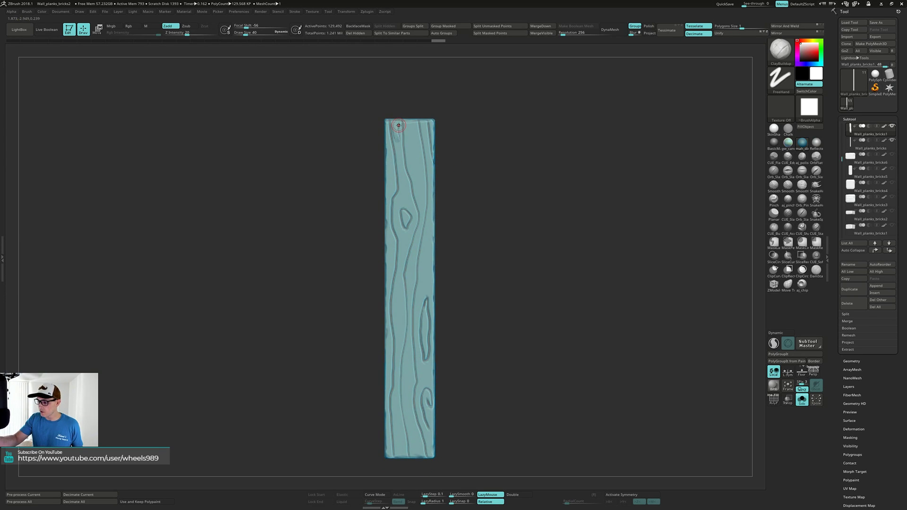
{"action": "mouse_move", "coordinate": [399, 126]}
{"action": "left_mouse_down"}
{"action": "mouse_move", "coordinate": [409, 205]}
{"action": "mouse_move", "coordinate": [395, 208]}
{"action": "mouse_move", "coordinate": [401, 192]}
{"action": "mouse_move", "coordinate": [412, 216]}
{"action": "mouse_move", "coordinate": [399, 347]}
{"action": "left_mouse_up"}
{"action": "left_click_drag", "start_coordinate": [399, 336], "coordinate": [398, 362]}
{"action": "right_click_drag", "start_coordinate": [399, 362], "coordinate": [396, 312], "text": "alt"}
{"action": "left_click_drag", "start_coordinate": [395, 316], "coordinate": [397, 382]}
{"action": "right_click_drag", "start_coordinate": [405, 77], "coordinate": [371, 152], "text": "alt"}
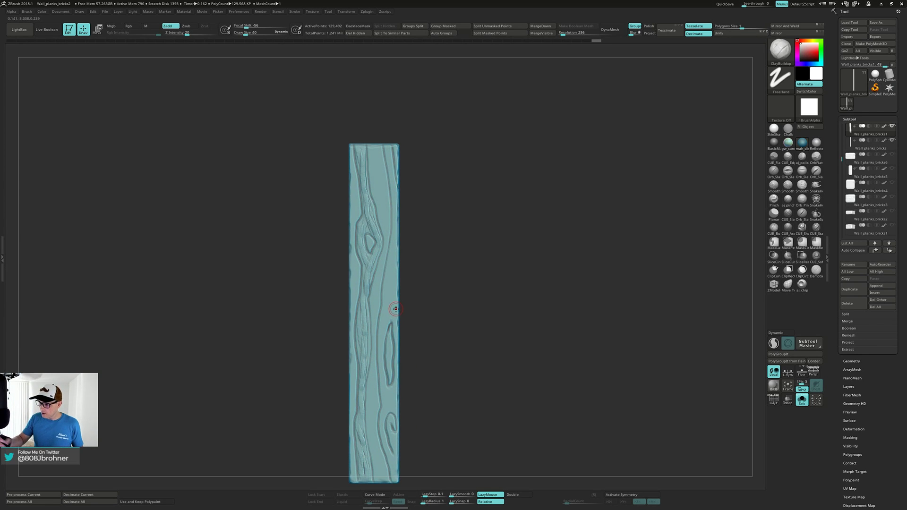
Fill the middle and upper right of the same face with flowing ClayBuildup grain strokes down to the plank's lower end
{"action": "left_click_drag", "start_coordinate": [372, 168], "coordinate": [378, 194]}
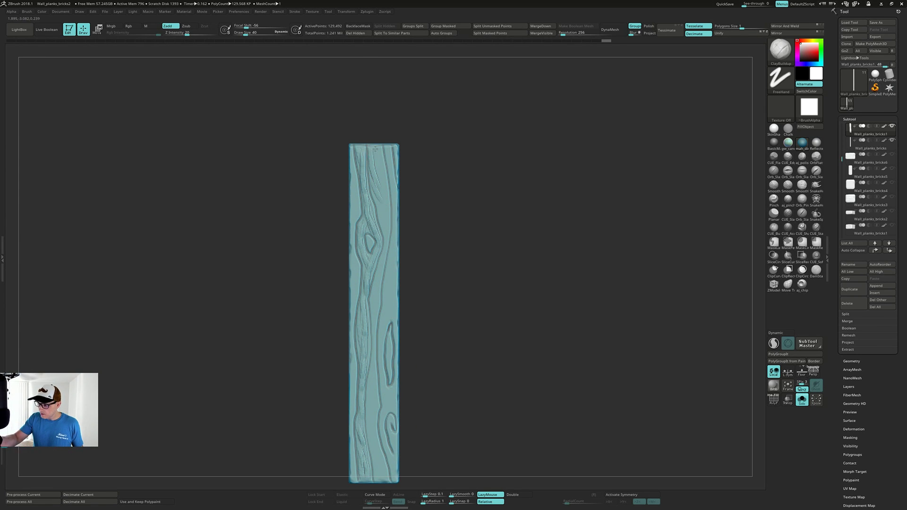
{"action": "mouse_move", "coordinate": [375, 152]}
{"action": "left_mouse_down"}
{"action": "mouse_move", "coordinate": [386, 231]}
{"action": "mouse_move", "coordinate": [370, 342]}
{"action": "mouse_move", "coordinate": [373, 416]}
{"action": "left_mouse_up"}
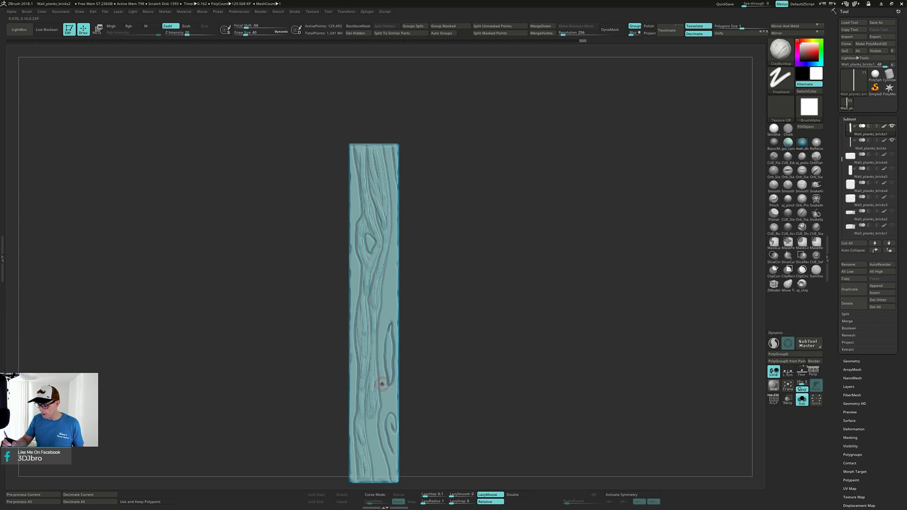
{"action": "right_click_drag", "start_coordinate": [382, 385], "coordinate": [372, 282], "text": "alt"}
{"action": "left_click_drag", "start_coordinate": [363, 313], "coordinate": [376, 378]}
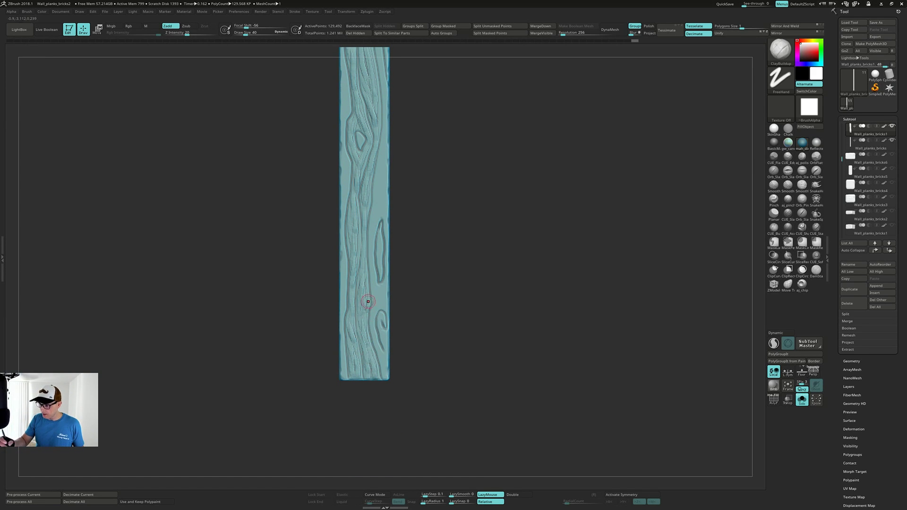
{"action": "right_click_drag", "start_coordinate": [368, 301], "coordinate": [366, 360], "text": "alt"}
{"action": "left_click_drag", "start_coordinate": [373, 105], "coordinate": [385, 244]}
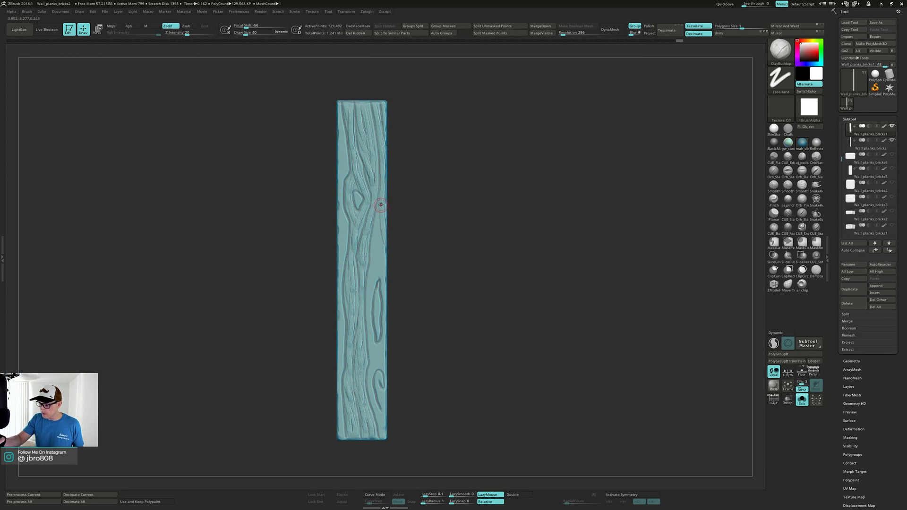
{"action": "left_click_drag", "start_coordinate": [381, 204], "coordinate": [369, 380]}
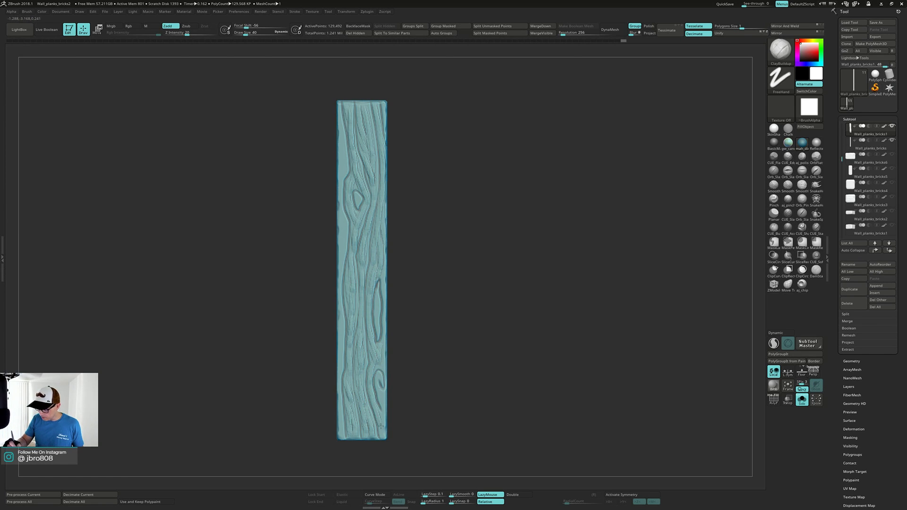
Add short ClayBuildup strokes that curve around the two knots near the face's lower right edge
{"action": "left_click_drag", "start_coordinate": [381, 427], "coordinate": [382, 436]}
{"action": "left_click_drag", "start_coordinate": [381, 387], "coordinate": [383, 397]}
{"action": "mouse_move", "coordinate": [374, 395]}
{"action": "left_mouse_down"}
{"action": "mouse_move", "coordinate": [383, 419]}
{"action": "mouse_move", "coordinate": [378, 349]}
{"action": "left_mouse_up"}
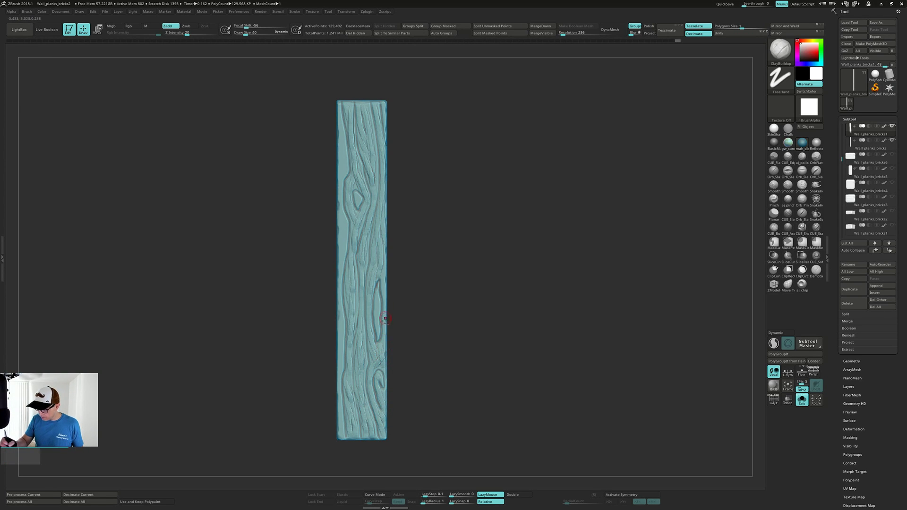
{"action": "right_click_drag", "start_coordinate": [385, 318], "coordinate": [384, 344], "text": "alt"}
{"action": "left_click_drag", "start_coordinate": [375, 331], "coordinate": [375, 322]}
{"action": "left_click_drag", "start_coordinate": [378, 349], "coordinate": [381, 303]}
{"action": "left_click_drag", "start_coordinate": [374, 271], "coordinate": [377, 253]}
Texture the remaining left side of the face with ClayBuildup and carry the strokes along the adjoining long corner edge
{"action": "mouse_move", "coordinate": [383, 192]}
{"action": "right_mouse_down", "text": "alt"}
{"action": "mouse_move", "coordinate": [385, 221]}
{"action": "mouse_move", "coordinate": [398, 214]}
{"action": "mouse_move", "coordinate": [426, 227]}
{"action": "mouse_move", "coordinate": [407, 190]}
{"action": "mouse_move", "coordinate": [419, 182]}
{"action": "right_mouse_up", "text": "alt"}
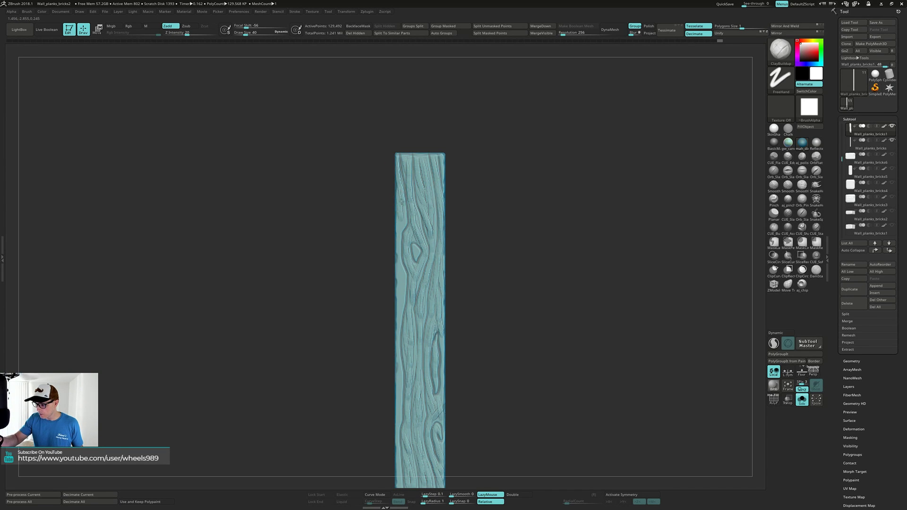
{"action": "mouse_move", "coordinate": [402, 202]}
{"action": "right_mouse_down"}
{"action": "mouse_move", "coordinate": [409, 168]}
{"action": "mouse_move", "coordinate": [397, 178]}
{"action": "mouse_move", "coordinate": [398, 202]}
{"action": "right_mouse_up"}
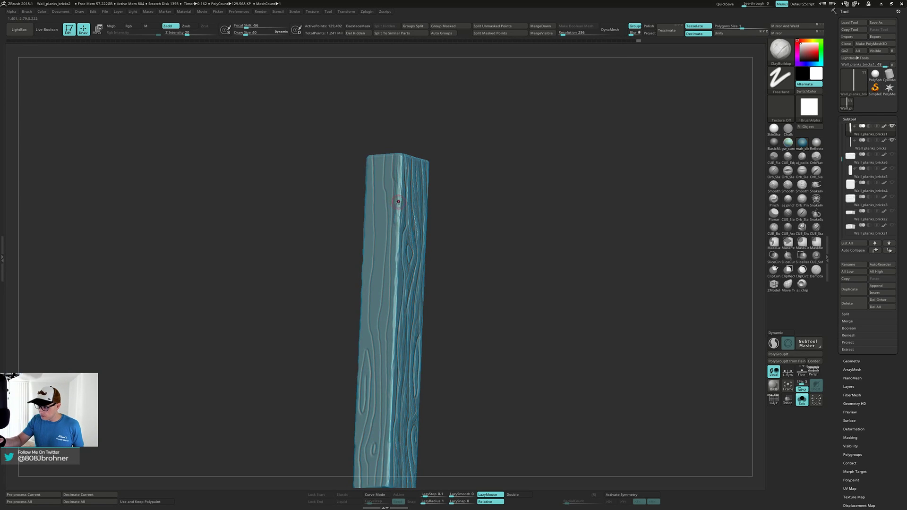
{"action": "right_click_drag", "start_coordinate": [397, 233], "coordinate": [394, 270]}
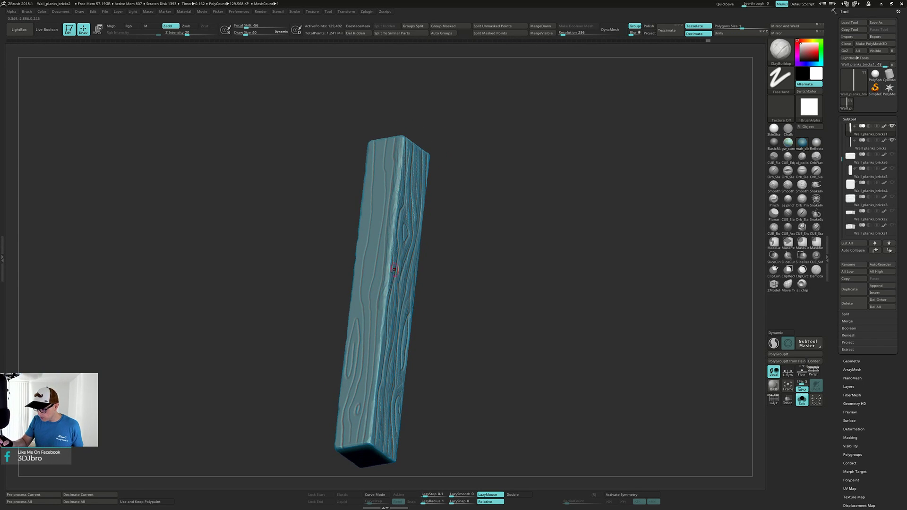
{"action": "right_click_drag", "start_coordinate": [379, 322], "coordinate": [371, 350]}
{"action": "right_click_drag", "start_coordinate": [396, 286], "coordinate": [422, 257], "text": "shift"}
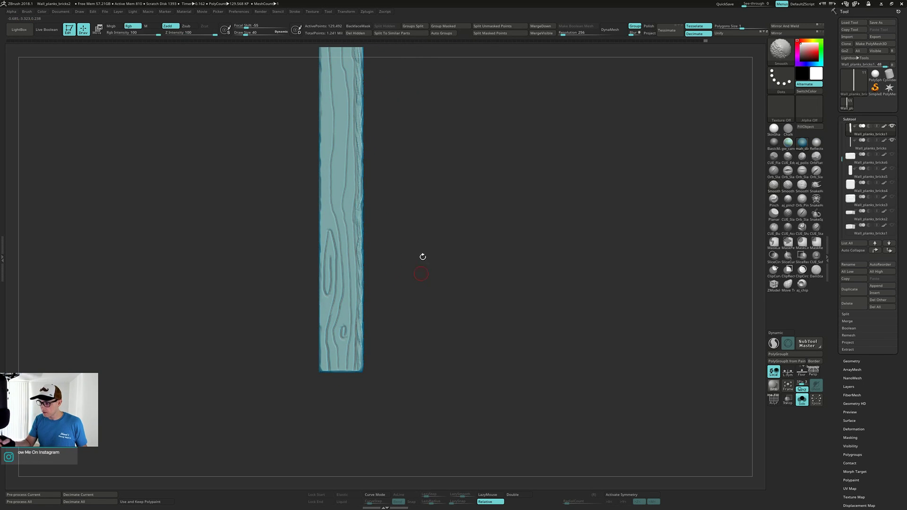
Brush ClayBuildup grain strokes down the full right side of the adjacent face, from the upper to the lower end
{"action": "right_click_drag", "start_coordinate": [430, 196], "coordinate": [428, 286], "text": "alt"}
{"action": "right_click_drag", "start_coordinate": [407, 186], "coordinate": [409, 153]}
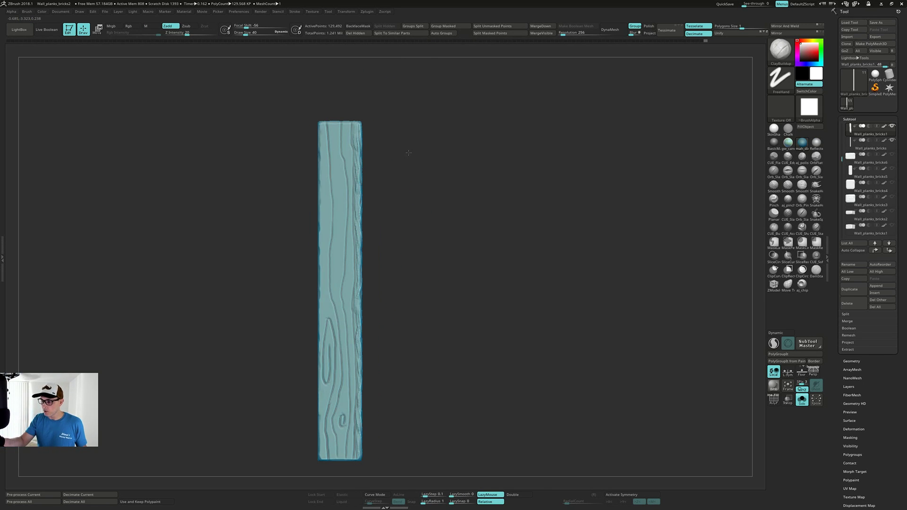
{"action": "left_click_drag", "start_coordinate": [346, 125], "coordinate": [346, 295]}
{"action": "left_click_drag", "start_coordinate": [350, 246], "coordinate": [350, 310]}
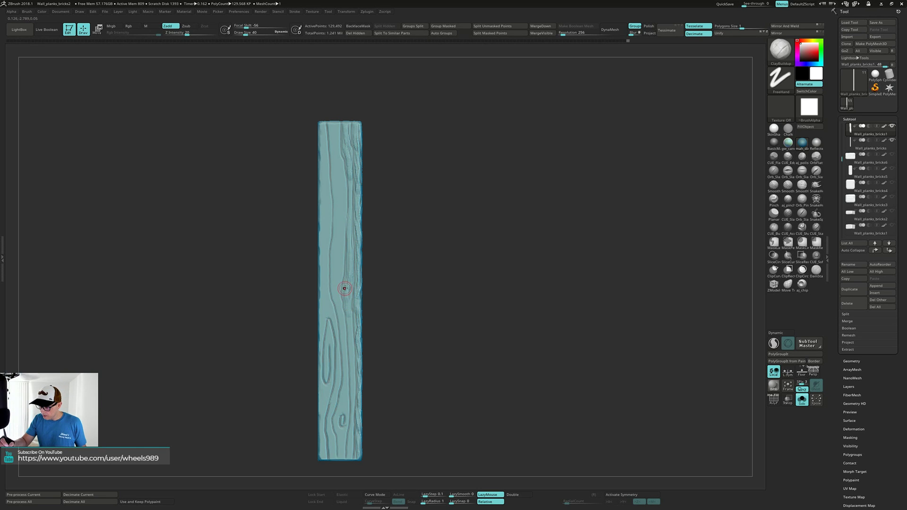
{"action": "right_click_drag", "start_coordinate": [348, 311], "coordinate": [351, 276], "text": "alt"}
{"action": "left_click_drag", "start_coordinate": [348, 268], "coordinate": [352, 326]}
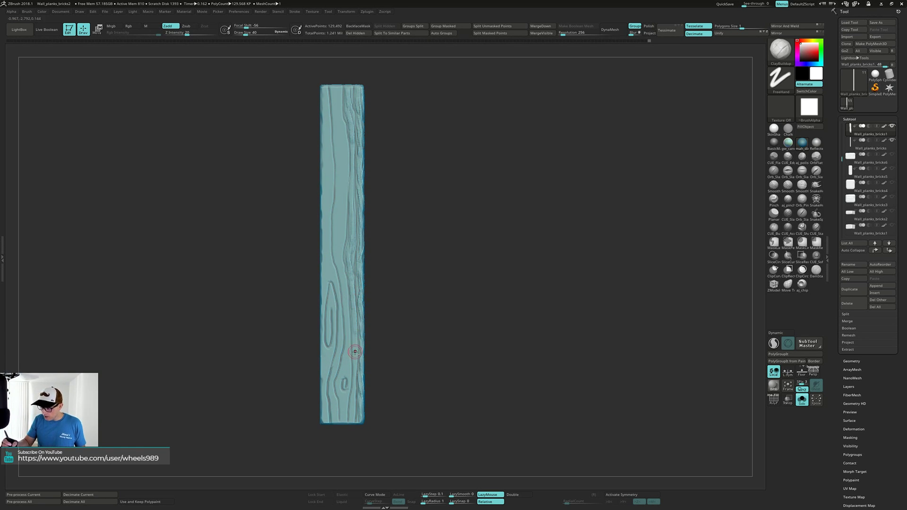
{"action": "right_click_drag", "start_coordinate": [354, 352], "coordinate": [355, 331], "text": "alt"}
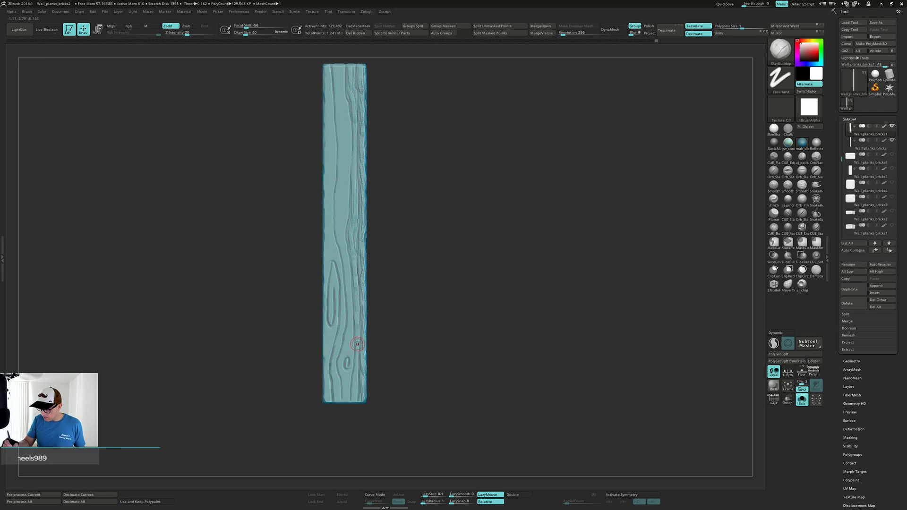
{"action": "left_click_drag", "start_coordinate": [358, 344], "coordinate": [354, 396]}
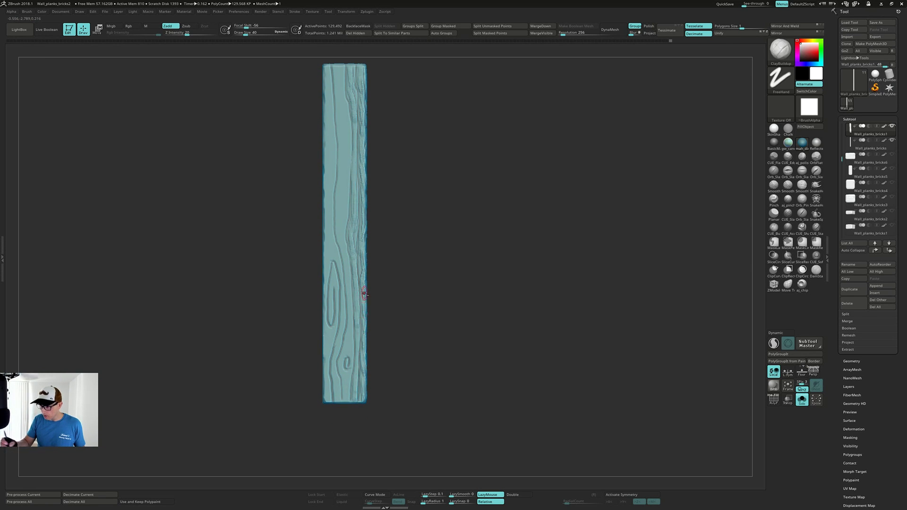
Continue the ClayBuildup grain strokes down the middle of this adjacent face, from its upper end to beside the long knot
{"action": "right_click_drag", "start_coordinate": [364, 294], "coordinate": [373, 366], "text": "alt"}
{"action": "mouse_move", "coordinate": [345, 141]}
{"action": "left_mouse_down"}
{"action": "mouse_move", "coordinate": [351, 272]}
{"action": "mouse_move", "coordinate": [353, 258]}
{"action": "left_mouse_up"}
{"action": "right_click_drag", "start_coordinate": [397, 283], "coordinate": [412, 266], "text": "alt"}
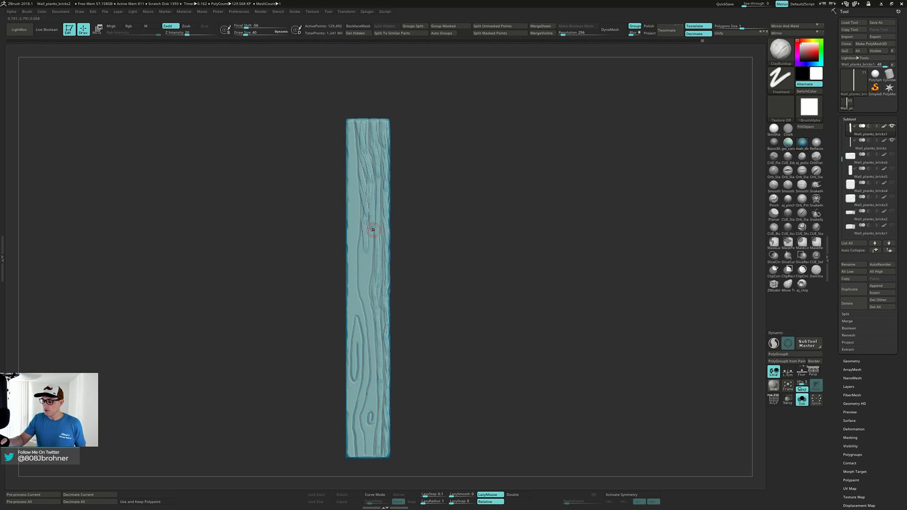
{"action": "left_click_drag", "start_coordinate": [368, 221], "coordinate": [362, 273]}
{"action": "left_click_drag", "start_coordinate": [370, 241], "coordinate": [365, 302]}
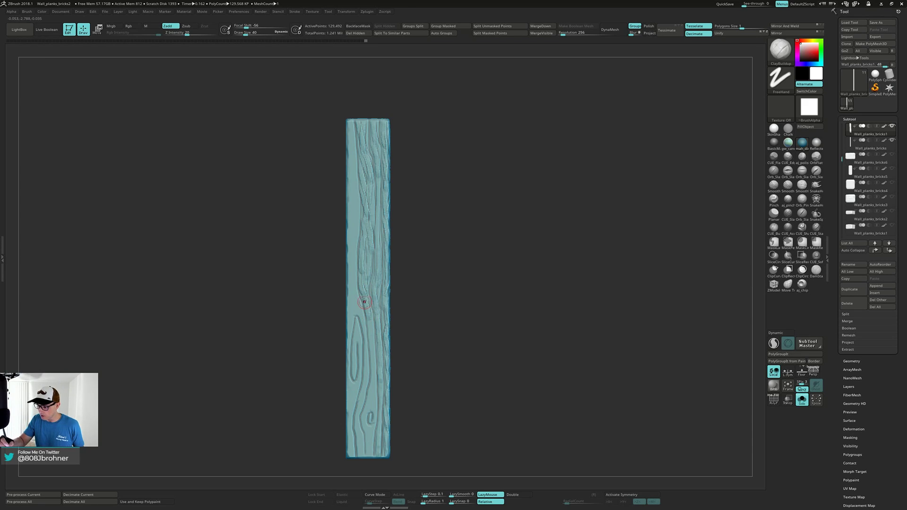
{"action": "left_click_drag", "start_coordinate": [372, 336], "coordinate": [371, 351]}
Add ClayBuildup grain around the small oval knot at the lower end and down the upper left side of the face
{"action": "right_click_drag", "start_coordinate": [372, 355], "coordinate": [379, 321], "text": "alt"}
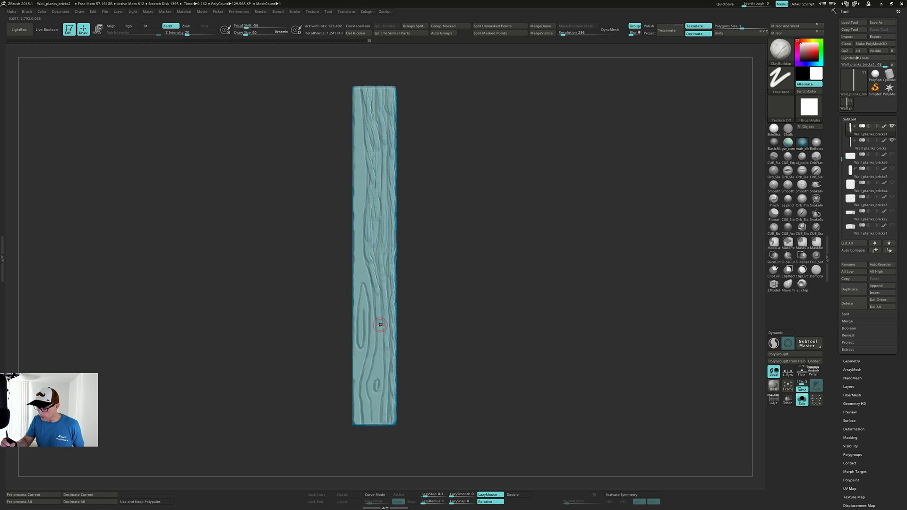
{"action": "left_click_drag", "start_coordinate": [378, 323], "coordinate": [377, 398]}
{"action": "left_click_drag", "start_coordinate": [378, 365], "coordinate": [375, 414]}
{"action": "right_click_drag", "start_coordinate": [395, 340], "coordinate": [446, 348], "text": "alt"}
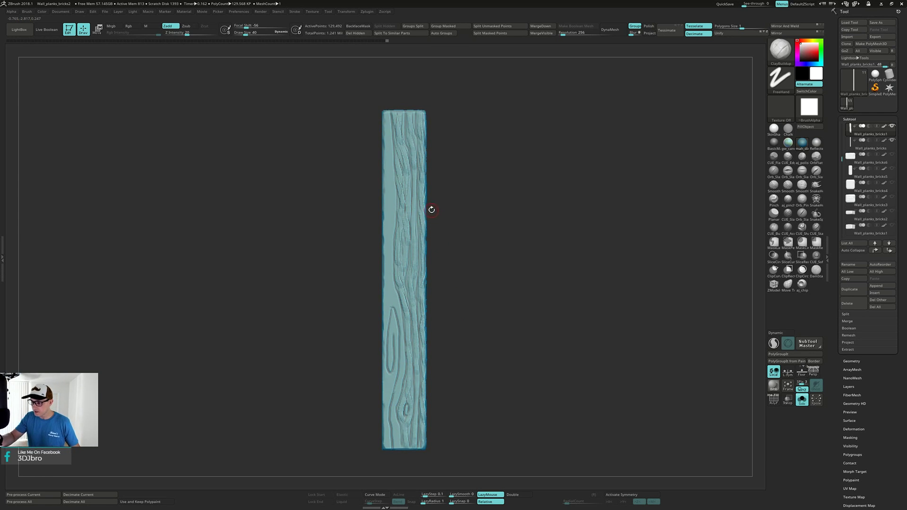
{"action": "left_click_drag", "start_coordinate": [456, 237], "coordinate": [472, 248], "text": "alt"}
{"action": "left_click_drag", "start_coordinate": [402, 124], "coordinate": [409, 223]}
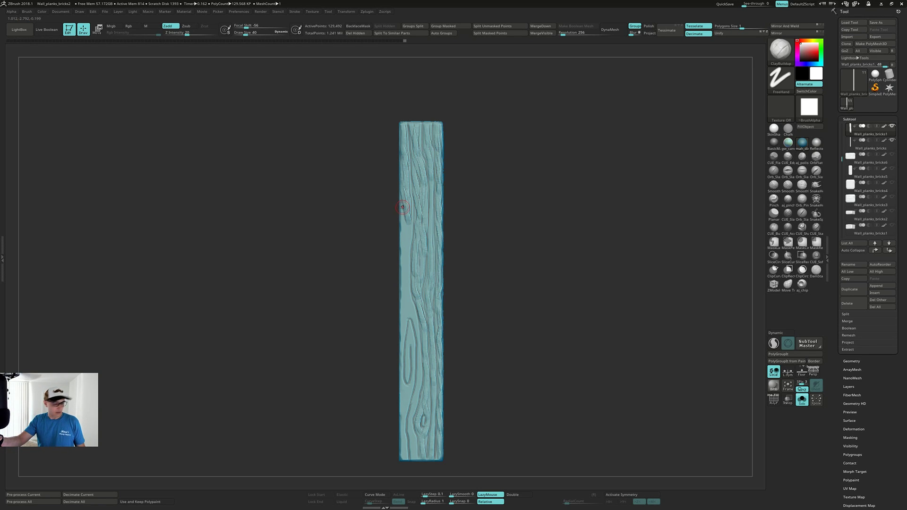
Texture the left side of the current face with ClayBuildup and carry the grain onto the upper part of the adjoining corner edge
{"action": "right_click_drag", "start_coordinate": [402, 203], "coordinate": [405, 191]}
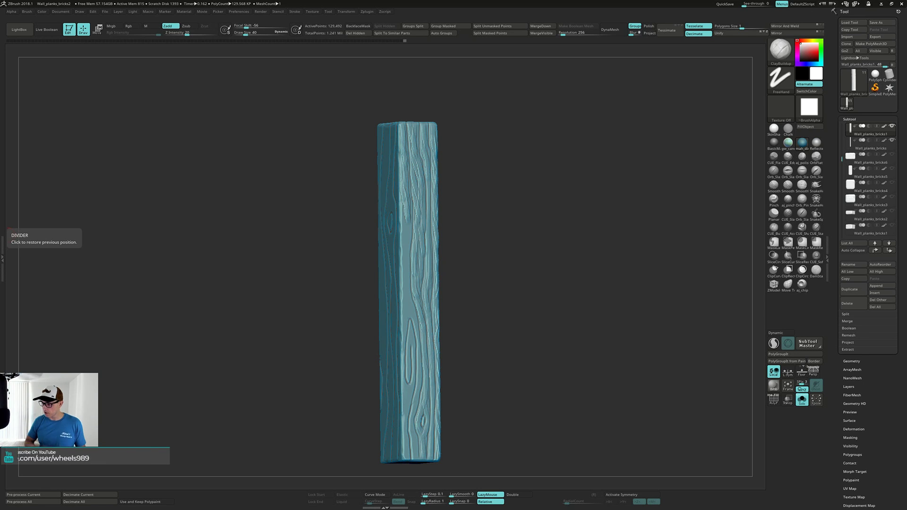
{"action": "mouse_move", "coordinate": [508, 258]}
{"action": "left_mouse_down"}
{"action": "mouse_move", "coordinate": [523, 261]}
{"action": "mouse_move", "coordinate": [520, 239]}
{"action": "mouse_move", "coordinate": [388, 137]}
{"action": "mouse_move", "coordinate": [386, 125]}
{"action": "left_mouse_up"}
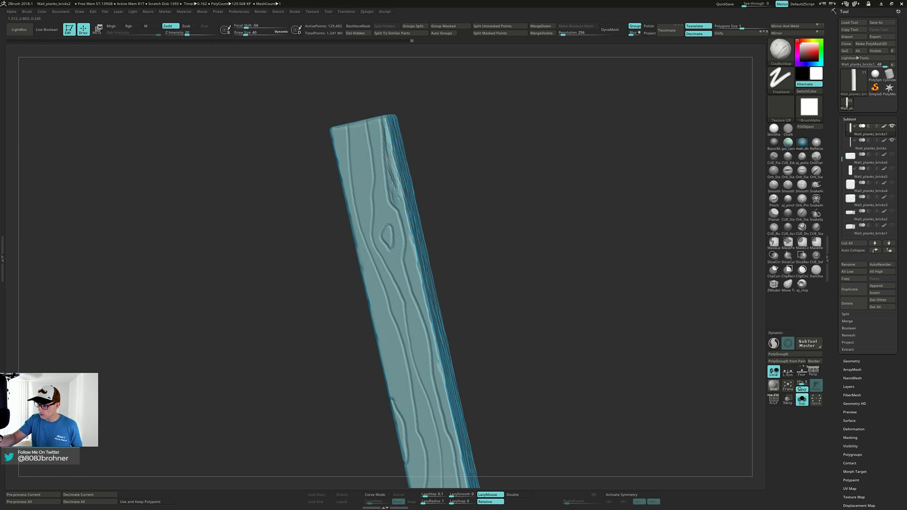
{"action": "left_click_drag", "start_coordinate": [415, 189], "coordinate": [393, 153], "text": "alt"}
{"action": "right_click_drag", "start_coordinate": [391, 166], "coordinate": [393, 189]}
{"action": "right_click_drag", "start_coordinate": [398, 235], "coordinate": [400, 260]}
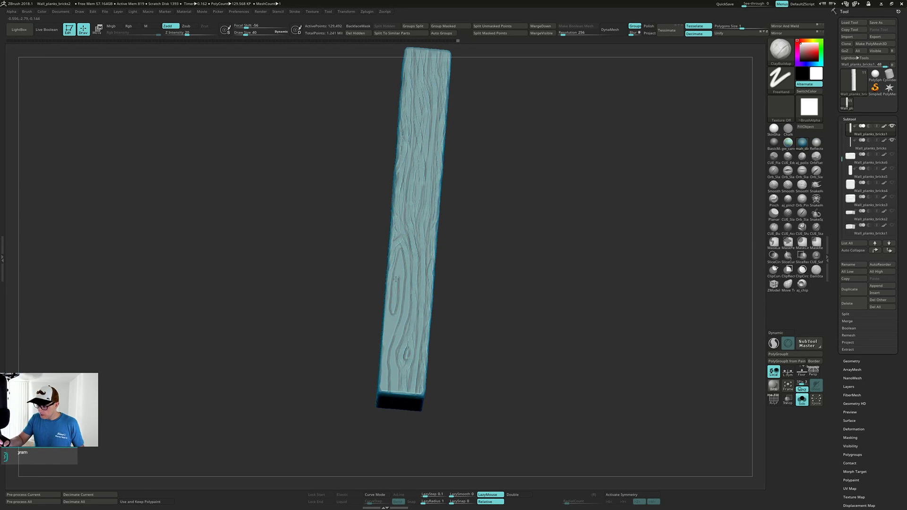
Brush ClayBuildup grain inside and around the long knot and along the neighbouring lower corner edge
{"action": "right_click_drag", "start_coordinate": [391, 326], "coordinate": [378, 291]}
{"action": "right_click_drag", "start_coordinate": [391, 324], "coordinate": [400, 288]}
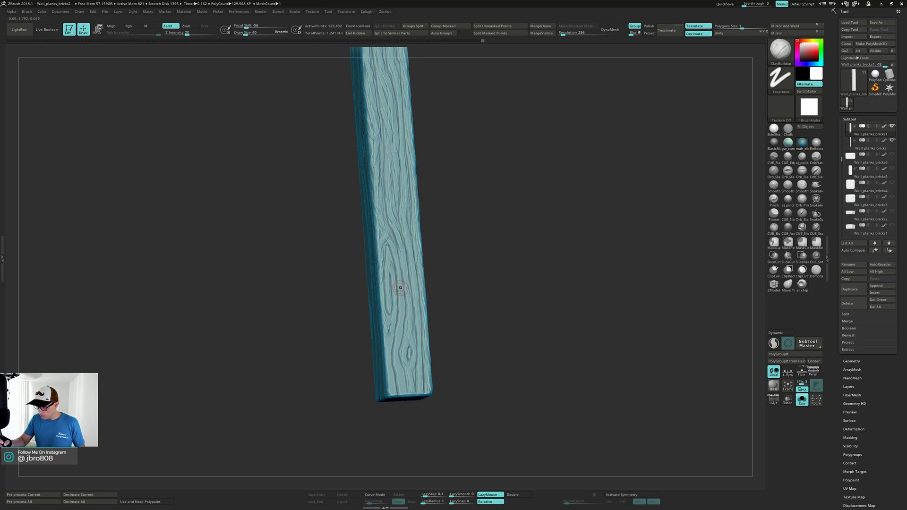
{"action": "right_click_drag", "start_coordinate": [395, 326], "coordinate": [382, 304]}
{"action": "right_click_drag", "start_coordinate": [392, 340], "coordinate": [404, 258]}
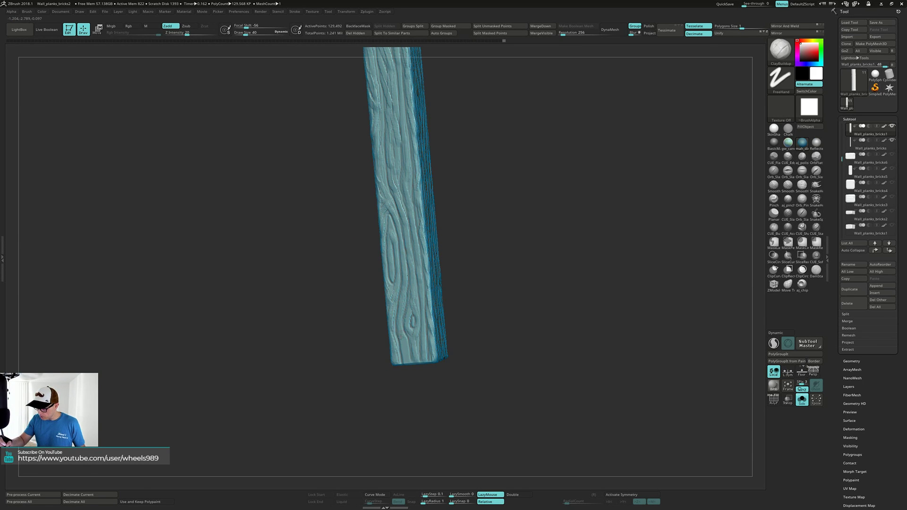
{"action": "right_click_drag", "start_coordinate": [406, 357], "coordinate": [454, 264]}
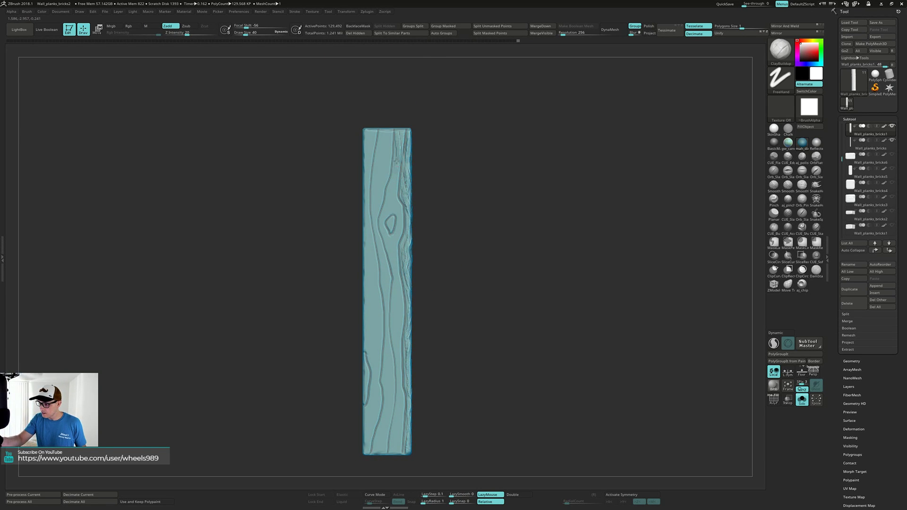
Add ClayBuildup grain to the third face, around its upper knot and down the middle to the lower end
{"action": "mouse_move", "coordinate": [397, 161]}
{"action": "left_mouse_down"}
{"action": "mouse_move", "coordinate": [381, 230]}
{"action": "mouse_move", "coordinate": [396, 227]}
{"action": "mouse_move", "coordinate": [391, 251]}
{"action": "left_mouse_up"}
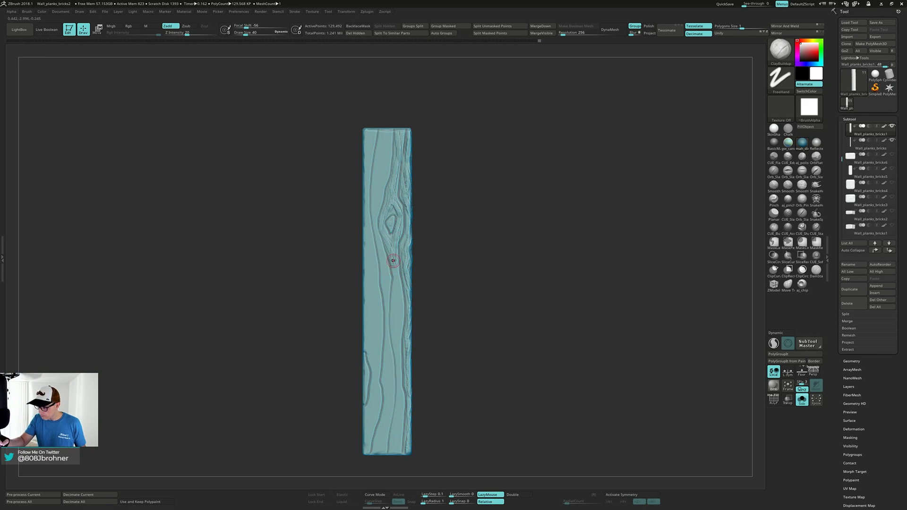
{"action": "left_click_drag", "start_coordinate": [391, 259], "coordinate": [398, 440]}
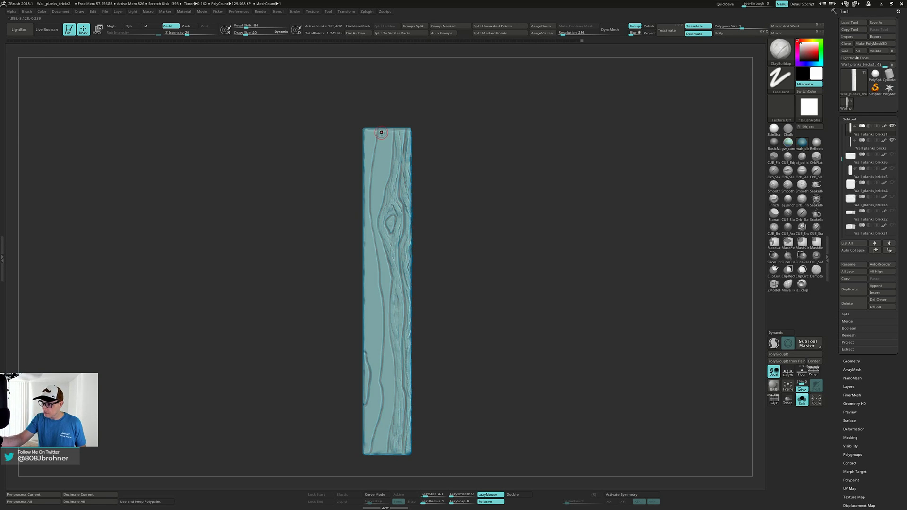
{"action": "mouse_move", "coordinate": [385, 135]}
{"action": "left_mouse_down"}
{"action": "mouse_move", "coordinate": [379, 184]}
{"action": "mouse_move", "coordinate": [382, 157]}
{"action": "mouse_move", "coordinate": [372, 174]}
{"action": "mouse_move", "coordinate": [376, 239]}
{"action": "left_mouse_up"}
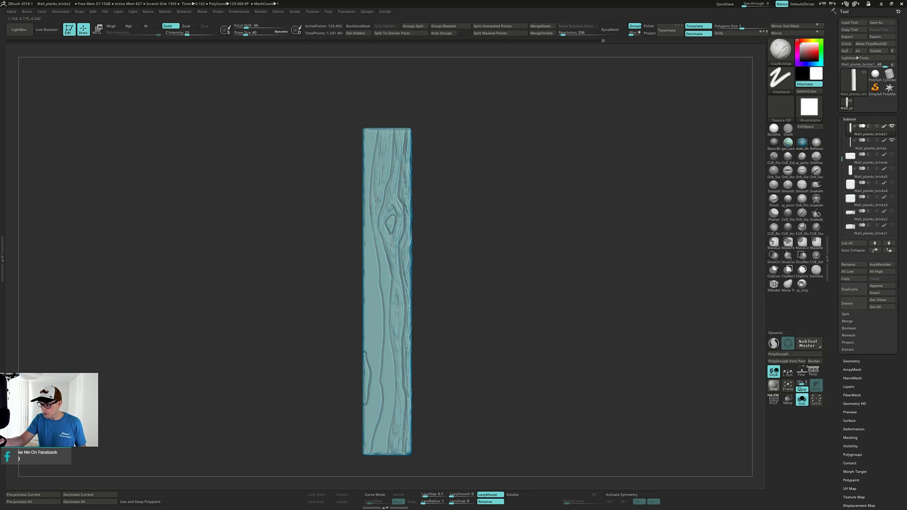
{"action": "left_click_drag", "start_coordinate": [377, 200], "coordinate": [383, 447]}
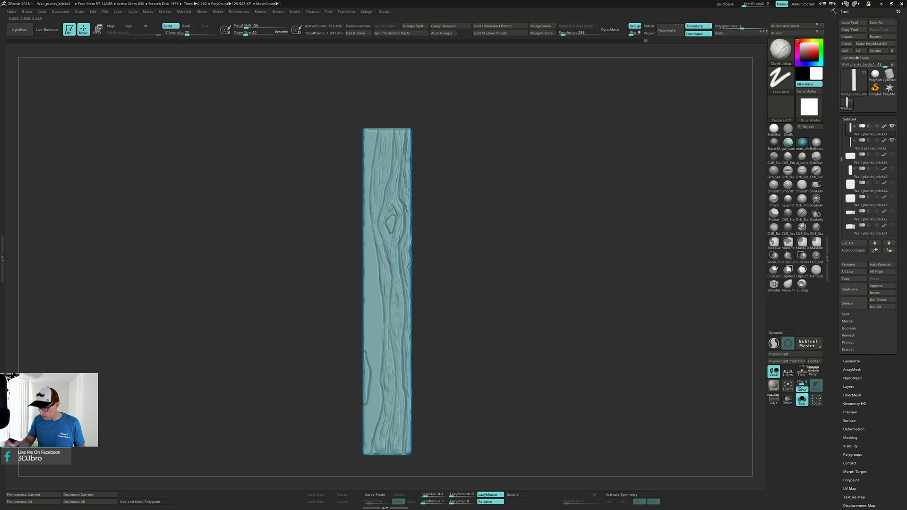
Brush ClayBuildup grain down the upper left side of this face and along the adjoining corner edge
{"action": "mouse_move", "coordinate": [370, 137]}
{"action": "right_mouse_down"}
{"action": "mouse_move", "coordinate": [412, 136]}
{"action": "mouse_move", "coordinate": [366, 132]}
{"action": "right_mouse_up"}
{"action": "left_click_drag", "start_coordinate": [367, 132], "coordinate": [369, 161]}
{"action": "right_click_drag", "start_coordinate": [370, 157], "coordinate": [359, 149]}
{"action": "left_click_drag", "start_coordinate": [370, 152], "coordinate": [365, 210]}
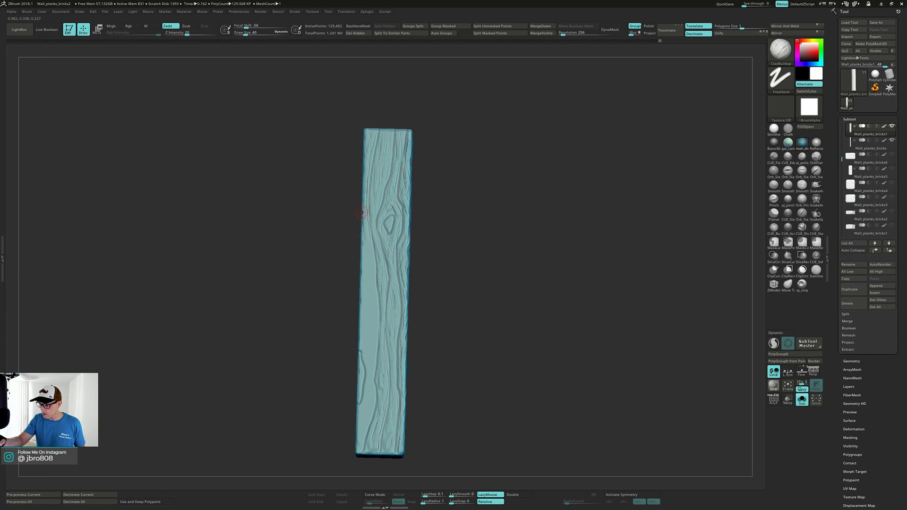
{"action": "right_click_drag", "start_coordinate": [361, 213], "coordinate": [356, 156]}
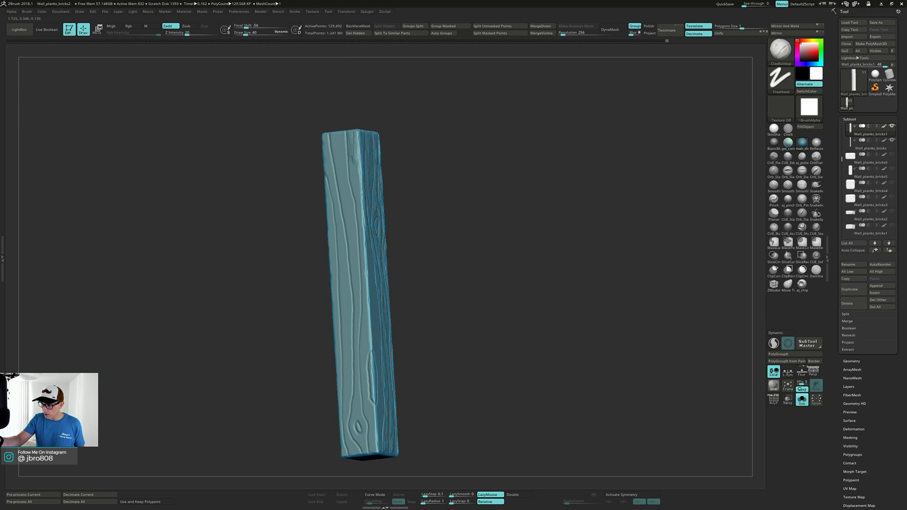
{"action": "right_click_drag", "start_coordinate": [360, 195], "coordinate": [367, 243]}
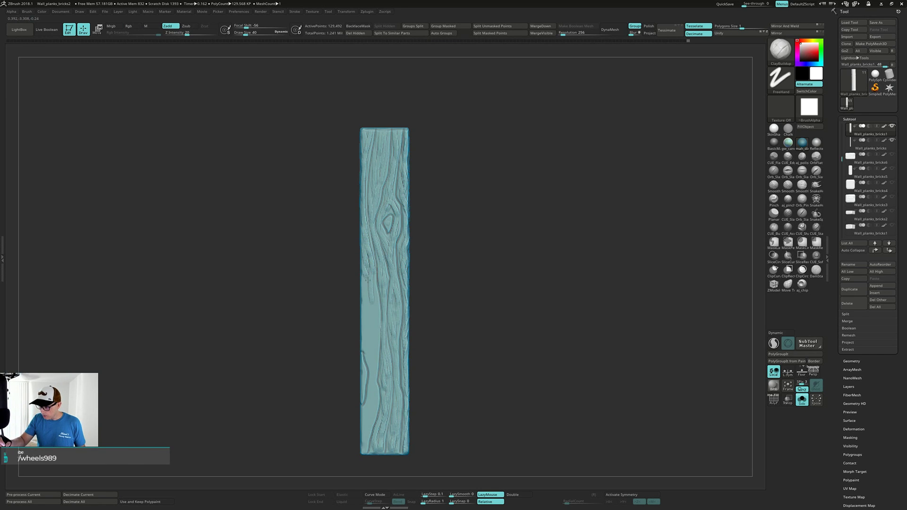
Fill the remaining lower left side of the face with ClayBuildup grain, including the half knot at the edge
{"action": "left_click_drag", "start_coordinate": [372, 285], "coordinate": [369, 343]}
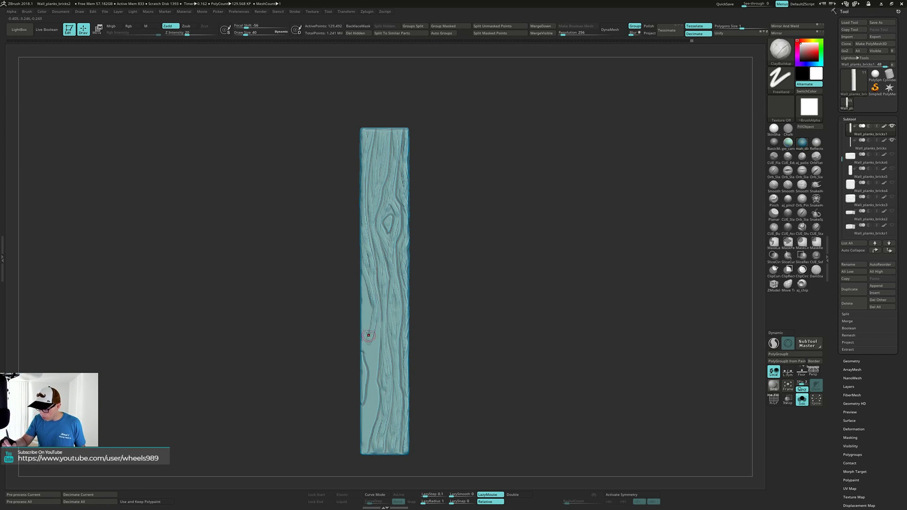
{"action": "left_click_drag", "start_coordinate": [363, 300], "coordinate": [370, 330]}
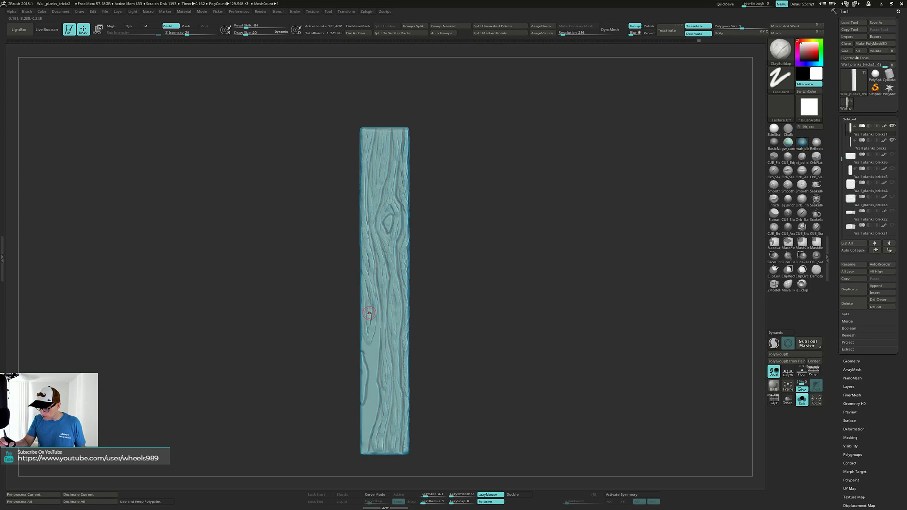
{"action": "right_click_drag", "start_coordinate": [369, 309], "coordinate": [371, 279], "text": "alt"}
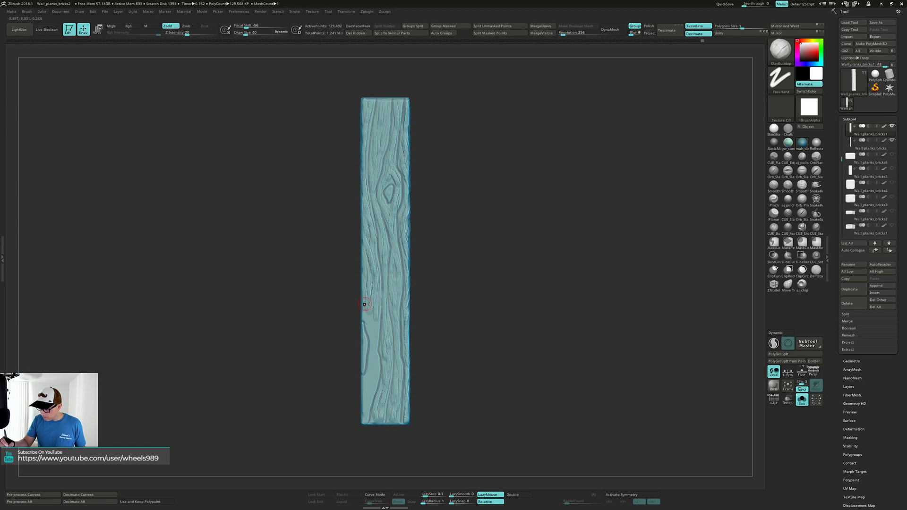
{"action": "mouse_move", "coordinate": [372, 325]}
{"action": "left_mouse_down"}
{"action": "mouse_move", "coordinate": [367, 401]}
{"action": "mouse_move", "coordinate": [371, 384]}
{"action": "left_mouse_up"}
{"action": "right_click_drag", "start_coordinate": [370, 384], "coordinate": [387, 367]}
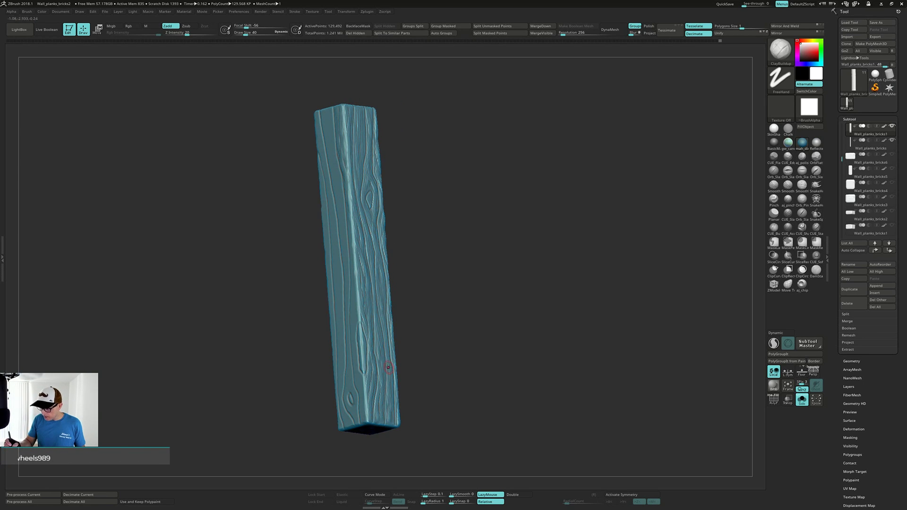
Break up the long corner edge shared with the last untextured face using ClayBuildup strokes, from mid-height to the half knot
{"action": "right_click_drag", "start_coordinate": [489, 308], "coordinate": [488, 309]}
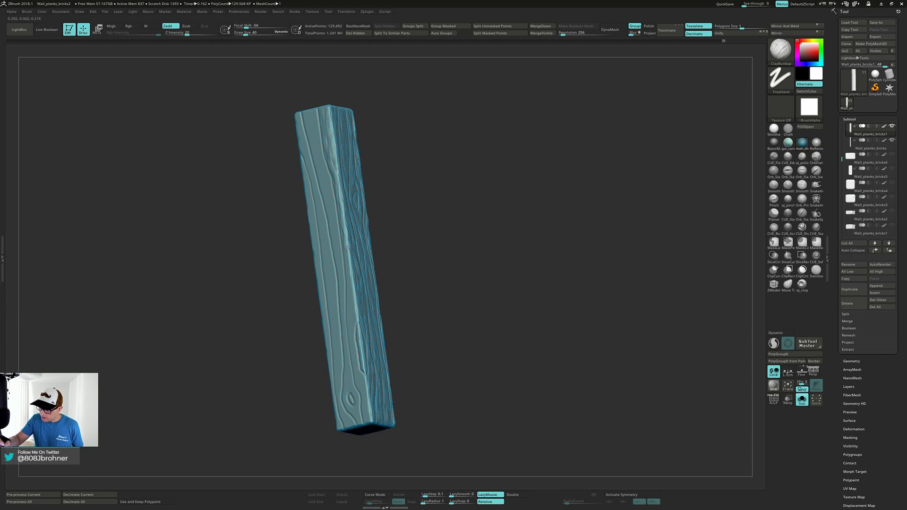
{"action": "left_click_drag", "start_coordinate": [346, 252], "coordinate": [350, 275]}
{"action": "right_click_drag", "start_coordinate": [350, 275], "coordinate": [369, 275]}
{"action": "left_click_drag", "start_coordinate": [351, 271], "coordinate": [352, 315]}
{"action": "right_click_drag", "start_coordinate": [367, 307], "coordinate": [355, 305]}
{"action": "left_click_drag", "start_coordinate": [354, 298], "coordinate": [354, 304]}
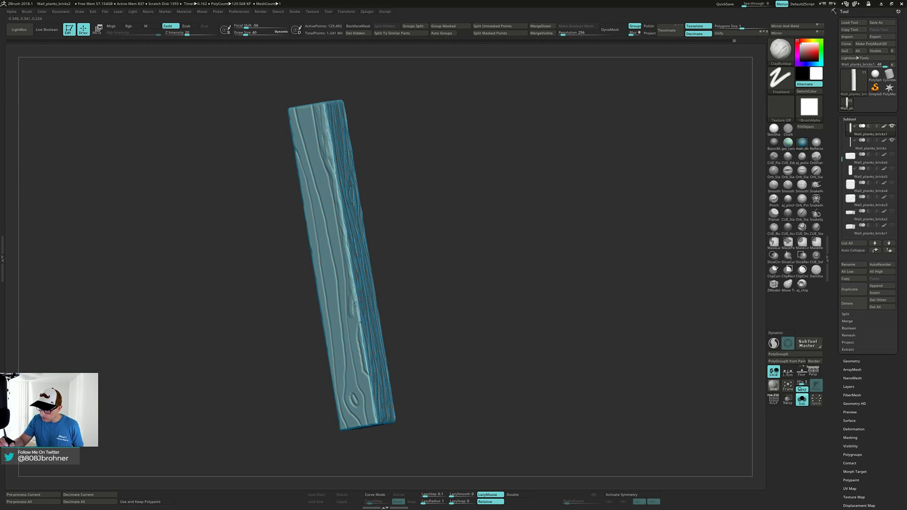
{"action": "right_click_drag", "start_coordinate": [356, 314], "coordinate": [356, 295]}
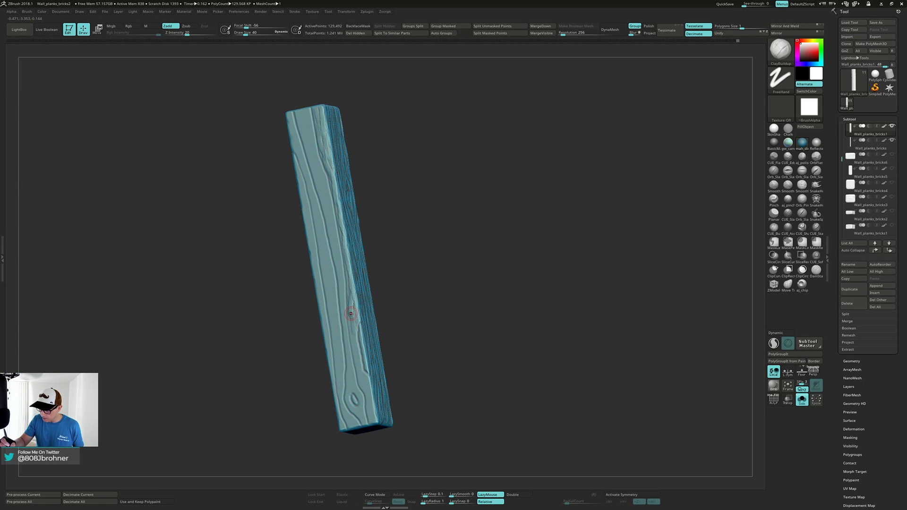
{"action": "left_click_drag", "start_coordinate": [357, 365], "coordinate": [367, 377]}
{"action": "mouse_move", "coordinate": [376, 385]}
{"action": "right_mouse_down"}
{"action": "mouse_move", "coordinate": [368, 388]}
{"action": "mouse_move", "coordinate": [376, 360]}
{"action": "right_mouse_up"}
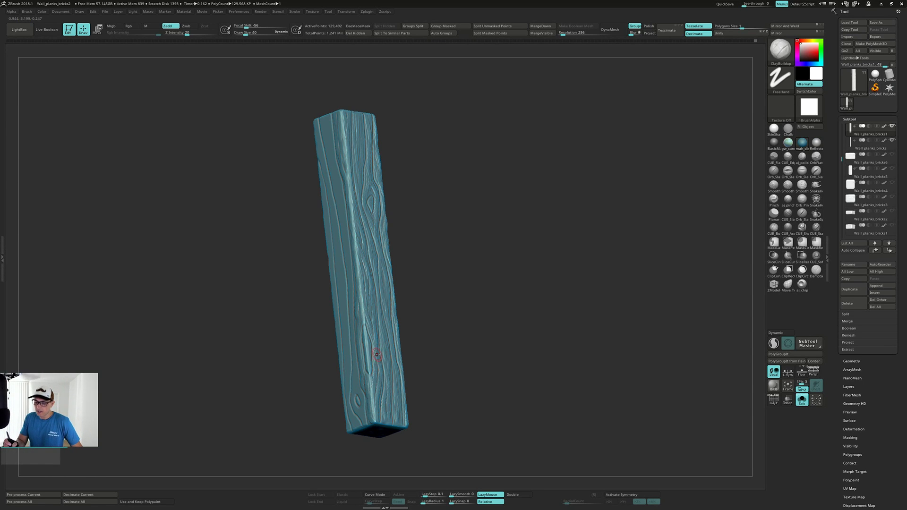
Cover the last face of the plank with ClayBuildup grain, around its lower oval knot and along the adjoining corner edge
{"action": "right_click_drag", "start_coordinate": [374, 334], "coordinate": [399, 340]}
{"action": "right_click_drag", "start_coordinate": [417, 286], "coordinate": [412, 274], "text": "ctrl"}
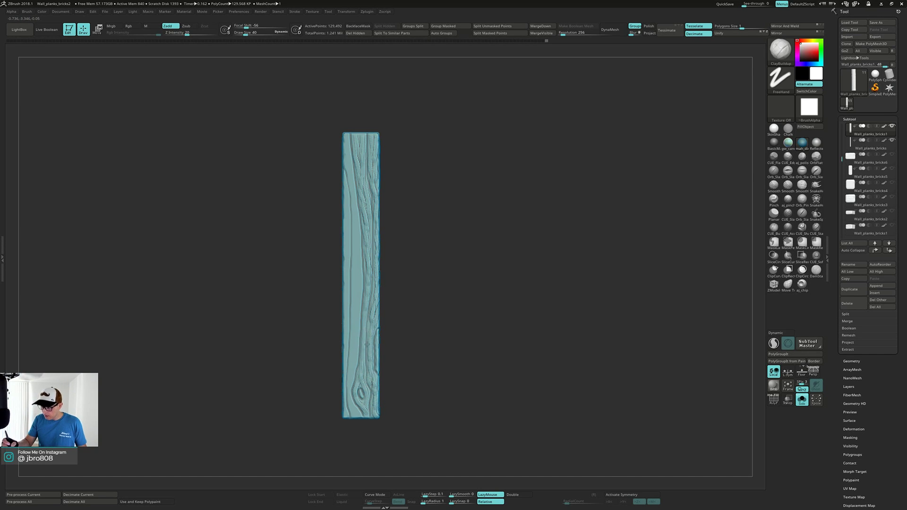
{"action": "right_click_drag", "start_coordinate": [368, 344], "coordinate": [386, 362], "text": "alt"}
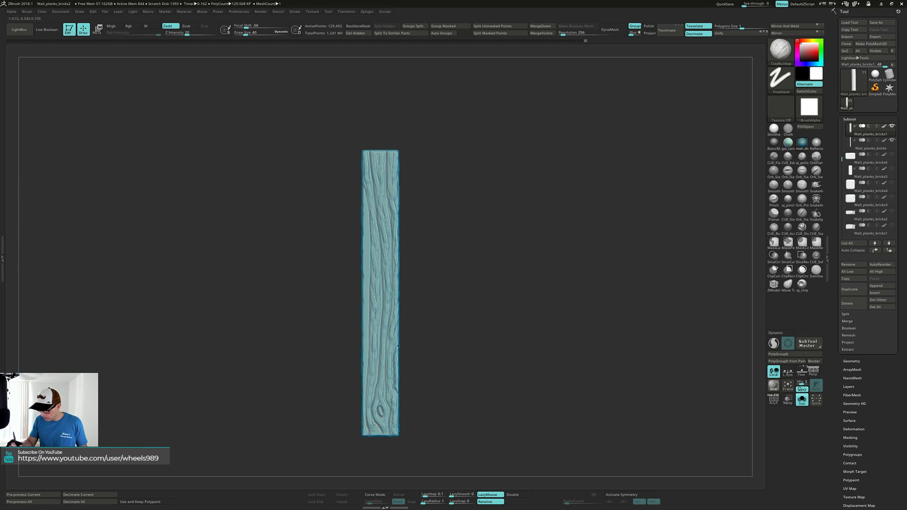
{"action": "left_click_drag", "start_coordinate": [410, 385], "coordinate": [430, 309]}
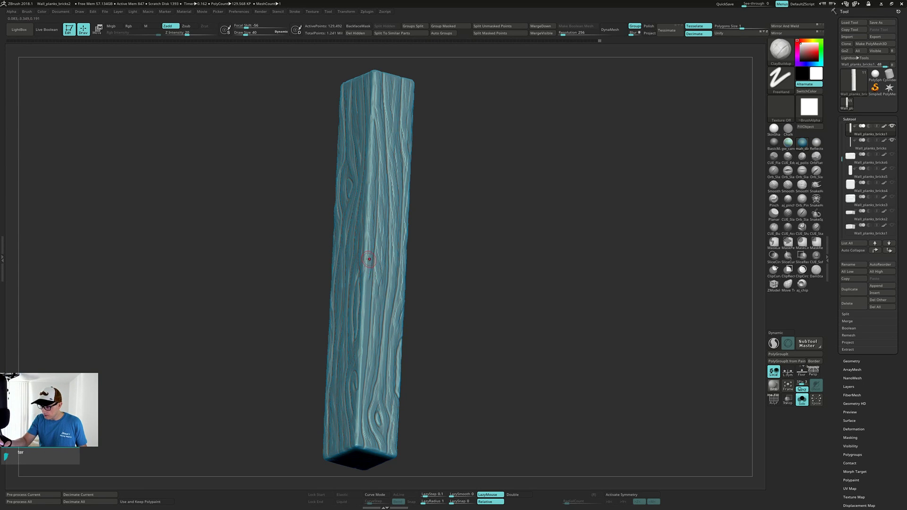
{"action": "right_click_drag", "start_coordinate": [369, 258], "coordinate": [363, 324]}
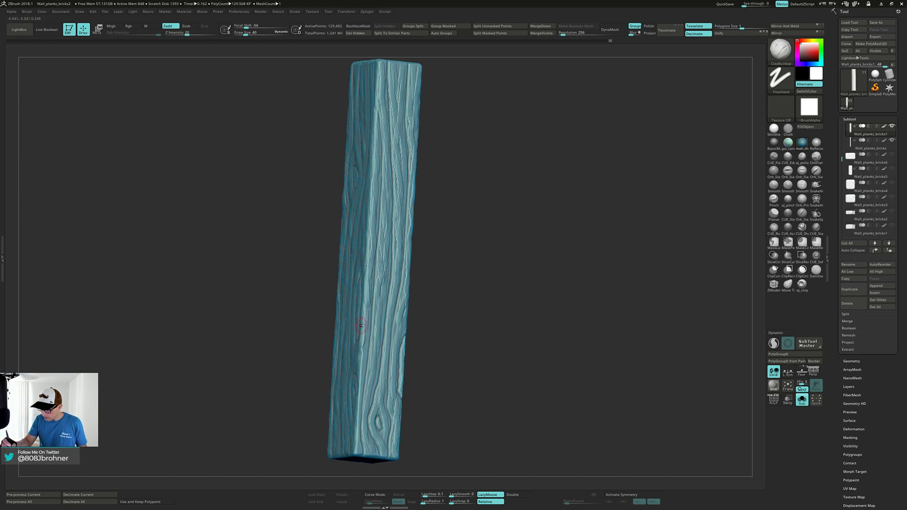
Show all the planks again, make the wide plank beside the finished one active, and isolate it
{"action": "mouse_move", "coordinate": [460, 329]}
{"action": "right_mouse_down", "text": "ctrl"}
{"action": "mouse_move", "coordinate": [462, 283]}
{"action": "mouse_move", "coordinate": [488, 296]}
{"action": "mouse_move", "coordinate": [425, 325]}
{"action": "right_mouse_up", "text": "ctrl"}
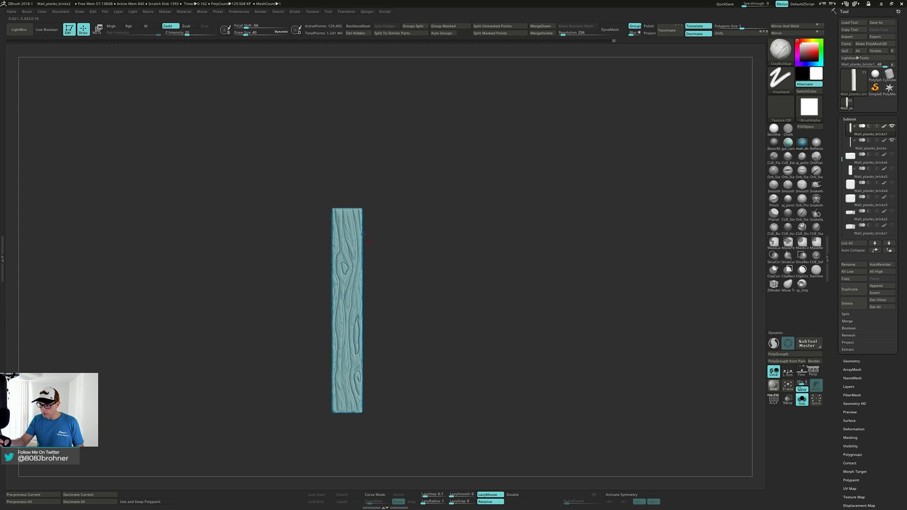
{"action": "key", "text": "alt+s"}
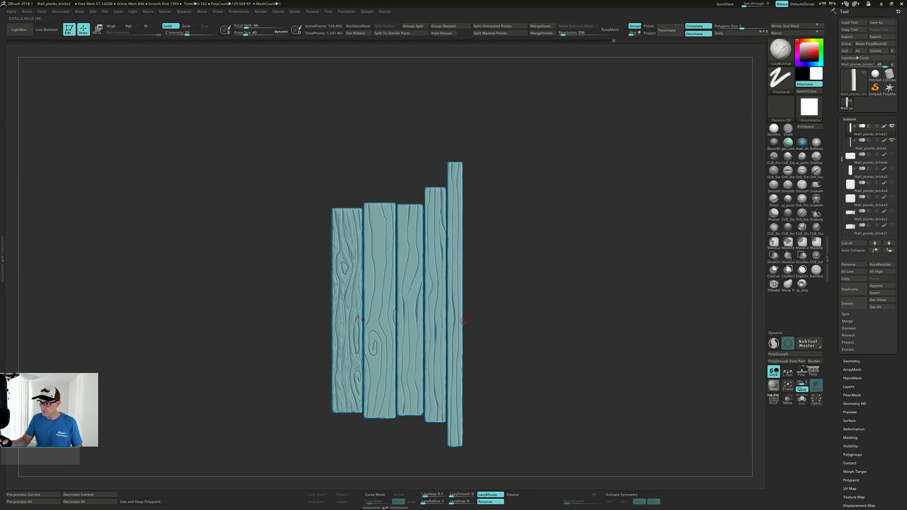
{"action": "left_click", "coordinate": [383, 239], "text": "alt"}
{"action": "right_click_drag", "start_coordinate": [383, 231], "coordinate": [381, 204], "text": "ctrl"}
{"action": "key", "text": "alt+s"}
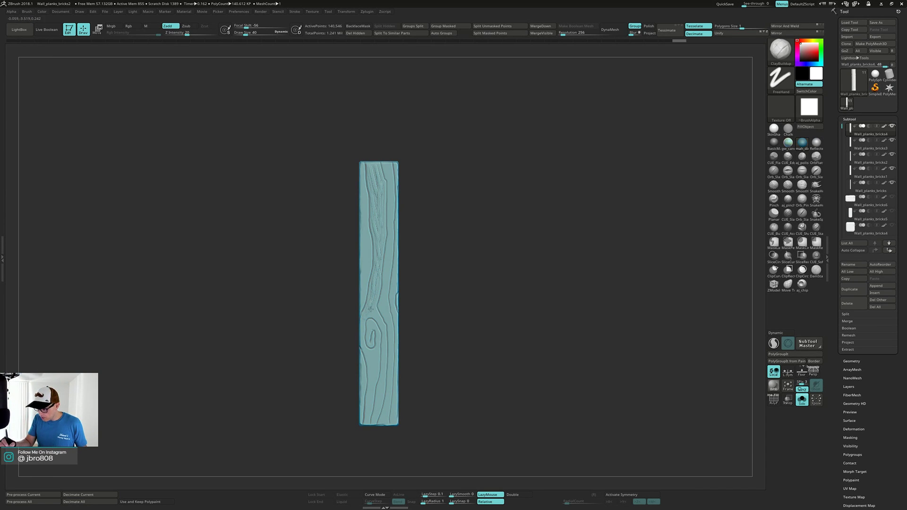
Brush ClayBuildup grain along the right side of the spiral knot and down to the plank's lower end
{"action": "left_click_drag", "start_coordinate": [379, 321], "coordinate": [385, 351]}
{"action": "right_click_drag", "start_coordinate": [383, 346], "coordinate": [386, 305], "text": "alt"}
{"action": "left_click_drag", "start_coordinate": [386, 305], "coordinate": [376, 379]}
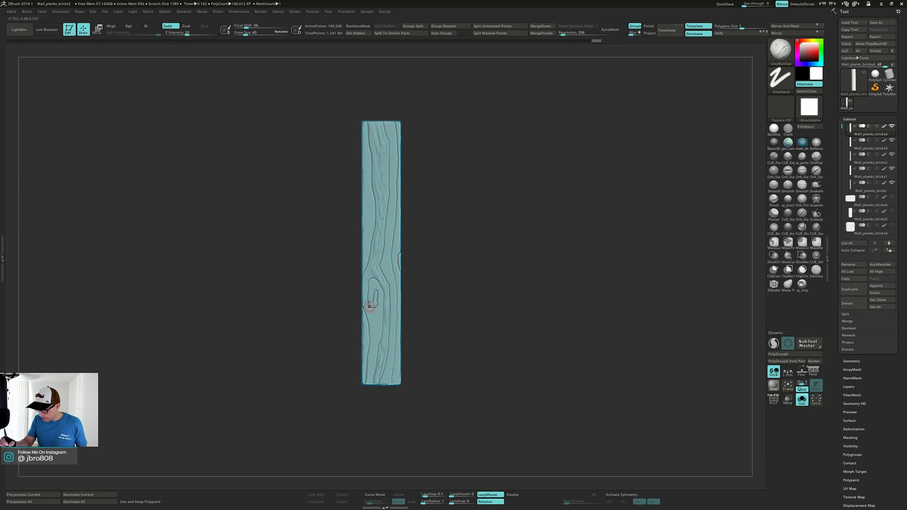
Add ClayBuildup grain around the spiral knot and the area below it, undoing and redoing strokes to refine them
{"action": "mouse_move", "coordinate": [367, 282]}
{"action": "left_mouse_down"}
{"action": "mouse_move", "coordinate": [366, 301]}
{"action": "mouse_move", "coordinate": [373, 303]}
{"action": "mouse_move", "coordinate": [373, 283]}
{"action": "mouse_move", "coordinate": [379, 303]}
{"action": "left_mouse_up"}
{"action": "key", "text": "ctrl+z"}
{"action": "key", "text": "ctrl+z"}
{"action": "key", "text": "ctrl+z"}
{"action": "key", "text": "ctrl+z"}
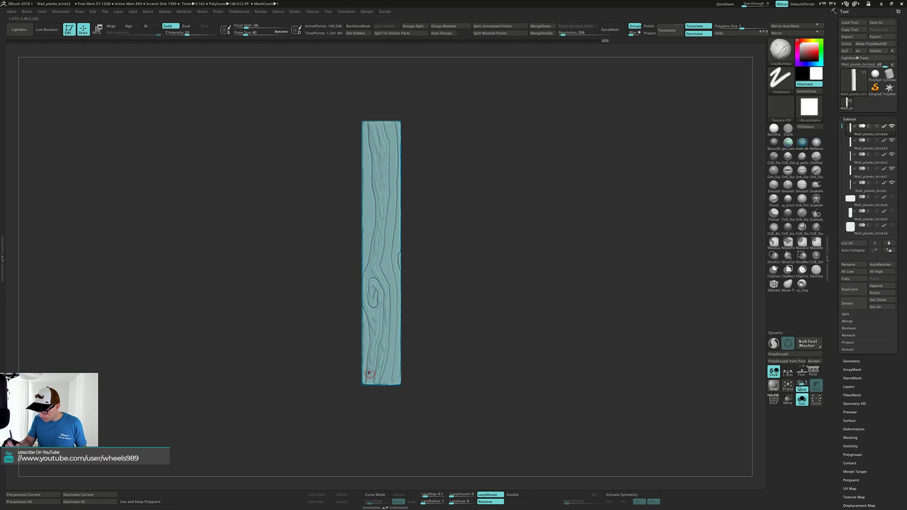
{"action": "key", "text": "ctrl+shift+z"}
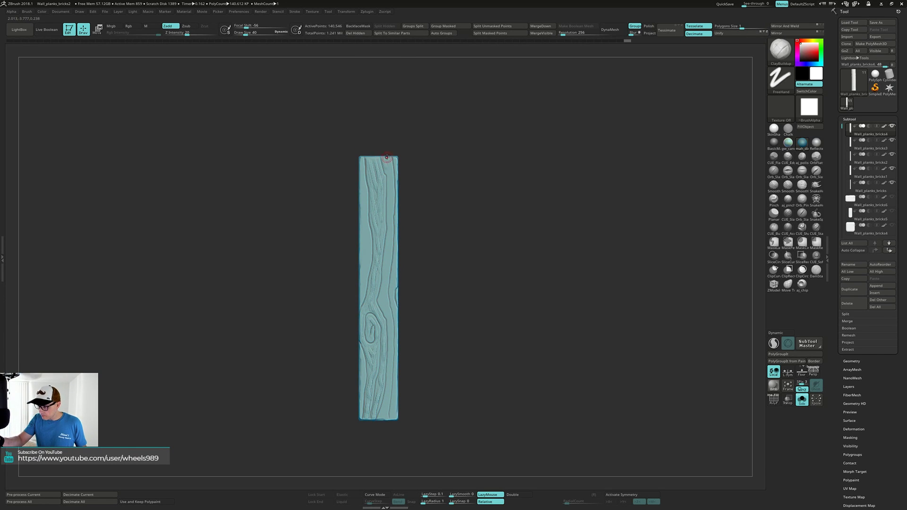
Brush ClayBuildup grain between the carved lines down the right half of the spiral-knot face, from the upper end to the lower end
{"action": "mouse_move", "coordinate": [386, 157]}
{"action": "left_mouse_down"}
{"action": "mouse_move", "coordinate": [389, 195]}
{"action": "mouse_move", "coordinate": [384, 188]}
{"action": "left_mouse_up"}
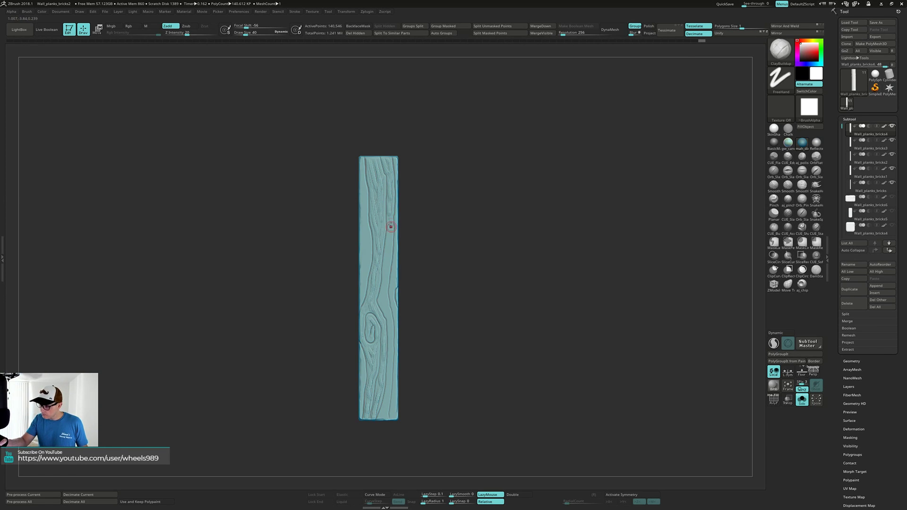
{"action": "left_click_drag", "start_coordinate": [390, 223], "coordinate": [384, 305]}
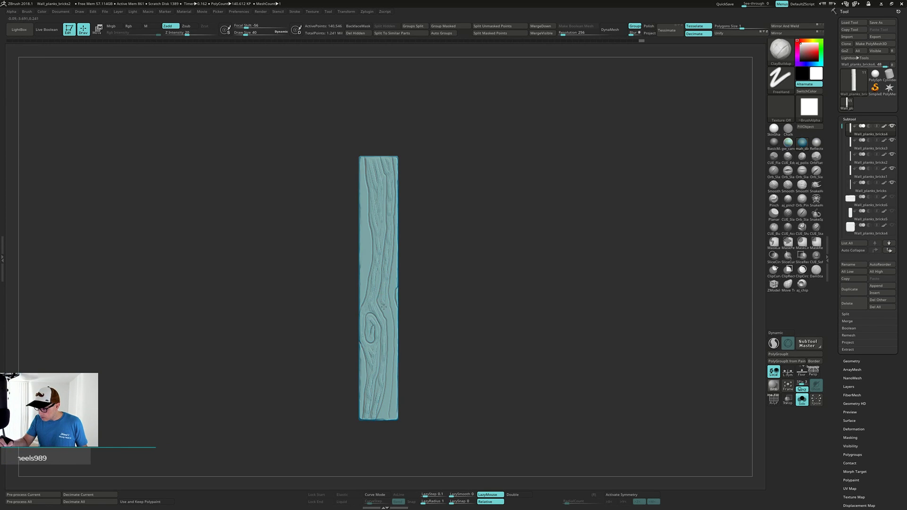
{"action": "mouse_move", "coordinate": [386, 310]}
{"action": "right_mouse_down", "text": "alt"}
{"action": "mouse_move", "coordinate": [371, 274]}
{"action": "mouse_move", "coordinate": [370, 305]}
{"action": "right_mouse_up", "text": "alt"}
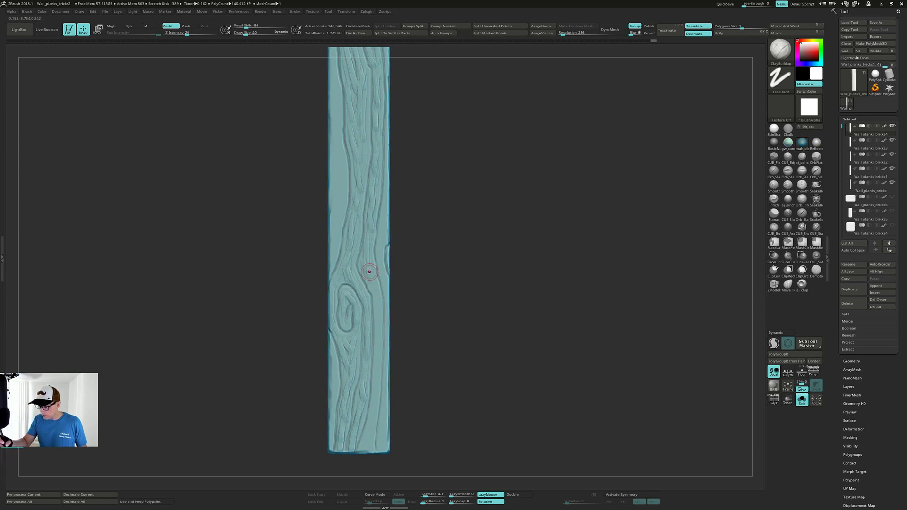
{"action": "left_click_drag", "start_coordinate": [371, 281], "coordinate": [373, 293]}
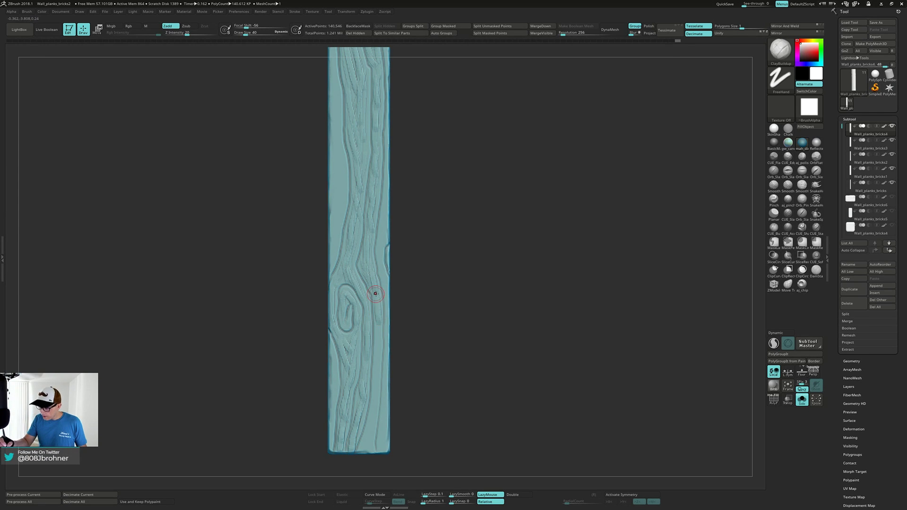
{"action": "left_click_drag", "start_coordinate": [378, 346], "coordinate": [375, 390]}
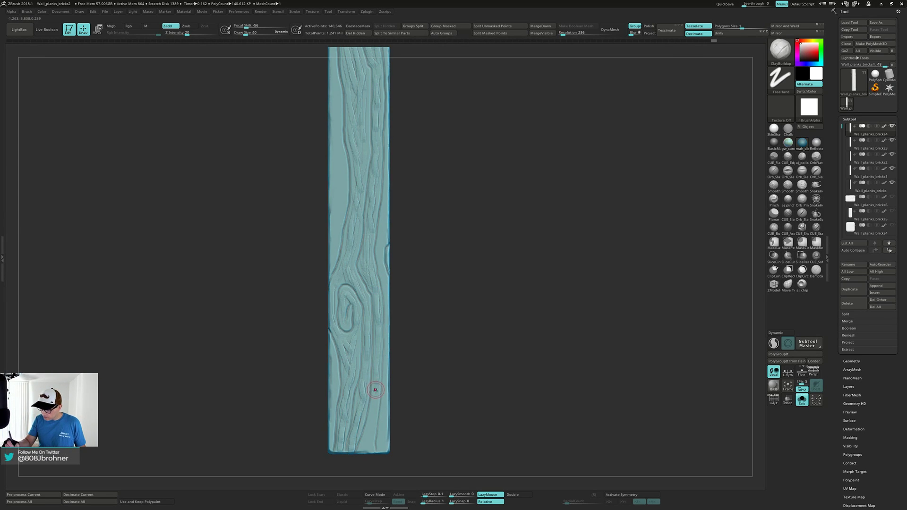
{"action": "left_click_drag", "start_coordinate": [370, 427], "coordinate": [369, 434]}
{"action": "left_click_drag", "start_coordinate": [373, 416], "coordinate": [369, 446]}
{"action": "left_click_drag", "start_coordinate": [384, 390], "coordinate": [382, 399]}
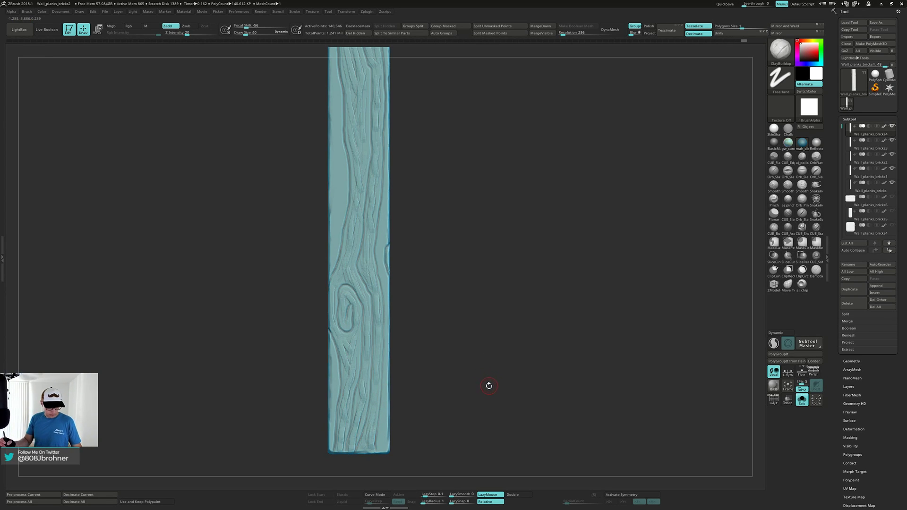
{"action": "left_click", "coordinate": [547, 297]}
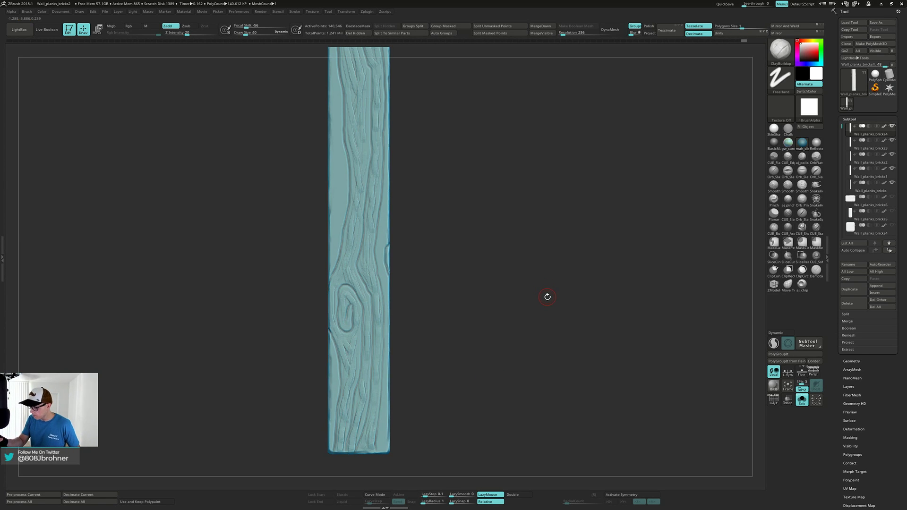
{"action": "mouse_move", "coordinate": [804, 145]}
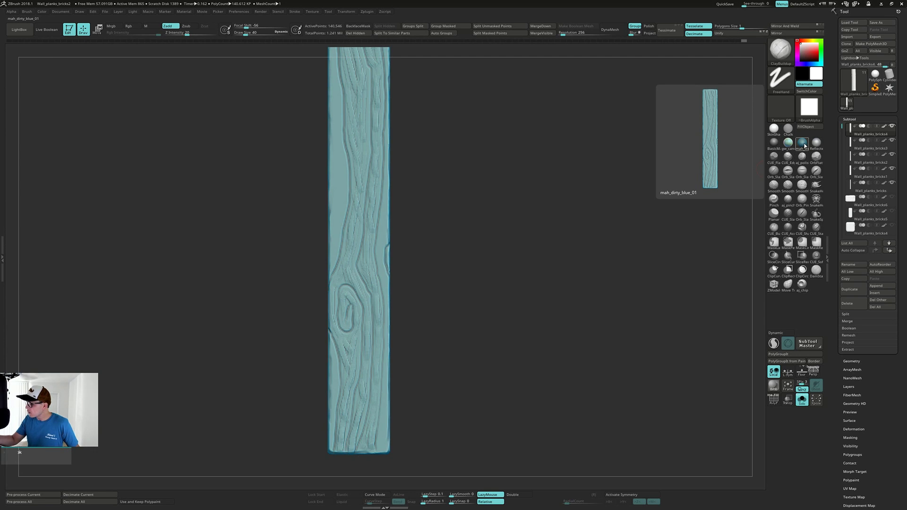
{"action": "left_click", "coordinate": [486, 305]}
Add ClayBuildup grain along the right edge of the spiral-knot face, working up from the lower corner past the edge notch
{"action": "left_click_drag", "start_coordinate": [487, 306], "coordinate": [497, 263]}
{"action": "mouse_move", "coordinate": [495, 270]}
{"action": "left_mouse_down"}
{"action": "mouse_move", "coordinate": [480, 270]}
{"action": "mouse_move", "coordinate": [489, 269]}
{"action": "left_mouse_up"}
{"action": "key", "text": "f"}
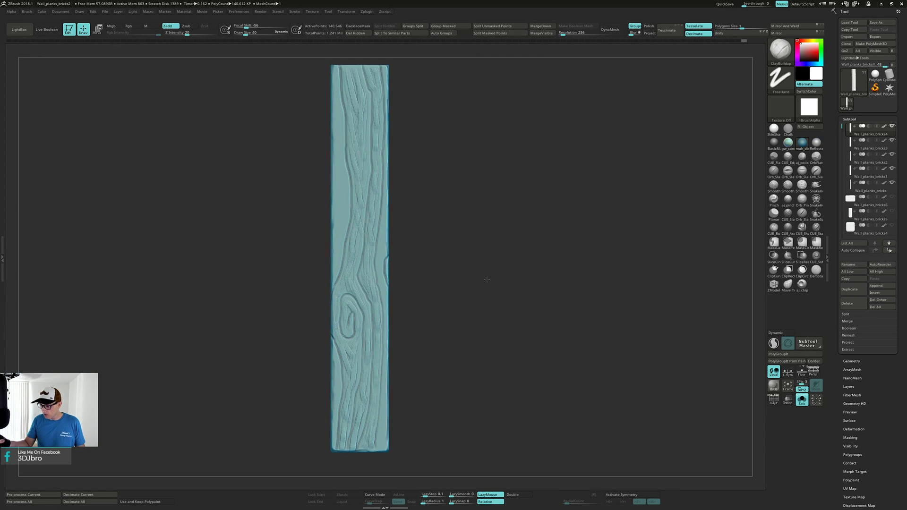
{"action": "left_click_drag", "start_coordinate": [383, 422], "coordinate": [385, 389]}
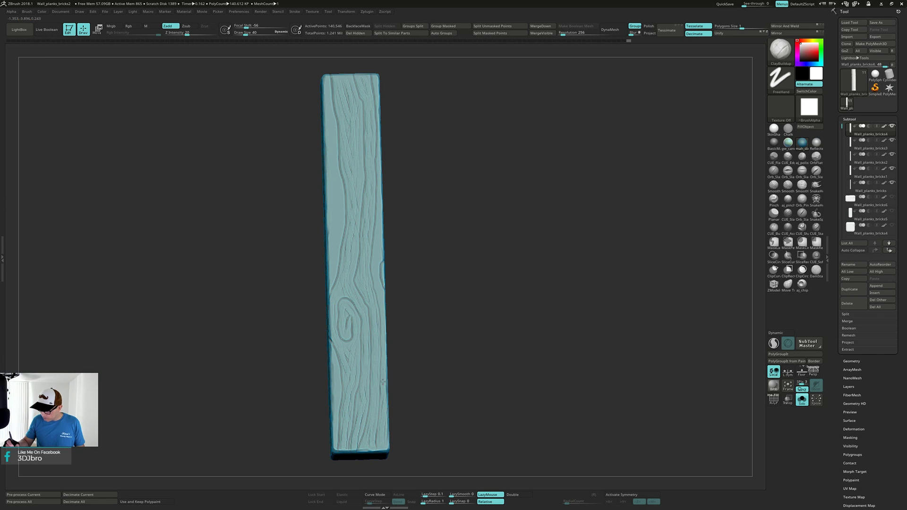
{"action": "mouse_move", "coordinate": [388, 352]}
{"action": "left_mouse_down"}
{"action": "mouse_move", "coordinate": [373, 278]}
{"action": "mouse_move", "coordinate": [384, 258]}
{"action": "mouse_move", "coordinate": [401, 255]}
{"action": "mouse_move", "coordinate": [380, 288]}
{"action": "left_mouse_up"}
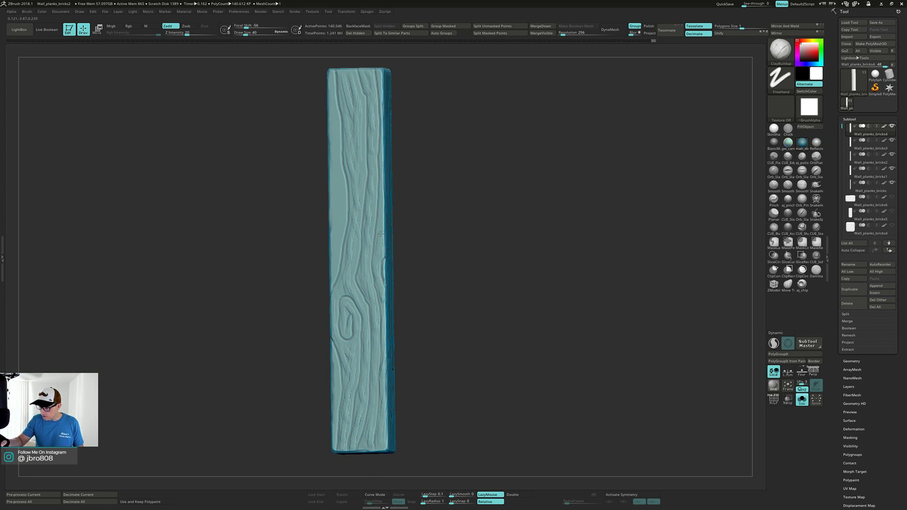
Fill the remaining smooth areas of the spiral-knot face with ClayBuildup grain toward the plank's upper end
{"action": "mouse_move", "coordinate": [380, 233]}
{"action": "left_mouse_down"}
{"action": "mouse_move", "coordinate": [388, 195]}
{"action": "mouse_move", "coordinate": [381, 229]}
{"action": "mouse_move", "coordinate": [399, 207]}
{"action": "mouse_move", "coordinate": [386, 250]}
{"action": "mouse_move", "coordinate": [373, 246]}
{"action": "left_mouse_up"}
{"action": "mouse_move", "coordinate": [375, 242]}
{"action": "right_mouse_down", "text": "ctrl"}
{"action": "mouse_move", "coordinate": [371, 264]}
{"action": "mouse_move", "coordinate": [372, 245]}
{"action": "right_mouse_up", "text": "ctrl"}
{"action": "left_click_drag", "start_coordinate": [371, 248], "coordinate": [366, 189]}
{"action": "mouse_move", "coordinate": [366, 189]}
{"action": "right_mouse_down", "text": "alt"}
{"action": "mouse_move", "coordinate": [367, 227]}
{"action": "mouse_move", "coordinate": [367, 198]}
{"action": "mouse_move", "coordinate": [361, 207]}
{"action": "right_mouse_up", "text": "alt"}
{"action": "left_click_drag", "start_coordinate": [360, 207], "coordinate": [358, 218]}
{"action": "right_click_drag", "start_coordinate": [358, 217], "coordinate": [364, 171]}
{"action": "left_click_drag", "start_coordinate": [359, 143], "coordinate": [359, 191]}
{"action": "left_click_drag", "start_coordinate": [360, 145], "coordinate": [355, 228]}
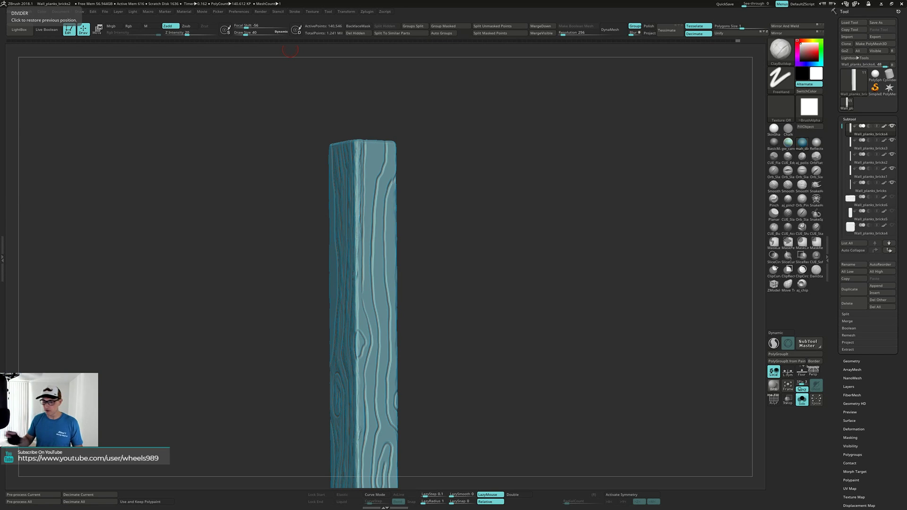
Brush ClayBuildup grain along the corner edge of the adjoining face with the oval knot, including around its small half knot
{"action": "mouse_move", "coordinate": [534, 310]}
{"action": "left_mouse_down"}
{"action": "mouse_move", "coordinate": [548, 308]}
{"action": "mouse_move", "coordinate": [533, 312]}
{"action": "mouse_move", "coordinate": [537, 283]}
{"action": "mouse_move", "coordinate": [443, 299]}
{"action": "mouse_move", "coordinate": [359, 289]}
{"action": "mouse_move", "coordinate": [354, 315]}
{"action": "left_mouse_up"}
{"action": "right_click_drag", "start_coordinate": [351, 307], "coordinate": [354, 305]}
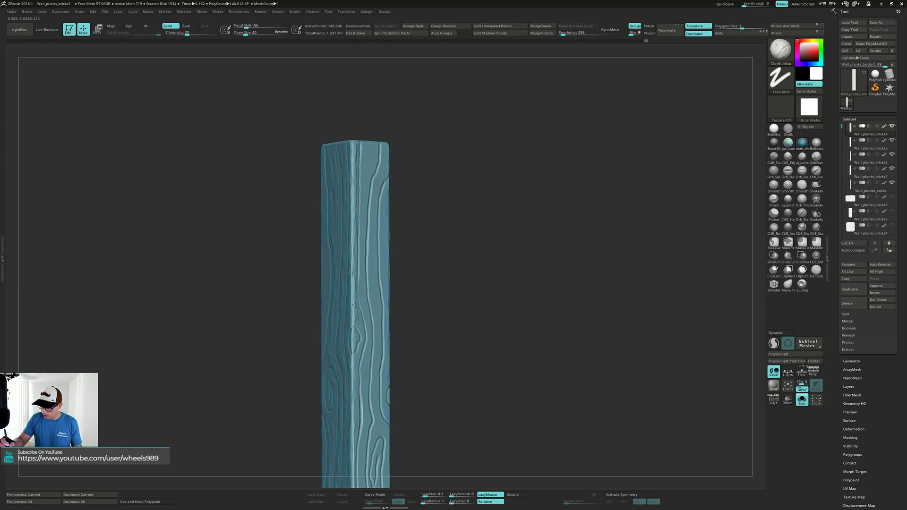
{"action": "right_click_drag", "start_coordinate": [353, 336], "coordinate": [368, 326]}
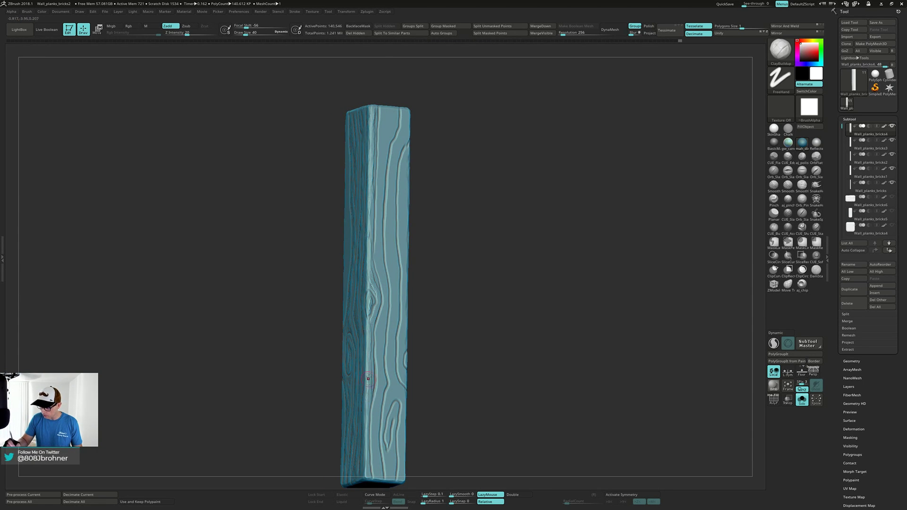
{"action": "right_click_drag", "start_coordinate": [368, 376], "coordinate": [368, 333]}
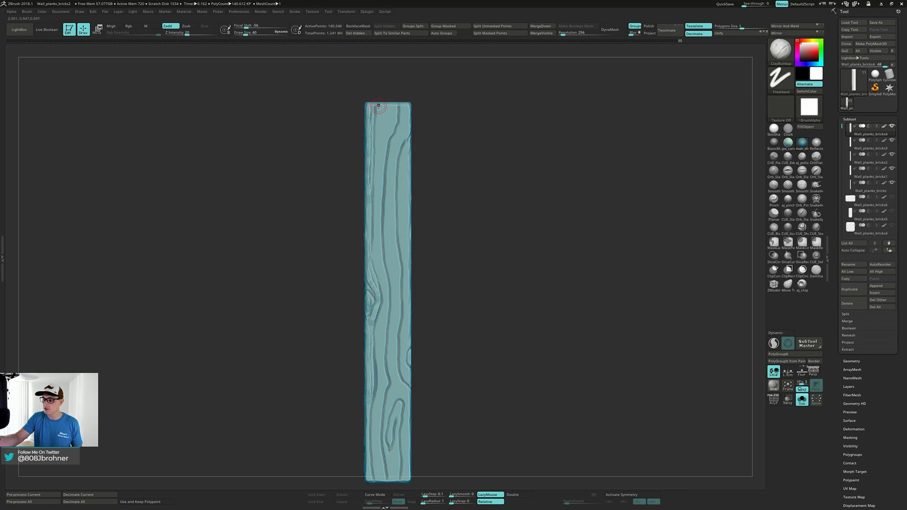
Cover the left bands of the oval-knot face with ClayBuildup grain, from the upper end past the half knot to the lower end
{"action": "mouse_move", "coordinate": [380, 108]}
{"action": "left_mouse_down"}
{"action": "mouse_move", "coordinate": [376, 246]}
{"action": "mouse_move", "coordinate": [386, 301]}
{"action": "mouse_move", "coordinate": [376, 362]}
{"action": "left_mouse_up"}
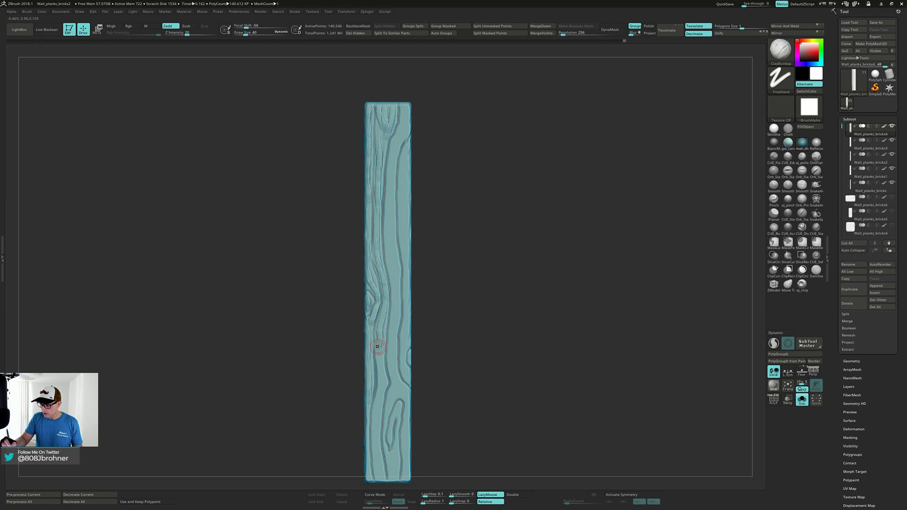
{"action": "left_click_drag", "start_coordinate": [384, 310], "coordinate": [380, 353]}
{"action": "left_click_drag", "start_coordinate": [378, 347], "coordinate": [379, 397]}
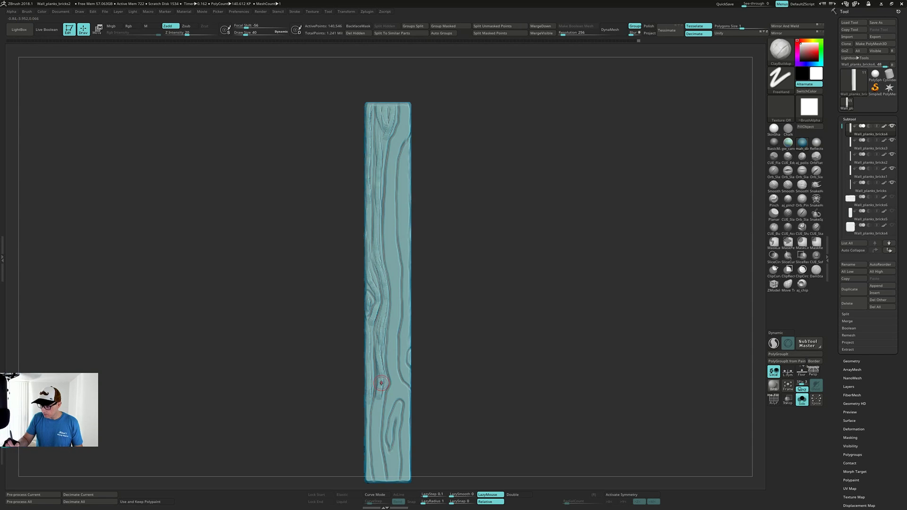
{"action": "right_click_drag", "start_coordinate": [380, 386], "coordinate": [383, 343], "text": "alt"}
{"action": "left_click_drag", "start_coordinate": [383, 352], "coordinate": [378, 412]}
{"action": "left_click_drag", "start_coordinate": [380, 401], "coordinate": [385, 437]}
{"action": "right_click_drag", "start_coordinate": [370, 427], "coordinate": [387, 399]}
{"action": "left_click_drag", "start_coordinate": [370, 364], "coordinate": [373, 425]}
{"action": "mouse_move", "coordinate": [372, 425]}
{"action": "right_mouse_down", "text": "shift"}
{"action": "mouse_move", "coordinate": [377, 375]}
{"action": "mouse_move", "coordinate": [457, 290]}
{"action": "mouse_move", "coordinate": [452, 268]}
{"action": "right_mouse_up", "text": "shift"}
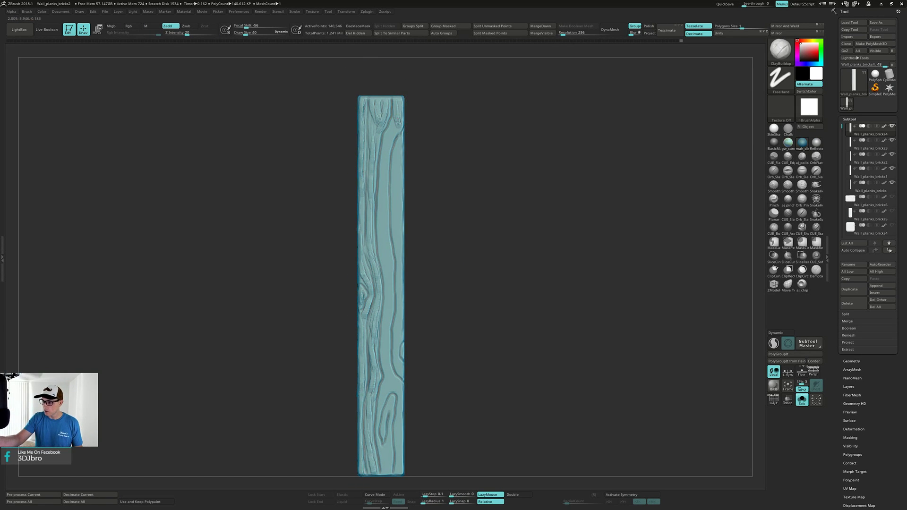
Brush ClayBuildup grain down the middle band of the face and around the oval knot near its lower end
{"action": "mouse_move", "coordinate": [388, 133]}
{"action": "left_mouse_down"}
{"action": "mouse_move", "coordinate": [384, 126]}
{"action": "mouse_move", "coordinate": [384, 246]}
{"action": "left_mouse_up"}
{"action": "right_click_drag", "start_coordinate": [382, 222], "coordinate": [374, 199], "text": "alt"}
{"action": "mouse_move", "coordinate": [372, 199]}
{"action": "left_mouse_down"}
{"action": "mouse_move", "coordinate": [383, 247]}
{"action": "mouse_move", "coordinate": [376, 326]}
{"action": "mouse_move", "coordinate": [380, 306]}
{"action": "mouse_move", "coordinate": [390, 369]}
{"action": "mouse_move", "coordinate": [370, 403]}
{"action": "mouse_move", "coordinate": [379, 430]}
{"action": "mouse_move", "coordinate": [387, 412]}
{"action": "left_mouse_up"}
{"action": "right_click_drag", "start_coordinate": [387, 412], "coordinate": [355, 408], "text": "alt"}
{"action": "left_click_drag", "start_coordinate": [355, 359], "coordinate": [360, 376]}
{"action": "mouse_move", "coordinate": [360, 372]}
{"action": "left_mouse_down"}
{"action": "mouse_move", "coordinate": [359, 392]}
{"action": "mouse_move", "coordinate": [384, 383]}
{"action": "mouse_move", "coordinate": [390, 364]}
{"action": "left_mouse_up"}
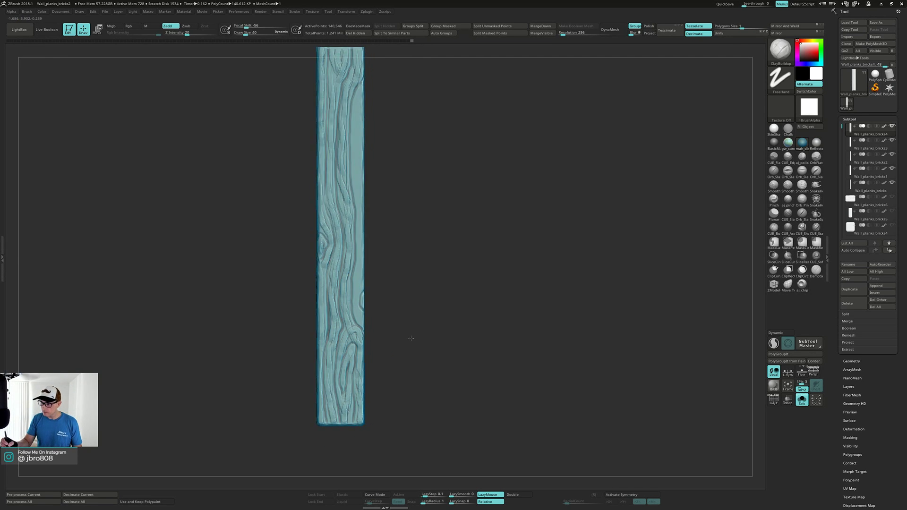
Fill the smooth strip along the right edge of the oval-knot face with ClayBuildup grain to complete that face
{"action": "left_click_drag", "start_coordinate": [432, 262], "coordinate": [413, 265], "text": "alt"}
{"action": "left_click_drag", "start_coordinate": [354, 159], "coordinate": [348, 256]}
{"action": "mouse_move", "coordinate": [357, 216]}
{"action": "left_mouse_down"}
{"action": "mouse_move", "coordinate": [374, 203]}
{"action": "mouse_move", "coordinate": [348, 212]}
{"action": "left_mouse_up"}
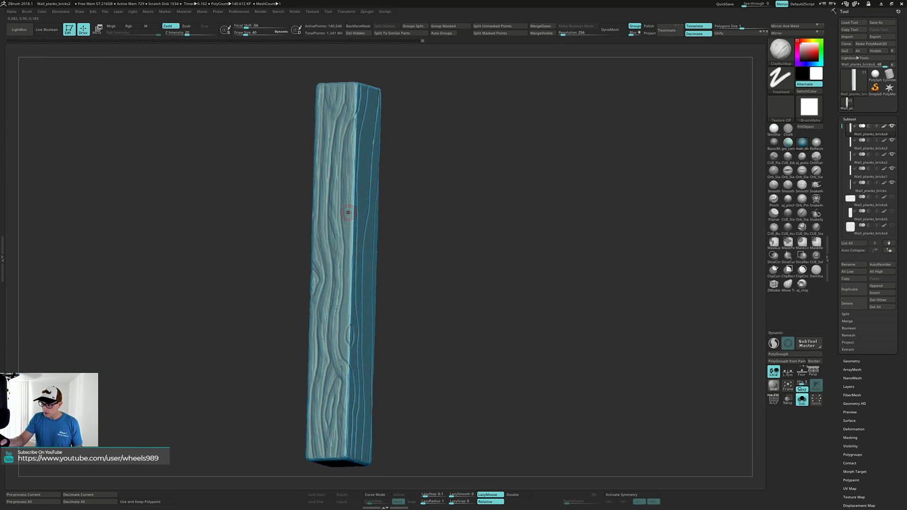
{"action": "right_click_drag", "start_coordinate": [351, 252], "coordinate": [350, 240]}
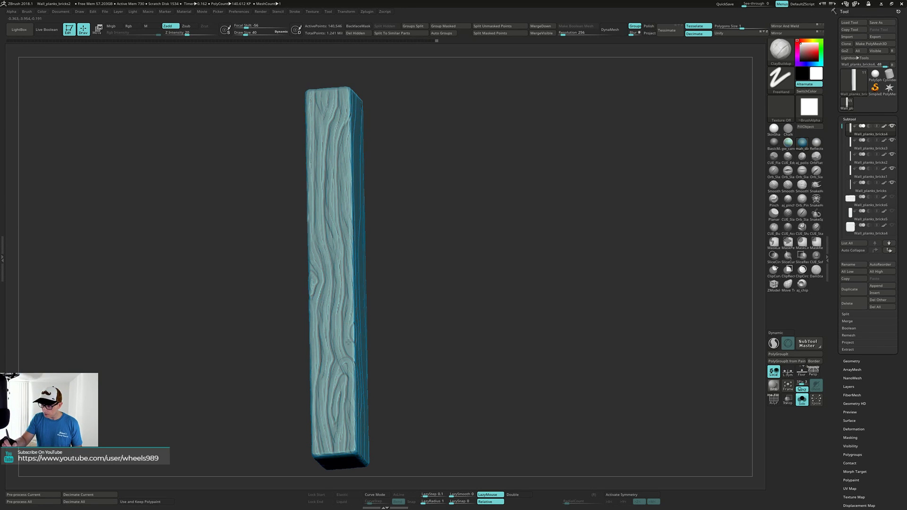
{"action": "mouse_move", "coordinate": [346, 330]}
{"action": "right_mouse_down"}
{"action": "mouse_move", "coordinate": [353, 311]}
{"action": "mouse_move", "coordinate": [321, 277]}
{"action": "right_mouse_up"}
Turn to the next untextured face and add ClayBuildup grain along its left edge, around the half knot and down to the lower end
{"action": "mouse_move", "coordinate": [370, 189]}
{"action": "right_mouse_down"}
{"action": "mouse_move", "coordinate": [413, 178]}
{"action": "mouse_move", "coordinate": [400, 187]}
{"action": "mouse_move", "coordinate": [383, 181]}
{"action": "right_mouse_up"}
{"action": "right_click_drag", "start_coordinate": [367, 129], "coordinate": [358, 136]}
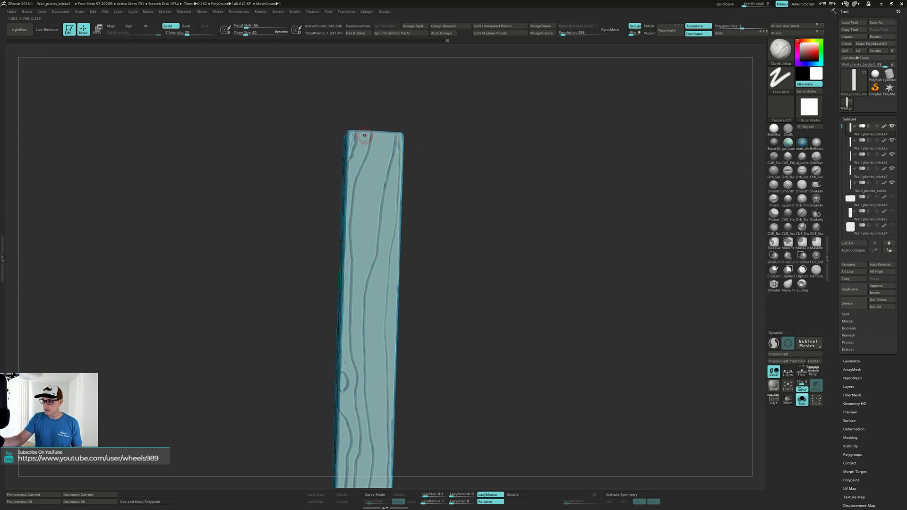
{"action": "left_click_drag", "start_coordinate": [359, 151], "coordinate": [360, 157]}
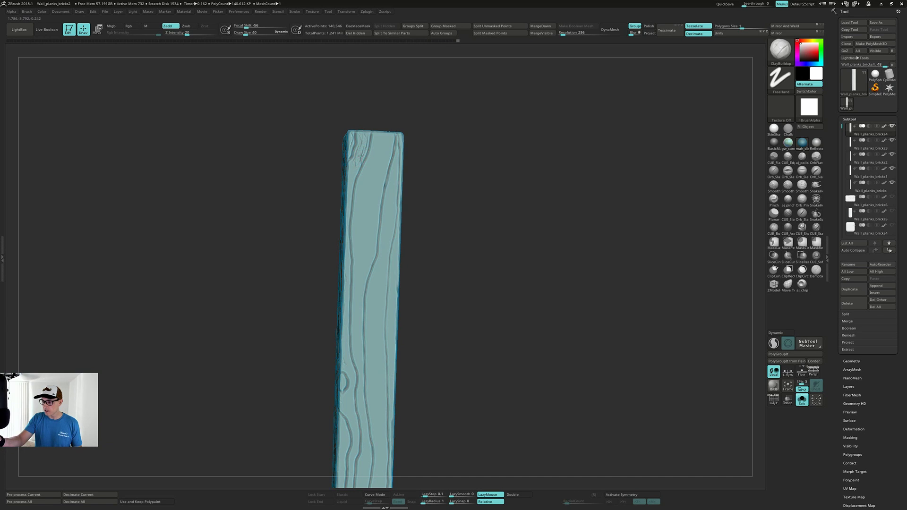
{"action": "right_click_drag", "start_coordinate": [348, 196], "coordinate": [360, 156]}
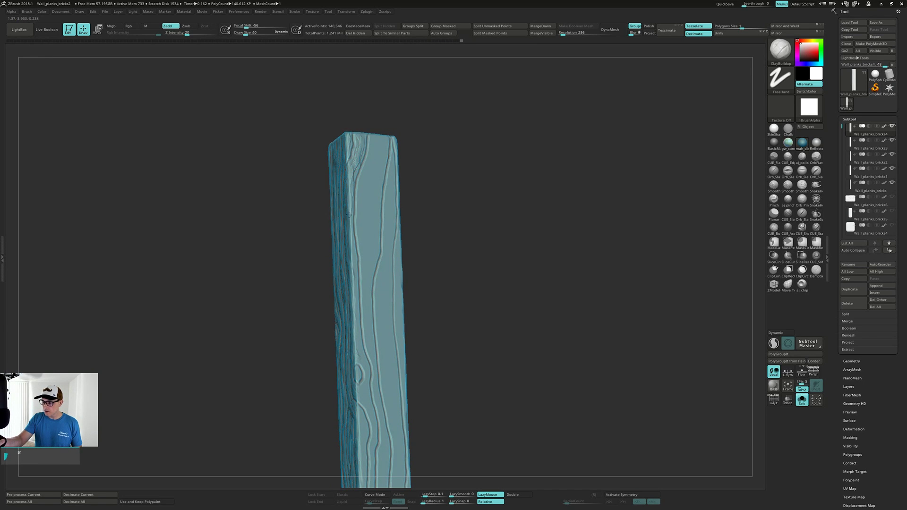
{"action": "left_click_drag", "start_coordinate": [350, 243], "coordinate": [354, 267]}
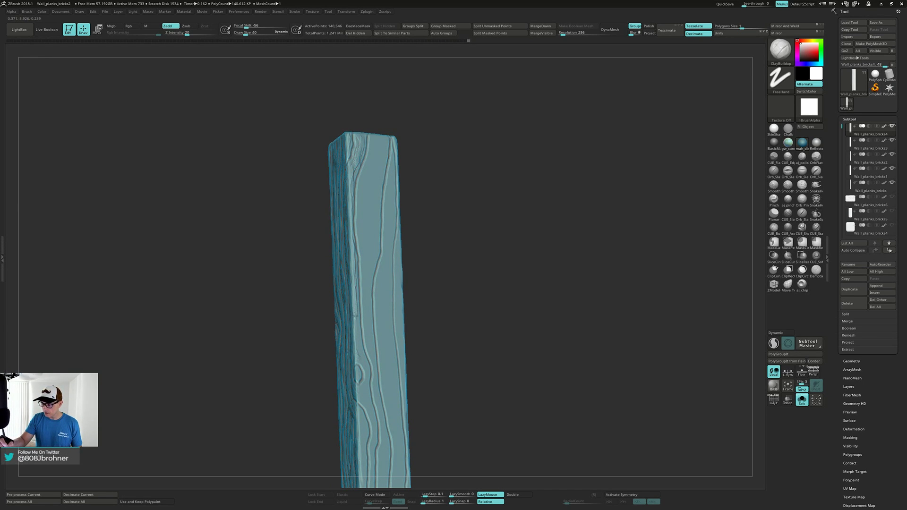
{"action": "left_click_drag", "start_coordinate": [356, 316], "coordinate": [355, 340]}
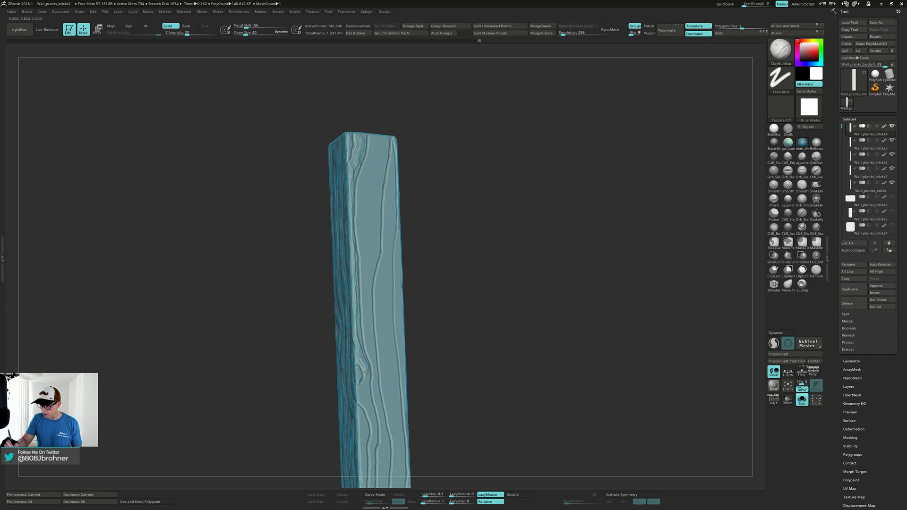
{"action": "mouse_move", "coordinate": [365, 395]}
{"action": "right_mouse_down", "text": "alt"}
{"action": "mouse_move", "coordinate": [363, 342]}
{"action": "mouse_move", "coordinate": [367, 378]}
{"action": "right_mouse_up", "text": "alt"}
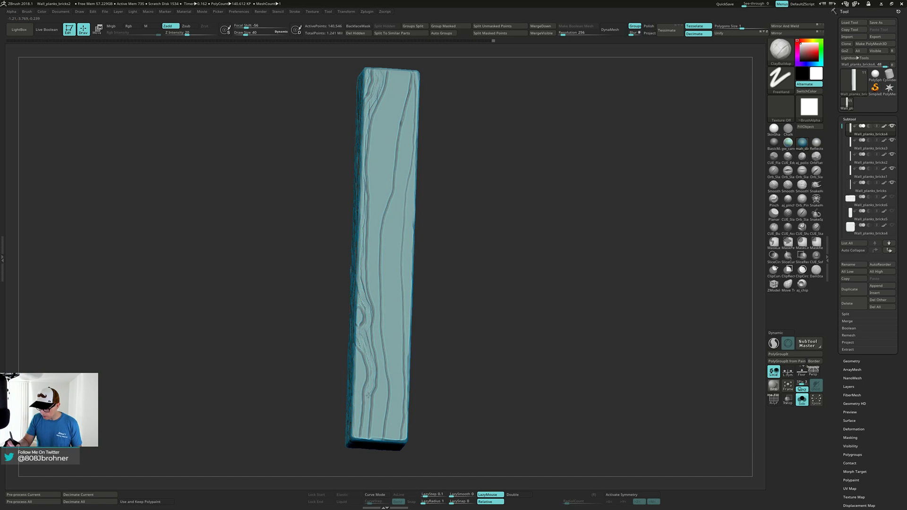
{"action": "right_click_drag", "start_coordinate": [365, 437], "coordinate": [361, 373]}
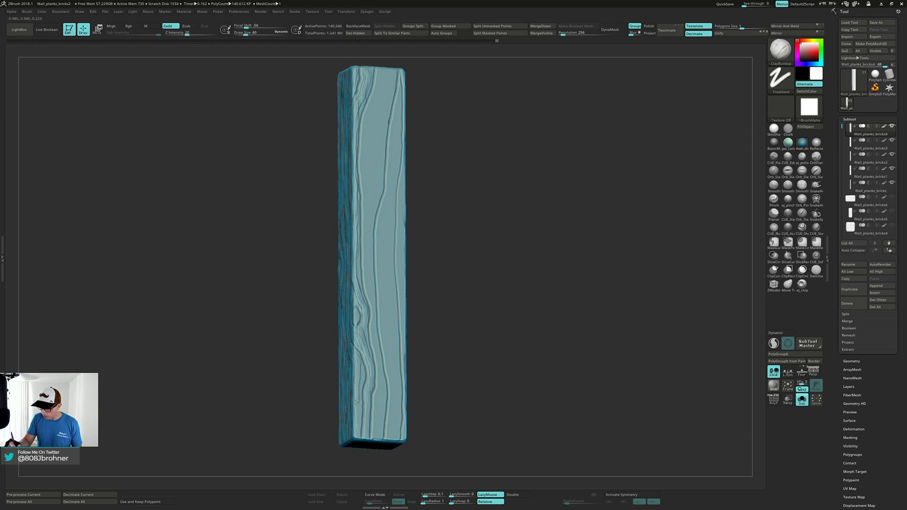
{"action": "right_click_drag", "start_coordinate": [359, 379], "coordinate": [352, 369], "text": "shift"}
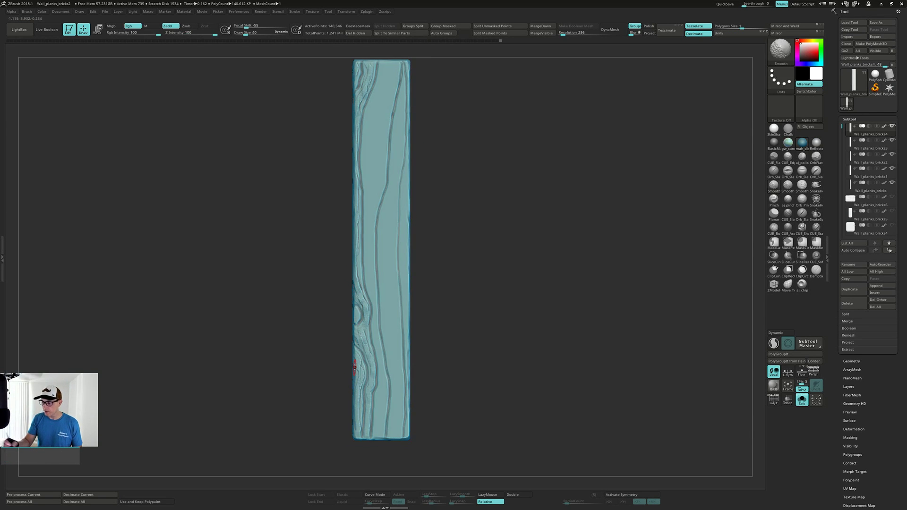
Brush long ClayBuildup grain strokes between the central carved lines at the upper end of the face
{"action": "right_click_drag", "start_coordinate": [385, 252], "coordinate": [380, 295], "text": "alt"}
{"action": "mouse_move", "coordinate": [378, 105]}
{"action": "left_mouse_down"}
{"action": "mouse_move", "coordinate": [383, 132]}
{"action": "mouse_move", "coordinate": [373, 172]}
{"action": "left_mouse_up"}
{"action": "left_click_drag", "start_coordinate": [376, 129], "coordinate": [368, 186]}
{"action": "left_click_drag", "start_coordinate": [388, 127], "coordinate": [373, 190]}
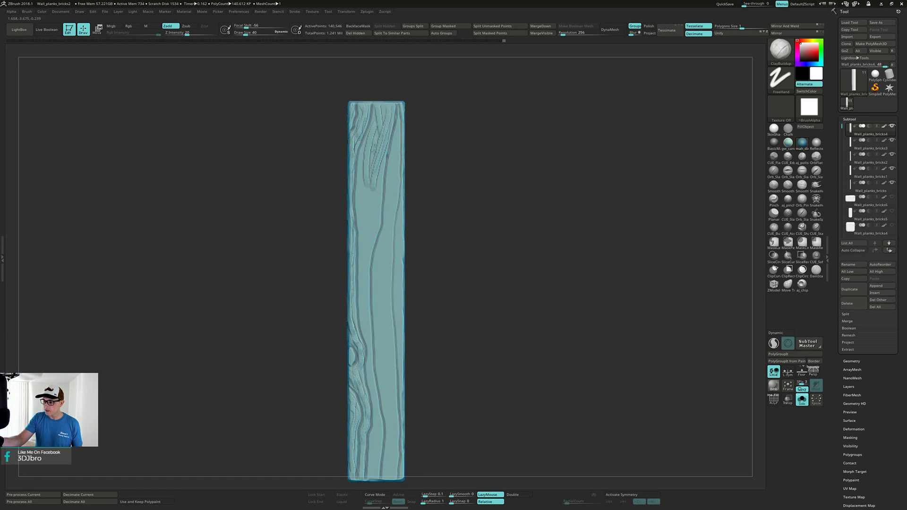
{"action": "mouse_move", "coordinate": [374, 145]}
{"action": "left_mouse_down"}
{"action": "mouse_move", "coordinate": [365, 189]}
{"action": "mouse_move", "coordinate": [372, 227]}
{"action": "mouse_move", "coordinate": [362, 219]}
{"action": "left_mouse_up"}
{"action": "left_click_drag", "start_coordinate": [379, 162], "coordinate": [371, 228]}
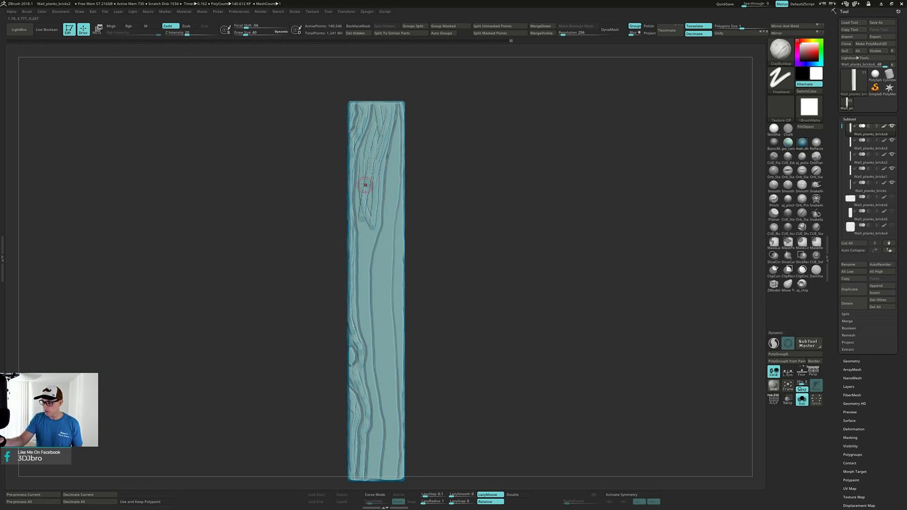
Extend the ClayBuildup grain down the middle bands of the face, past the half knot to the lower end
{"action": "left_click_drag", "start_coordinate": [364, 185], "coordinate": [365, 268]}
{"action": "left_click_drag", "start_coordinate": [361, 222], "coordinate": [361, 308]}
{"action": "left_click_drag", "start_coordinate": [368, 249], "coordinate": [365, 327]}
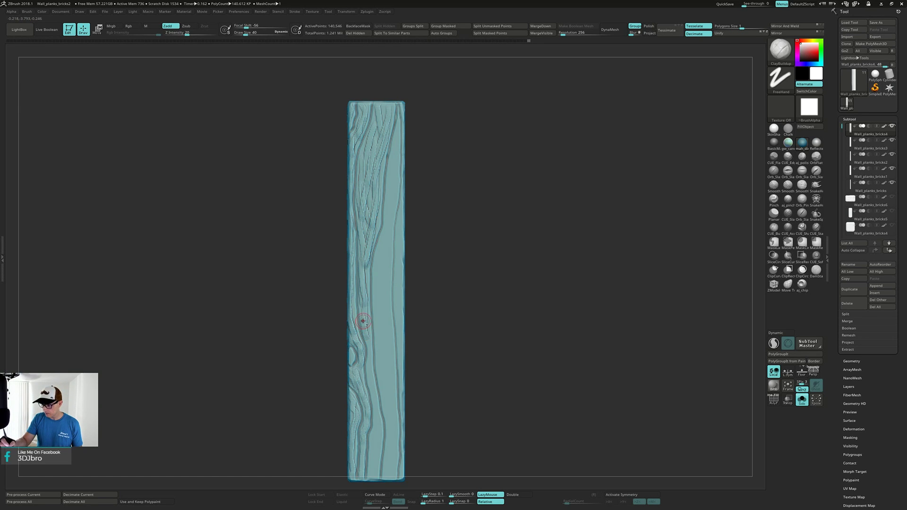
{"action": "right_click_drag", "start_coordinate": [365, 327], "coordinate": [369, 272], "text": "alt"}
{"action": "left_click_drag", "start_coordinate": [373, 306], "coordinate": [377, 329]}
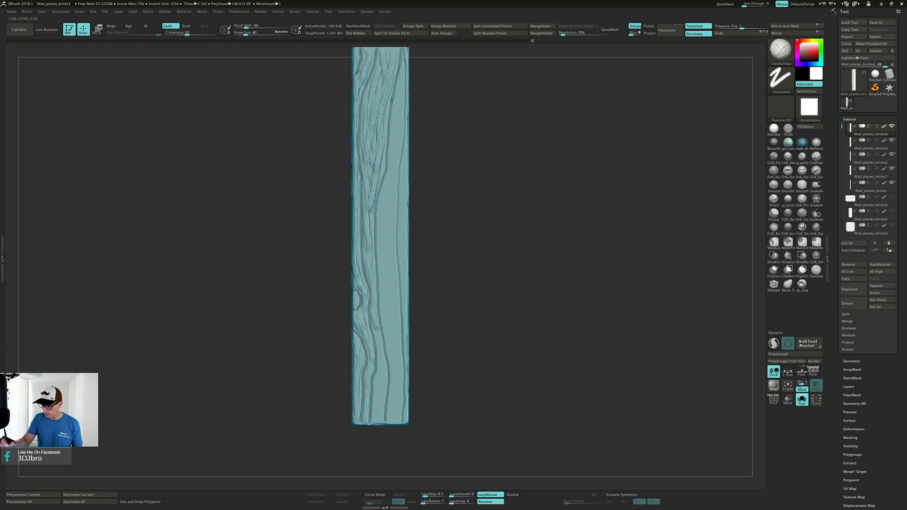
{"action": "left_click_drag", "start_coordinate": [383, 369], "coordinate": [379, 418]}
Brush ClayBuildup grain down the smooth band right of the central lines, from the upper end to beyond the half knot
{"action": "right_click_drag", "start_coordinate": [382, 372], "coordinate": [368, 443], "text": "alt"}
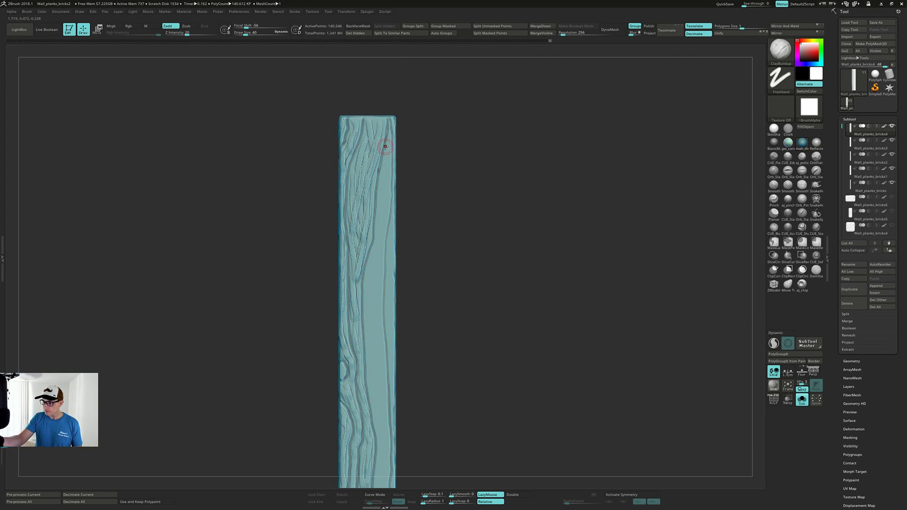
{"action": "left_click_drag", "start_coordinate": [388, 149], "coordinate": [375, 320]}
{"action": "left_click_drag", "start_coordinate": [369, 283], "coordinate": [371, 334]}
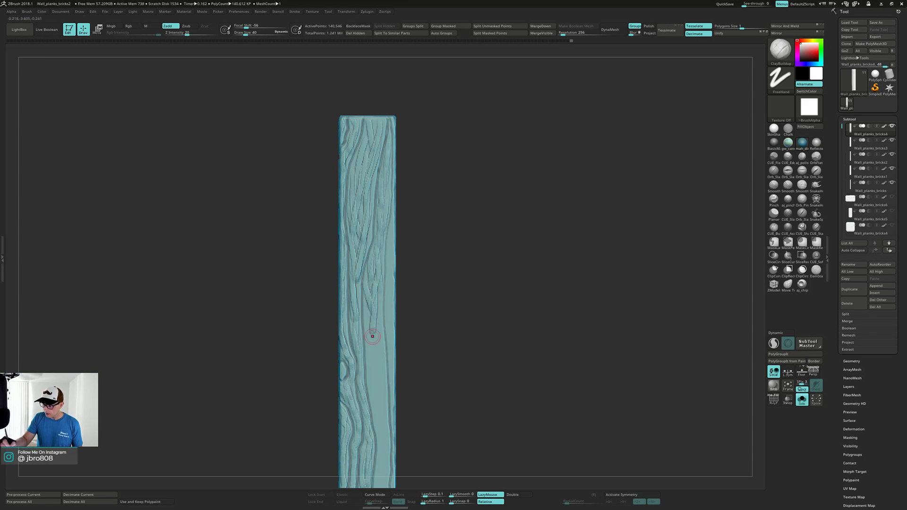
{"action": "mouse_move", "coordinate": [367, 300]}
{"action": "left_mouse_down"}
{"action": "mouse_move", "coordinate": [376, 352]}
{"action": "mouse_move", "coordinate": [378, 317]}
{"action": "left_mouse_up"}
{"action": "left_click_drag", "start_coordinate": [379, 285], "coordinate": [376, 383]}
{"action": "left_click_drag", "start_coordinate": [369, 340], "coordinate": [373, 399]}
Extend the grain to the lower end and fill the strip along the right edge to complete the half-knot face
{"action": "right_click_drag", "start_coordinate": [380, 400], "coordinate": [373, 322], "text": "alt"}
{"action": "left_click_drag", "start_coordinate": [371, 274], "coordinate": [375, 363]}
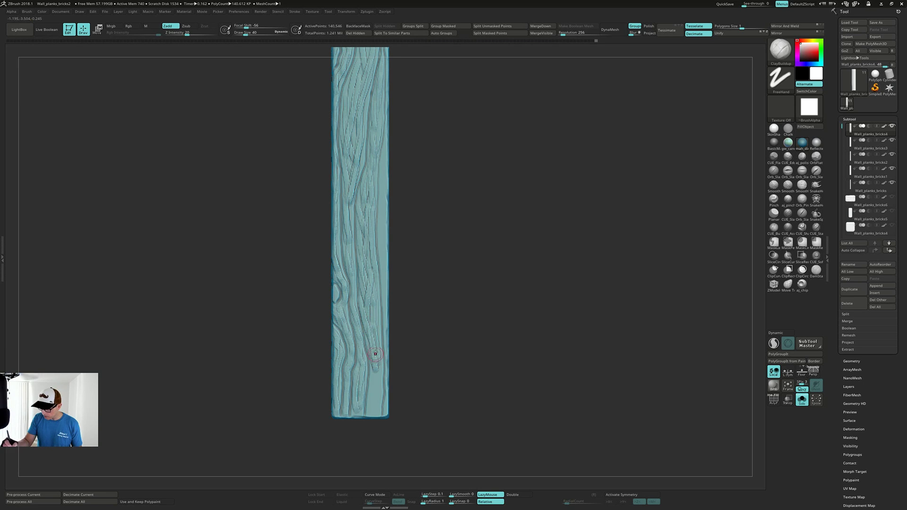
{"action": "mouse_move", "coordinate": [372, 371]}
{"action": "left_mouse_down"}
{"action": "mouse_move", "coordinate": [379, 404]}
{"action": "mouse_move", "coordinate": [370, 404]}
{"action": "left_mouse_up"}
{"action": "right_click_drag", "start_coordinate": [378, 374], "coordinate": [381, 347]}
{"action": "right_click_drag", "start_coordinate": [387, 314], "coordinate": [376, 379], "text": "alt"}
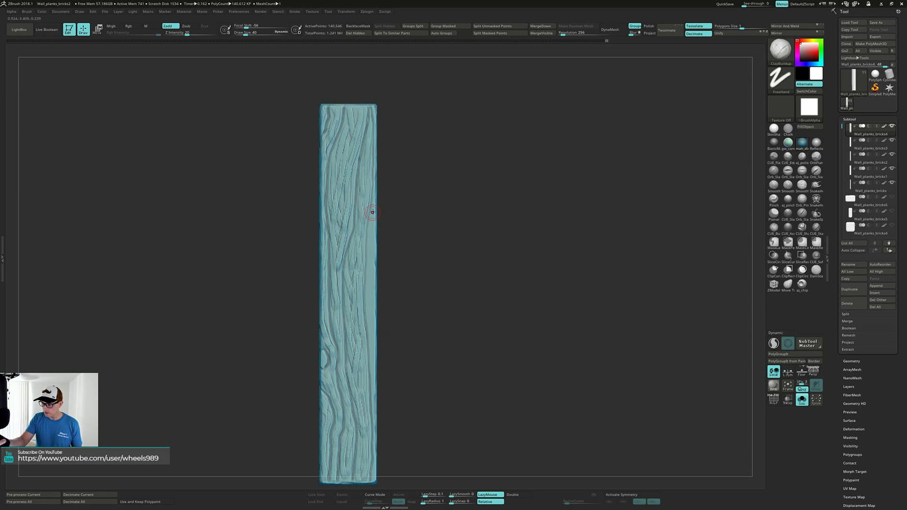
{"action": "left_click_drag", "start_coordinate": [372, 212], "coordinate": [369, 284]}
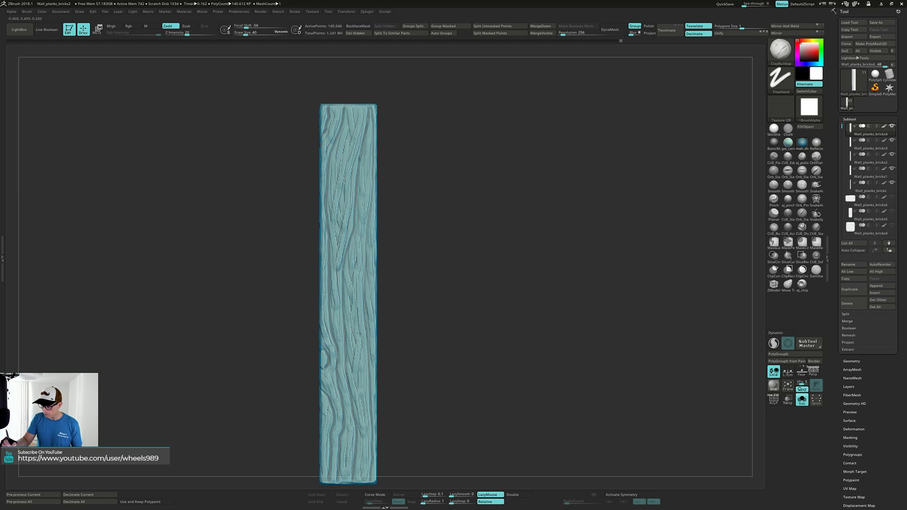
Turn to the next untextured face and brush short ClayBuildup grain strokes along the upper half of its left edge
{"action": "mouse_move", "coordinate": [393, 359]}
{"action": "right_mouse_down"}
{"action": "mouse_move", "coordinate": [387, 330]}
{"action": "mouse_move", "coordinate": [456, 318]}
{"action": "mouse_move", "coordinate": [454, 326]}
{"action": "mouse_move", "coordinate": [466, 310]}
{"action": "mouse_move", "coordinate": [462, 352]}
{"action": "mouse_move", "coordinate": [468, 235]}
{"action": "right_mouse_up"}
{"action": "left_click_drag", "start_coordinate": [390, 94], "coordinate": [385, 136]}
{"action": "right_click_drag", "start_coordinate": [390, 137], "coordinate": [395, 117]}
{"action": "left_click_drag", "start_coordinate": [385, 141], "coordinate": [389, 164]}
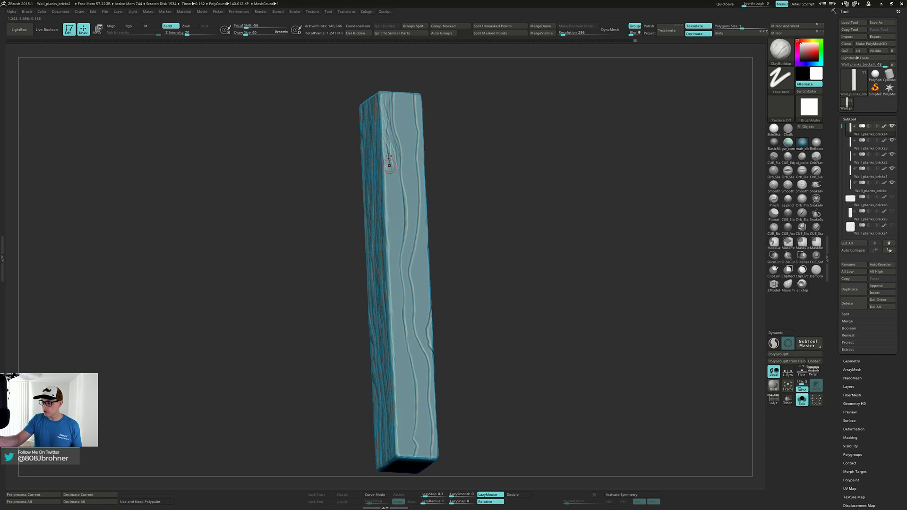
{"action": "right_click_drag", "start_coordinate": [391, 162], "coordinate": [387, 150]}
{"action": "left_click_drag", "start_coordinate": [389, 146], "coordinate": [393, 191]}
{"action": "right_click_drag", "start_coordinate": [391, 161], "coordinate": [392, 158]}
{"action": "left_click_drag", "start_coordinate": [383, 166], "coordinate": [393, 213]}
{"action": "right_click_drag", "start_coordinate": [391, 183], "coordinate": [390, 173]}
{"action": "left_click_drag", "start_coordinate": [397, 175], "coordinate": [396, 226]}
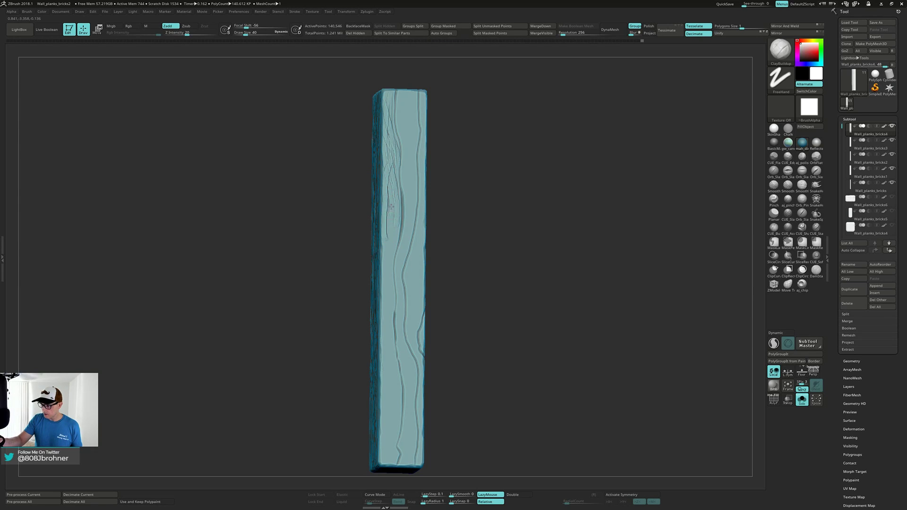
{"action": "mouse_move", "coordinate": [394, 222]}
{"action": "right_mouse_down"}
{"action": "mouse_move", "coordinate": [402, 217]}
{"action": "mouse_move", "coordinate": [395, 227]}
{"action": "right_mouse_up"}
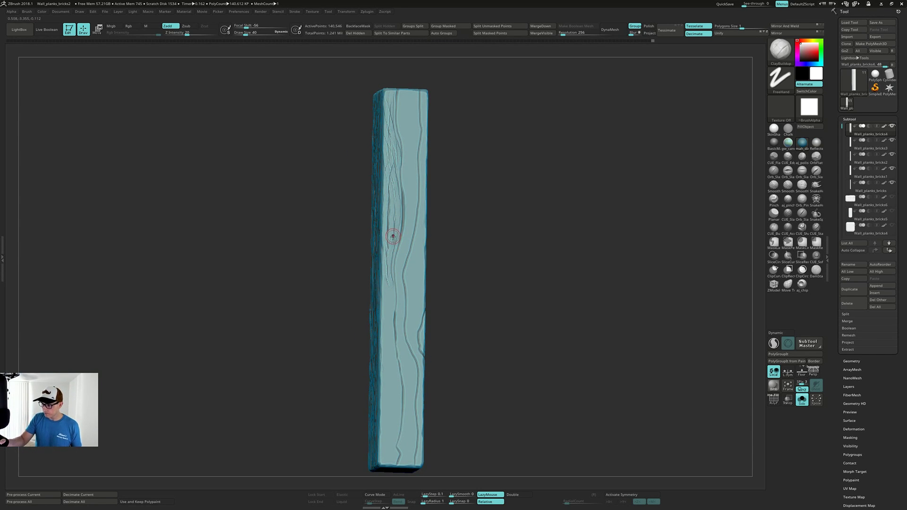
Continue the left-edge grain from the middle of this face down to its lower end
{"action": "right_click_drag", "start_coordinate": [401, 265], "coordinate": [390, 304]}
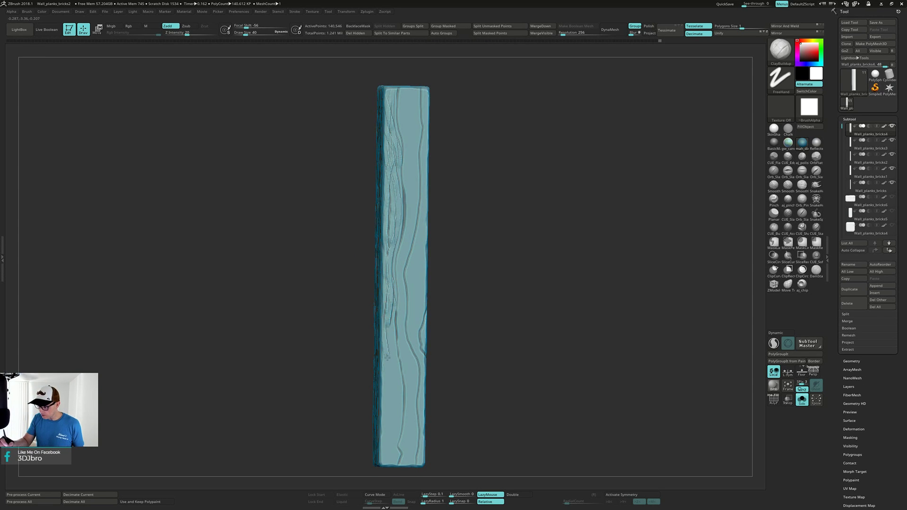
{"action": "right_click_drag", "start_coordinate": [388, 359], "coordinate": [386, 335]}
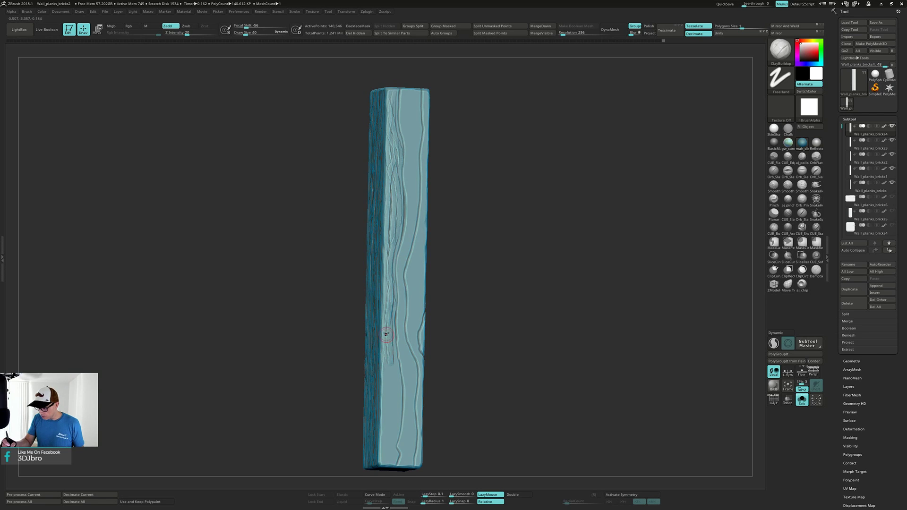
{"action": "mouse_move", "coordinate": [386, 335]}
{"action": "left_mouse_down"}
{"action": "mouse_move", "coordinate": [397, 387]}
{"action": "mouse_move", "coordinate": [390, 406]}
{"action": "left_mouse_up"}
{"action": "left_click_drag", "start_coordinate": [390, 355], "coordinate": [392, 404]}
{"action": "mouse_move", "coordinate": [386, 370]}
{"action": "left_mouse_down"}
{"action": "mouse_move", "coordinate": [387, 416]}
{"action": "mouse_move", "coordinate": [399, 411]}
{"action": "left_mouse_up"}
{"action": "right_click_drag", "start_coordinate": [395, 395], "coordinate": [396, 327]}
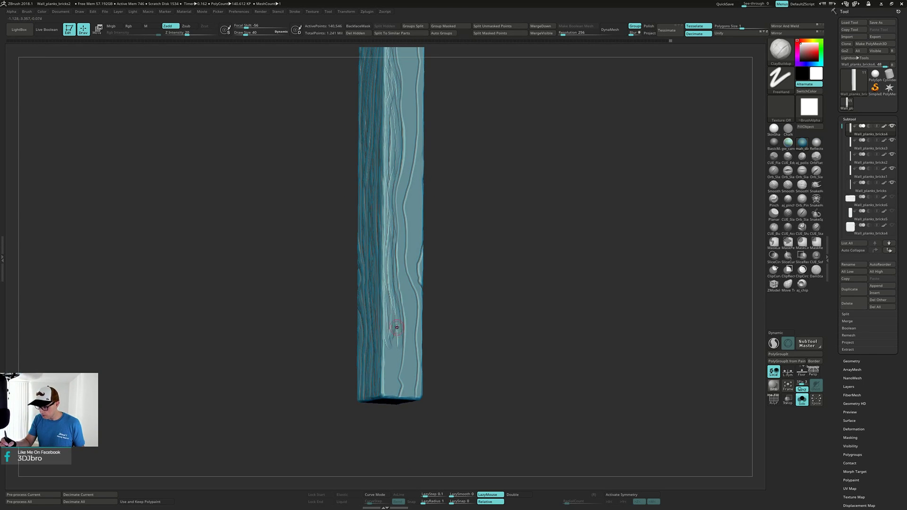
{"action": "left_click_drag", "start_coordinate": [395, 342], "coordinate": [388, 390]}
{"action": "left_click_drag", "start_coordinate": [387, 347], "coordinate": [392, 377]}
View the face squarely and fill its middle bands and right edge with long ClayBuildup grain strokes from end to end
{"action": "right_click_drag", "start_coordinate": [465, 243], "coordinate": [433, 257]}
{"action": "right_click_drag", "start_coordinate": [432, 257], "coordinate": [399, 360], "text": "alt"}
{"action": "mouse_move", "coordinate": [368, 125]}
{"action": "left_mouse_down"}
{"action": "mouse_move", "coordinate": [369, 170]}
{"action": "mouse_move", "coordinate": [379, 177]}
{"action": "mouse_move", "coordinate": [364, 356]}
{"action": "mouse_move", "coordinate": [373, 389]}
{"action": "left_mouse_up"}
{"action": "right_click_drag", "start_coordinate": [376, 392], "coordinate": [374, 324], "text": "alt"}
{"action": "mouse_move", "coordinate": [367, 324]}
{"action": "left_mouse_down"}
{"action": "mouse_move", "coordinate": [377, 341]}
{"action": "mouse_move", "coordinate": [374, 423]}
{"action": "left_mouse_up"}
{"action": "right_click_drag", "start_coordinate": [386, 338], "coordinate": [374, 376], "text": "alt"}
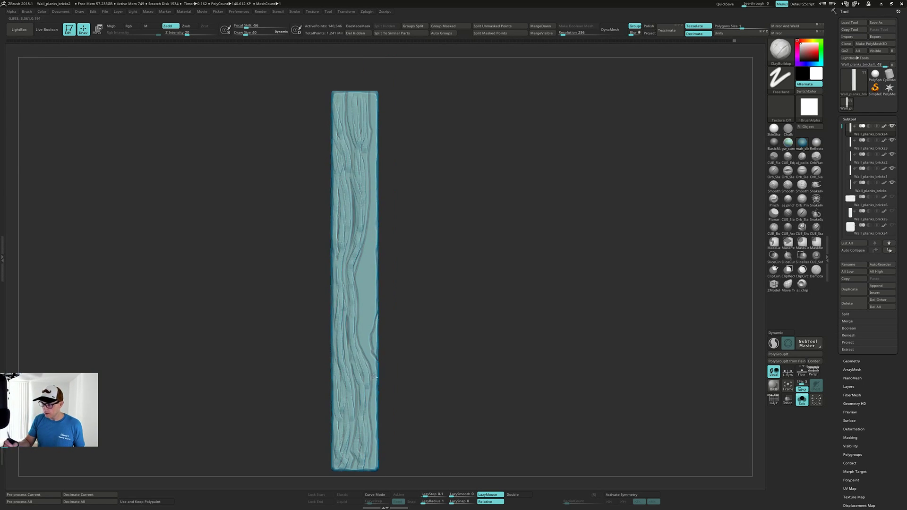
{"action": "mouse_move", "coordinate": [374, 117]}
{"action": "left_mouse_down"}
{"action": "mouse_move", "coordinate": [364, 345]}
{"action": "mouse_move", "coordinate": [364, 318]}
{"action": "mouse_move", "coordinate": [370, 358]}
{"action": "mouse_move", "coordinate": [395, 366]}
{"action": "mouse_move", "coordinate": [388, 362]}
{"action": "left_mouse_up"}
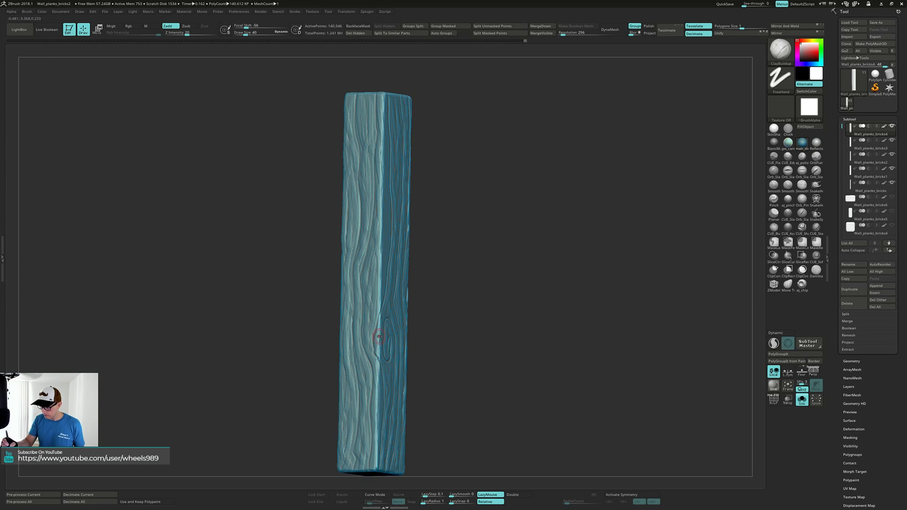
Turn to the spiral-knot face and fill the smooth strip along its left edge above the knot with ClayBuildup grain
{"action": "right_click_drag", "start_coordinate": [379, 336], "coordinate": [346, 332]}
{"action": "right_click_drag", "start_coordinate": [384, 262], "coordinate": [364, 257]}
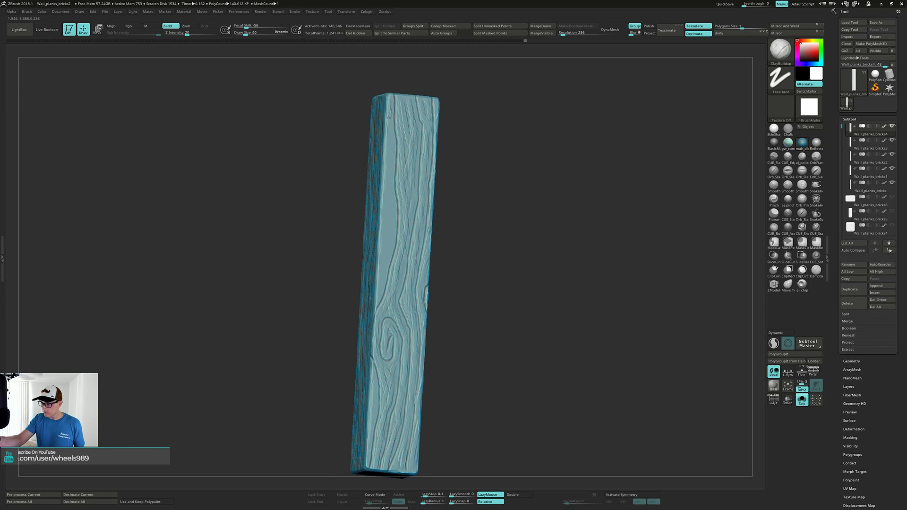
{"action": "left_click_drag", "start_coordinate": [390, 149], "coordinate": [386, 215]}
{"action": "right_click_drag", "start_coordinate": [387, 200], "coordinate": [382, 195]}
{"action": "left_click_drag", "start_coordinate": [393, 198], "coordinate": [392, 236]}
{"action": "right_click_drag", "start_coordinate": [384, 206], "coordinate": [394, 209]}
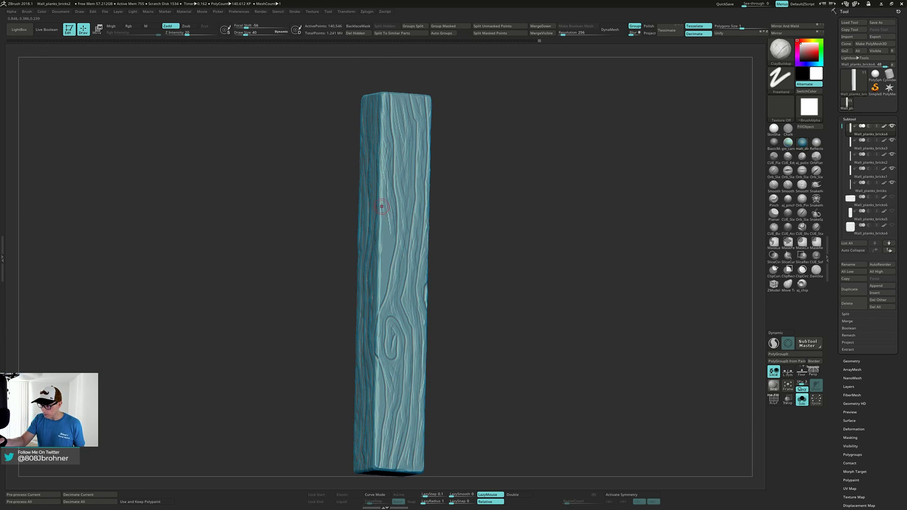
{"action": "left_click_drag", "start_coordinate": [384, 211], "coordinate": [385, 233]}
{"action": "right_click_drag", "start_coordinate": [388, 222], "coordinate": [383, 216]}
{"action": "left_click_drag", "start_coordinate": [389, 218], "coordinate": [386, 255]}
{"action": "right_click_drag", "start_coordinate": [388, 242], "coordinate": [398, 244]}
{"action": "left_click_drag", "start_coordinate": [383, 292], "coordinate": [381, 297]}
{"action": "mouse_move", "coordinate": [380, 274]}
{"action": "right_mouse_down"}
{"action": "mouse_move", "coordinate": [371, 273]}
{"action": "mouse_move", "coordinate": [379, 278]}
{"action": "right_mouse_up"}
{"action": "left_click_drag", "start_coordinate": [380, 223], "coordinate": [381, 237]}
{"action": "right_click_drag", "start_coordinate": [382, 235], "coordinate": [367, 233]}
Show all the planks, select the third plank from the left, and isolate it
{"action": "key", "text": "alt+shift+s"}
{"action": "right_click_drag", "start_coordinate": [553, 288], "coordinate": [543, 299], "text": "shift"}
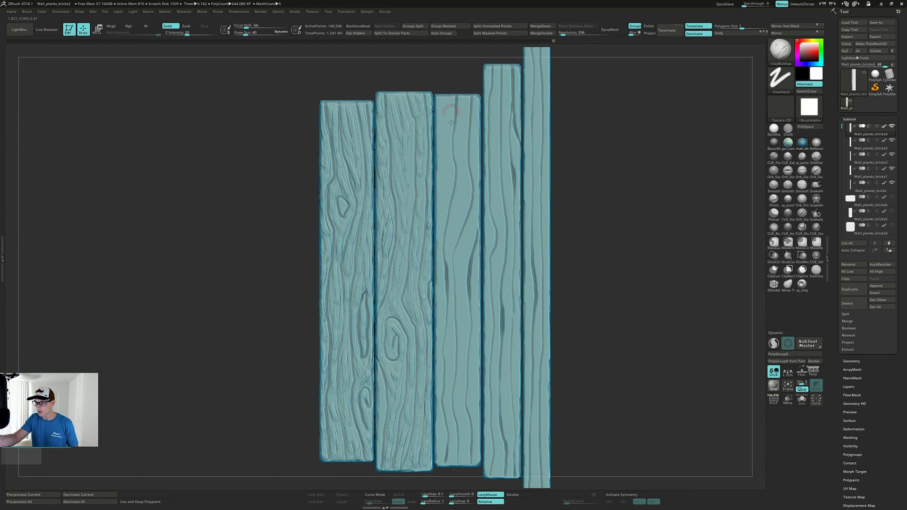
{"action": "left_click", "coordinate": [461, 160], "text": "alt"}
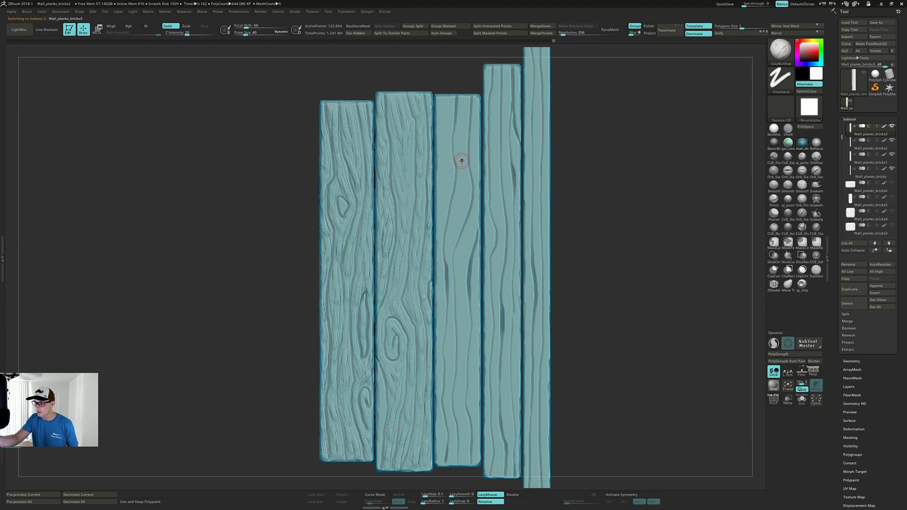
{"action": "key", "text": "alt+shift+s"}
Brush ClayBuildup grain along the left band of the third plank's front face, from the upper end past the middle
{"action": "right_click_drag", "start_coordinate": [460, 154], "coordinate": [453, 121]}
{"action": "left_click_drag", "start_coordinate": [452, 106], "coordinate": [445, 160]}
{"action": "left_click_drag", "start_coordinate": [440, 110], "coordinate": [449, 181]}
{"action": "left_click_drag", "start_coordinate": [451, 151], "coordinate": [449, 190]}
{"action": "mouse_move", "coordinate": [451, 175]}
{"action": "left_mouse_down"}
{"action": "mouse_move", "coordinate": [438, 231]}
{"action": "mouse_move", "coordinate": [443, 310]}
{"action": "left_mouse_up"}
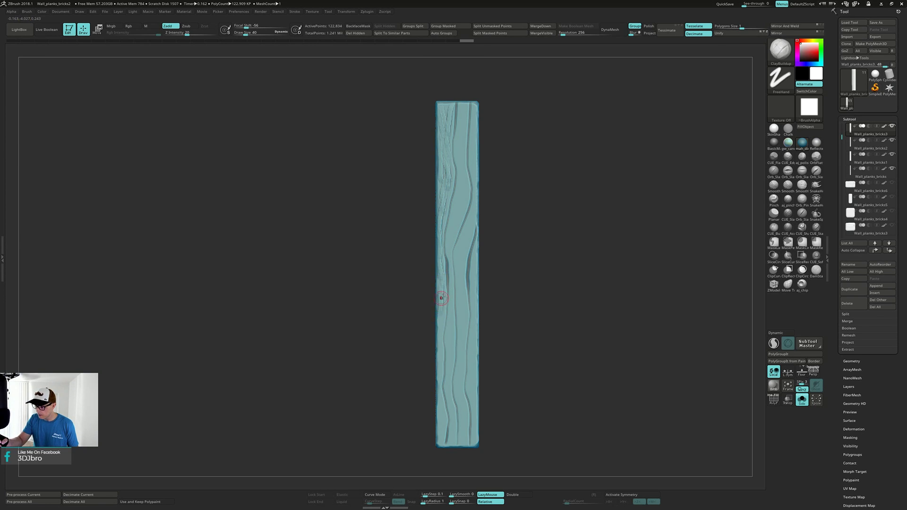
Continue the grain along the left edge of the front face down to its lower end
{"action": "right_click_drag", "start_coordinate": [441, 298], "coordinate": [439, 289]}
{"action": "left_click_drag", "start_coordinate": [443, 316], "coordinate": [443, 351]}
{"action": "left_click_drag", "start_coordinate": [442, 349], "coordinate": [438, 378]}
{"action": "right_click_drag", "start_coordinate": [435, 364], "coordinate": [443, 366]}
{"action": "left_click_drag", "start_coordinate": [442, 365], "coordinate": [443, 441]}
{"action": "right_click_drag", "start_coordinate": [444, 434], "coordinate": [441, 370]}
Fill the central band of the front face with long ClayBuildup grain strokes that follow the carved curves from end to end
{"action": "left_click_drag", "start_coordinate": [463, 104], "coordinate": [462, 155]}
{"action": "left_click_drag", "start_coordinate": [466, 122], "coordinate": [463, 171]}
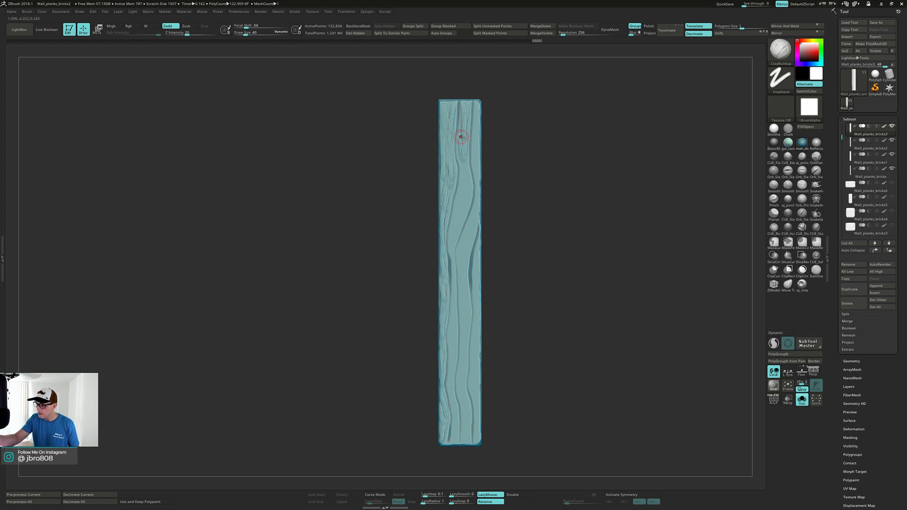
{"action": "left_click_drag", "start_coordinate": [462, 137], "coordinate": [464, 218]}
{"action": "mouse_move", "coordinate": [461, 182]}
{"action": "left_mouse_down"}
{"action": "mouse_move", "coordinate": [450, 350]}
{"action": "mouse_move", "coordinate": [455, 436]}
{"action": "left_mouse_up"}
{"action": "right_click_drag", "start_coordinate": [472, 361], "coordinate": [424, 401], "text": "alt"}
{"action": "left_click_drag", "start_coordinate": [416, 230], "coordinate": [412, 247]}
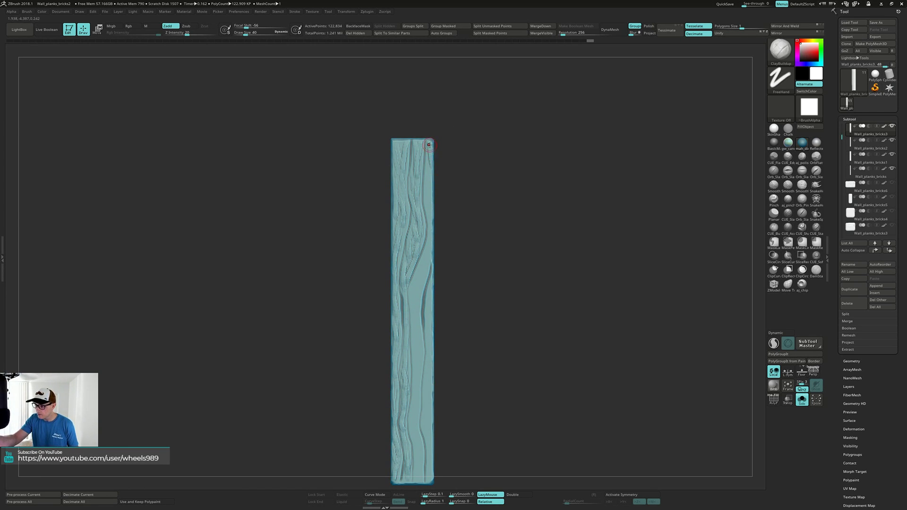
Add grain to the remaining right-hand bands and the right edge down to the lower end, completing the front face
{"action": "left_click_drag", "start_coordinate": [427, 160], "coordinate": [428, 206]}
{"action": "left_click_drag", "start_coordinate": [426, 171], "coordinate": [430, 253]}
{"action": "mouse_move", "coordinate": [426, 259]}
{"action": "left_mouse_down"}
{"action": "mouse_move", "coordinate": [413, 290]}
{"action": "mouse_move", "coordinate": [443, 297]}
{"action": "mouse_move", "coordinate": [395, 297]}
{"action": "mouse_move", "coordinate": [407, 348]}
{"action": "mouse_move", "coordinate": [406, 472]}
{"action": "left_mouse_up"}
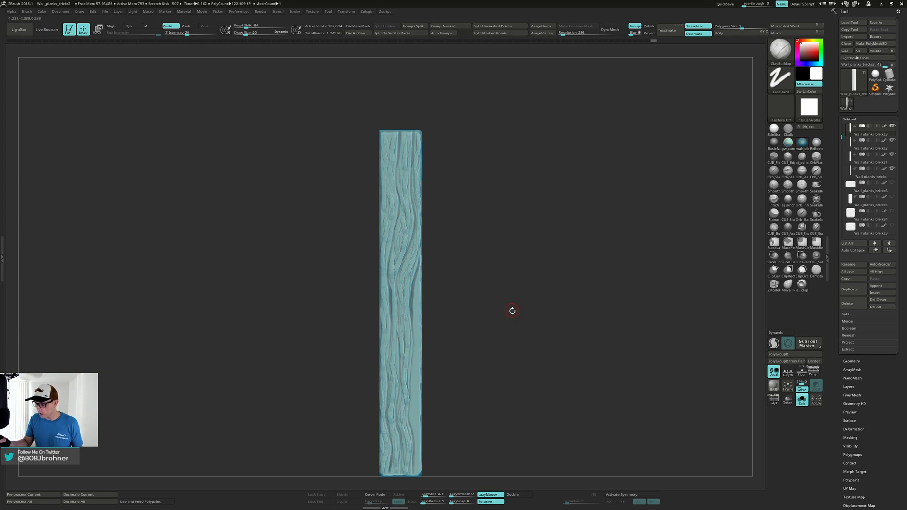
{"action": "left_click_drag", "start_coordinate": [504, 335], "coordinate": [464, 280], "text": "alt"}
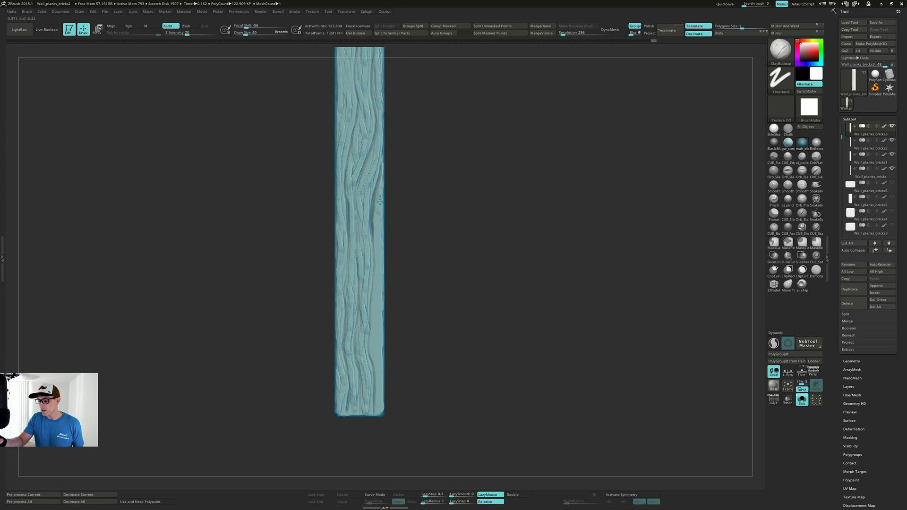
{"action": "left_click_drag", "start_coordinate": [380, 201], "coordinate": [379, 412]}
Turn to the adjacent untextured face and brush ClayBuildup grain along the upper part of its left edge
{"action": "left_click_drag", "start_coordinate": [425, 322], "coordinate": [349, 320], "text": "shift"}
{"action": "mouse_move", "coordinate": [469, 264]}
{"action": "left_mouse_down"}
{"action": "mouse_move", "coordinate": [466, 330]}
{"action": "mouse_move", "coordinate": [496, 300]}
{"action": "mouse_move", "coordinate": [483, 283]}
{"action": "mouse_move", "coordinate": [490, 257]}
{"action": "mouse_move", "coordinate": [480, 247]}
{"action": "left_mouse_up"}
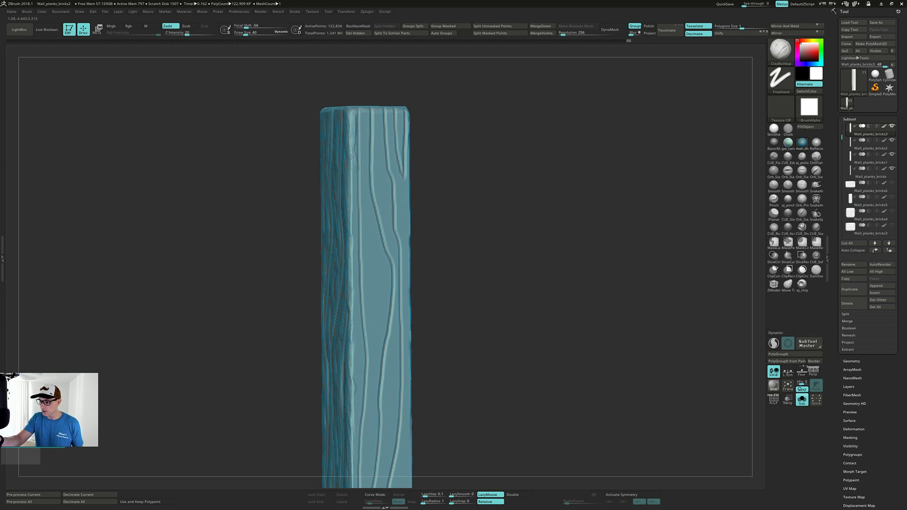
{"action": "left_click_drag", "start_coordinate": [351, 156], "coordinate": [352, 265]}
{"action": "left_click_drag", "start_coordinate": [477, 257], "coordinate": [453, 265]}
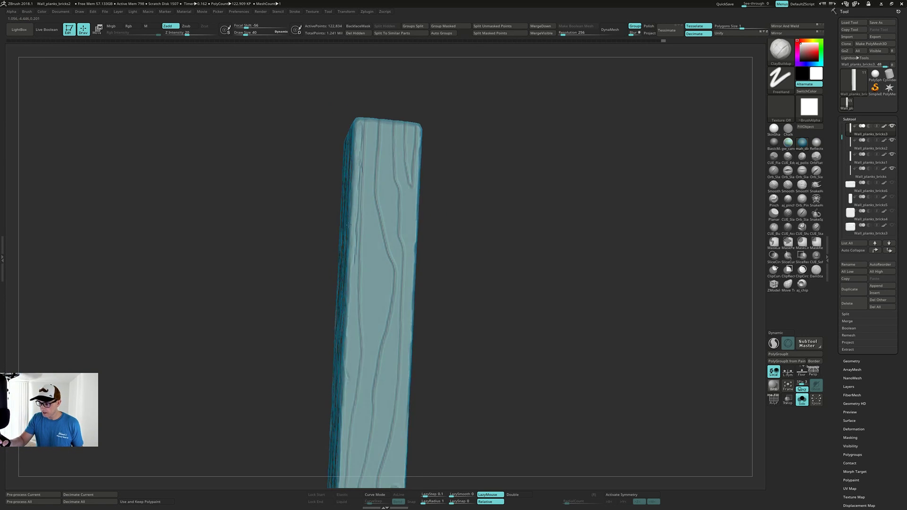
{"action": "right_click_drag", "start_coordinate": [349, 225], "coordinate": [353, 226]}
{"action": "left_click_drag", "start_coordinate": [357, 255], "coordinate": [356, 287]}
{"action": "left_click_drag", "start_coordinate": [355, 285], "coordinate": [352, 326]}
Extend the left-edge grain down the rest of this face to its lower end
{"action": "right_click_drag", "start_coordinate": [352, 325], "coordinate": [362, 224], "text": "alt"}
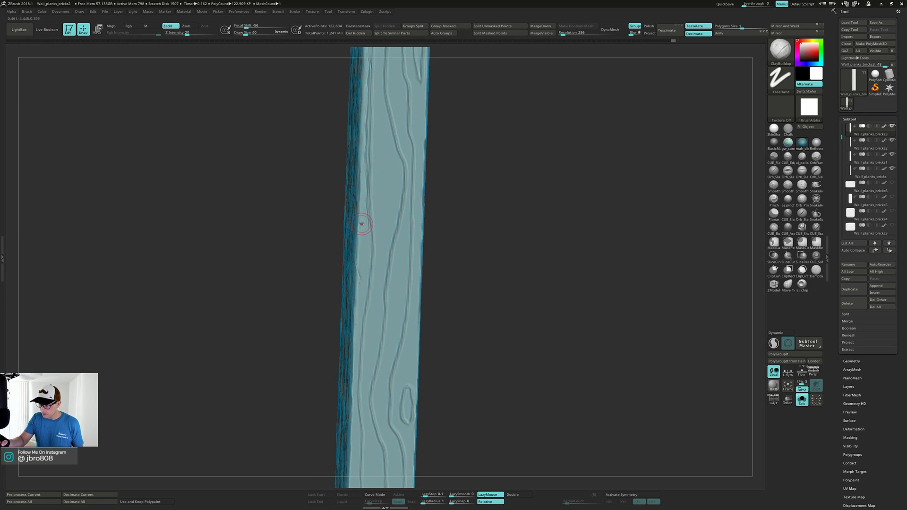
{"action": "left_click_drag", "start_coordinate": [361, 228], "coordinate": [363, 267]}
{"action": "right_click_drag", "start_coordinate": [363, 267], "coordinate": [385, 263]}
{"action": "left_click_drag", "start_coordinate": [360, 229], "coordinate": [366, 336]}
{"action": "right_click_drag", "start_coordinate": [367, 361], "coordinate": [355, 268], "text": "alt"}
{"action": "left_click_drag", "start_coordinate": [354, 262], "coordinate": [369, 441]}
{"action": "right_click_drag", "start_coordinate": [369, 441], "coordinate": [369, 398], "text": "shift"}
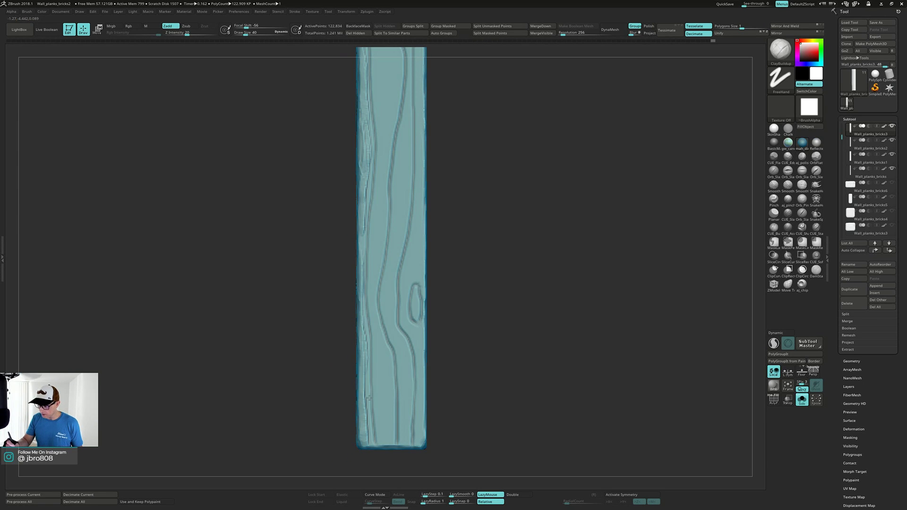
Brush ClayBuildup grain into the second band from the left, from the upper end to where the carved lines converge
{"action": "right_click_drag", "start_coordinate": [445, 214], "coordinate": [439, 246], "text": "ctrl"}
{"action": "right_click_drag", "start_coordinate": [440, 246], "coordinate": [444, 284], "text": "alt"}
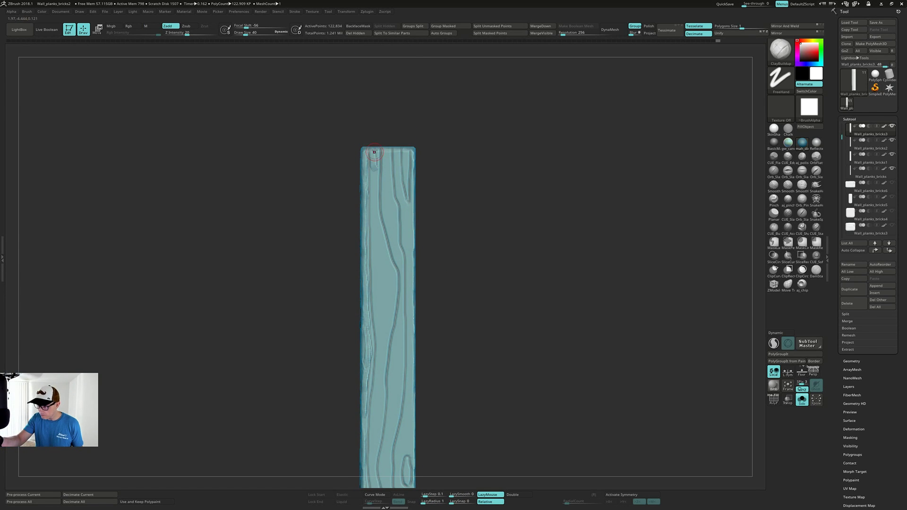
{"action": "left_click_drag", "start_coordinate": [374, 169], "coordinate": [382, 250]}
{"action": "mouse_move", "coordinate": [375, 240]}
{"action": "left_mouse_down"}
{"action": "mouse_move", "coordinate": [387, 293]}
{"action": "mouse_move", "coordinate": [381, 308]}
{"action": "left_mouse_up"}
{"action": "left_click_drag", "start_coordinate": [387, 269], "coordinate": [384, 331]}
{"action": "right_click_drag", "start_coordinate": [384, 328], "coordinate": [392, 269], "text": "alt"}
{"action": "left_click_drag", "start_coordinate": [386, 243], "coordinate": [393, 271]}
{"action": "left_click_drag", "start_coordinate": [392, 308], "coordinate": [392, 311]}
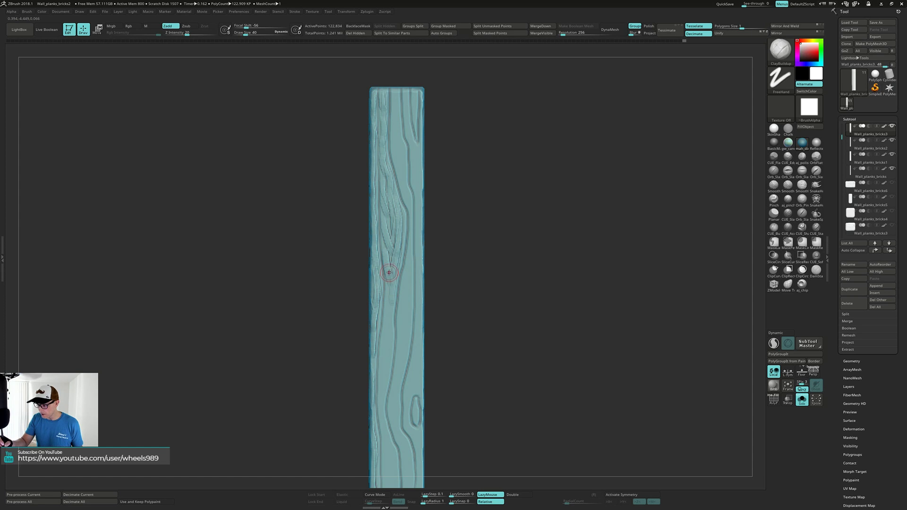
Carry the grain from the converging lines down the narrow band, past the oval knot's height to the lower end
{"action": "left_click_drag", "start_coordinate": [389, 226], "coordinate": [391, 238]}
{"action": "left_click_drag", "start_coordinate": [391, 303], "coordinate": [387, 375]}
{"action": "right_click_drag", "start_coordinate": [386, 363], "coordinate": [395, 282], "text": "alt"}
{"action": "left_click_drag", "start_coordinate": [393, 283], "coordinate": [397, 433]}
Undo the last several grain strokes
{"action": "key", "text": "ctrl+z"}
{"action": "key", "text": "ctrl+z"}
{"action": "key", "text": "ctrl+z"}
{"action": "key", "text": "ctrl+z"}
{"action": "key", "text": "ctrl+z"}
{"action": "key", "text": "ctrl+z"}
{"action": "key", "text": "ctrl+z"}
{"action": "key", "text": "ctrl+z"}
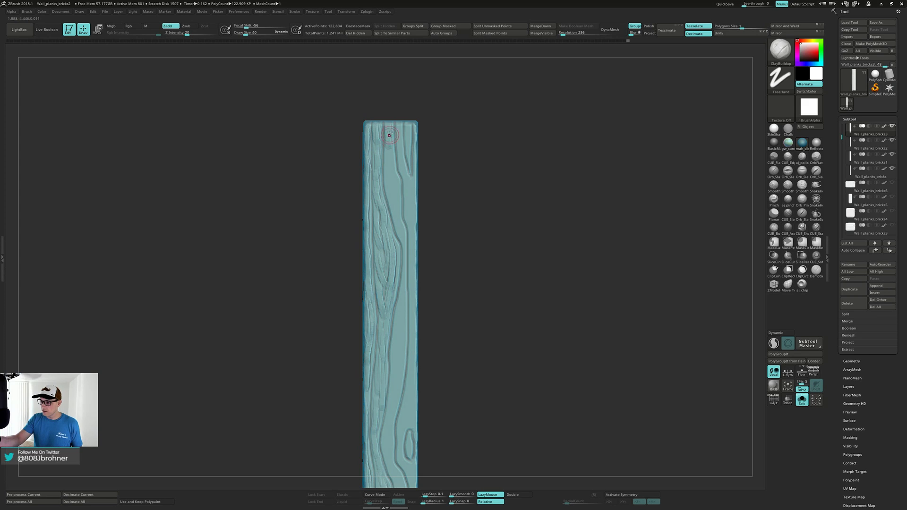
Fill the band right of center with ClayBuildup grain, from the upper end down past the left side of the oval knot
{"action": "mouse_move", "coordinate": [389, 159]}
{"action": "left_mouse_down"}
{"action": "mouse_move", "coordinate": [404, 240]}
{"action": "mouse_move", "coordinate": [397, 350]}
{"action": "left_mouse_up"}
{"action": "left_click_drag", "start_coordinate": [400, 307], "coordinate": [394, 371]}
{"action": "right_click_drag", "start_coordinate": [398, 368], "coordinate": [404, 311], "text": "alt"}
{"action": "left_click_drag", "start_coordinate": [401, 318], "coordinate": [400, 334]}
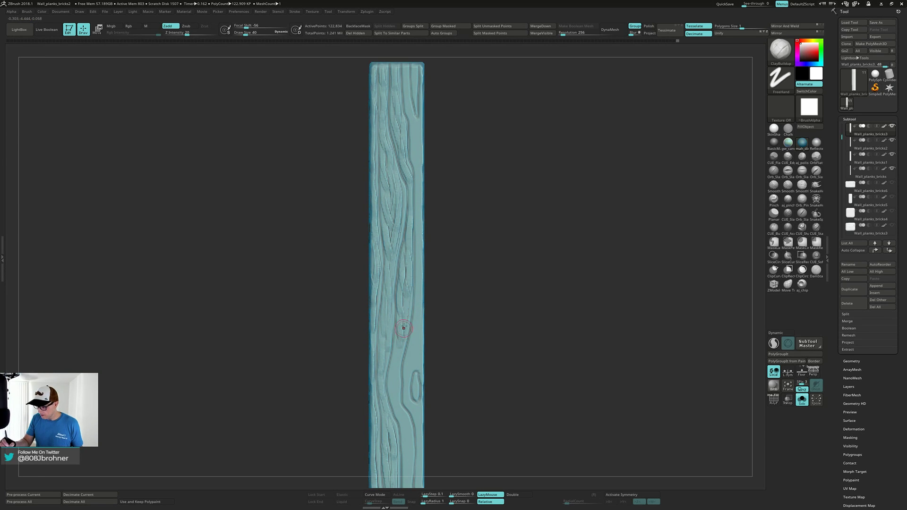
{"action": "right_click_drag", "start_coordinate": [404, 344], "coordinate": [405, 323], "text": "alt"}
{"action": "left_click_drag", "start_coordinate": [405, 304], "coordinate": [403, 325]}
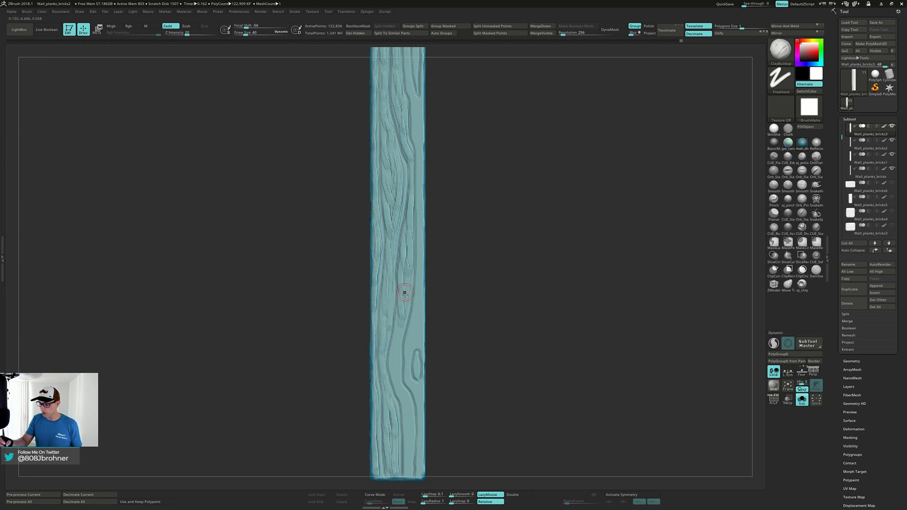
{"action": "mouse_move", "coordinate": [404, 292]}
{"action": "left_mouse_down"}
{"action": "mouse_move", "coordinate": [393, 373]}
{"action": "mouse_move", "coordinate": [407, 407]}
{"action": "left_mouse_up"}
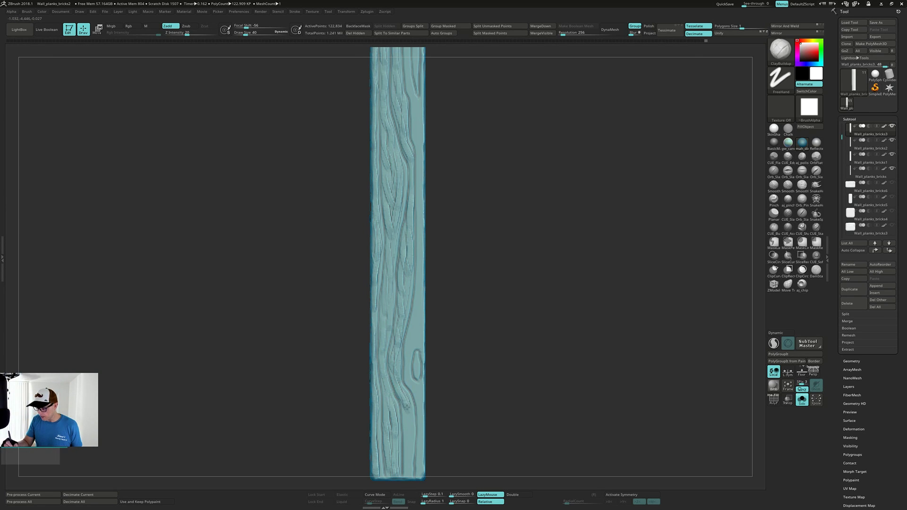
Extend this band's grain below the oval knot, following the carved curve down to the lower end
{"action": "right_click_drag", "start_coordinate": [407, 408], "coordinate": [403, 367], "text": "alt"}
{"action": "left_click_drag", "start_coordinate": [399, 348], "coordinate": [407, 432]}
{"action": "right_click_drag", "start_coordinate": [402, 359], "coordinate": [396, 426], "text": "alt"}
Add ClayBuildup grain along the right edge of the face and around and inside the small oval knot
{"action": "right_click_drag", "start_coordinate": [444, 189], "coordinate": [437, 263], "text": "alt"}
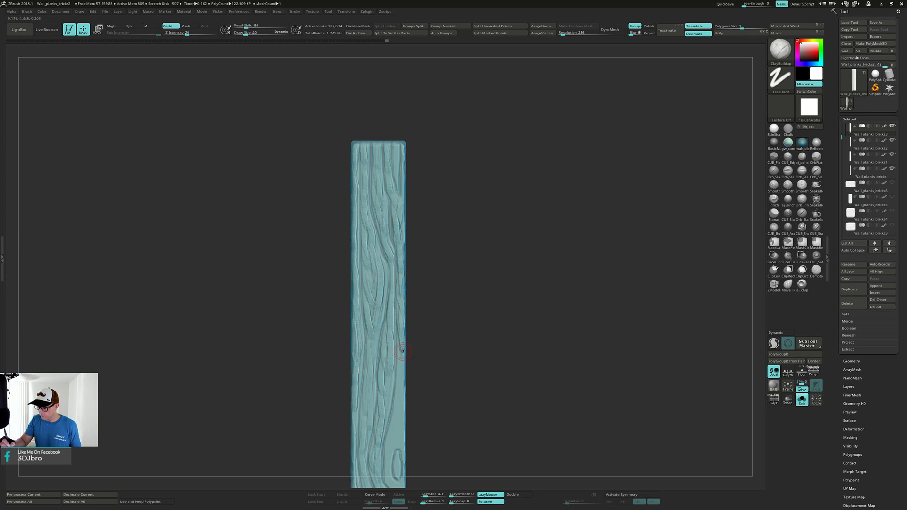
{"action": "left_click_drag", "start_coordinate": [403, 389], "coordinate": [391, 442]}
{"action": "right_click_drag", "start_coordinate": [388, 459], "coordinate": [393, 392], "text": "alt"}
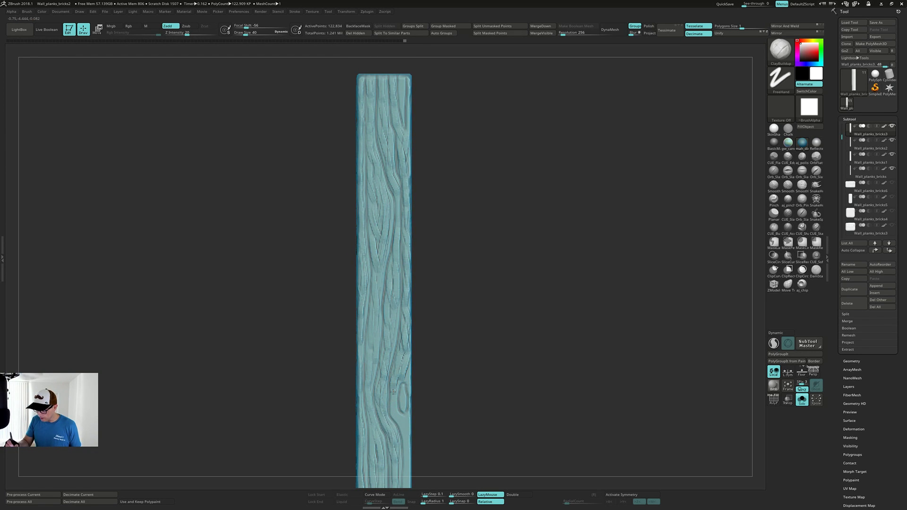
{"action": "left_click_drag", "start_coordinate": [393, 392], "coordinate": [406, 425]}
{"action": "right_click_drag", "start_coordinate": [408, 434], "coordinate": [407, 406], "text": "alt"}
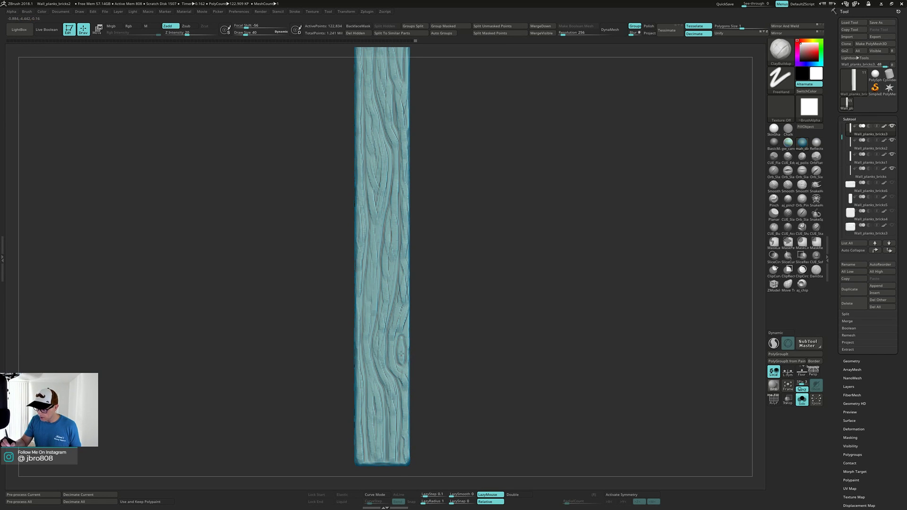
Turn to the next smooth plank face and add ClayBuildup grain along the upper part of its left edge
{"action": "right_click_drag", "start_coordinate": [427, 279], "coordinate": [425, 270]}
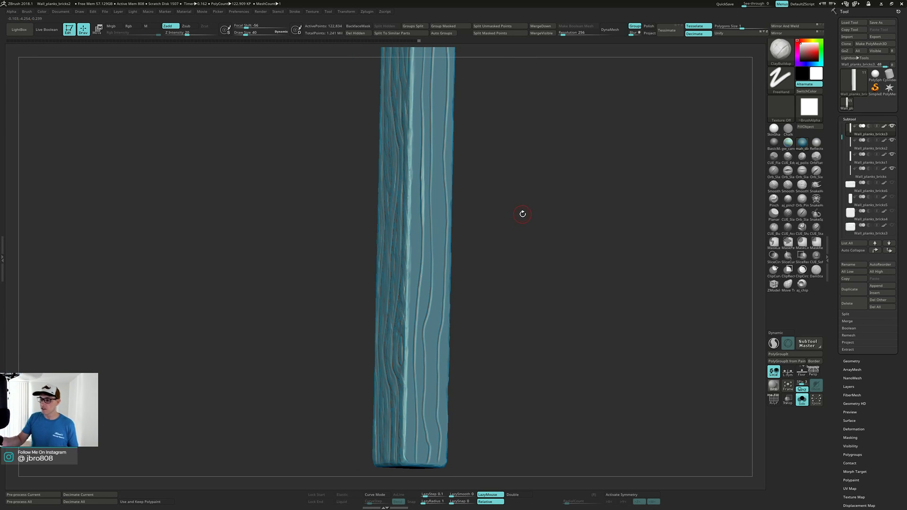
{"action": "right_click_drag", "start_coordinate": [523, 214], "coordinate": [511, 178]}
{"action": "right_click_drag", "start_coordinate": [511, 179], "coordinate": [464, 202], "text": "alt"}
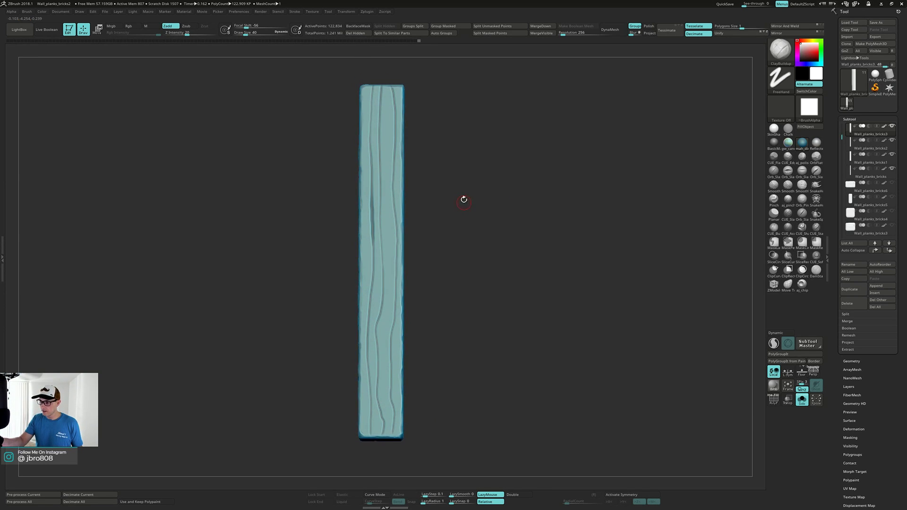
{"action": "mouse_move", "coordinate": [361, 88]}
{"action": "right_mouse_down"}
{"action": "mouse_move", "coordinate": [396, 92]}
{"action": "mouse_move", "coordinate": [362, 88]}
{"action": "right_mouse_up"}
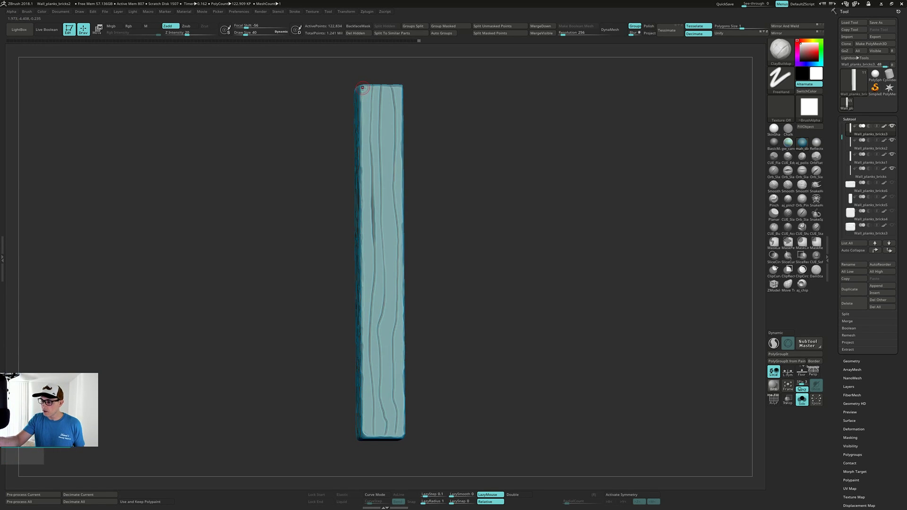
{"action": "left_click_drag", "start_coordinate": [364, 90], "coordinate": [365, 104]}
{"action": "mouse_move", "coordinate": [361, 89]}
{"action": "right_mouse_down"}
{"action": "mouse_move", "coordinate": [365, 141]}
{"action": "mouse_move", "coordinate": [364, 118]}
{"action": "right_mouse_up"}
{"action": "right_click_drag", "start_coordinate": [367, 157], "coordinate": [367, 125]}
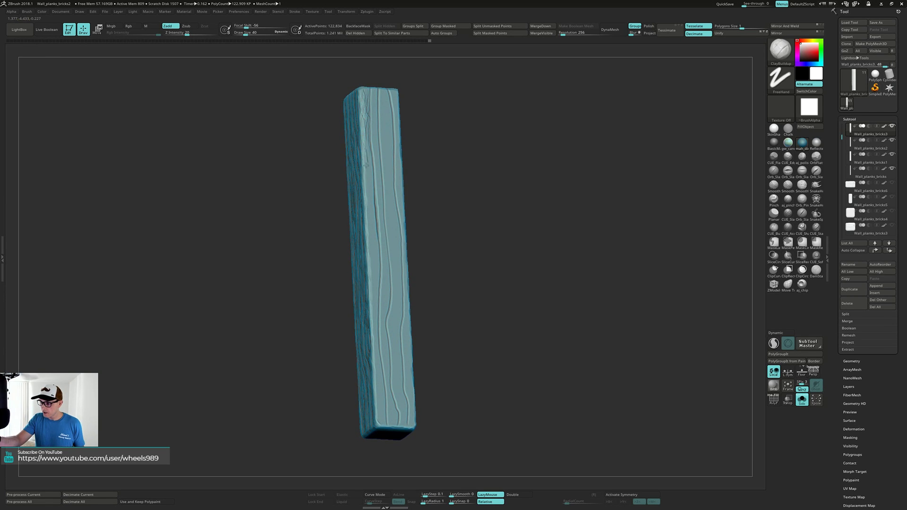
Continue the left-edge grain from the middle of the face down to its lower end
{"action": "right_click_drag", "start_coordinate": [366, 165], "coordinate": [367, 200]}
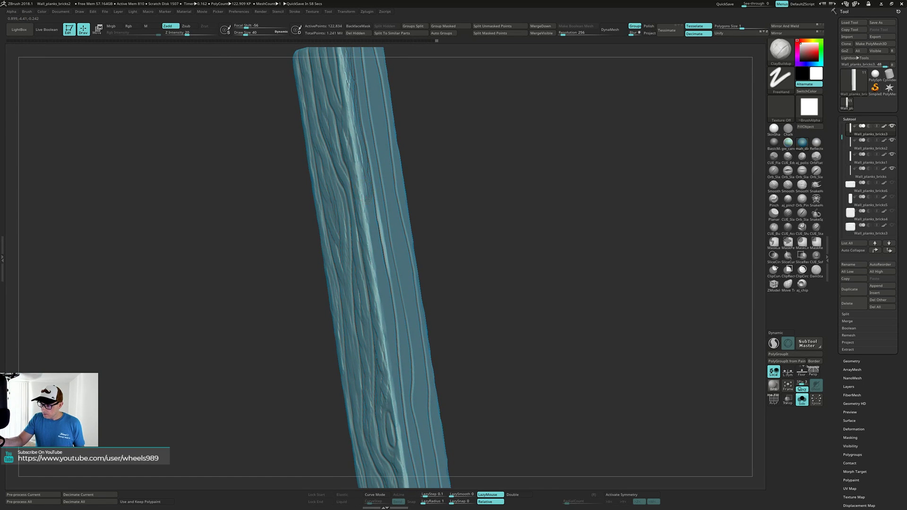
{"action": "left_click_drag", "start_coordinate": [367, 200], "coordinate": [372, 221]}
{"action": "mouse_move", "coordinate": [372, 179]}
{"action": "right_mouse_down"}
{"action": "mouse_move", "coordinate": [362, 172]}
{"action": "mouse_move", "coordinate": [373, 242]}
{"action": "mouse_move", "coordinate": [363, 198]}
{"action": "mouse_move", "coordinate": [369, 228]}
{"action": "right_mouse_up"}
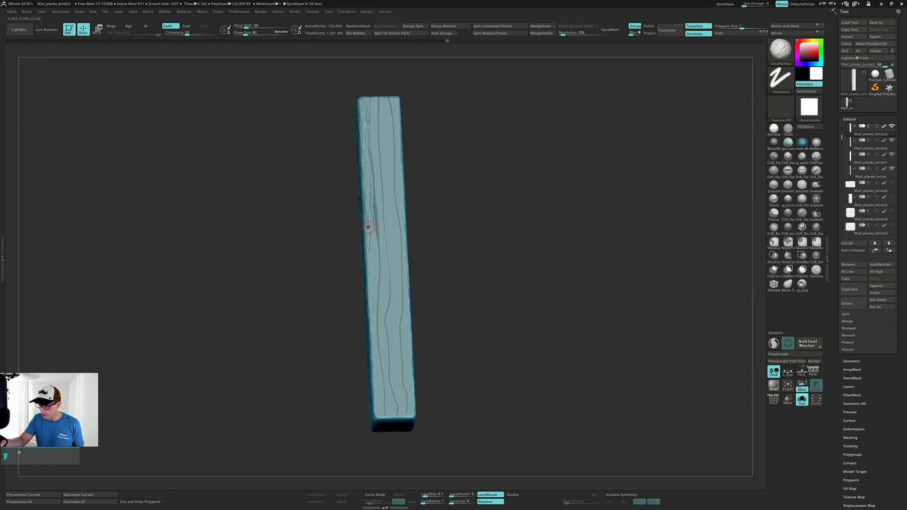
{"action": "left_click_drag", "start_coordinate": [369, 229], "coordinate": [373, 256]}
{"action": "right_click_drag", "start_coordinate": [371, 230], "coordinate": [369, 257]}
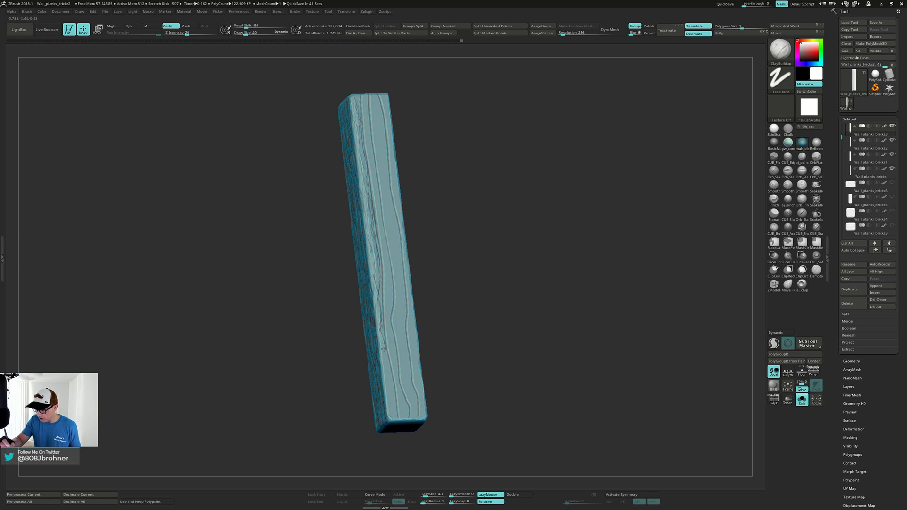
{"action": "left_click_drag", "start_coordinate": [380, 327], "coordinate": [384, 363]}
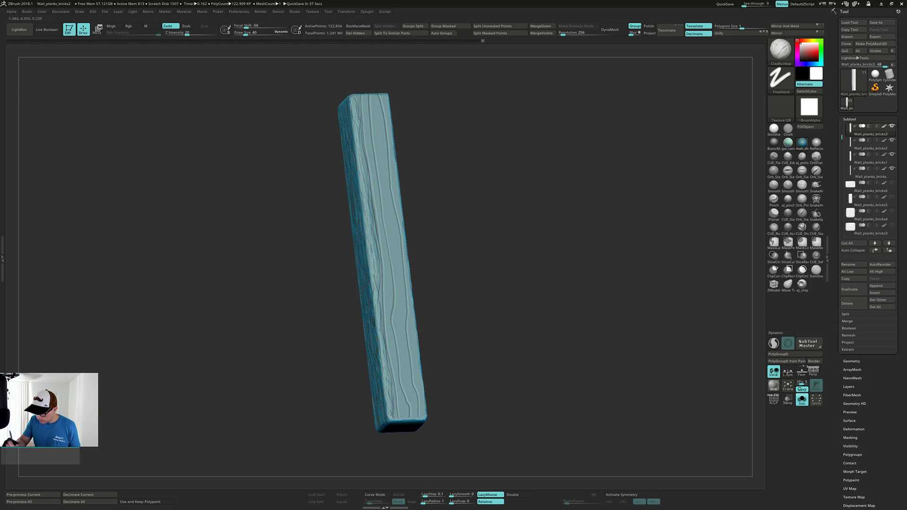
Fill the narrow band just left of center with ClayBuildup grain, following its carved lines from the upper to the lower end
{"action": "right_click_drag", "start_coordinate": [395, 354], "coordinate": [491, 304], "text": "shift"}
{"action": "right_click_drag", "start_coordinate": [490, 303], "coordinate": [492, 340], "text": "alt"}
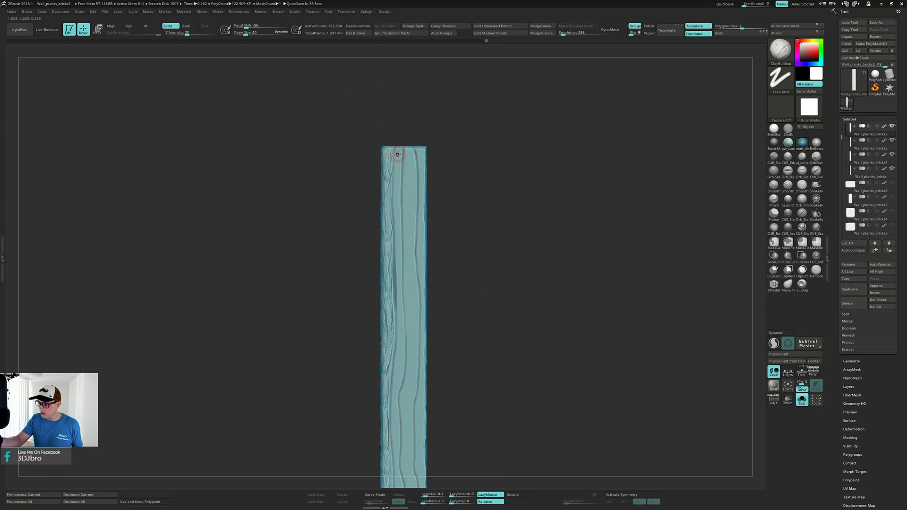
{"action": "left_click_drag", "start_coordinate": [395, 177], "coordinate": [398, 258]}
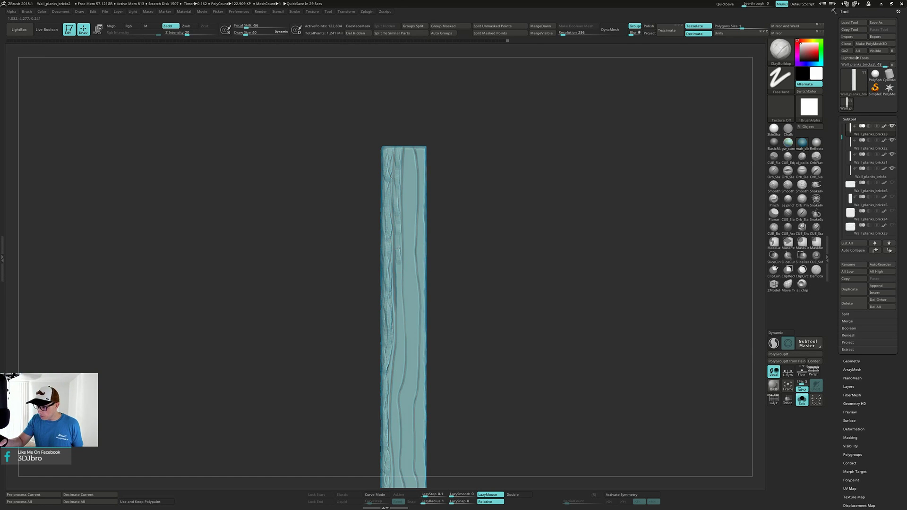
{"action": "left_click_drag", "start_coordinate": [397, 216], "coordinate": [398, 246]}
{"action": "left_click_drag", "start_coordinate": [400, 303], "coordinate": [402, 344]}
{"action": "right_click_drag", "start_coordinate": [399, 353], "coordinate": [401, 278], "text": "alt"}
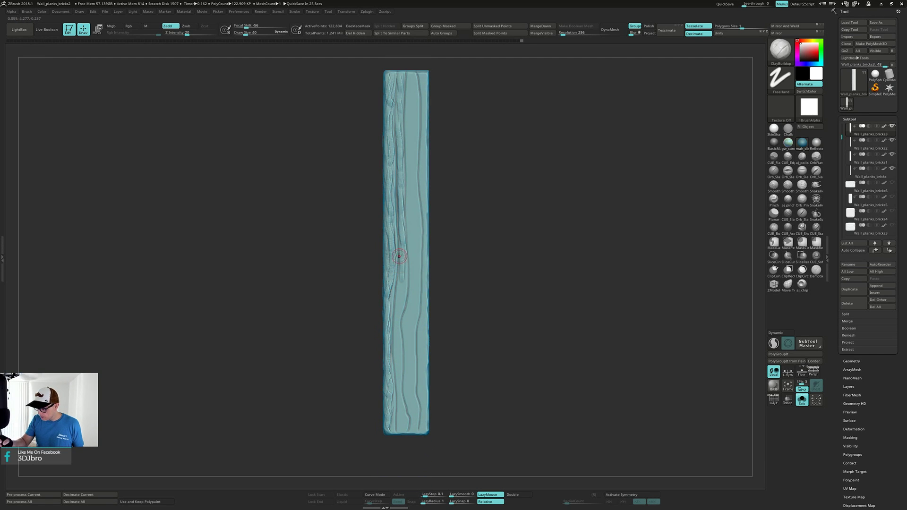
{"action": "left_click_drag", "start_coordinate": [400, 256], "coordinate": [397, 375]}
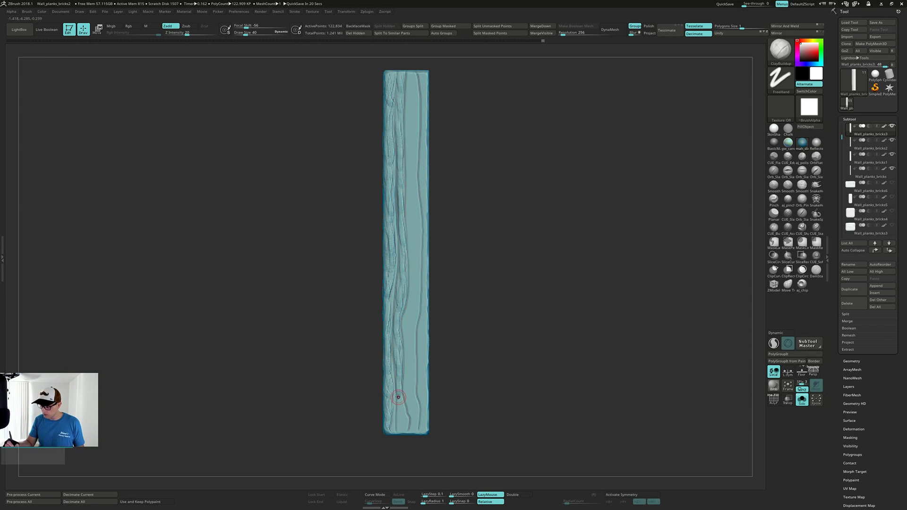
Add ClayBuildup grain to the wide band right of center, from the upper end down past the middle
{"action": "right_click_drag", "start_coordinate": [408, 316], "coordinate": [386, 364], "text": "alt"}
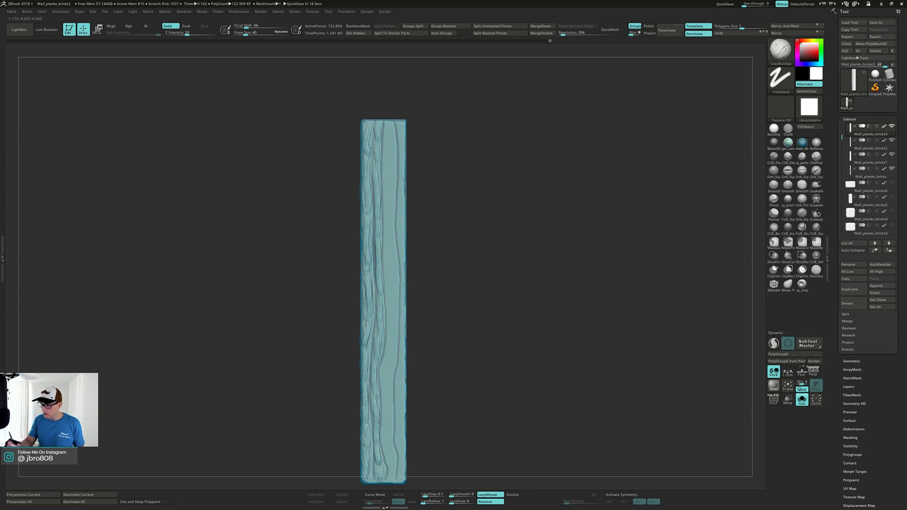
{"action": "mouse_move", "coordinate": [391, 171]}
{"action": "left_mouse_down"}
{"action": "mouse_move", "coordinate": [388, 128]}
{"action": "mouse_move", "coordinate": [393, 309]}
{"action": "left_mouse_up"}
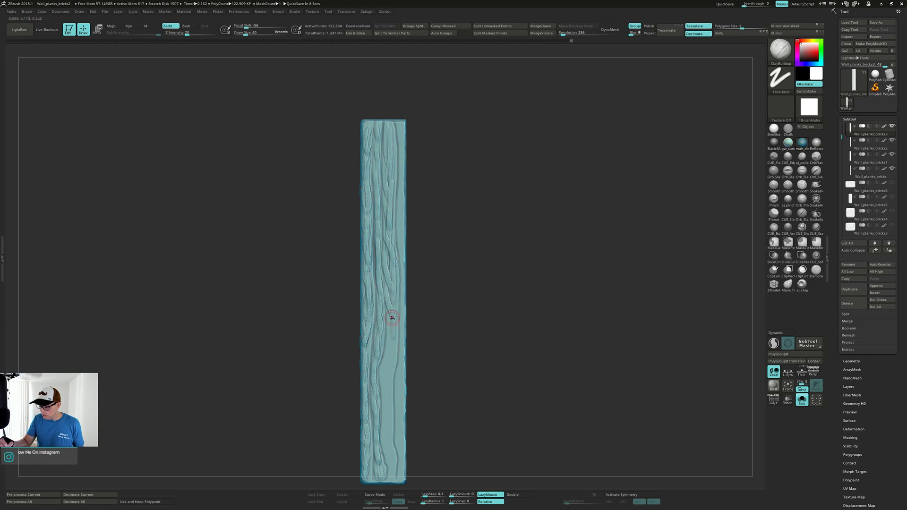
{"action": "right_click_drag", "start_coordinate": [390, 325], "coordinate": [392, 285], "text": "alt"}
{"action": "left_click_drag", "start_coordinate": [388, 277], "coordinate": [386, 398]}
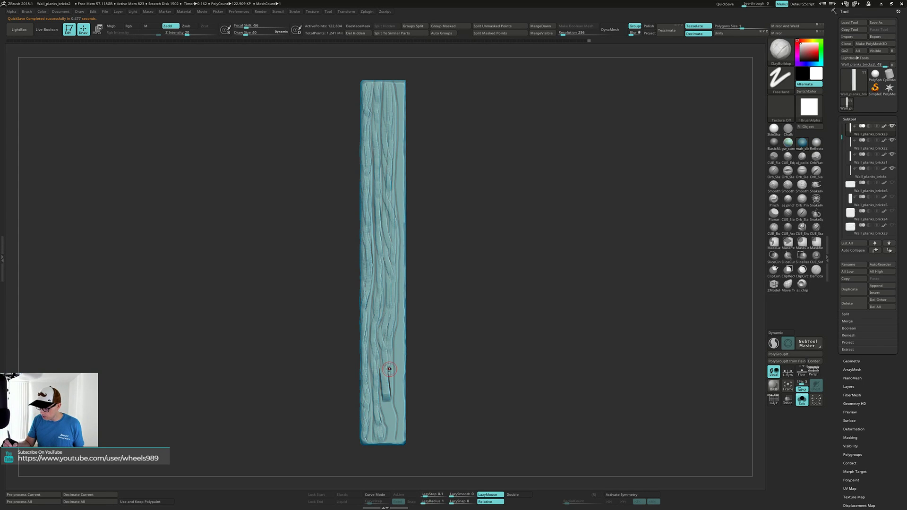
Undo the last grain stroke and fill the lower end of the wide band with finer grain
{"action": "key", "text": "ctrl+z"}
{"action": "right_click_drag", "start_coordinate": [385, 380], "coordinate": [381, 346], "text": "alt"}
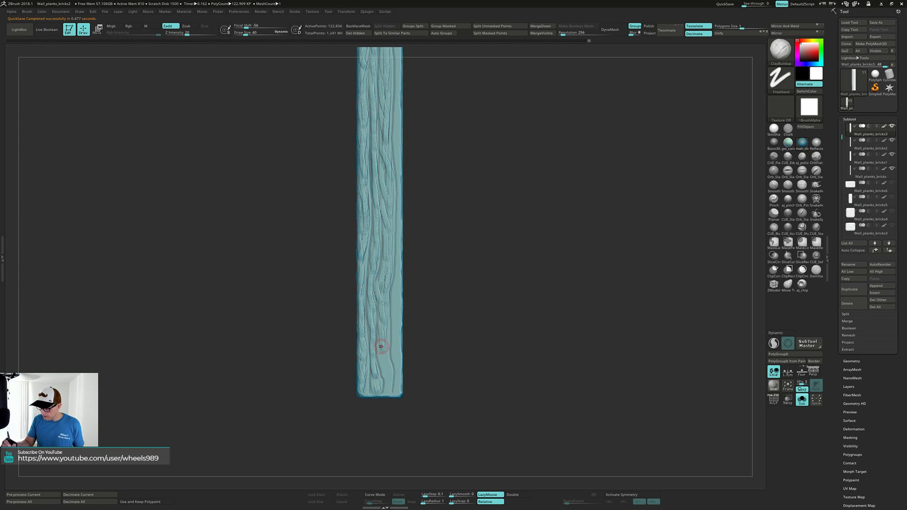
{"action": "left_click_drag", "start_coordinate": [384, 331], "coordinate": [389, 390]}
Add ClayBuildup grain along the right edge of this face, from the upper corner to the lower corner
{"action": "right_click_drag", "start_coordinate": [398, 312], "coordinate": [389, 351], "text": "alt"}
{"action": "left_click_drag", "start_coordinate": [382, 77], "coordinate": [386, 80]}
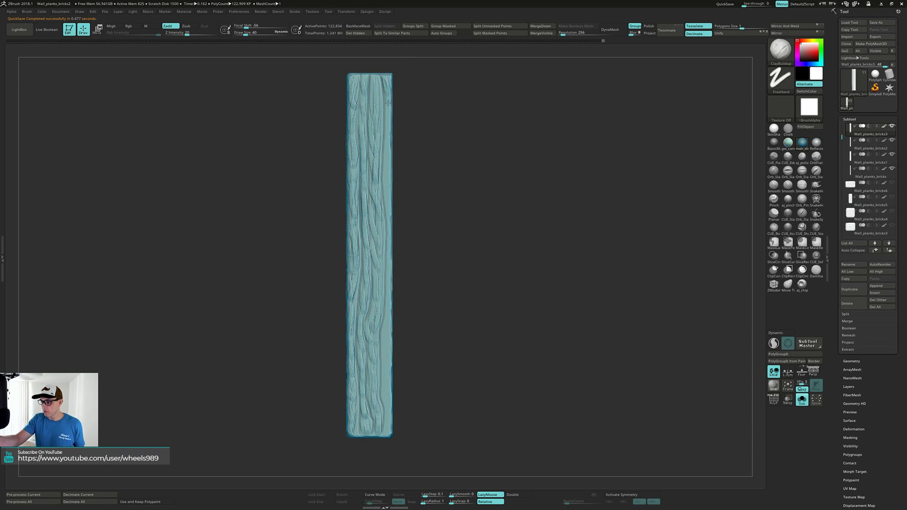
{"action": "left_click_drag", "start_coordinate": [390, 123], "coordinate": [388, 176]}
{"action": "mouse_move", "coordinate": [390, 201]}
{"action": "right_mouse_down"}
{"action": "mouse_move", "coordinate": [383, 236]}
{"action": "mouse_move", "coordinate": [385, 205]}
{"action": "mouse_move", "coordinate": [391, 241]}
{"action": "right_mouse_up"}
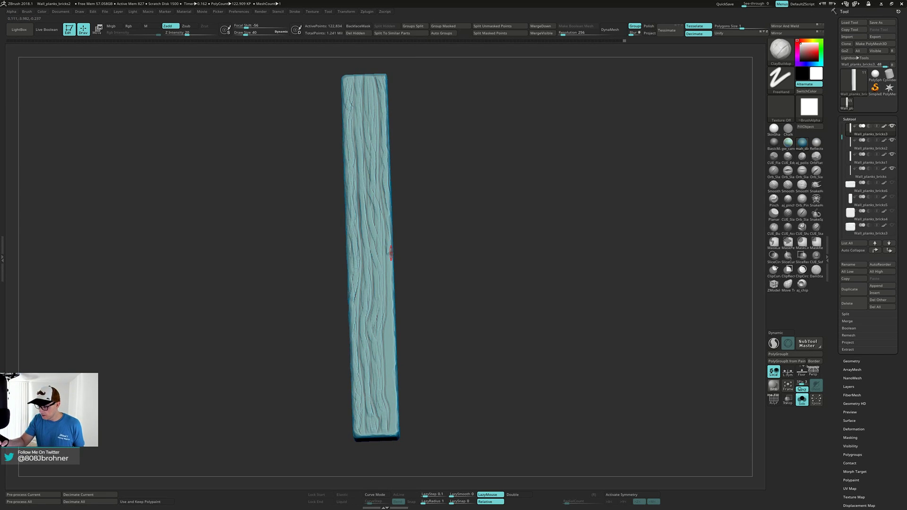
{"action": "right_click_drag", "start_coordinate": [390, 292], "coordinate": [391, 303]}
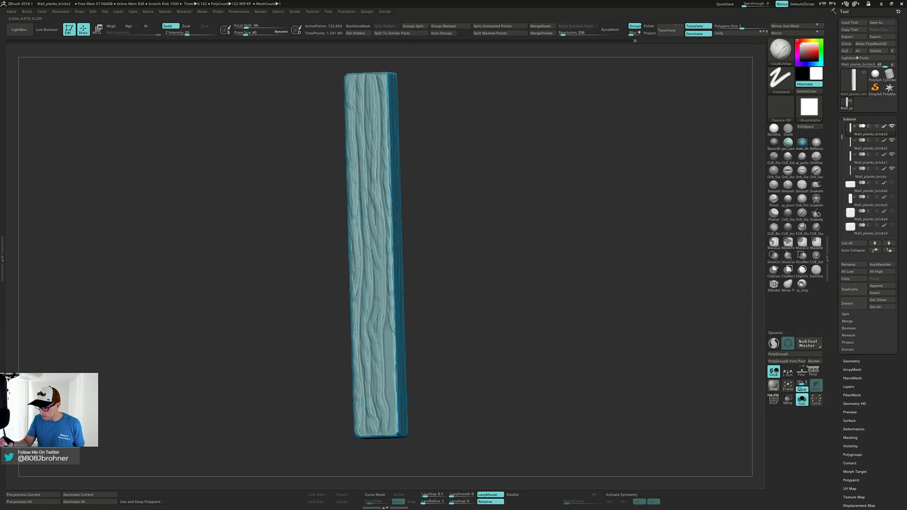
{"action": "mouse_move", "coordinate": [389, 337]}
{"action": "right_mouse_down"}
{"action": "mouse_move", "coordinate": [388, 325]}
{"action": "mouse_move", "coordinate": [388, 349]}
{"action": "right_mouse_up"}
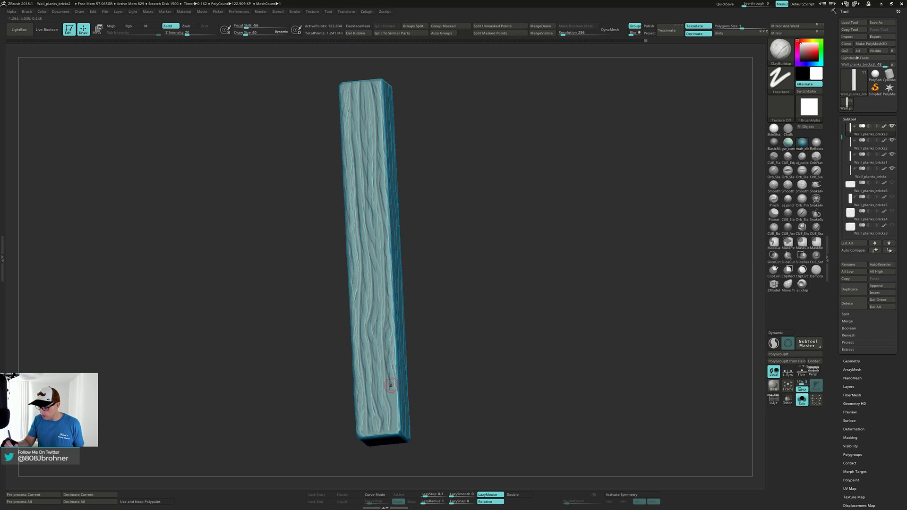
{"action": "right_click_drag", "start_coordinate": [395, 403], "coordinate": [394, 399]}
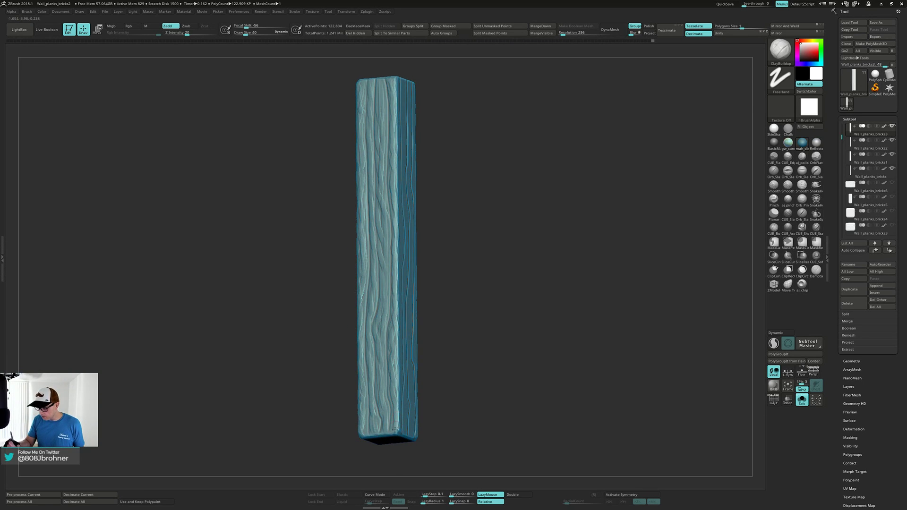
Turn to the next face without fine grain and texture the upper half of its left edge with ClayBuildup
{"action": "left_click_drag", "start_coordinate": [440, 423], "coordinate": [389, 405]}
{"action": "left_click_drag", "start_coordinate": [477, 322], "coordinate": [460, 330]}
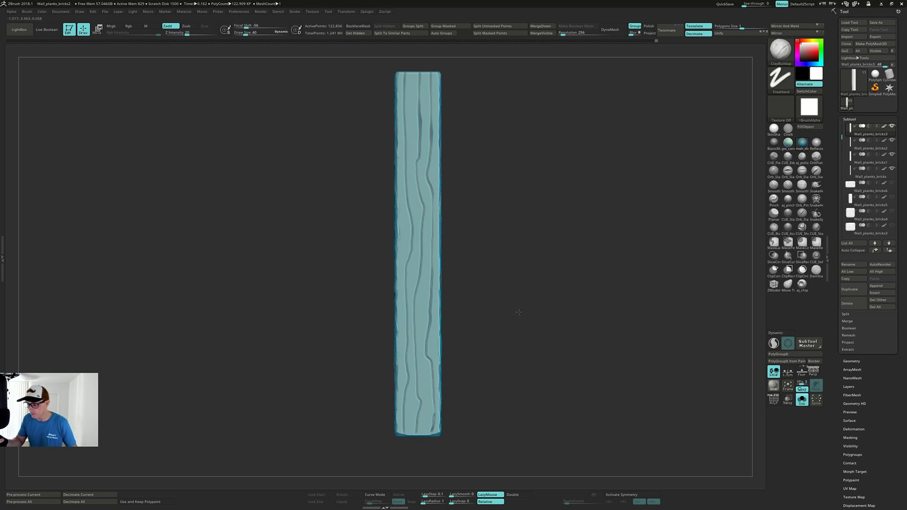
{"action": "left_click_drag", "start_coordinate": [519, 312], "coordinate": [492, 293]}
{"action": "left_click_drag", "start_coordinate": [470, 261], "coordinate": [500, 247]}
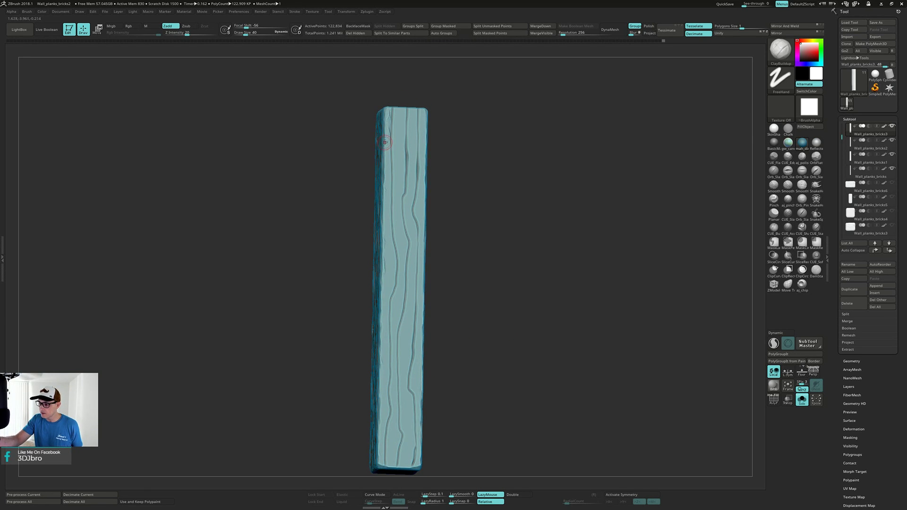
{"action": "left_click_drag", "start_coordinate": [387, 155], "coordinate": [387, 200]}
{"action": "left_click_drag", "start_coordinate": [465, 265], "coordinate": [474, 228]}
{"action": "mouse_move", "coordinate": [383, 172]}
{"action": "right_mouse_down"}
{"action": "mouse_move", "coordinate": [388, 185]}
{"action": "mouse_move", "coordinate": [389, 176]}
{"action": "right_mouse_up"}
{"action": "left_click_drag", "start_coordinate": [391, 224], "coordinate": [390, 243]}
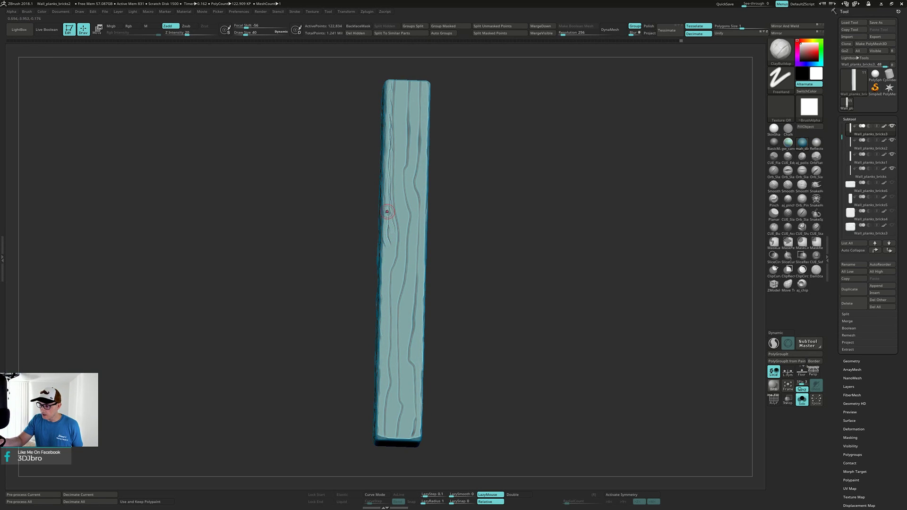
Extend this face's left-edge grain from the middle down to the lower corner
{"action": "right_click_drag", "start_coordinate": [389, 232], "coordinate": [401, 221]}
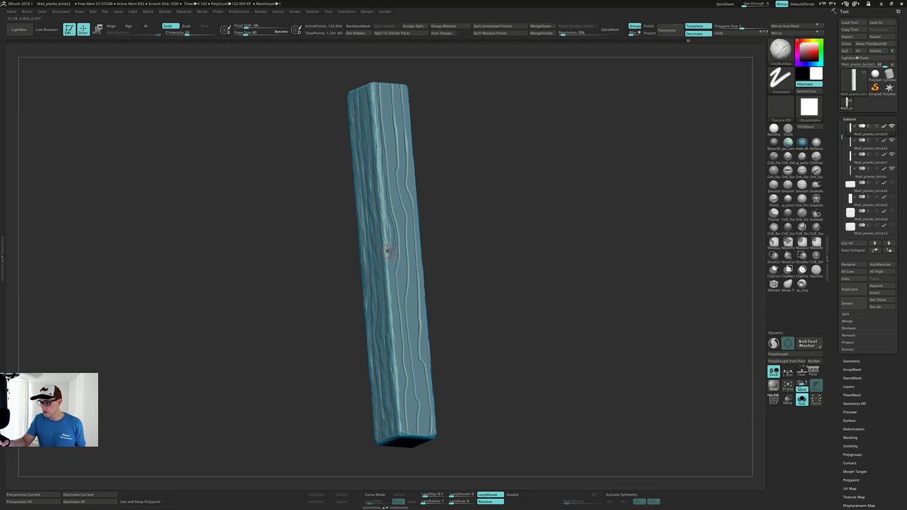
{"action": "mouse_move", "coordinate": [389, 255]}
{"action": "right_mouse_down"}
{"action": "mouse_move", "coordinate": [392, 230]}
{"action": "mouse_move", "coordinate": [385, 263]}
{"action": "mouse_move", "coordinate": [382, 239]}
{"action": "right_mouse_up"}
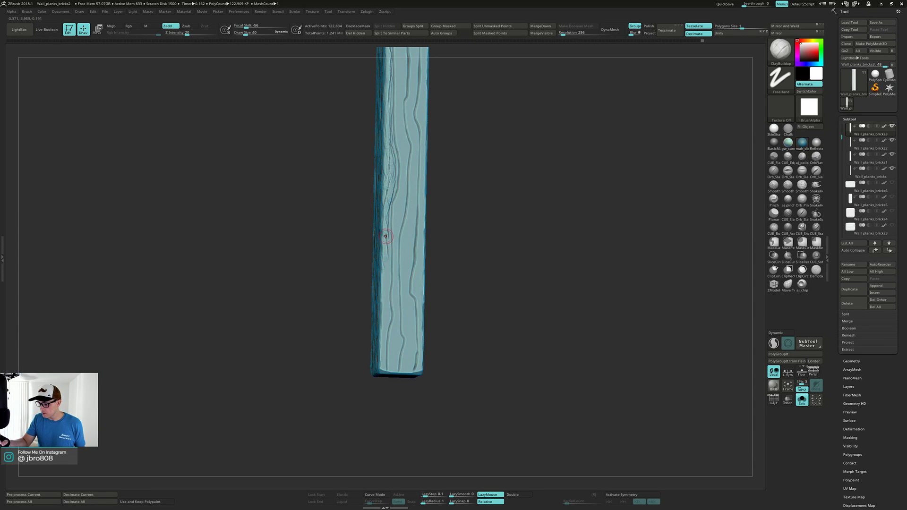
{"action": "right_click_drag", "start_coordinate": [379, 279], "coordinate": [383, 281]}
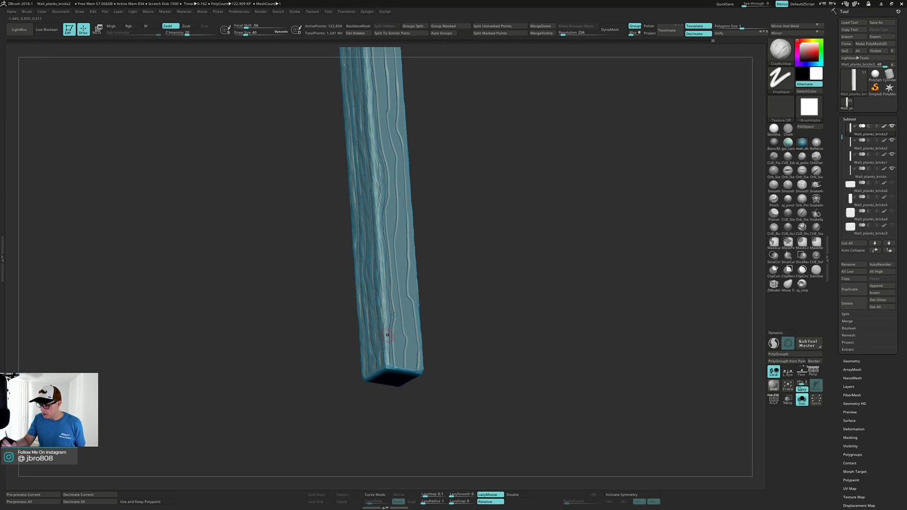
Fill the second band from the left with ClayBuildup grain along its wavy carved lines, down to the lower end
{"action": "right_click_drag", "start_coordinate": [394, 314], "coordinate": [378, 317], "text": "shift"}
{"action": "right_click_drag", "start_coordinate": [420, 179], "coordinate": [411, 286], "text": "alt"}
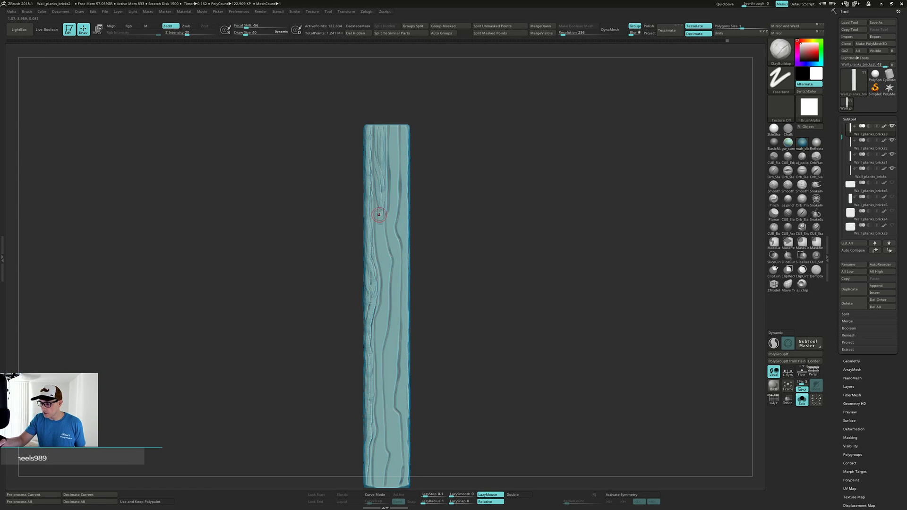
{"action": "left_click_drag", "start_coordinate": [378, 215], "coordinate": [386, 270]}
{"action": "right_click_drag", "start_coordinate": [383, 273], "coordinate": [388, 232], "text": "alt"}
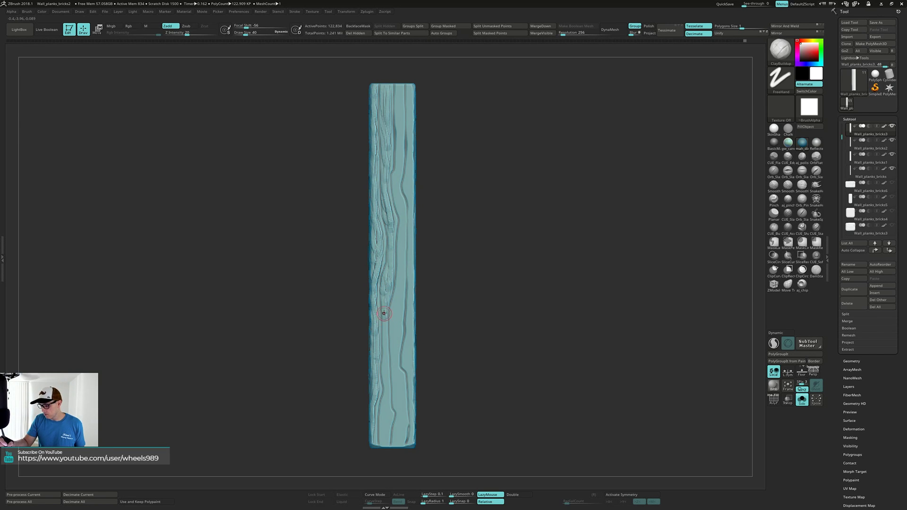
{"action": "left_click_drag", "start_coordinate": [384, 314], "coordinate": [385, 363]}
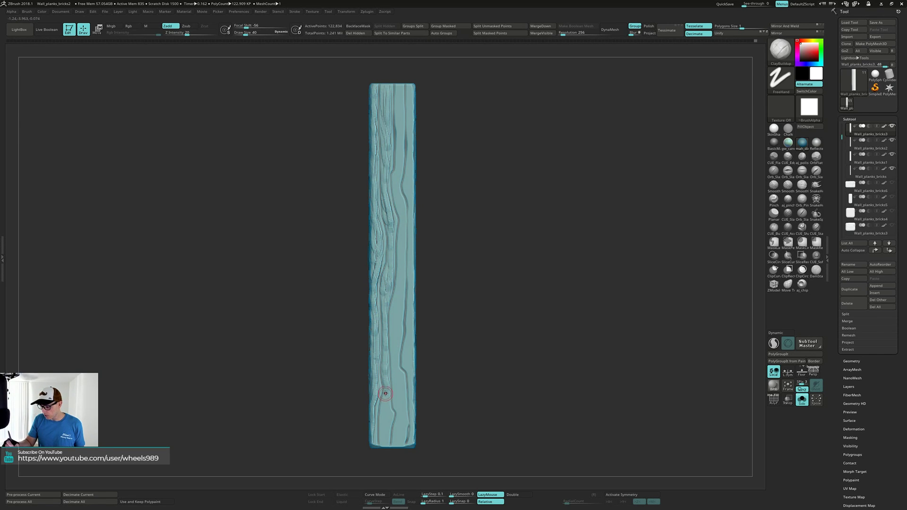
{"action": "left_click_drag", "start_coordinate": [383, 426], "coordinate": [385, 441]}
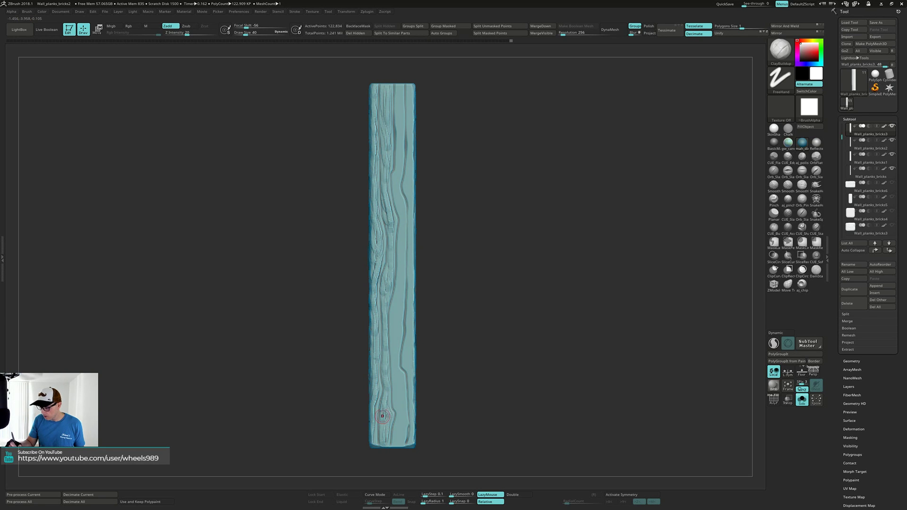
Fill the band right of center with ClayBuildup grain from the upper end, around the carved bends, to the lower end
{"action": "right_click_drag", "start_coordinate": [403, 325], "coordinate": [374, 370], "text": "alt"}
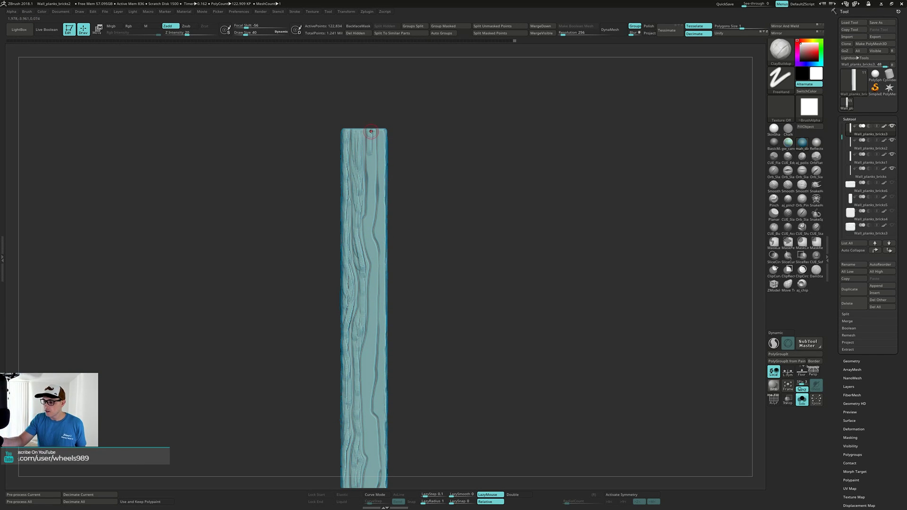
{"action": "left_click_drag", "start_coordinate": [369, 133], "coordinate": [371, 199]}
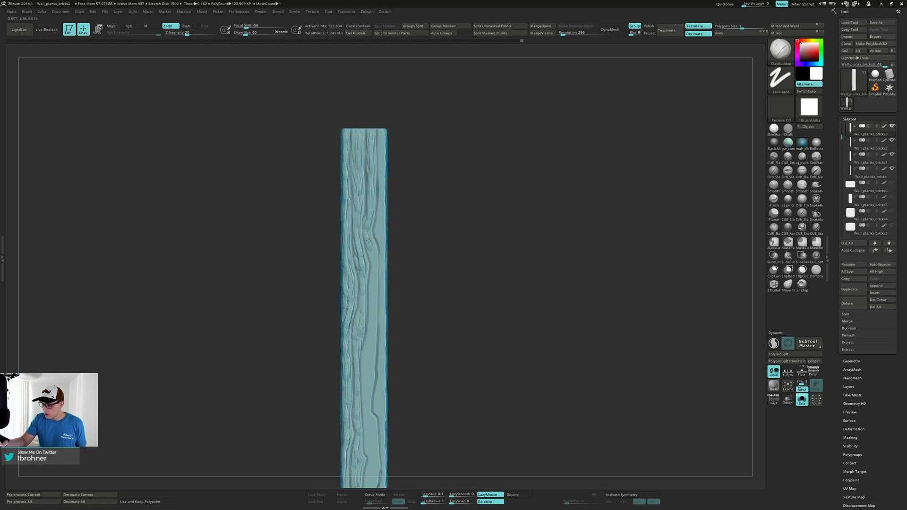
{"action": "left_click_drag", "start_coordinate": [374, 248], "coordinate": [370, 370]}
{"action": "right_click_drag", "start_coordinate": [367, 356], "coordinate": [370, 272], "text": "alt"}
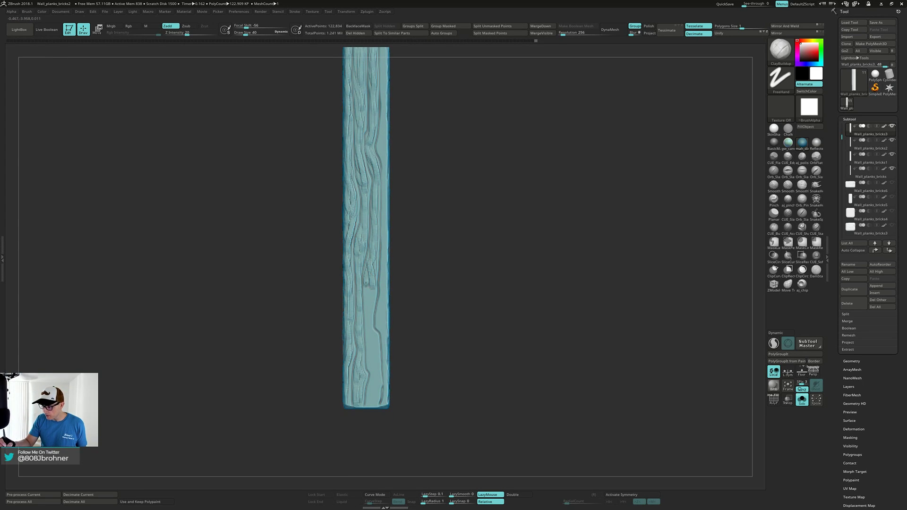
{"action": "left_click_drag", "start_coordinate": [366, 284], "coordinate": [376, 402]}
{"action": "right_click_drag", "start_coordinate": [382, 330], "coordinate": [344, 389], "text": "alt"}
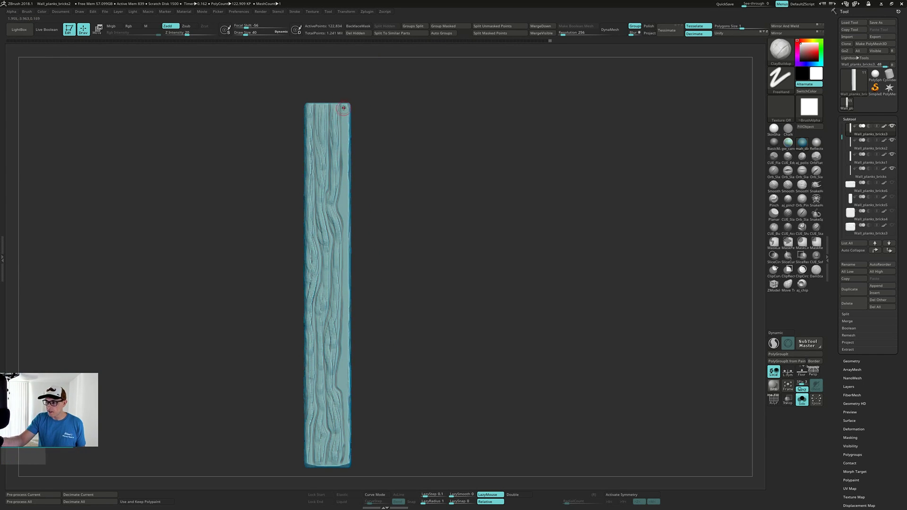
Fill the band along this face's right edge with ClayBuildup grain from the upper end to the lower end
{"action": "left_click_drag", "start_coordinate": [344, 127], "coordinate": [344, 202]}
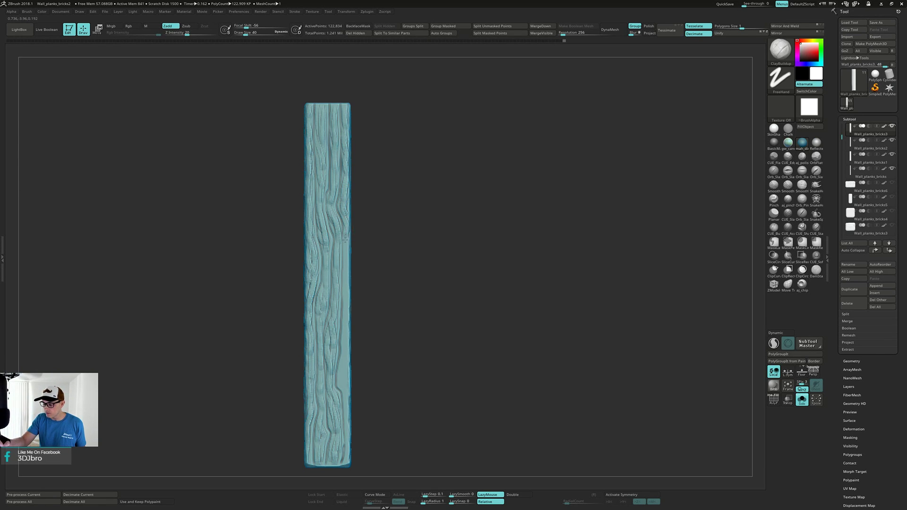
{"action": "left_click_drag", "start_coordinate": [347, 254], "coordinate": [347, 300]}
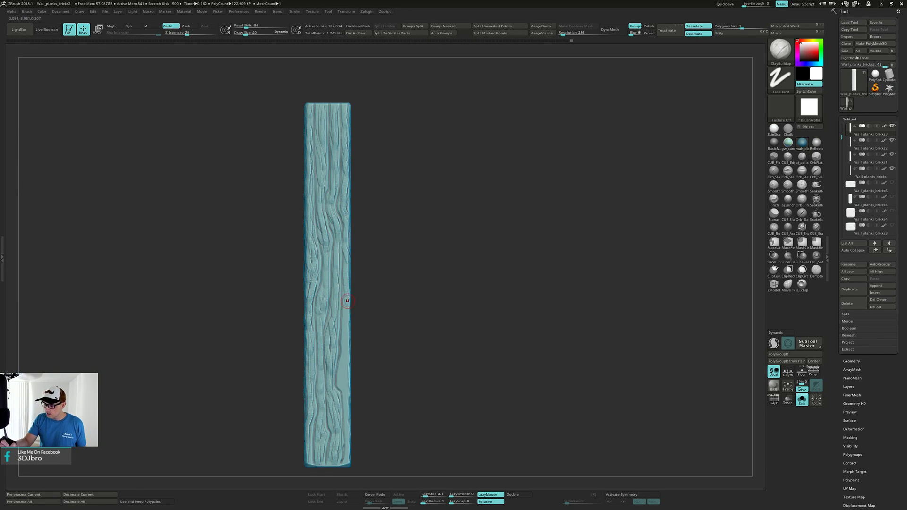
{"action": "left_click_drag", "start_coordinate": [348, 333], "coordinate": [347, 419]}
Show all the planks, make the fourth plank from the left active, and isolate it with its upper half in close view
{"action": "mouse_move", "coordinate": [368, 378]}
{"action": "left_mouse_down"}
{"action": "mouse_move", "coordinate": [392, 362]}
{"action": "mouse_move", "coordinate": [399, 336]}
{"action": "mouse_move", "coordinate": [449, 304]}
{"action": "mouse_move", "coordinate": [482, 309]}
{"action": "mouse_move", "coordinate": [479, 324]}
{"action": "left_mouse_up"}
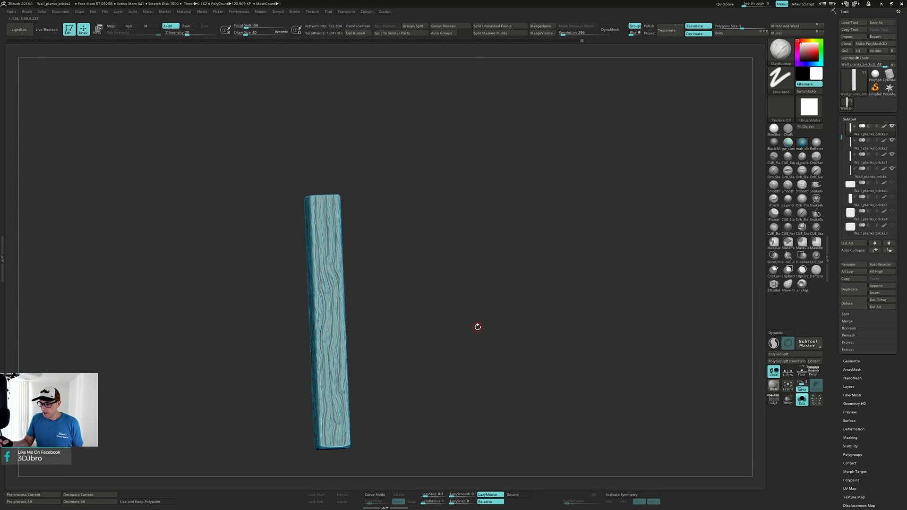
{"action": "key", "text": "shift+s"}
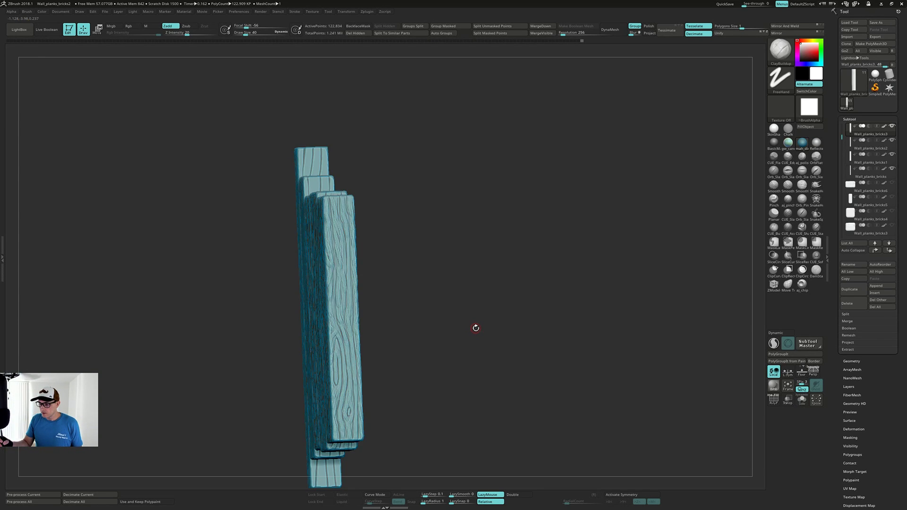
{"action": "mouse_move", "coordinate": [482, 325]}
{"action": "left_mouse_down"}
{"action": "mouse_move", "coordinate": [462, 321]}
{"action": "mouse_move", "coordinate": [488, 316]}
{"action": "left_mouse_up"}
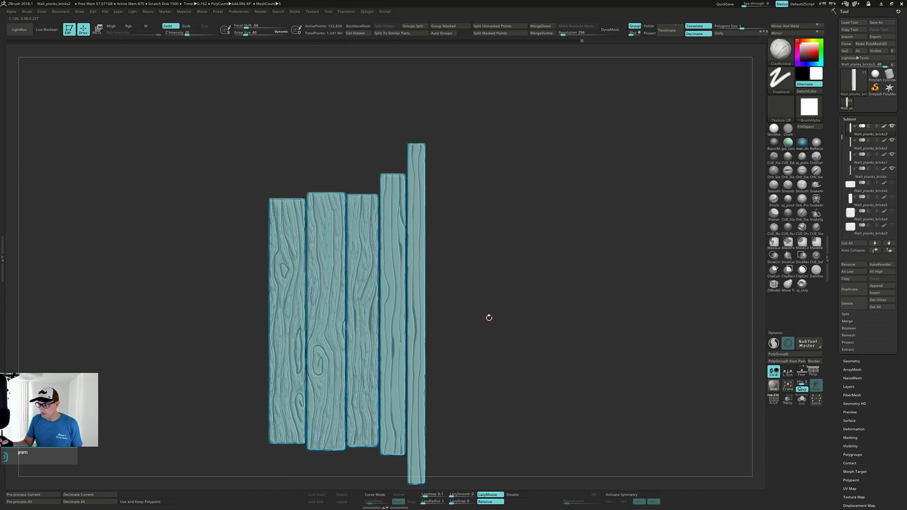
{"action": "left_click", "coordinate": [397, 290], "text": "alt"}
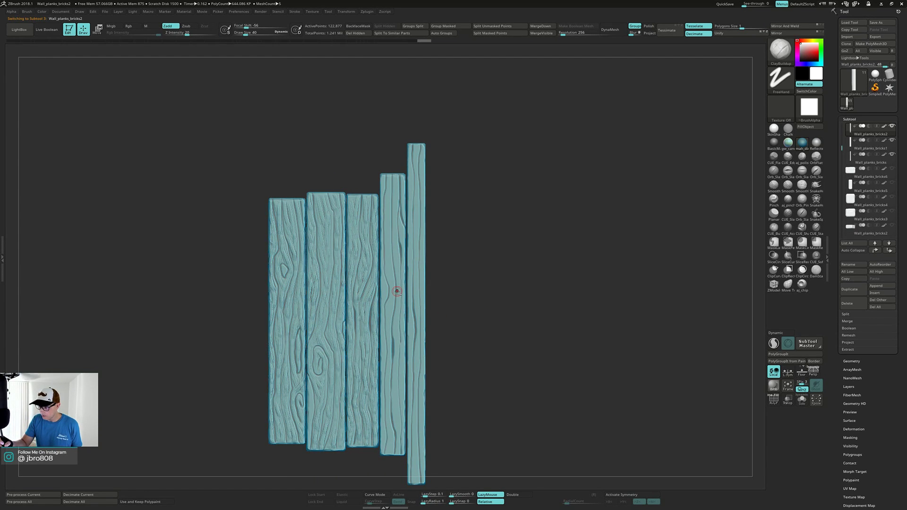
{"action": "key", "text": "shift+s"}
{"action": "right_click_drag", "start_coordinate": [400, 288], "coordinate": [415, 305], "text": "ctrl"}
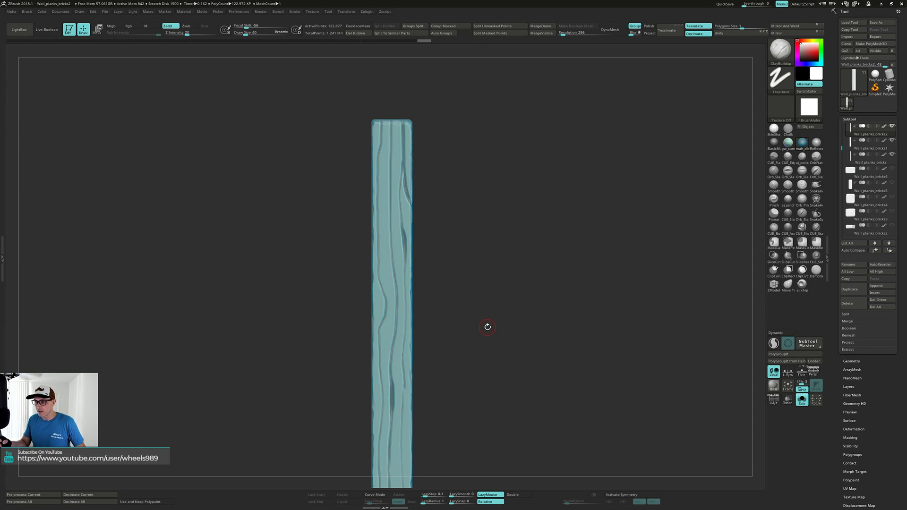
{"action": "left_click_drag", "start_coordinate": [486, 325], "coordinate": [491, 356], "text": "alt"}
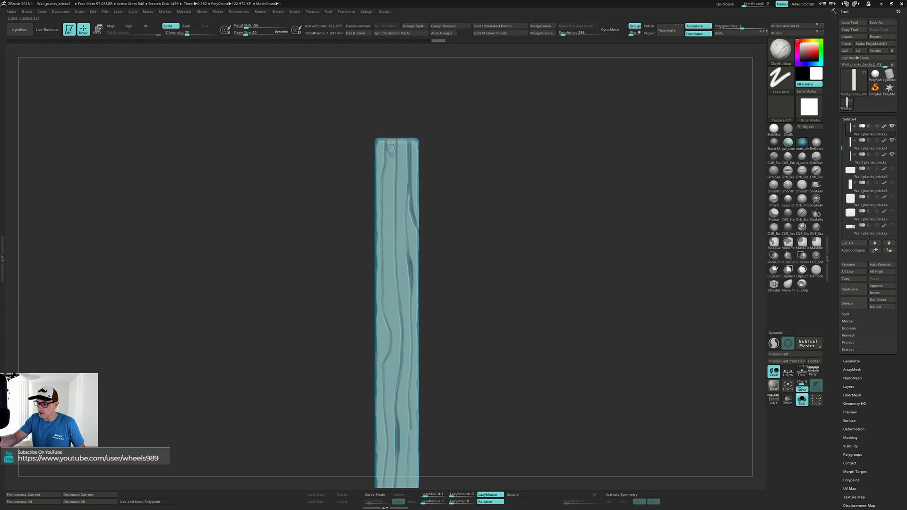
Add ClayBuildup grain between the carved lines across the upper part of this plank's front face
{"action": "mouse_move", "coordinate": [391, 145]}
{"action": "left_mouse_down"}
{"action": "mouse_move", "coordinate": [383, 265]}
{"action": "mouse_move", "coordinate": [396, 325]}
{"action": "mouse_move", "coordinate": [401, 144]}
{"action": "mouse_move", "coordinate": [403, 284]}
{"action": "left_mouse_up"}
{"action": "left_click_drag", "start_coordinate": [411, 223], "coordinate": [415, 249]}
{"action": "mouse_move", "coordinate": [414, 144]}
{"action": "left_mouse_down"}
{"action": "mouse_move", "coordinate": [416, 183]}
{"action": "mouse_move", "coordinate": [377, 144]}
{"action": "left_mouse_up"}
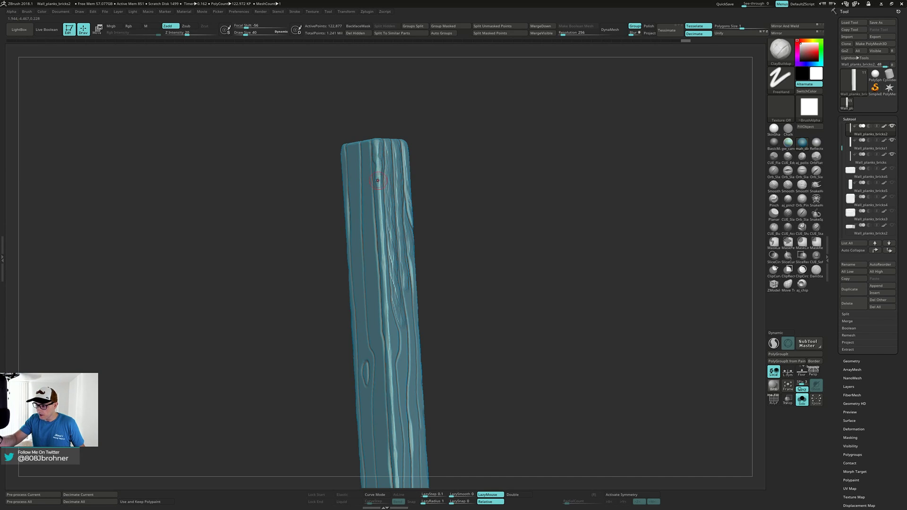
Texture the upper part of the front face's left edge with short ClayBuildup strokes, working around the corner
{"action": "left_click_drag", "start_coordinate": [377, 180], "coordinate": [381, 207]}
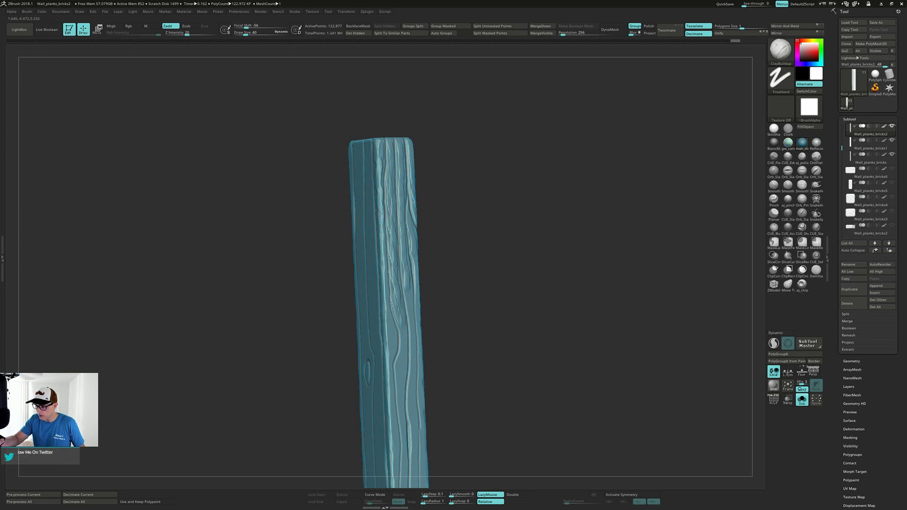
{"action": "right_click_drag", "start_coordinate": [380, 213], "coordinate": [377, 218]}
{"action": "left_click_drag", "start_coordinate": [379, 224], "coordinate": [384, 235]}
{"action": "mouse_move", "coordinate": [384, 235]}
{"action": "right_mouse_down"}
{"action": "mouse_move", "coordinate": [395, 222]}
{"action": "mouse_move", "coordinate": [385, 198]}
{"action": "right_mouse_up"}
{"action": "left_click_drag", "start_coordinate": [385, 198], "coordinate": [388, 188]}
{"action": "mouse_move", "coordinate": [388, 163]}
{"action": "right_mouse_down"}
{"action": "mouse_move", "coordinate": [394, 151]}
{"action": "mouse_move", "coordinate": [402, 155]}
{"action": "right_mouse_up"}
{"action": "right_click_drag", "start_coordinate": [379, 189], "coordinate": [382, 208]}
{"action": "left_click_drag", "start_coordinate": [385, 227], "coordinate": [386, 241]}
{"action": "right_click_drag", "start_coordinate": [387, 241], "coordinate": [373, 232]}
{"action": "left_click_drag", "start_coordinate": [389, 238], "coordinate": [391, 253]}
{"action": "mouse_move", "coordinate": [392, 253]}
{"action": "right_mouse_down"}
{"action": "mouse_move", "coordinate": [405, 254]}
{"action": "mouse_move", "coordinate": [390, 251]}
{"action": "right_mouse_up"}
{"action": "left_click_drag", "start_coordinate": [388, 247], "coordinate": [388, 257]}
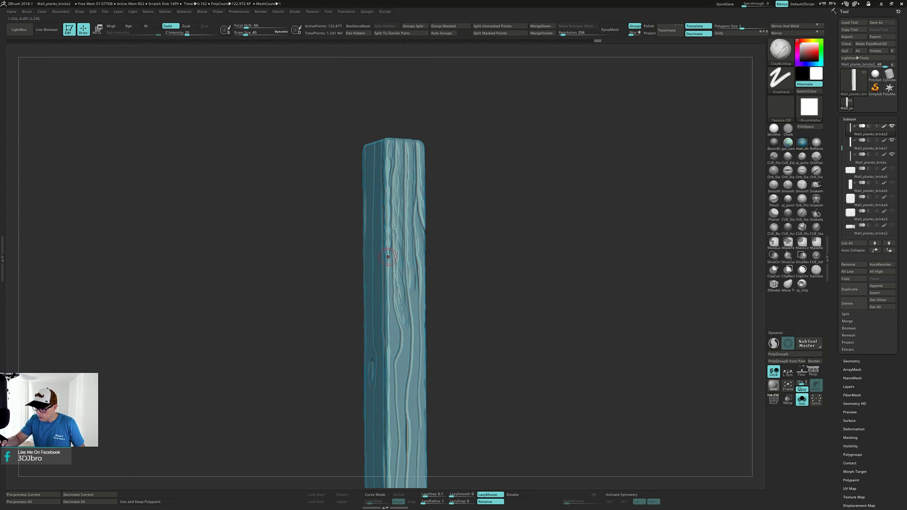
Continue the left-edge grain toward the middle of the plank and fill the wavy band beside it with ClayBuildup
{"action": "right_click_drag", "start_coordinate": [387, 264], "coordinate": [392, 299]}
{"action": "left_click_drag", "start_coordinate": [389, 302], "coordinate": [390, 313]}
{"action": "right_click_drag", "start_coordinate": [389, 313], "coordinate": [390, 307]}
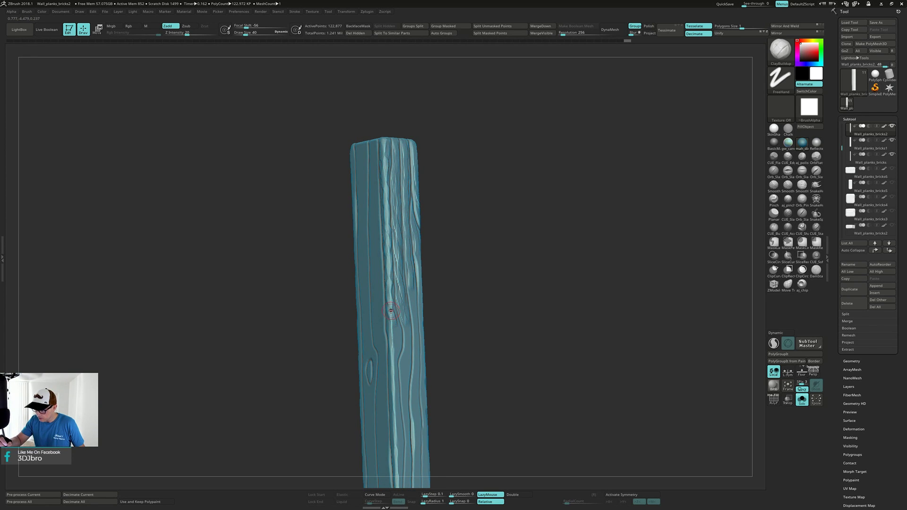
{"action": "right_click_drag", "start_coordinate": [392, 338], "coordinate": [391, 317]}
{"action": "left_click_drag", "start_coordinate": [398, 334], "coordinate": [395, 352]}
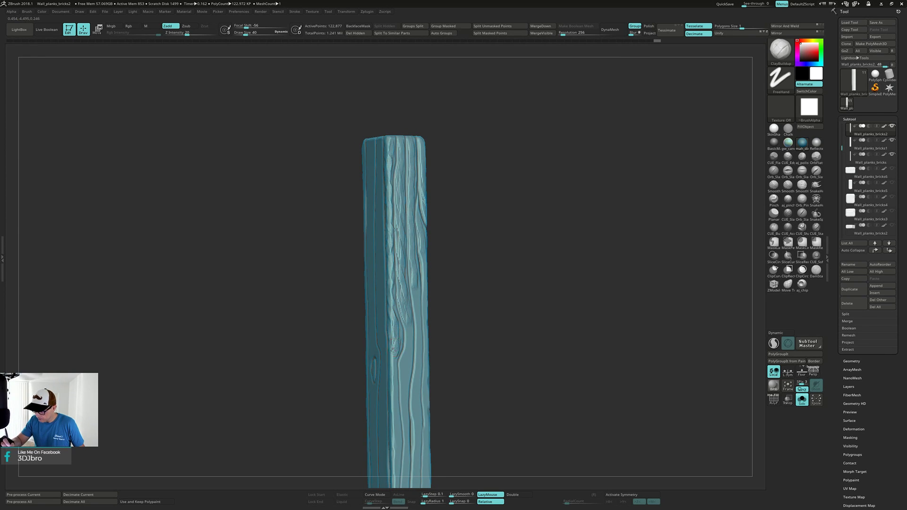
{"action": "right_click_drag", "start_coordinate": [393, 354], "coordinate": [385, 352]}
{"action": "left_click_drag", "start_coordinate": [403, 314], "coordinate": [408, 318]}
{"action": "right_click_drag", "start_coordinate": [407, 312], "coordinate": [405, 311]}
{"action": "left_click_drag", "start_coordinate": [407, 304], "coordinate": [406, 373]}
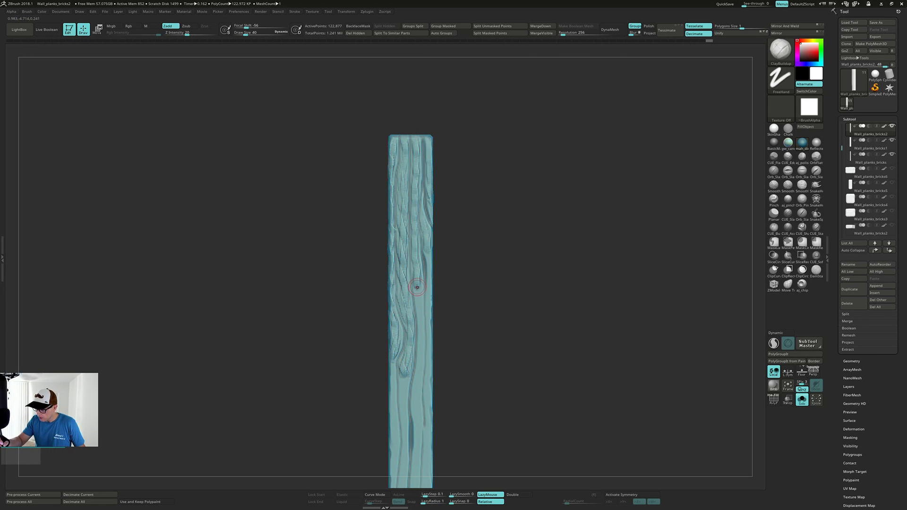
Extend the ClayBuildup grain in the front face's central bands from the middle of the plank to the lower end
{"action": "left_click_drag", "start_coordinate": [419, 290], "coordinate": [417, 403]}
{"action": "left_click_drag", "start_coordinate": [406, 367], "coordinate": [403, 399]}
{"action": "right_click_drag", "start_coordinate": [404, 373], "coordinate": [416, 269], "text": "alt"}
{"action": "left_click_drag", "start_coordinate": [416, 282], "coordinate": [418, 326]}
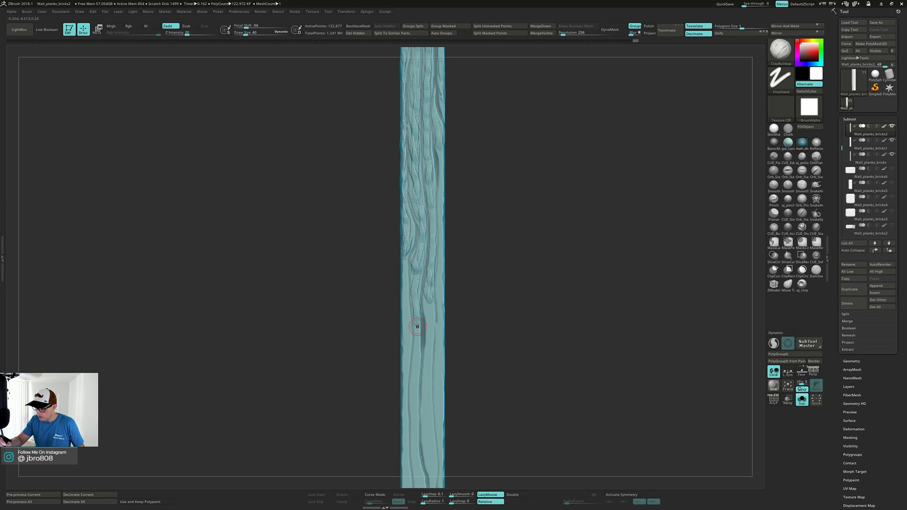
{"action": "left_click_drag", "start_coordinate": [415, 359], "coordinate": [413, 443]}
{"action": "right_click_drag", "start_coordinate": [414, 443], "coordinate": [412, 391], "text": "alt"}
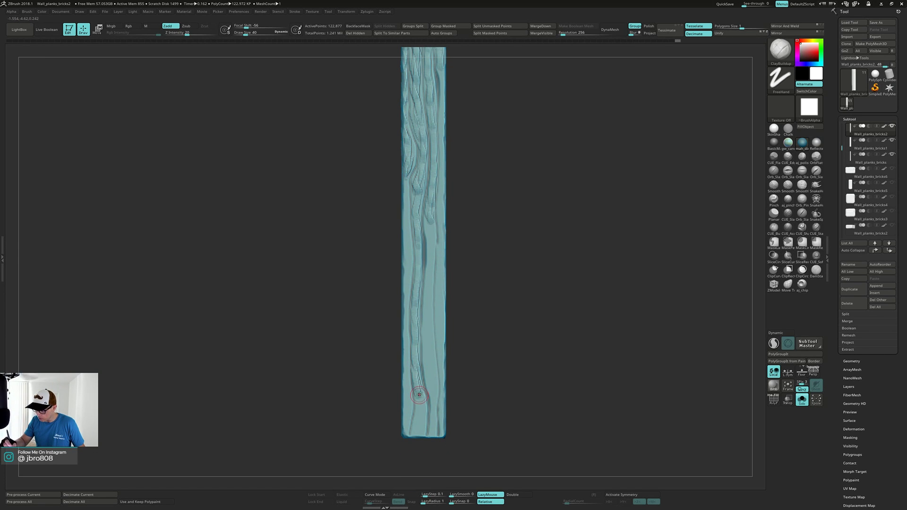
{"action": "left_click_drag", "start_coordinate": [419, 394], "coordinate": [415, 434]}
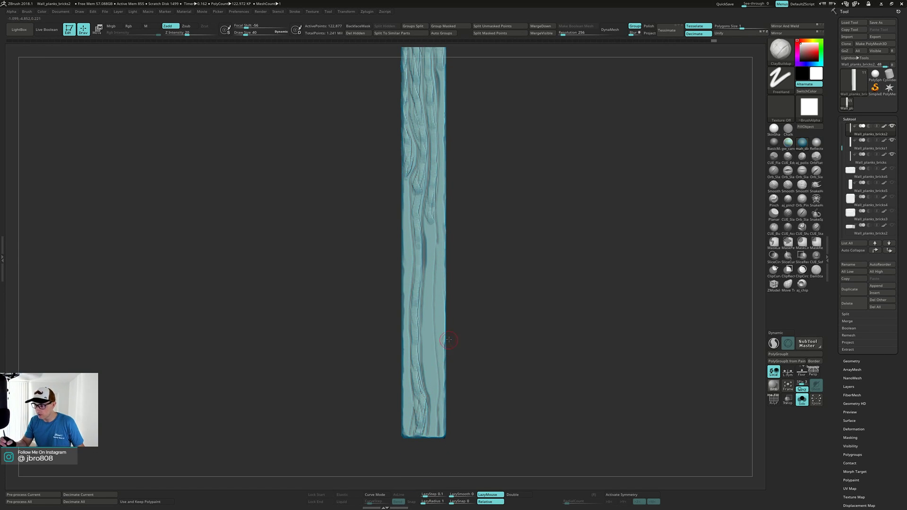
Fill the front face's bands right of center and along the right edge with ClayBuildup grain, down to the lower end
{"action": "right_click_drag", "start_coordinate": [448, 339], "coordinate": [432, 366], "text": "alt"}
{"action": "right_click_drag", "start_coordinate": [466, 227], "coordinate": [451, 277], "text": "alt"}
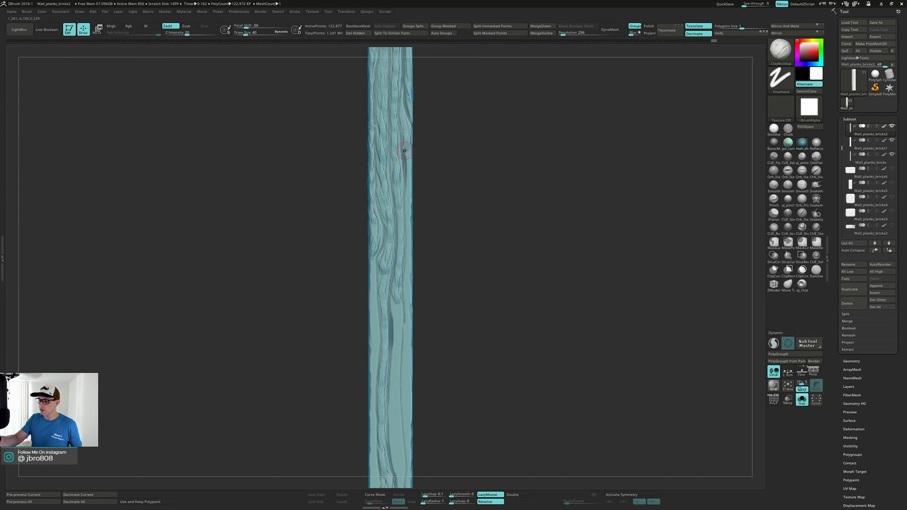
{"action": "left_click_drag", "start_coordinate": [405, 151], "coordinate": [411, 224]}
{"action": "left_click_drag", "start_coordinate": [400, 279], "coordinate": [394, 368]}
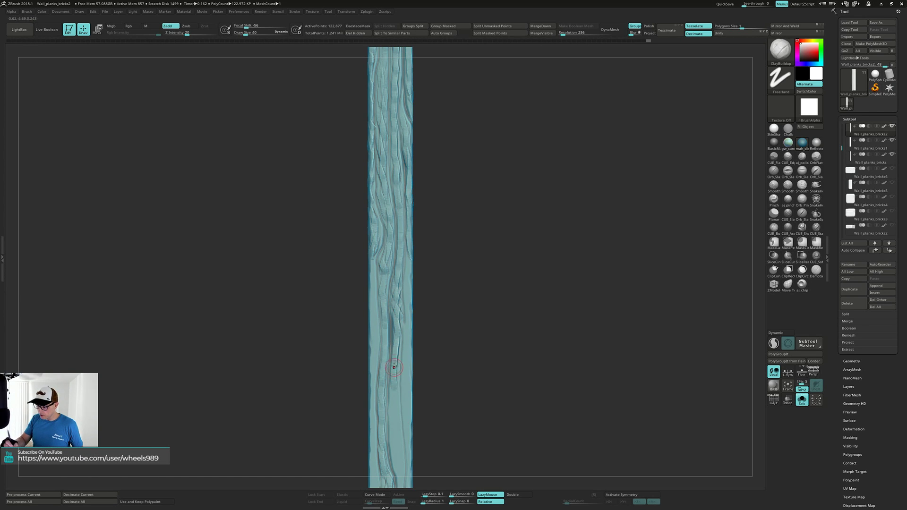
{"action": "right_click_drag", "start_coordinate": [392, 384], "coordinate": [388, 320], "text": "alt"}
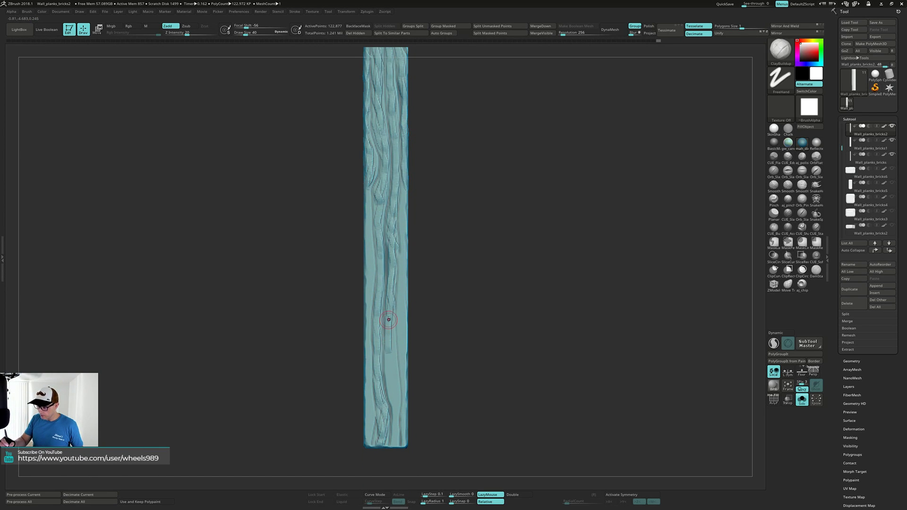
{"action": "left_click_drag", "start_coordinate": [389, 312], "coordinate": [396, 446]}
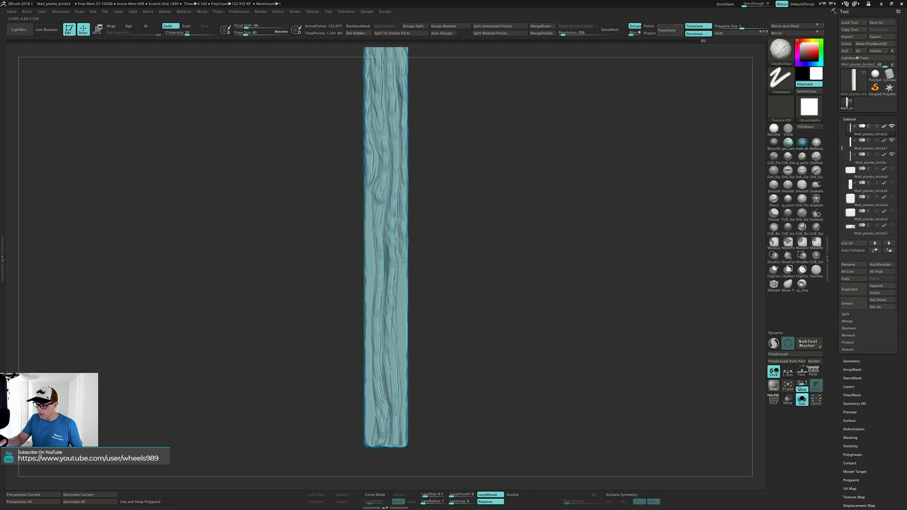
{"action": "left_click_drag", "start_coordinate": [403, 268], "coordinate": [404, 362]}
Texture the lower half of the front face's left edge with ClayBuildup grain, down to the lower corner
{"action": "left_click_drag", "start_coordinate": [417, 311], "coordinate": [462, 318], "text": "alt"}
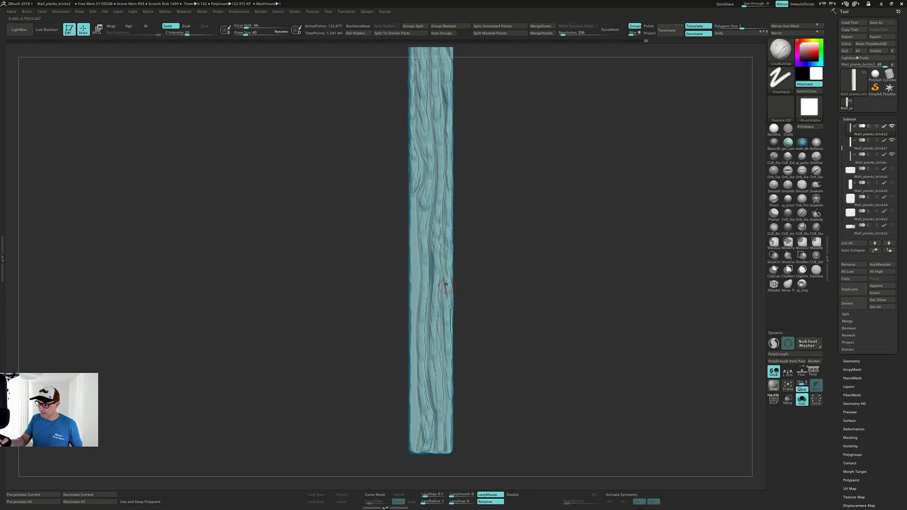
{"action": "left_click_drag", "start_coordinate": [414, 235], "coordinate": [416, 303]}
{"action": "mouse_move", "coordinate": [411, 295]}
{"action": "right_mouse_down"}
{"action": "mouse_move", "coordinate": [428, 270]}
{"action": "mouse_move", "coordinate": [414, 298]}
{"action": "right_mouse_up"}
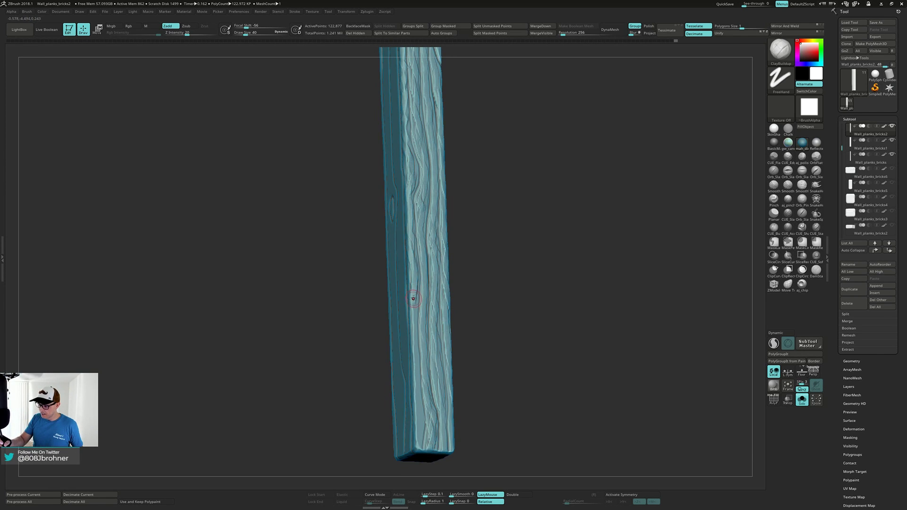
{"action": "left_click_drag", "start_coordinate": [412, 313], "coordinate": [413, 341]}
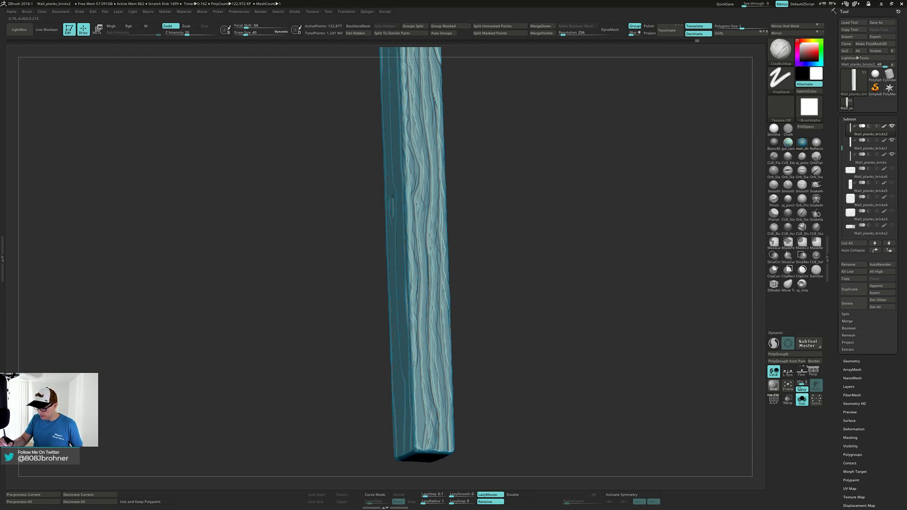
{"action": "right_click_drag", "start_coordinate": [414, 364], "coordinate": [419, 346]}
{"action": "left_click_drag", "start_coordinate": [419, 347], "coordinate": [419, 378]}
{"action": "right_click_drag", "start_coordinate": [418, 378], "coordinate": [414, 334], "text": "alt"}
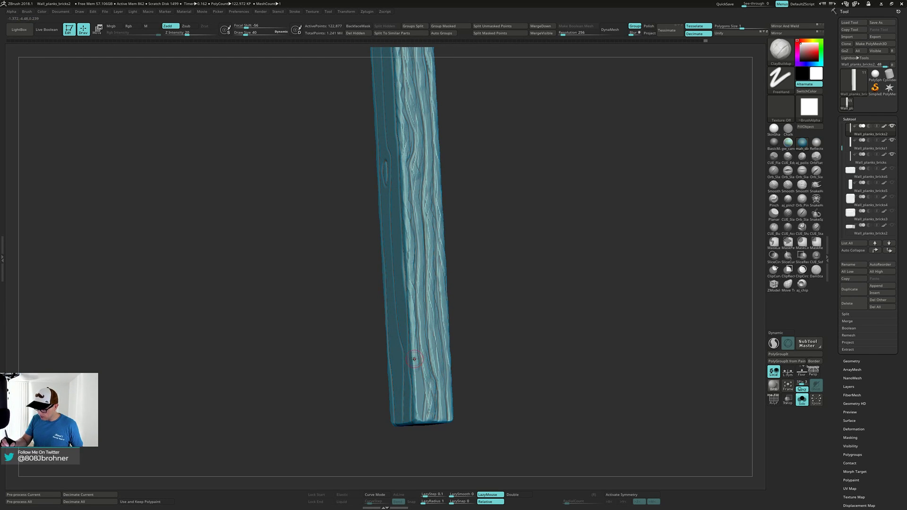
{"action": "mouse_move", "coordinate": [417, 378]}
{"action": "right_mouse_down"}
{"action": "mouse_move", "coordinate": [418, 368]}
{"action": "mouse_move", "coordinate": [415, 396]}
{"action": "right_mouse_up"}
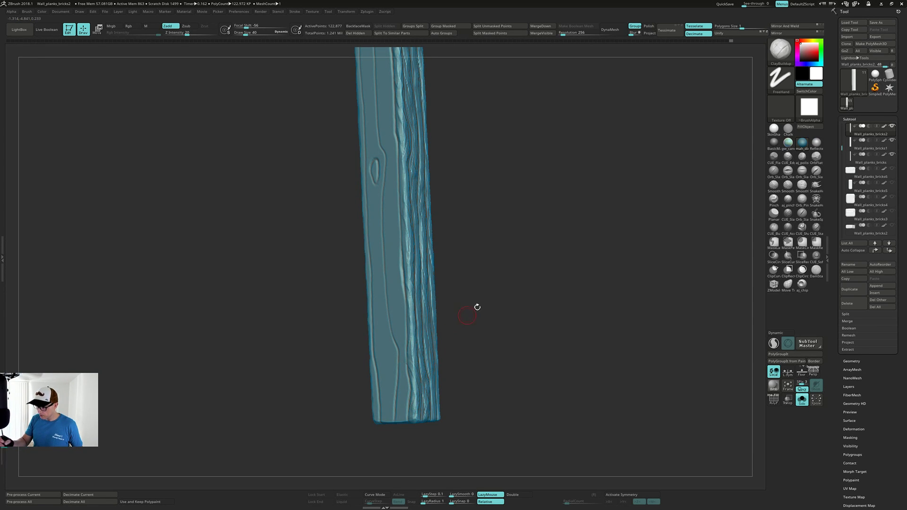
Turn to the untextured face with the spiral knot and add ClayBuildup grain to its upper-left edge
{"action": "right_click_drag", "start_coordinate": [467, 315], "coordinate": [455, 297]}
{"action": "right_click_drag", "start_coordinate": [544, 258], "coordinate": [498, 252]}
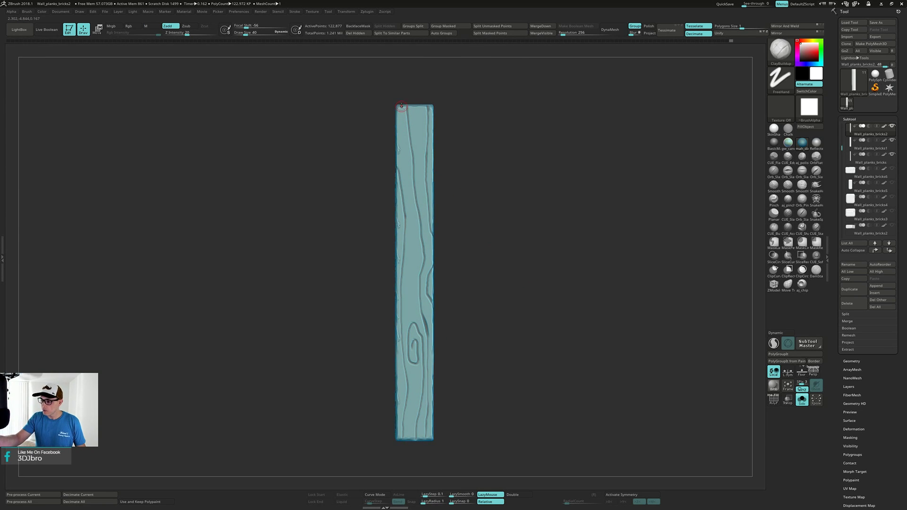
{"action": "left_click_drag", "start_coordinate": [402, 106], "coordinate": [404, 144]}
{"action": "right_click_drag", "start_coordinate": [400, 113], "coordinate": [407, 110]}
{"action": "left_click_drag", "start_coordinate": [400, 114], "coordinate": [407, 152]}
{"action": "mouse_move", "coordinate": [408, 152]}
{"action": "right_mouse_down"}
{"action": "mouse_move", "coordinate": [415, 149]}
{"action": "mouse_move", "coordinate": [404, 144]}
{"action": "mouse_move", "coordinate": [399, 181]}
{"action": "right_mouse_up"}
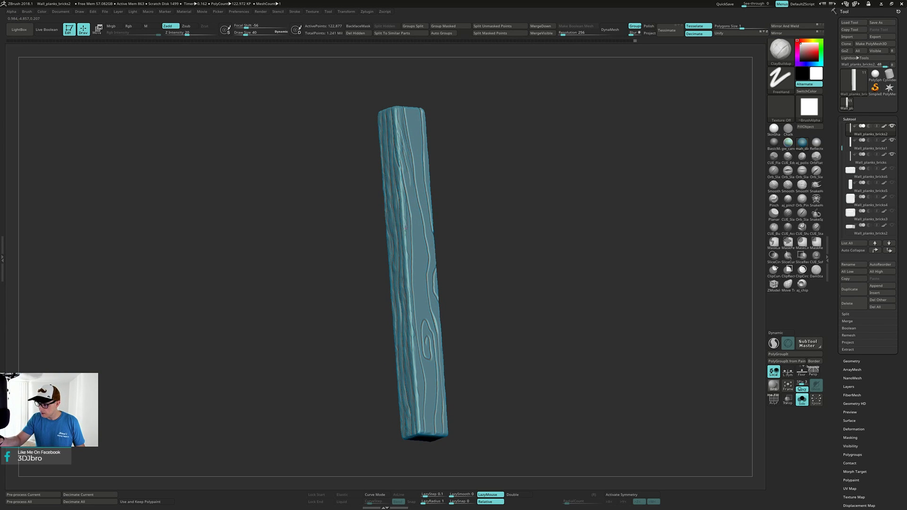
{"action": "right_click_drag", "start_coordinate": [406, 222], "coordinate": [394, 204]}
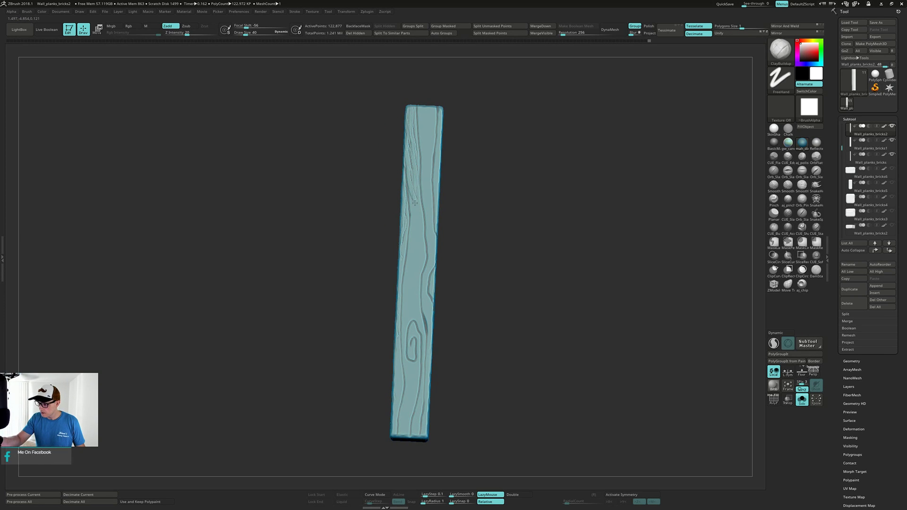
Extend the grain down the left-center band of the knot face, from the upper part to just above the knot
{"action": "right_click_drag", "start_coordinate": [414, 227], "coordinate": [404, 245]}
{"action": "left_click_drag", "start_coordinate": [414, 192], "coordinate": [417, 272]}
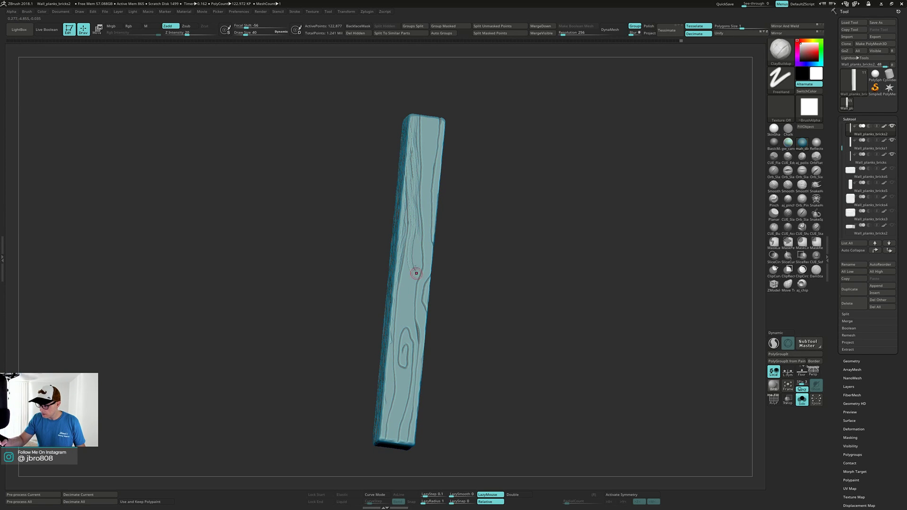
{"action": "left_click_drag", "start_coordinate": [416, 233], "coordinate": [410, 274]}
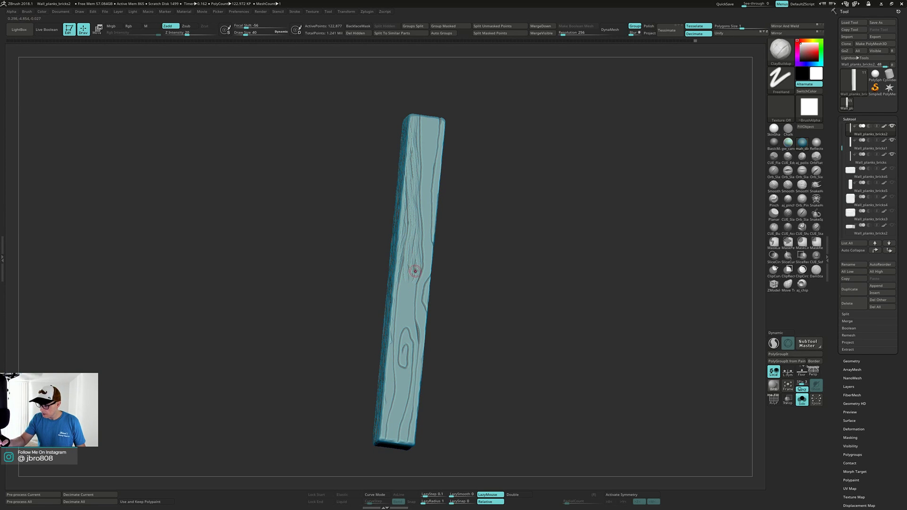
{"action": "right_click_drag", "start_coordinate": [407, 279], "coordinate": [405, 283]}
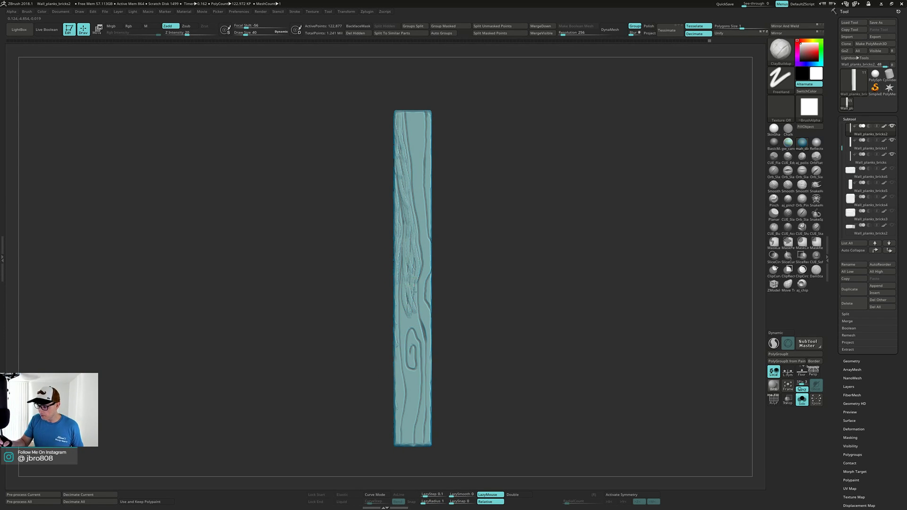
Work ClayBuildup grain around the spiral knot and along the band below it to the plank's lower end
{"action": "left_click_drag", "start_coordinate": [402, 286], "coordinate": [403, 328]}
{"action": "right_click_drag", "start_coordinate": [407, 314], "coordinate": [408, 311]}
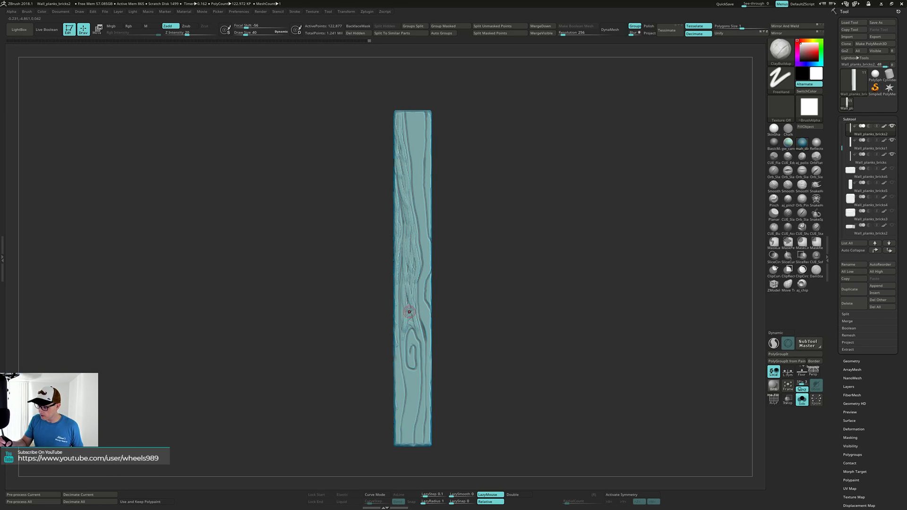
{"action": "right_click_drag", "start_coordinate": [409, 311], "coordinate": [415, 266], "text": "alt"}
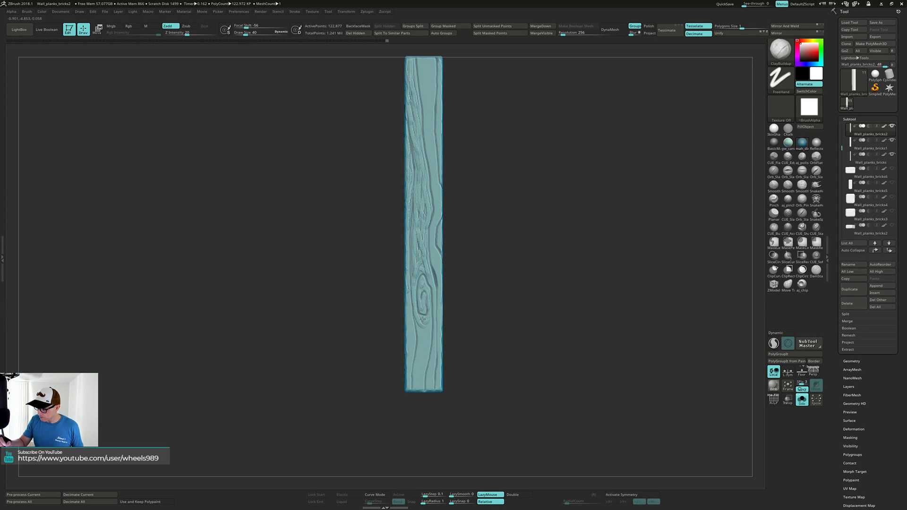
{"action": "right_click_drag", "start_coordinate": [423, 329], "coordinate": [428, 305], "text": "alt"}
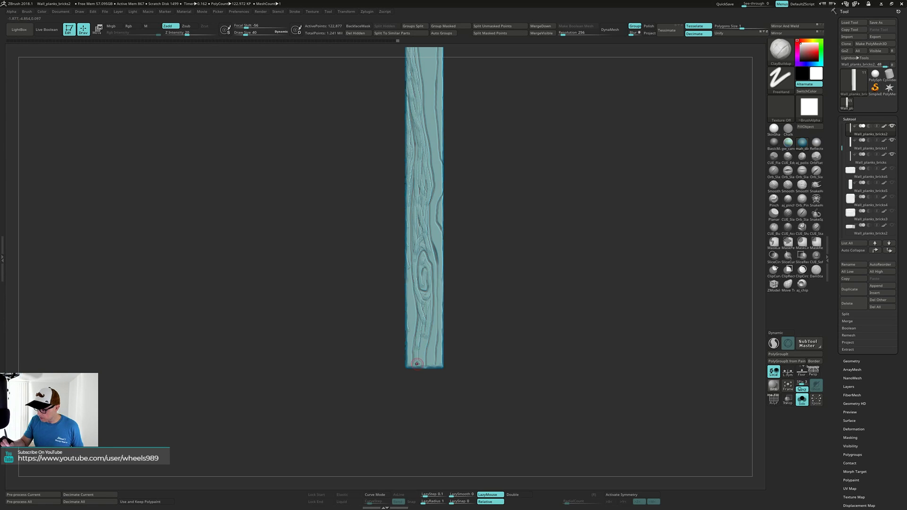
Add ClayBuildup grain to the right band of the spiral-knot face, from the plank's upper end to about mid-length
{"action": "right_click_drag", "start_coordinate": [421, 340], "coordinate": [403, 238]}
{"action": "right_click_drag", "start_coordinate": [404, 205], "coordinate": [520, 308], "text": "shift"}
{"action": "right_click_drag", "start_coordinate": [485, 240], "coordinate": [481, 316], "text": "alt"}
{"action": "right_click_drag", "start_coordinate": [484, 258], "coordinate": [419, 125], "text": "ctrl"}
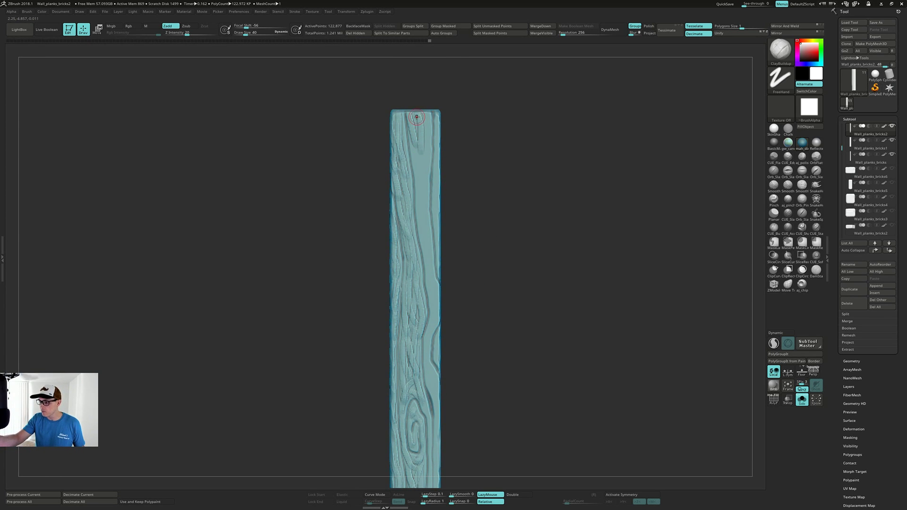
{"action": "left_click_drag", "start_coordinate": [425, 130], "coordinate": [423, 195]}
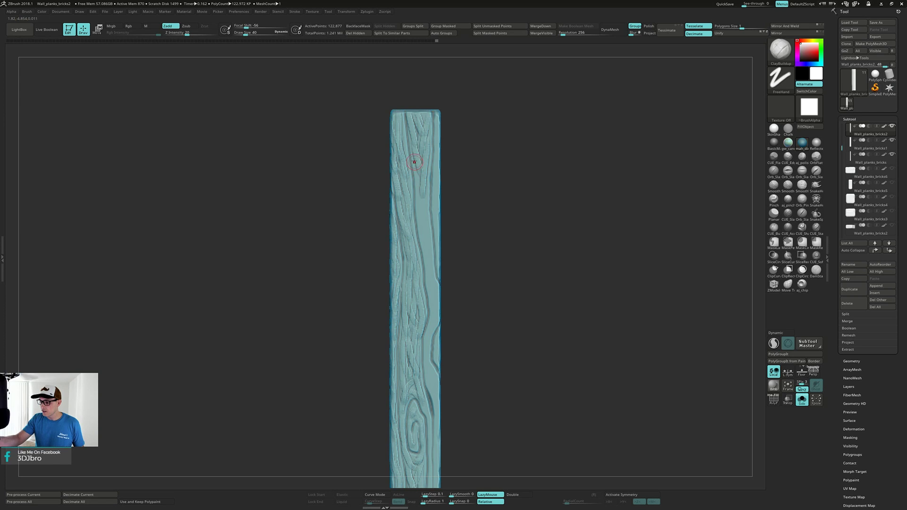
{"action": "left_click_drag", "start_coordinate": [415, 160], "coordinate": [421, 236]}
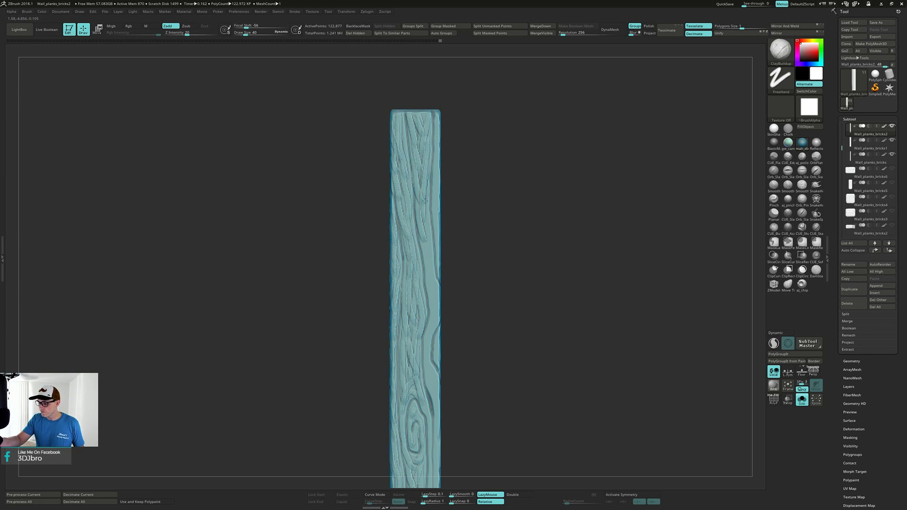
{"action": "left_click_drag", "start_coordinate": [428, 200], "coordinate": [429, 256]}
{"action": "left_click_drag", "start_coordinate": [427, 218], "coordinate": [434, 308]}
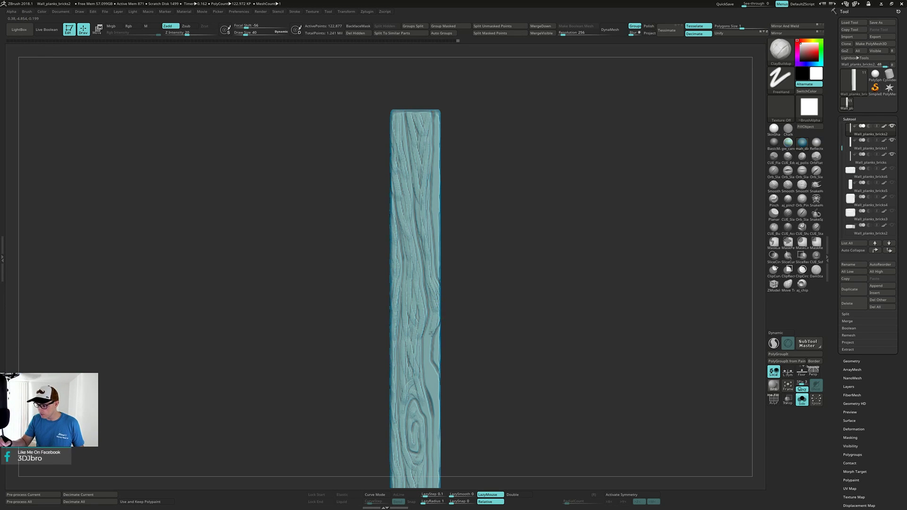
Continue the ClayBuildup grain down the right band of the face, past the spiral knot to the plank's lower end
{"action": "left_click_drag", "start_coordinate": [426, 351], "coordinate": [434, 389]}
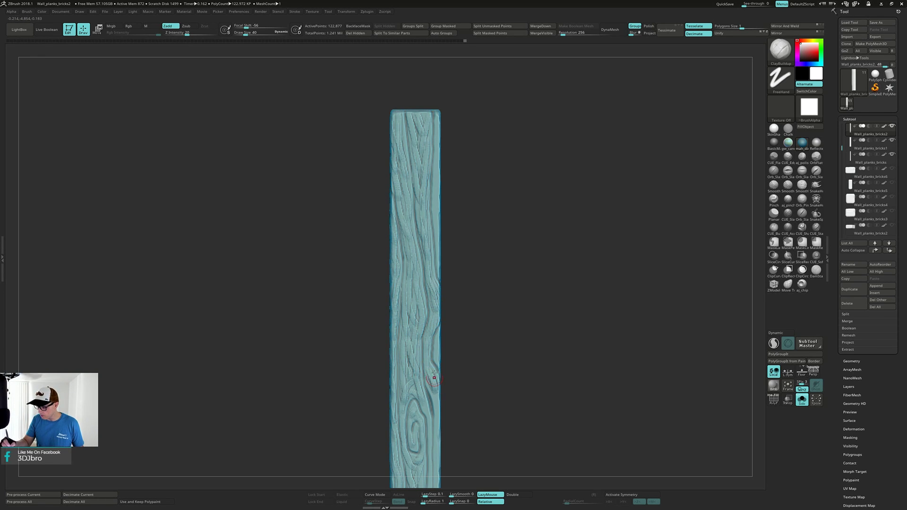
{"action": "right_click_drag", "start_coordinate": [440, 358], "coordinate": [436, 274], "text": "alt"}
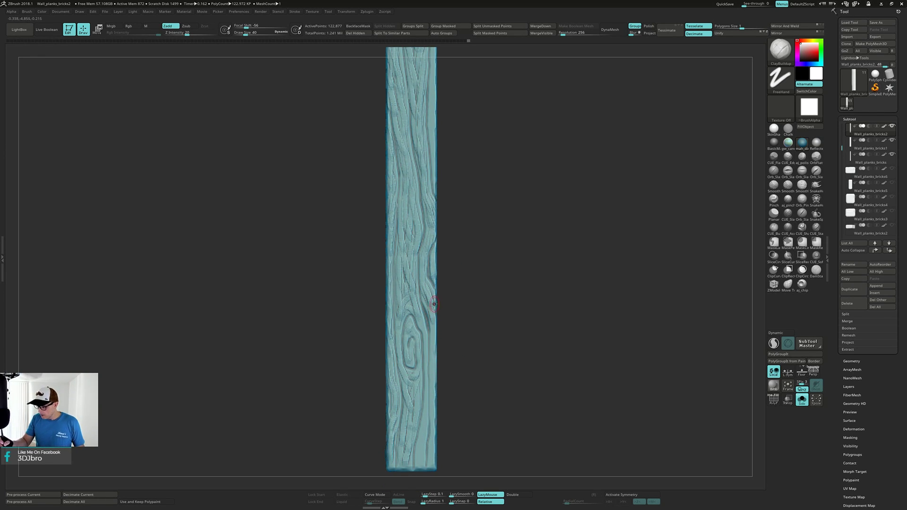
{"action": "left_click_drag", "start_coordinate": [431, 303], "coordinate": [434, 383]}
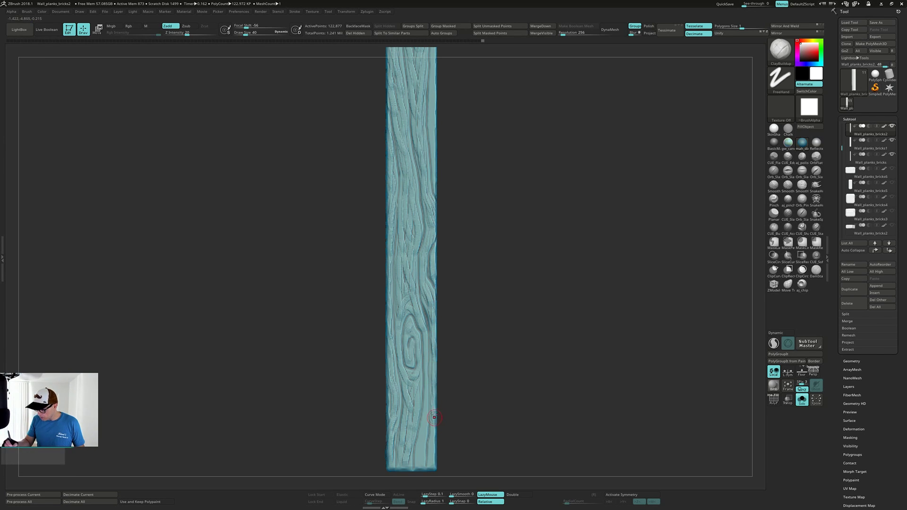
{"action": "right_click_drag", "start_coordinate": [439, 400], "coordinate": [437, 376], "text": "alt"}
{"action": "mouse_move", "coordinate": [432, 392]}
{"action": "left_mouse_down"}
{"action": "mouse_move", "coordinate": [431, 374]}
{"action": "mouse_move", "coordinate": [436, 410]}
{"action": "left_mouse_up"}
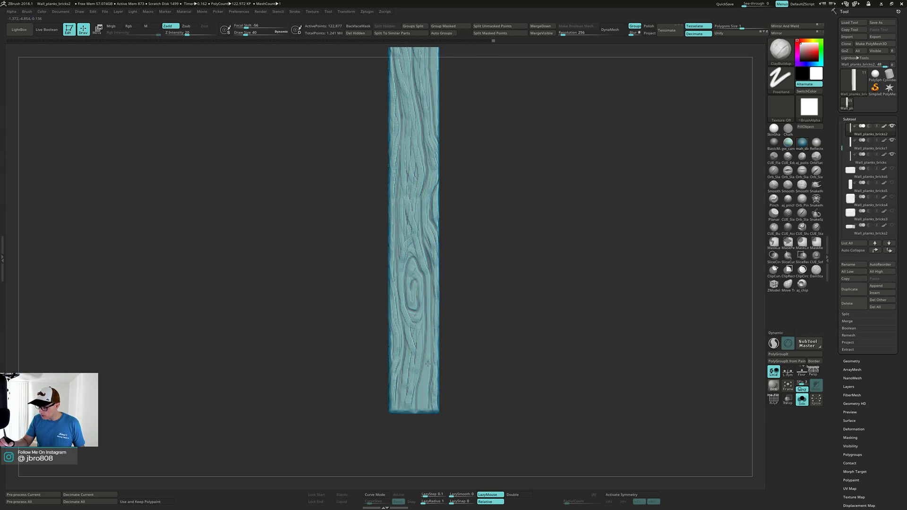
{"action": "left_click_drag", "start_coordinate": [428, 373], "coordinate": [425, 398]}
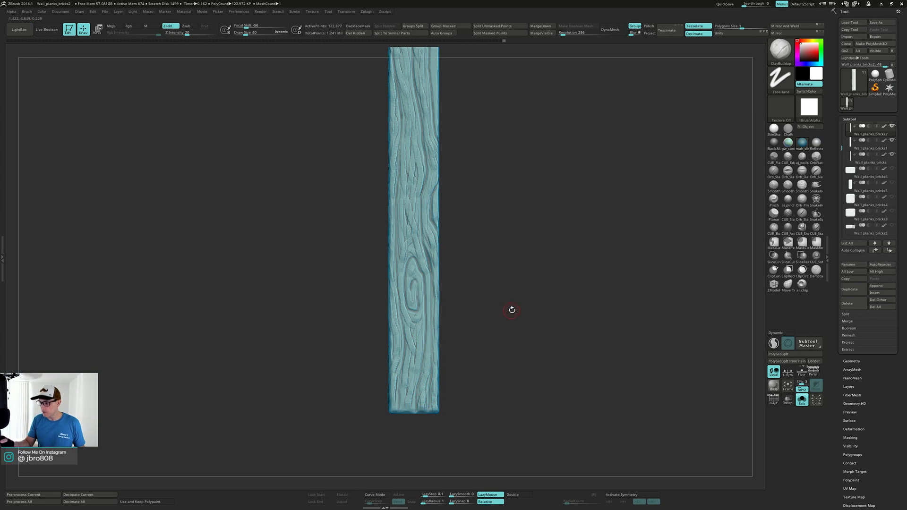
Turn to the untextured face with the oval knot and add ClayBuildup grain along its upper-left edge
{"action": "right_click_drag", "start_coordinate": [512, 310], "coordinate": [451, 318], "text": "alt"}
{"action": "right_click_drag", "start_coordinate": [409, 237], "coordinate": [446, 230]}
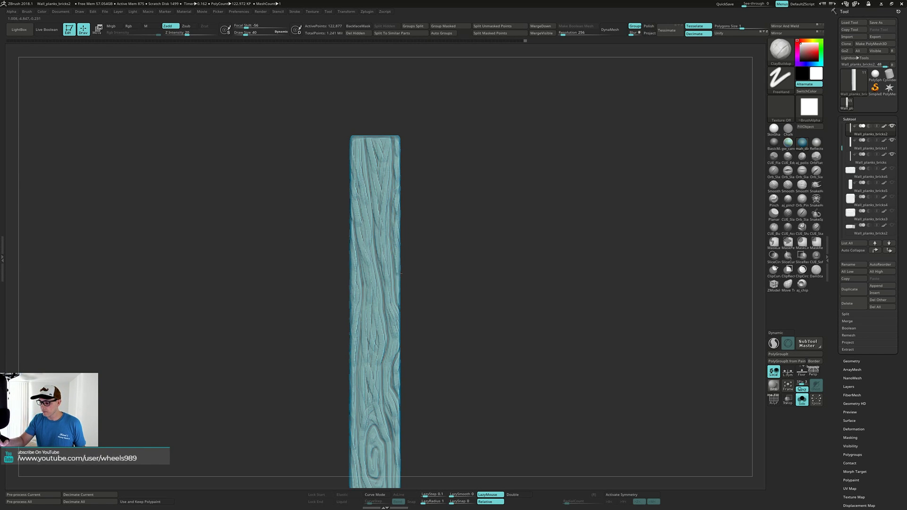
{"action": "right_click_drag", "start_coordinate": [461, 229], "coordinate": [425, 229]}
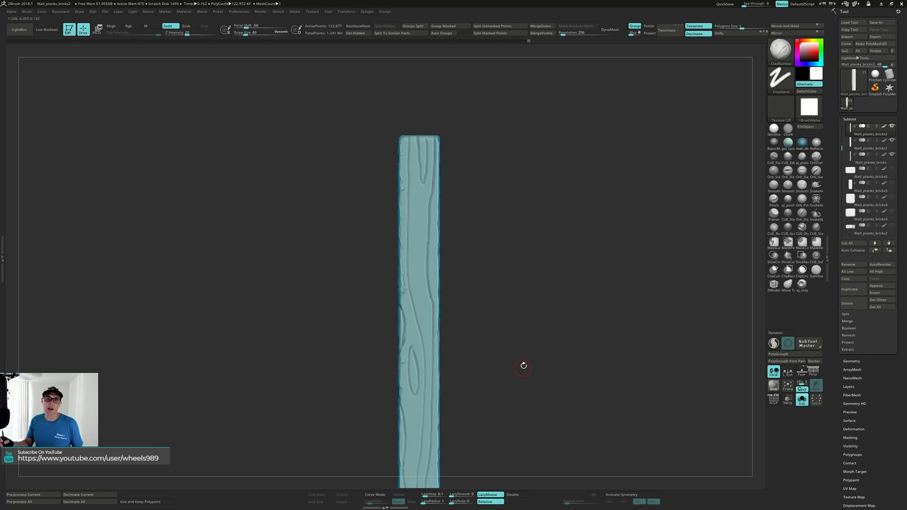
{"action": "left_click_drag", "start_coordinate": [477, 206], "coordinate": [438, 166]}
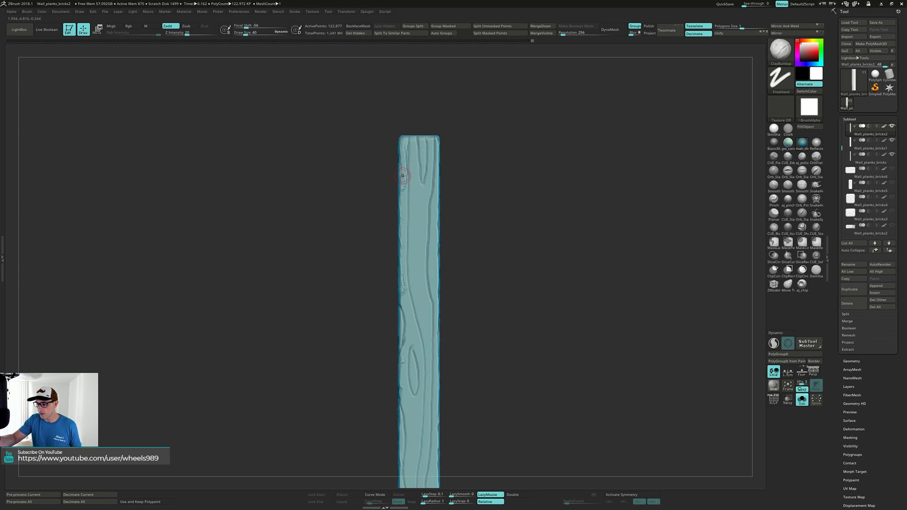
{"action": "right_click_drag", "start_coordinate": [403, 190], "coordinate": [399, 157]}
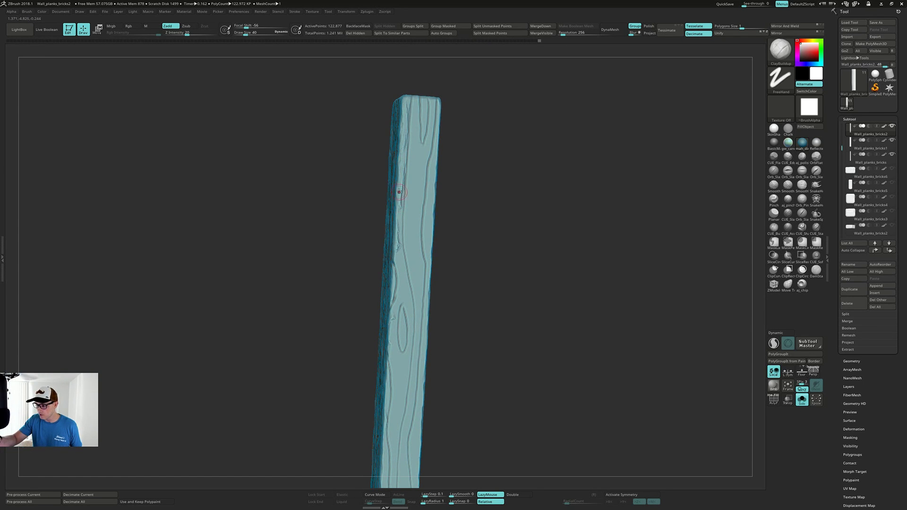
{"action": "mouse_move", "coordinate": [400, 199]}
{"action": "right_mouse_down"}
{"action": "mouse_move", "coordinate": [401, 186]}
{"action": "mouse_move", "coordinate": [399, 217]}
{"action": "right_mouse_up"}
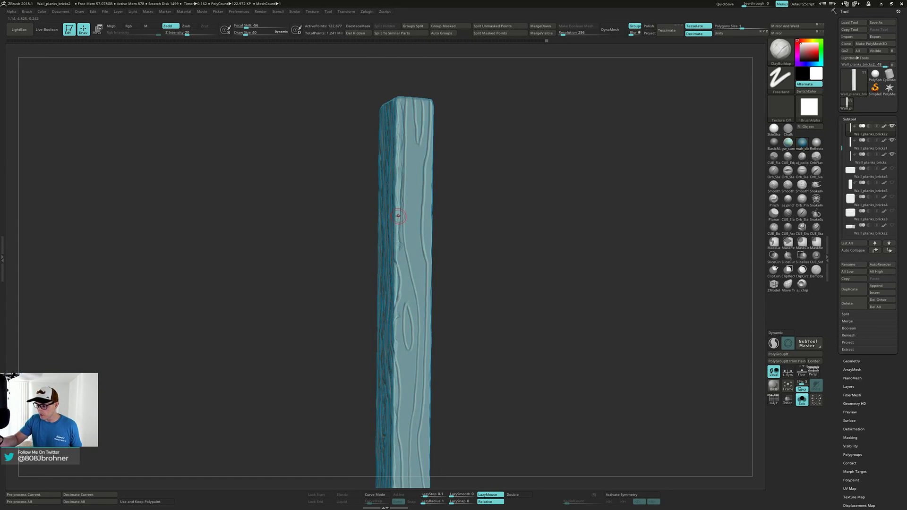
{"action": "right_click_drag", "start_coordinate": [398, 253], "coordinate": [397, 259]}
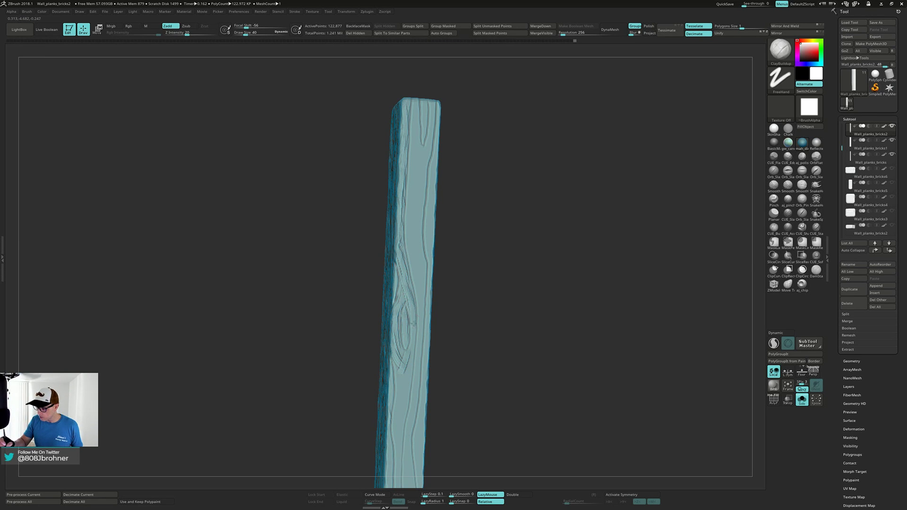
Work ClayBuildup grain strokes around and inside the oval knot, following its carved outline
{"action": "left_click_drag", "start_coordinate": [413, 314], "coordinate": [410, 354]}
{"action": "mouse_move", "coordinate": [402, 355]}
{"action": "right_mouse_down"}
{"action": "mouse_move", "coordinate": [421, 363]}
{"action": "mouse_move", "coordinate": [407, 334]}
{"action": "right_mouse_up"}
{"action": "left_click_drag", "start_coordinate": [400, 326], "coordinate": [404, 345]}
{"action": "right_click_drag", "start_coordinate": [404, 346], "coordinate": [405, 320]}
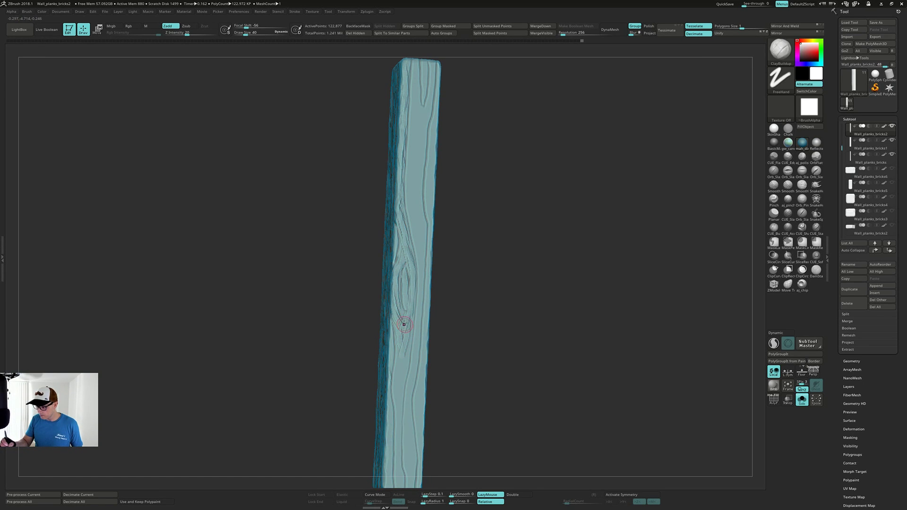
Extend the ClayBuildup grain from below the oval knot down the left edge to the plank's lower corner
{"action": "left_click_drag", "start_coordinate": [399, 351], "coordinate": [403, 358]}
{"action": "mouse_move", "coordinate": [403, 358]}
{"action": "right_mouse_down", "text": "shift"}
{"action": "mouse_move", "coordinate": [403, 369]}
{"action": "mouse_move", "coordinate": [406, 324]}
{"action": "right_mouse_up", "text": "shift"}
{"action": "left_click_drag", "start_coordinate": [397, 330], "coordinate": [404, 412]}
{"action": "right_click_drag", "start_coordinate": [406, 426], "coordinate": [390, 346]}
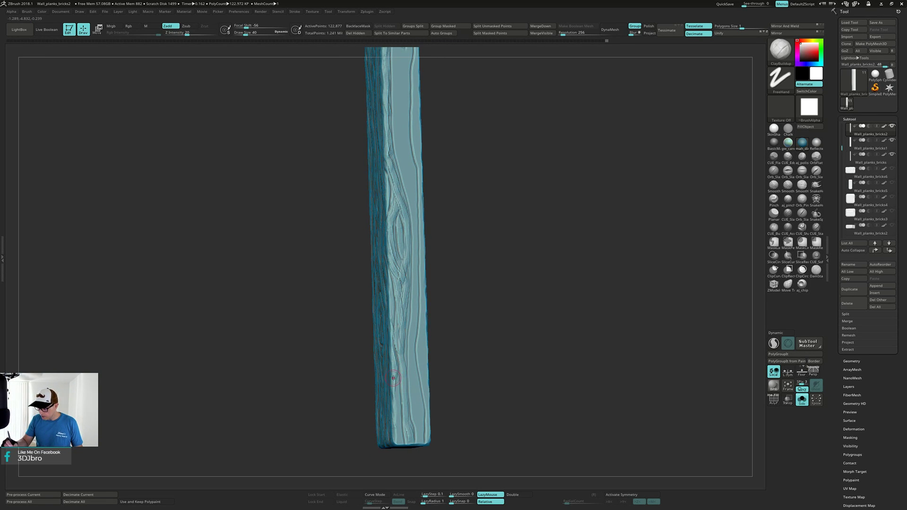
{"action": "left_click_drag", "start_coordinate": [393, 378], "coordinate": [397, 443]}
Fill the center band of the oval-knot face with ClayBuildup grain, from the upper end to just above the knot
{"action": "mouse_move", "coordinate": [398, 293]}
{"action": "right_mouse_down"}
{"action": "mouse_move", "coordinate": [418, 271]}
{"action": "mouse_move", "coordinate": [421, 292]}
{"action": "right_mouse_up"}
{"action": "mouse_move", "coordinate": [390, 137]}
{"action": "left_mouse_down"}
{"action": "mouse_move", "coordinate": [403, 194]}
{"action": "mouse_move", "coordinate": [395, 214]}
{"action": "mouse_move", "coordinate": [404, 203]}
{"action": "mouse_move", "coordinate": [396, 289]}
{"action": "left_mouse_up"}
{"action": "left_click_drag", "start_coordinate": [399, 248], "coordinate": [402, 319]}
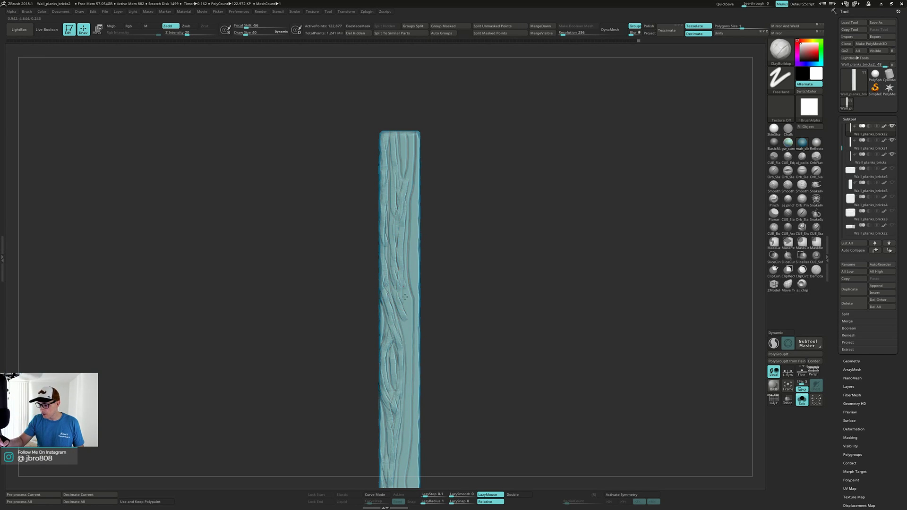
Sculpt wavy wood grain with ClayBuildup down the middle of the isolated plank's face, from the upper half toward the lower end
{"action": "left_click_drag", "start_coordinate": [403, 287], "coordinate": [409, 328]}
{"action": "right_click_drag", "start_coordinate": [403, 309], "coordinate": [399, 252], "text": "alt"}
{"action": "left_click_drag", "start_coordinate": [399, 253], "coordinate": [402, 387]}
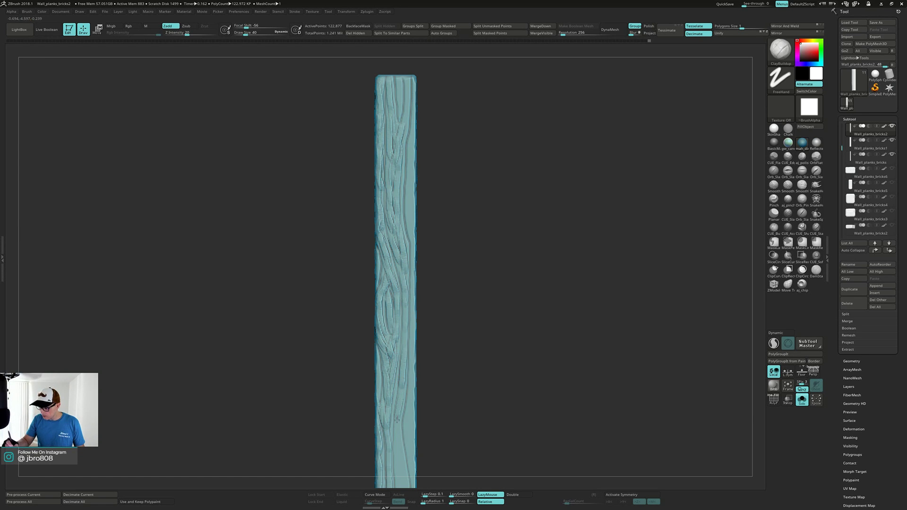
{"action": "mouse_move", "coordinate": [397, 420]}
{"action": "left_mouse_down"}
{"action": "mouse_move", "coordinate": [396, 444]}
{"action": "mouse_move", "coordinate": [395, 431]}
{"action": "left_mouse_up"}
{"action": "right_click_drag", "start_coordinate": [395, 431], "coordinate": [390, 328], "text": "alt"}
{"action": "left_click_drag", "start_coordinate": [391, 327], "coordinate": [398, 416]}
{"action": "right_click_drag", "start_coordinate": [410, 287], "coordinate": [405, 400], "text": "alt"}
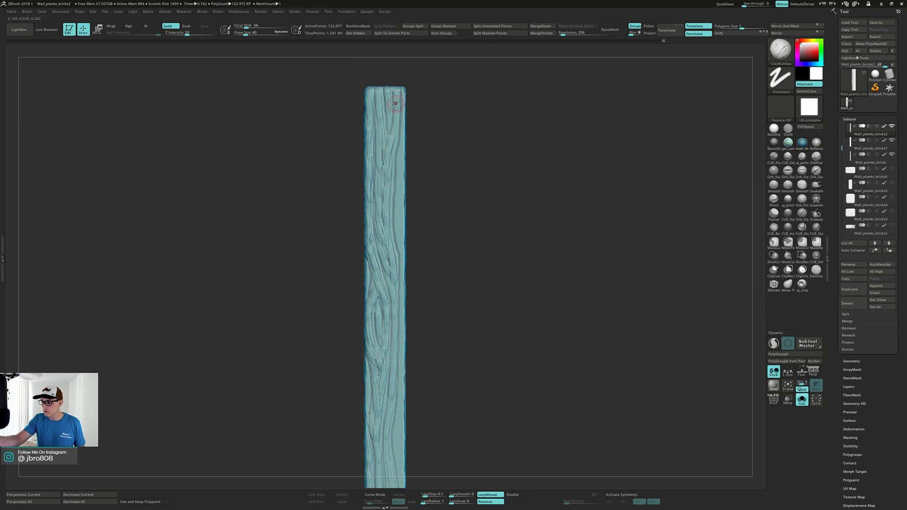
Fill the right edge of the same plank face with ClayBuildup grain strokes along its length
{"action": "left_click_drag", "start_coordinate": [405, 131], "coordinate": [399, 214]}
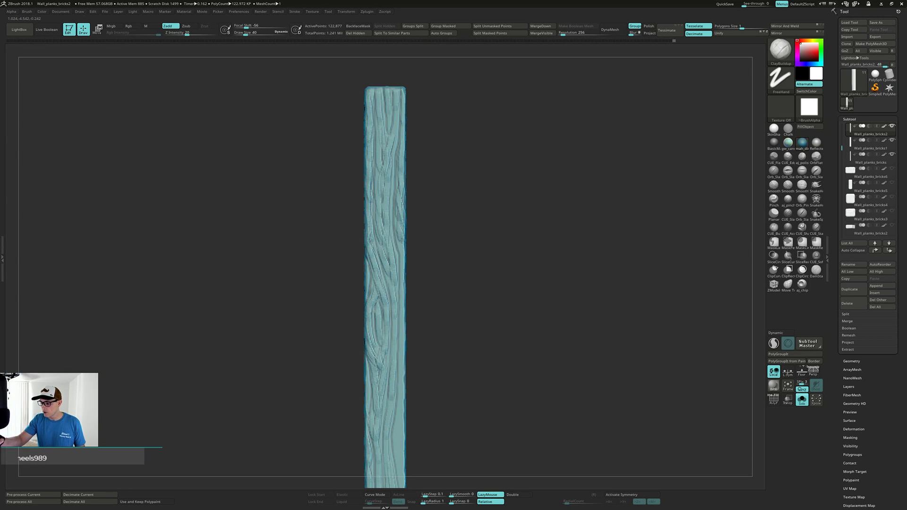
{"action": "mouse_move", "coordinate": [427, 251]}
{"action": "left_mouse_down"}
{"action": "mouse_move", "coordinate": [392, 238]}
{"action": "mouse_move", "coordinate": [384, 302]}
{"action": "mouse_move", "coordinate": [379, 276]}
{"action": "left_mouse_up"}
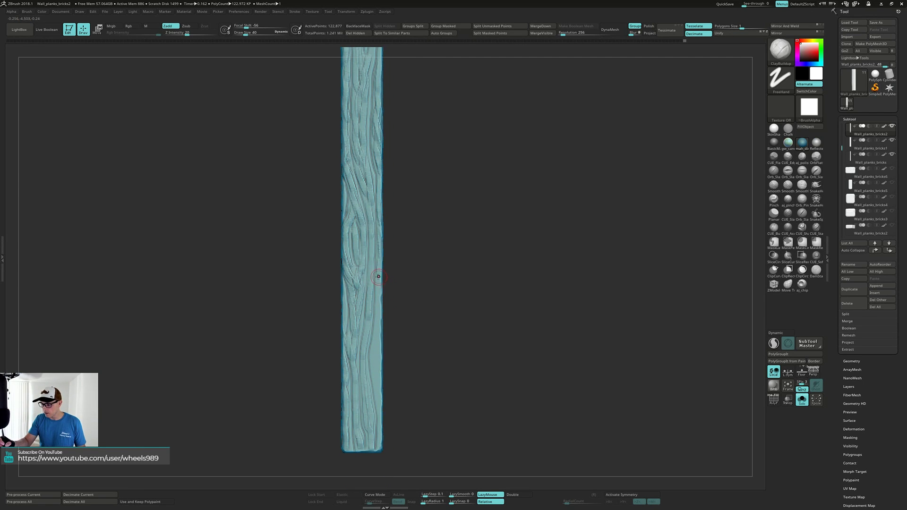
{"action": "mouse_move", "coordinate": [378, 323]}
{"action": "left_mouse_down"}
{"action": "mouse_move", "coordinate": [376, 378]}
{"action": "mouse_move", "coordinate": [379, 362]}
{"action": "left_mouse_up"}
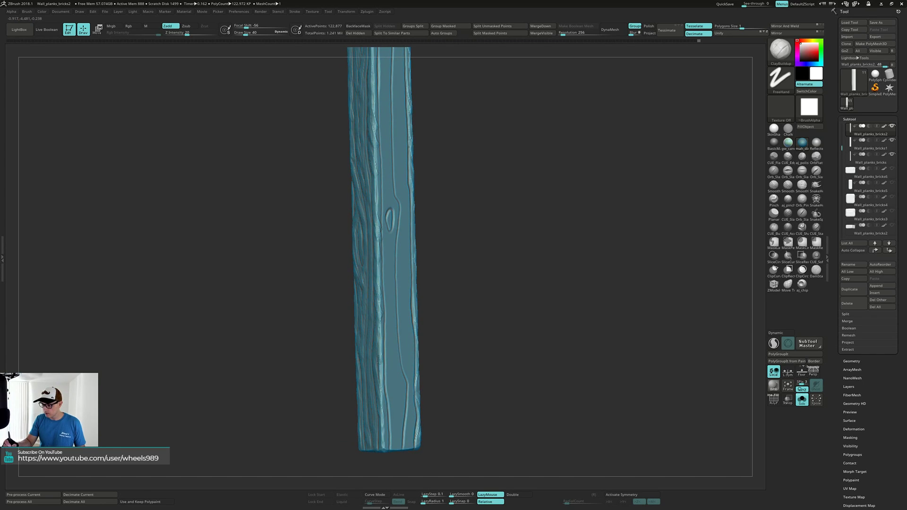
On the plank face with the single knot, sculpt fine grain along the left strip from the top end down past the knot
{"action": "right_click_drag", "start_coordinate": [397, 289], "coordinate": [380, 381], "text": "alt"}
{"action": "right_click_drag", "start_coordinate": [391, 314], "coordinate": [368, 312], "text": "shift"}
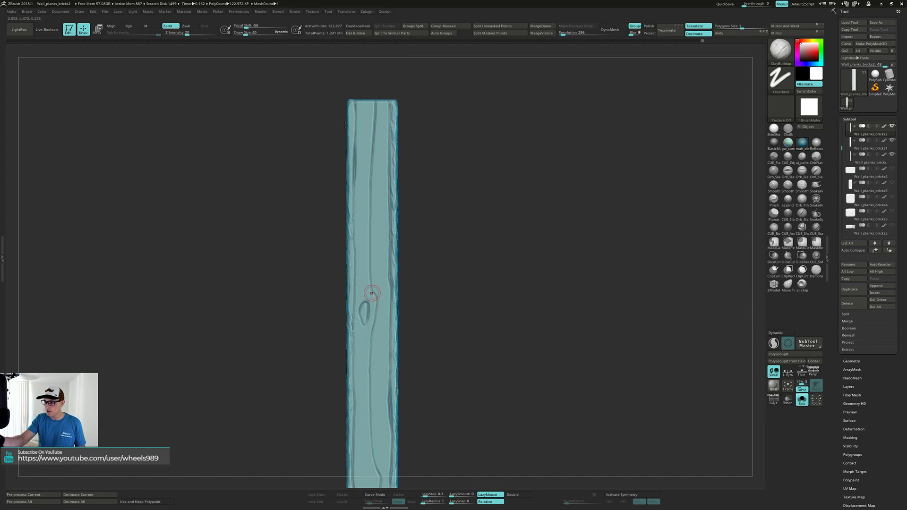
{"action": "left_click_drag", "start_coordinate": [351, 108], "coordinate": [350, 172]}
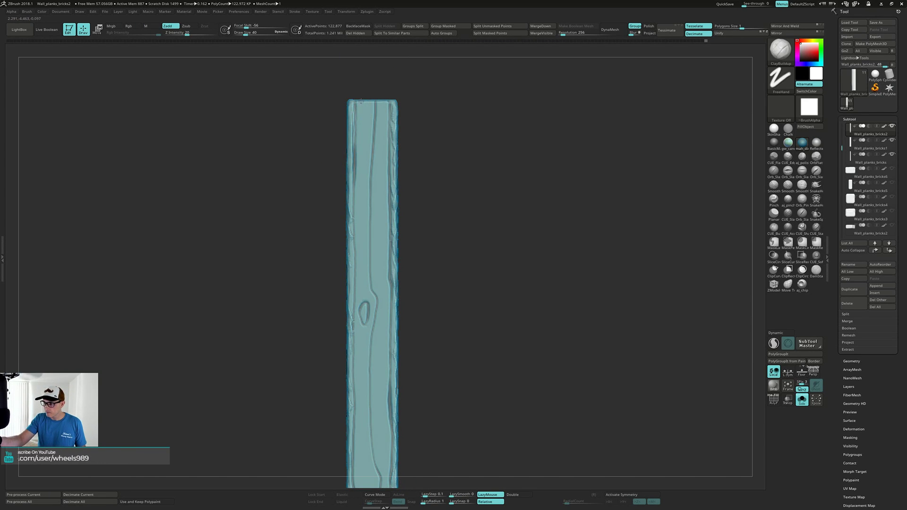
{"action": "left_click_drag", "start_coordinate": [362, 104], "coordinate": [367, 163]}
{"action": "left_click_drag", "start_coordinate": [361, 127], "coordinate": [359, 214]}
{"action": "left_click_drag", "start_coordinate": [359, 178], "coordinate": [365, 246]}
{"action": "right_click_drag", "start_coordinate": [360, 226], "coordinate": [372, 225]}
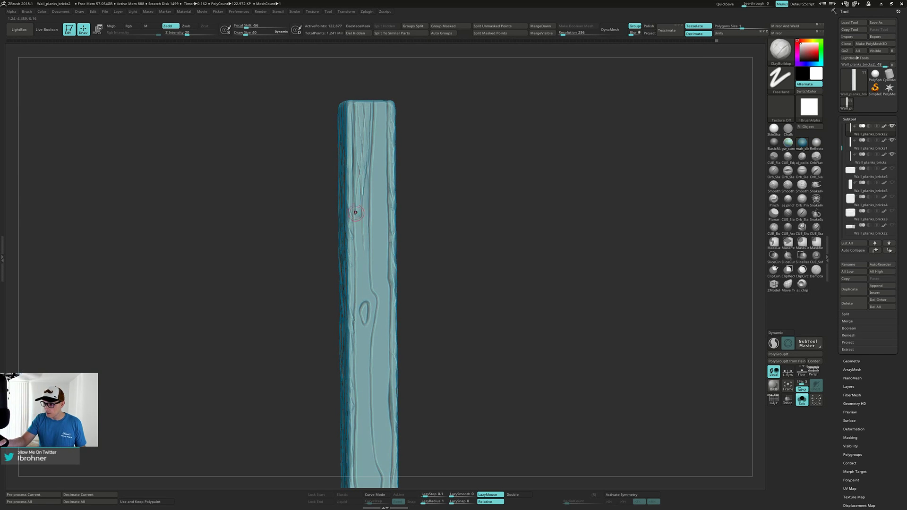
{"action": "left_click_drag", "start_coordinate": [355, 199], "coordinate": [350, 248]}
{"action": "right_click_drag", "start_coordinate": [362, 214], "coordinate": [354, 206]}
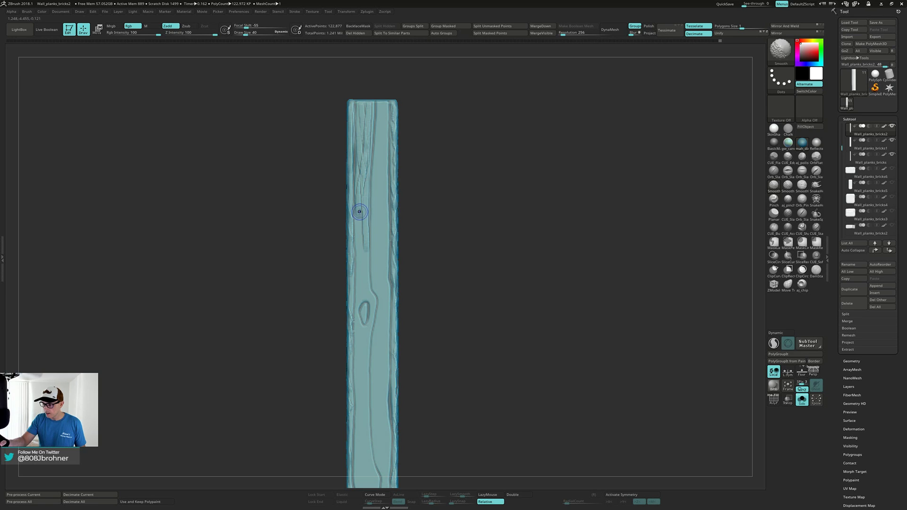
{"action": "left_click_drag", "start_coordinate": [360, 209], "coordinate": [362, 359]}
{"action": "right_click_drag", "start_coordinate": [362, 356], "coordinate": [376, 307], "text": "alt"}
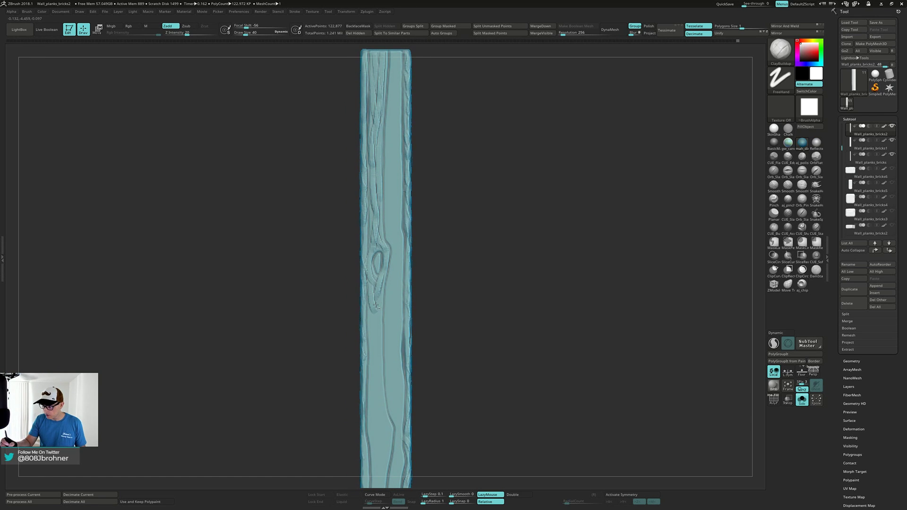
Extend the left strip's grain from below the knot to the plank's bottom end, including the corner edge
{"action": "left_click_drag", "start_coordinate": [377, 300], "coordinate": [377, 378]}
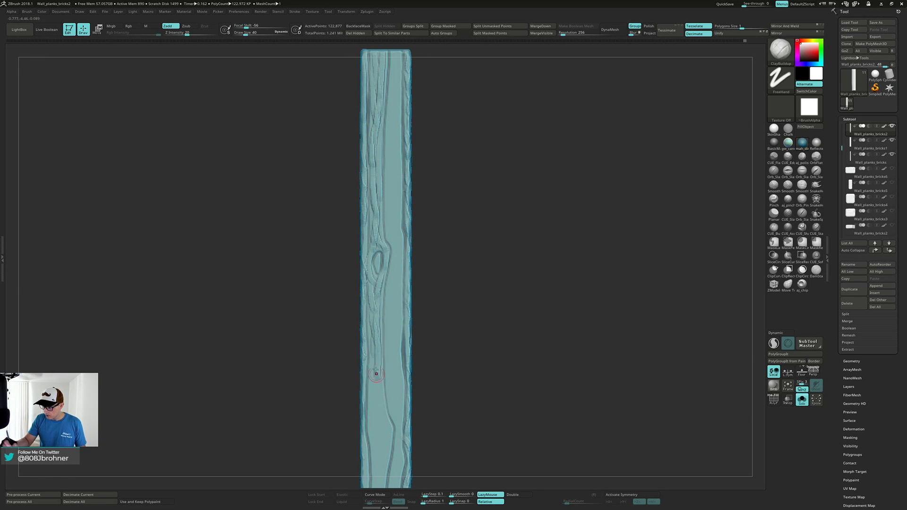
{"action": "left_click_drag", "start_coordinate": [373, 344], "coordinate": [374, 400]}
{"action": "right_click_drag", "start_coordinate": [373, 401], "coordinate": [378, 317], "text": "alt"}
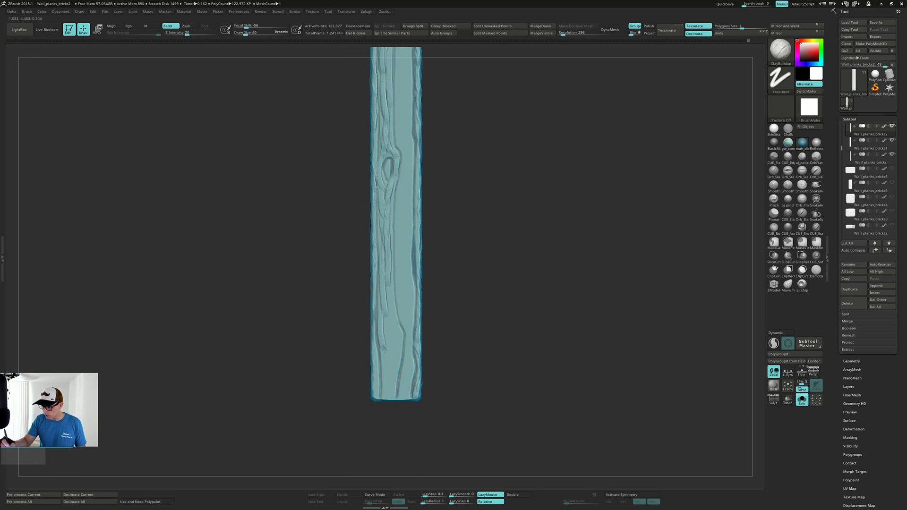
{"action": "mouse_move", "coordinate": [387, 295]}
{"action": "left_mouse_down"}
{"action": "mouse_move", "coordinate": [399, 341]}
{"action": "mouse_move", "coordinate": [389, 398]}
{"action": "left_mouse_up"}
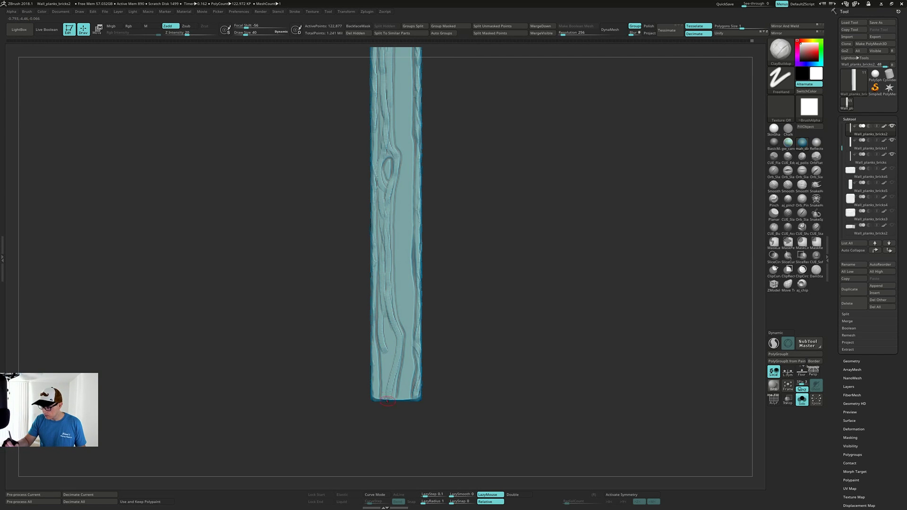
{"action": "left_click_drag", "start_coordinate": [386, 319], "coordinate": [388, 355]}
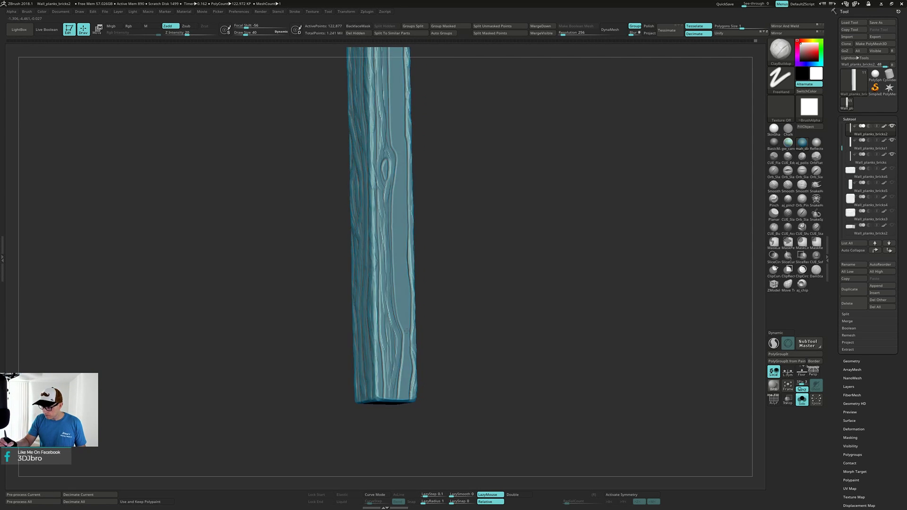
{"action": "right_click_drag", "start_coordinate": [386, 347], "coordinate": [373, 339]}
{"action": "left_click_drag", "start_coordinate": [373, 339], "coordinate": [378, 367]}
{"action": "right_click_drag", "start_coordinate": [375, 389], "coordinate": [391, 389], "text": "shift"}
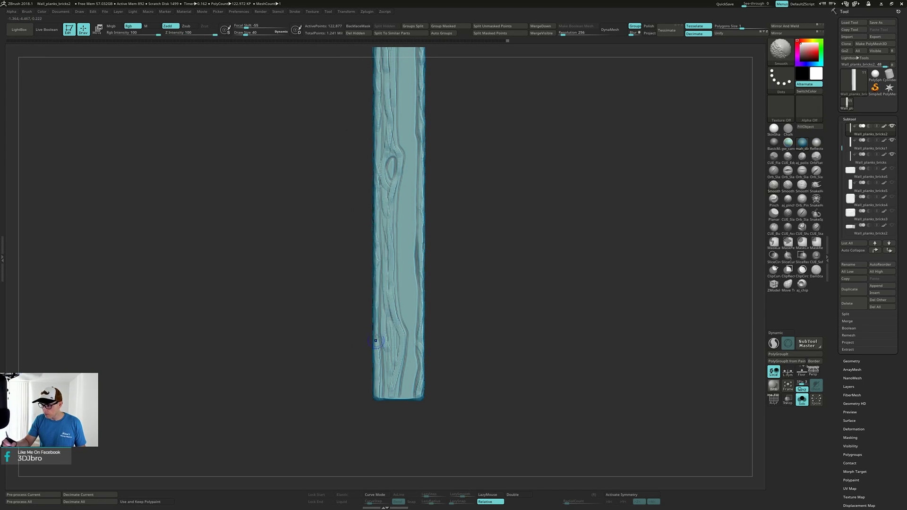
Sculpt grain strokes down the smooth strip to the right of the knot, from the top to the bottom end
{"action": "right_click_drag", "start_coordinate": [394, 241], "coordinate": [373, 401], "text": "alt"}
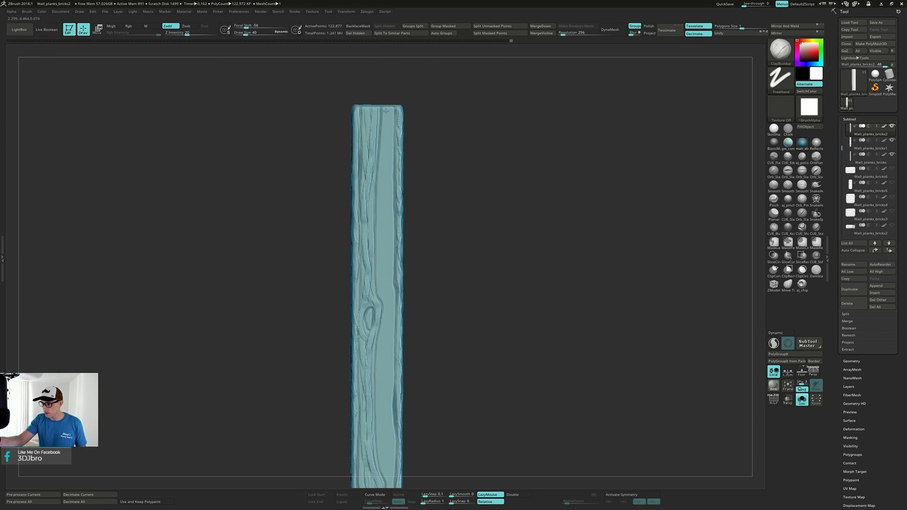
{"action": "left_click_drag", "start_coordinate": [386, 111], "coordinate": [383, 353]}
{"action": "right_click_drag", "start_coordinate": [383, 343], "coordinate": [379, 255], "text": "alt"}
{"action": "left_click_drag", "start_coordinate": [381, 255], "coordinate": [379, 370]}
{"action": "left_click_drag", "start_coordinate": [383, 338], "coordinate": [385, 369]}
{"action": "right_click_drag", "start_coordinate": [386, 351], "coordinate": [374, 348]}
{"action": "left_click_drag", "start_coordinate": [381, 360], "coordinate": [381, 392]}
{"action": "left_click_drag", "start_coordinate": [386, 352], "coordinate": [383, 377]}
{"action": "right_click_drag", "start_coordinate": [383, 369], "coordinate": [391, 364]}
{"action": "left_click_drag", "start_coordinate": [385, 393], "coordinate": [382, 454]}
Switch to the thin rightmost plank, subtool Wall_planks_bricks, and isolate it
{"action": "right_click_drag", "start_coordinate": [470, 360], "coordinate": [461, 317], "text": "alt"}
{"action": "right_click_drag", "start_coordinate": [461, 317], "coordinate": [455, 297]}
{"action": "key", "text": "alt+s"}
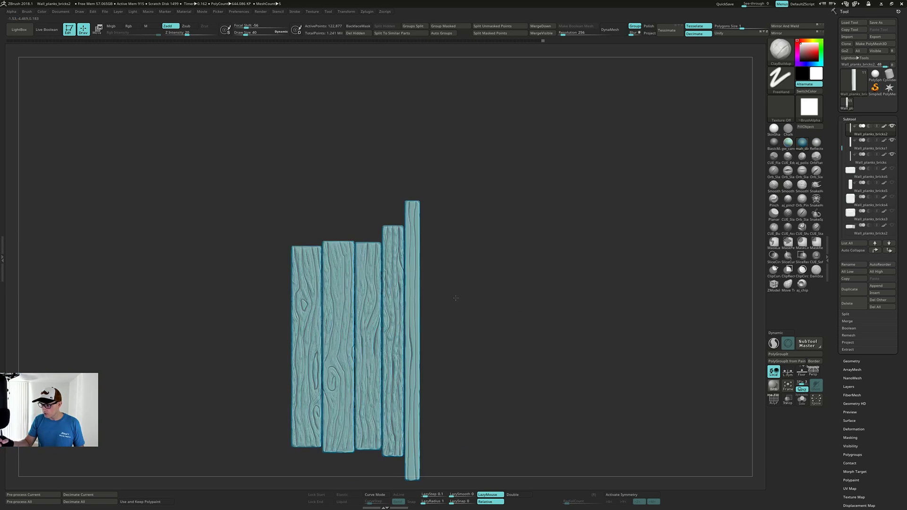
{"action": "left_click", "coordinate": [415, 274], "text": "alt"}
{"action": "key", "text": "alt+s"}
{"action": "left_click_drag", "start_coordinate": [429, 250], "coordinate": [426, 293], "text": "alt"}
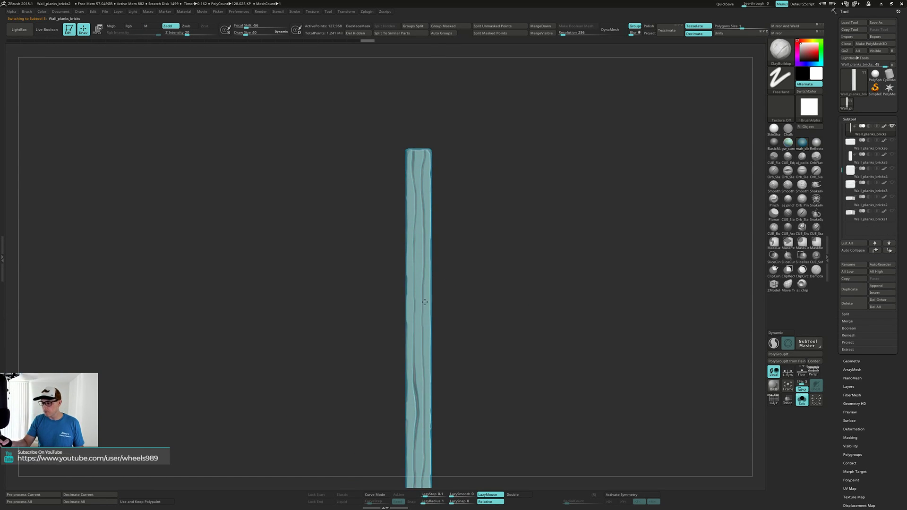
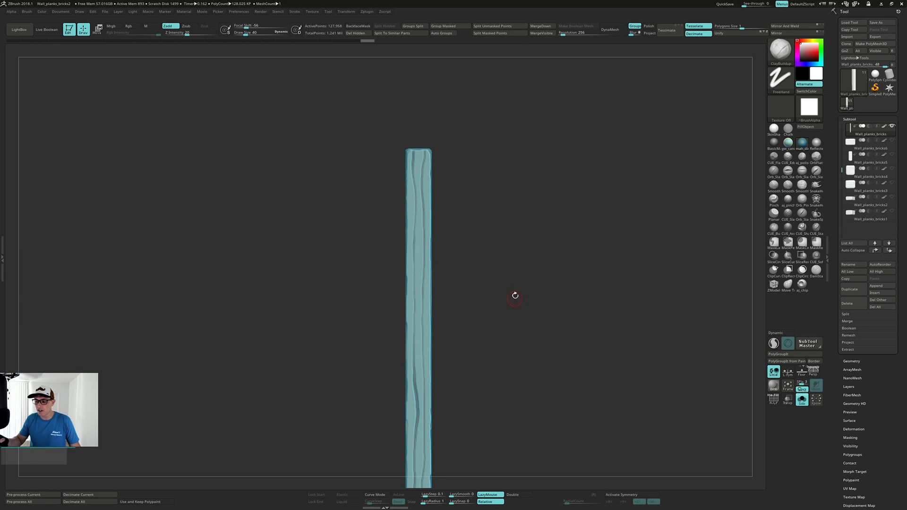
Sculpt ClayBuildup grain along the center strip of the thin plank's narrow face from top to bottom
{"action": "left_click_drag", "start_coordinate": [515, 295], "coordinate": [486, 286], "text": "alt"}
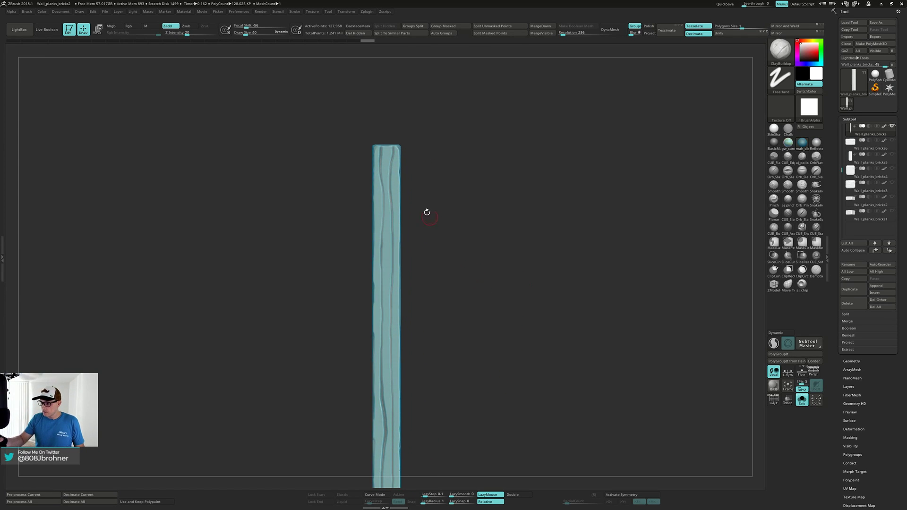
{"action": "left_click_drag", "start_coordinate": [387, 153], "coordinate": [386, 308]}
{"action": "right_click_drag", "start_coordinate": [385, 315], "coordinate": [388, 272], "text": "alt"}
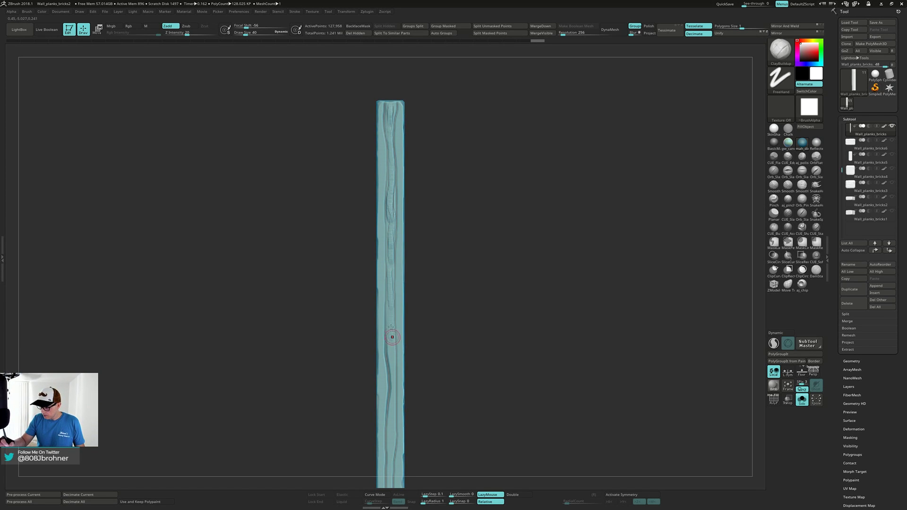
{"action": "right_click_drag", "start_coordinate": [393, 352], "coordinate": [392, 300], "text": "alt"}
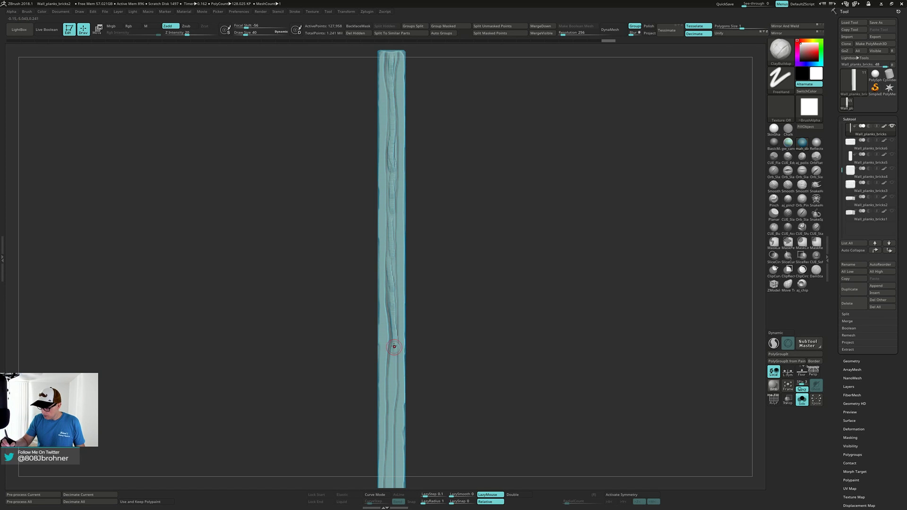
{"action": "left_click_drag", "start_coordinate": [394, 347], "coordinate": [393, 408]}
{"action": "right_click_drag", "start_coordinate": [388, 426], "coordinate": [395, 333], "text": "alt"}
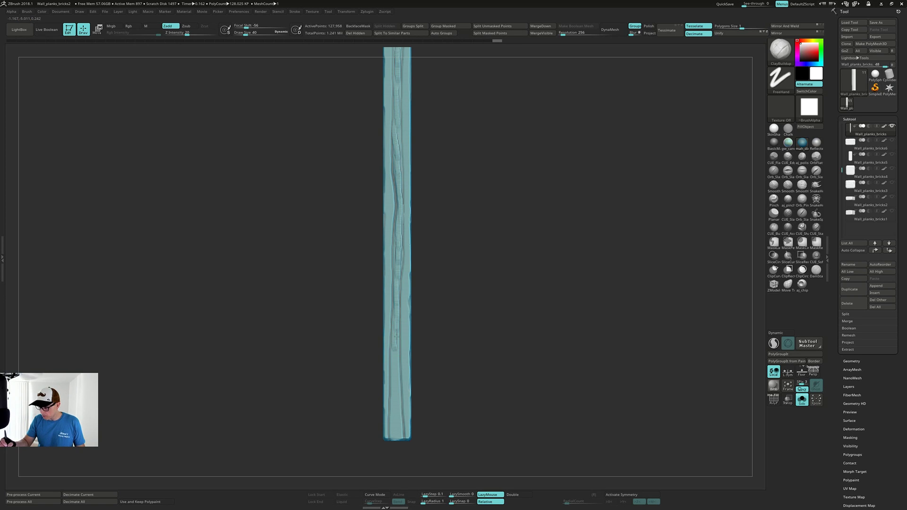
{"action": "left_click_drag", "start_coordinate": [397, 368], "coordinate": [395, 427]}
{"action": "left_click_drag", "start_coordinate": [397, 392], "coordinate": [396, 431]}
Add grain strokes along the right strip of the thin plank's narrow face
{"action": "right_click_drag", "start_coordinate": [437, 299], "coordinate": [390, 407], "text": "alt"}
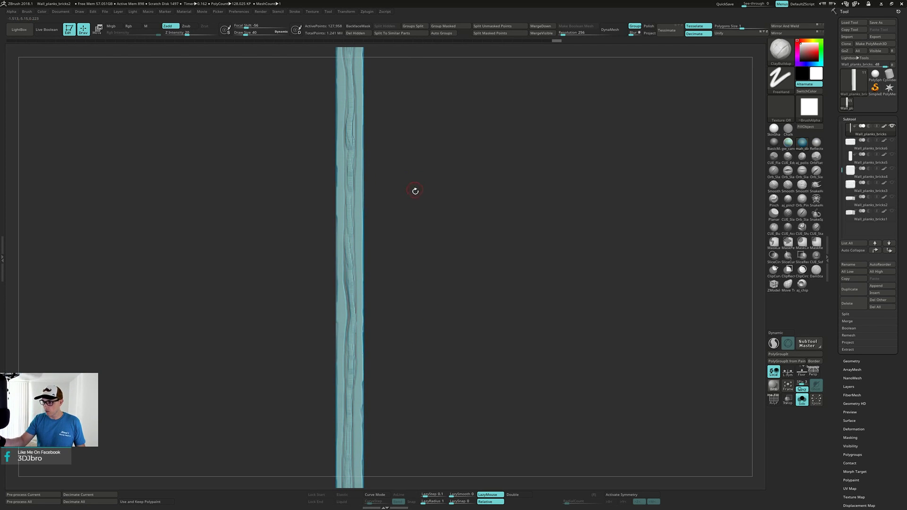
{"action": "right_click_drag", "start_coordinate": [416, 191], "coordinate": [417, 310]}
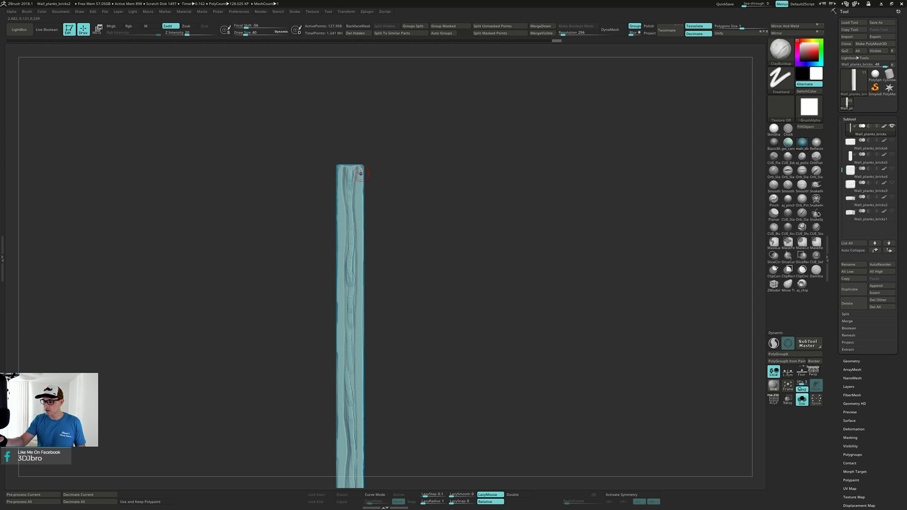
{"action": "left_click_drag", "start_coordinate": [361, 182], "coordinate": [359, 350]}
{"action": "right_click_drag", "start_coordinate": [359, 351], "coordinate": [361, 264], "text": "alt"}
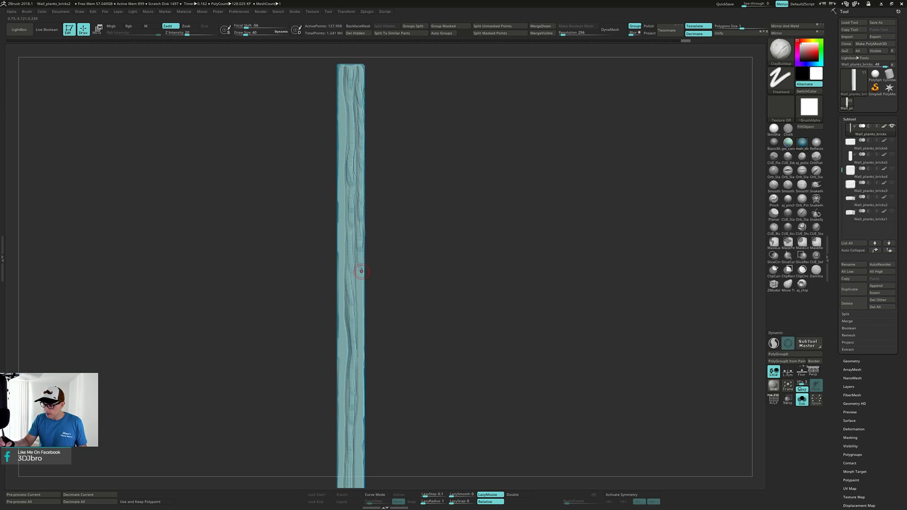
{"action": "mouse_move", "coordinate": [362, 295]}
{"action": "left_mouse_down"}
{"action": "mouse_move", "coordinate": [355, 393]}
{"action": "mouse_move", "coordinate": [370, 332]}
{"action": "mouse_move", "coordinate": [353, 378]}
{"action": "left_mouse_up"}
{"action": "left_click_drag", "start_coordinate": [354, 337], "coordinate": [358, 445]}
Add grain strokes along the left strip of the thin plank's narrow face down to the bottom end
{"action": "left_click_drag", "start_coordinate": [404, 326], "coordinate": [426, 418], "text": "alt"}
{"action": "left_click_drag", "start_coordinate": [419, 191], "coordinate": [422, 320], "text": "alt"}
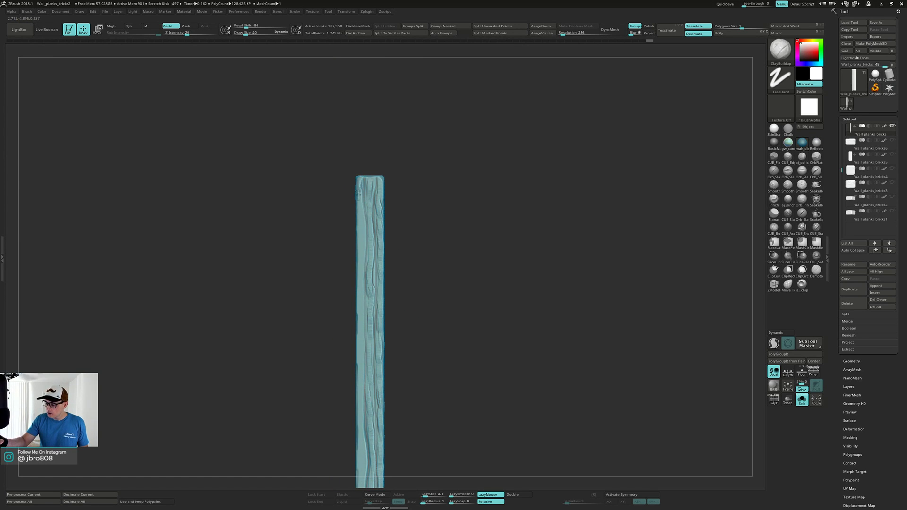
{"action": "mouse_move", "coordinate": [356, 218]}
{"action": "left_mouse_down"}
{"action": "mouse_move", "coordinate": [358, 270]}
{"action": "mouse_move", "coordinate": [367, 217]}
{"action": "mouse_move", "coordinate": [366, 330]}
{"action": "mouse_move", "coordinate": [378, 217]}
{"action": "mouse_move", "coordinate": [380, 350]}
{"action": "left_mouse_up"}
{"action": "right_click_drag", "start_coordinate": [379, 354], "coordinate": [384, 287], "text": "alt"}
{"action": "left_click_drag", "start_coordinate": [383, 292], "coordinate": [383, 375]}
{"action": "right_click_drag", "start_coordinate": [380, 333], "coordinate": [380, 255], "text": "alt"}
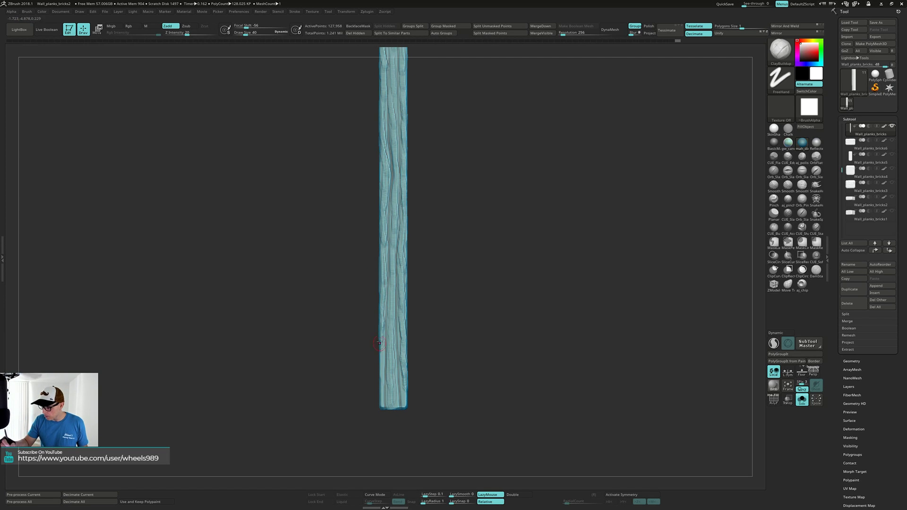
{"action": "left_click_drag", "start_coordinate": [380, 382], "coordinate": [379, 401]}
On the thin plank's adjacent wider face, sculpt grain into the left strip near the top end
{"action": "mouse_move", "coordinate": [457, 289]}
{"action": "right_mouse_down"}
{"action": "mouse_move", "coordinate": [446, 287]}
{"action": "mouse_move", "coordinate": [444, 274]}
{"action": "right_mouse_up"}
{"action": "right_click_drag", "start_coordinate": [476, 229], "coordinate": [449, 401], "text": "alt"}
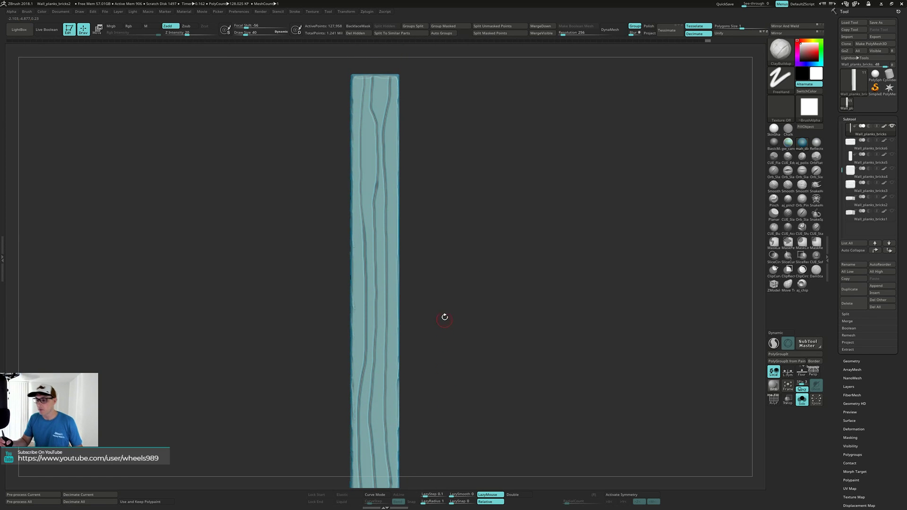
{"action": "right_click_drag", "start_coordinate": [371, 112], "coordinate": [377, 137], "text": "alt"}
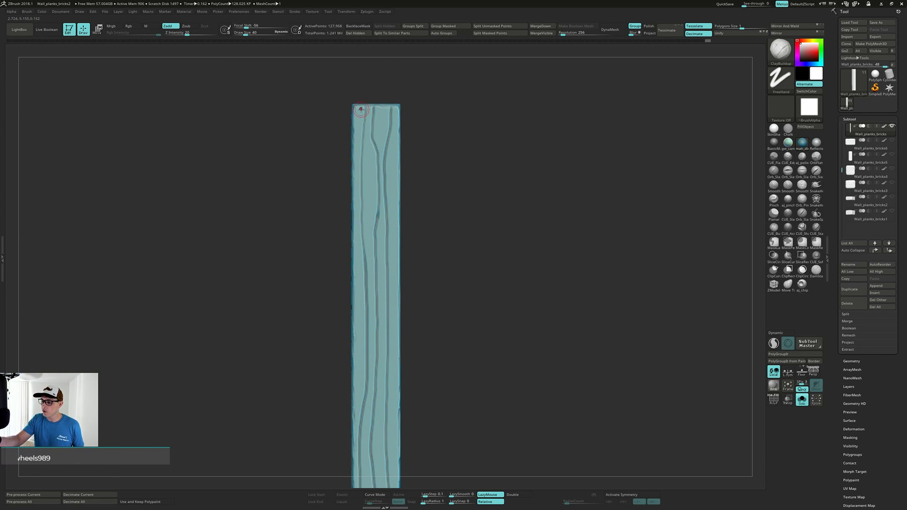
{"action": "left_click_drag", "start_coordinate": [354, 126], "coordinate": [357, 152]}
{"action": "mouse_move", "coordinate": [357, 152]}
{"action": "right_mouse_down"}
{"action": "mouse_move", "coordinate": [393, 147]}
{"action": "mouse_move", "coordinate": [361, 136]}
{"action": "right_mouse_up"}
{"action": "left_click_drag", "start_coordinate": [359, 132], "coordinate": [356, 171]}
{"action": "right_click_drag", "start_coordinate": [355, 163], "coordinate": [366, 154]}
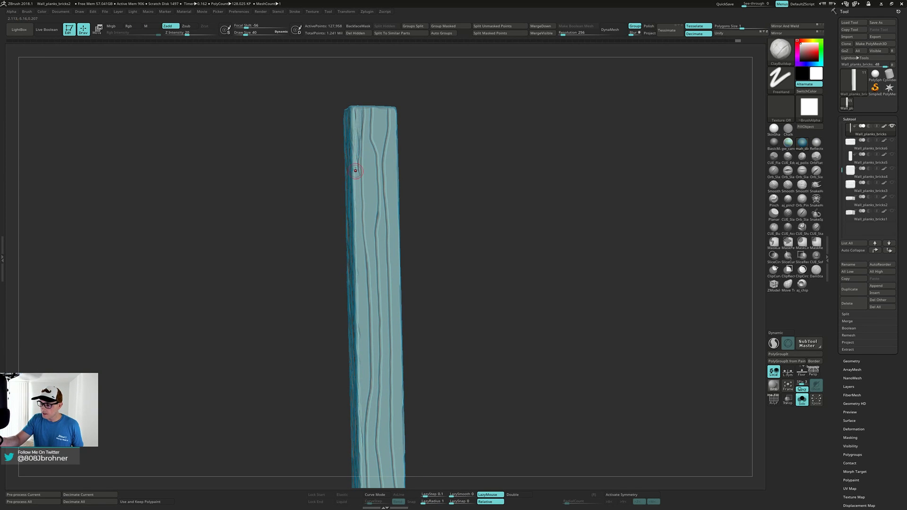
Continue the grain down the upper half of the wider face's left strip and its corner edge
{"action": "left_click_drag", "start_coordinate": [357, 178], "coordinate": [358, 231]}
{"action": "mouse_move", "coordinate": [358, 227]}
{"action": "right_mouse_down"}
{"action": "mouse_move", "coordinate": [378, 214]}
{"action": "mouse_move", "coordinate": [361, 206]}
{"action": "right_mouse_up"}
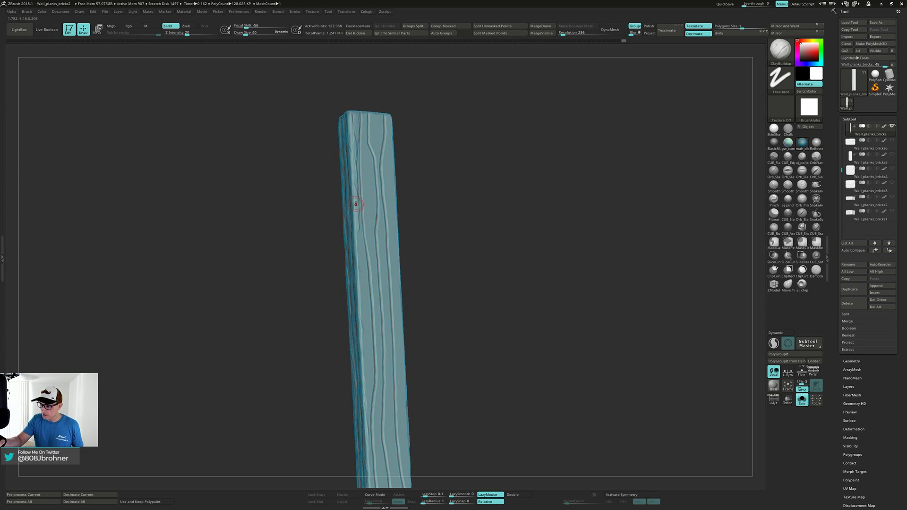
{"action": "left_click_drag", "start_coordinate": [358, 218], "coordinate": [361, 239]}
{"action": "right_click_drag", "start_coordinate": [362, 239], "coordinate": [352, 243]}
{"action": "left_click_drag", "start_coordinate": [360, 256], "coordinate": [362, 277]}
{"action": "right_click_drag", "start_coordinate": [362, 279], "coordinate": [359, 275]}
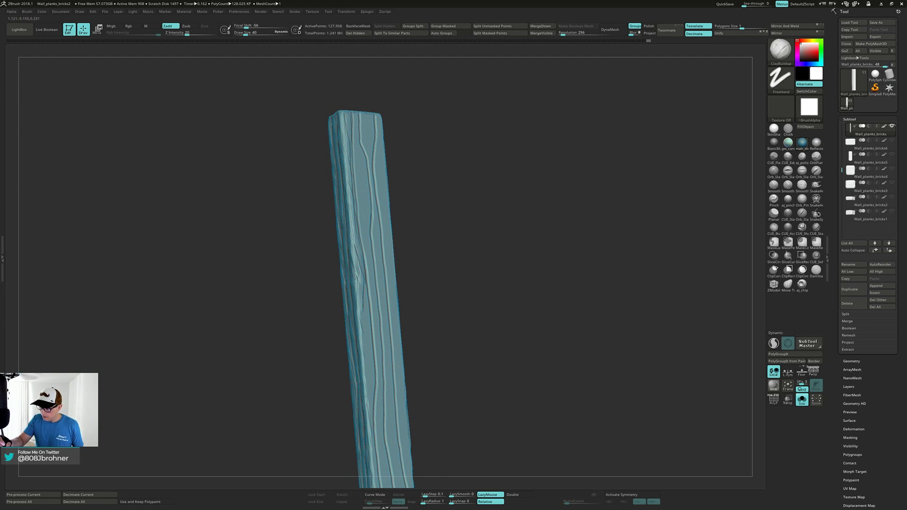
{"action": "left_click_drag", "start_coordinate": [359, 278], "coordinate": [360, 292]}
Carry the grain along the lower half of the wider face's left strip toward the bottom end
{"action": "right_click_drag", "start_coordinate": [360, 292], "coordinate": [352, 223], "text": "alt"}
{"action": "left_click_drag", "start_coordinate": [346, 235], "coordinate": [349, 245]}
{"action": "right_click_drag", "start_coordinate": [349, 243], "coordinate": [358, 234]}
{"action": "left_click_drag", "start_coordinate": [356, 233], "coordinate": [354, 246]}
{"action": "right_click_drag", "start_coordinate": [354, 265], "coordinate": [356, 270]}
{"action": "left_click_drag", "start_coordinate": [355, 274], "coordinate": [354, 301]}
{"action": "mouse_move", "coordinate": [354, 301]}
{"action": "right_mouse_down"}
{"action": "mouse_move", "coordinate": [358, 237]}
{"action": "mouse_move", "coordinate": [349, 317]}
{"action": "right_mouse_up"}
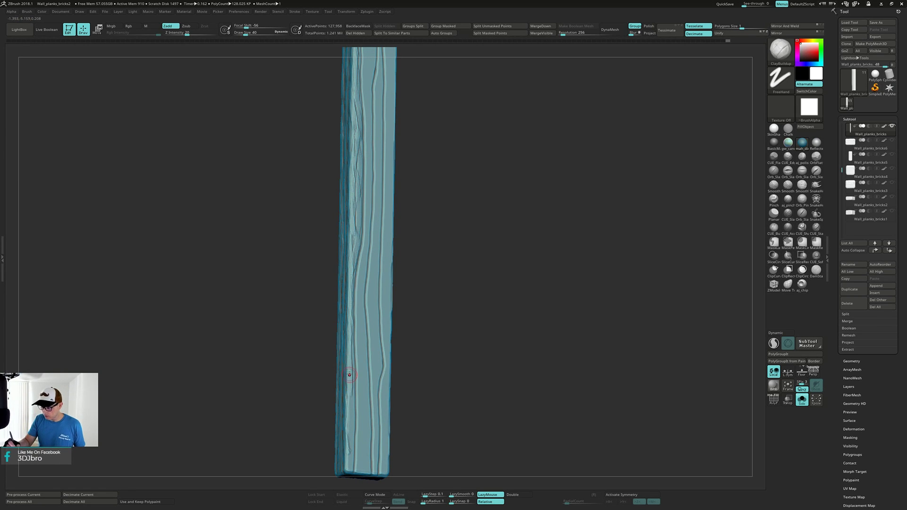
{"action": "right_click_drag", "start_coordinate": [350, 375], "coordinate": [352, 289]}
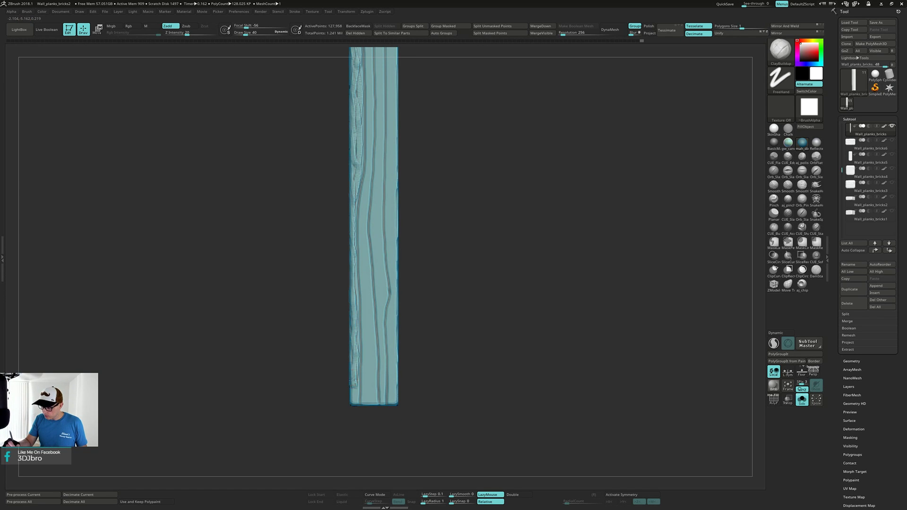
Sculpt grain strokes into the second strip from the left on the wider face, down its upper half
{"action": "mouse_move", "coordinate": [357, 382]}
{"action": "right_mouse_down"}
{"action": "mouse_move", "coordinate": [380, 244]}
{"action": "mouse_move", "coordinate": [385, 233]}
{"action": "mouse_move", "coordinate": [404, 234]}
{"action": "right_mouse_up"}
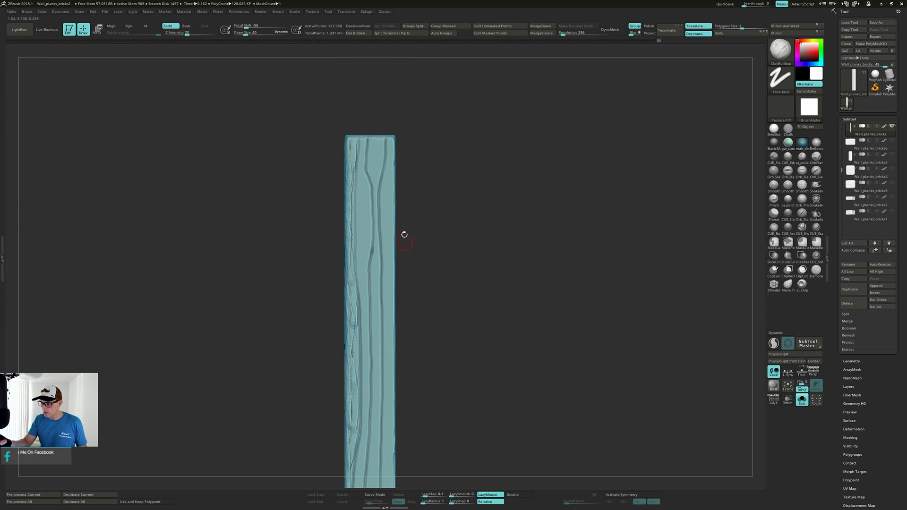
{"action": "left_click_drag", "start_coordinate": [356, 146], "coordinate": [363, 298]}
{"action": "right_click_drag", "start_coordinate": [362, 305], "coordinate": [367, 241], "text": "alt"}
{"action": "left_click_drag", "start_coordinate": [367, 239], "coordinate": [367, 358]}
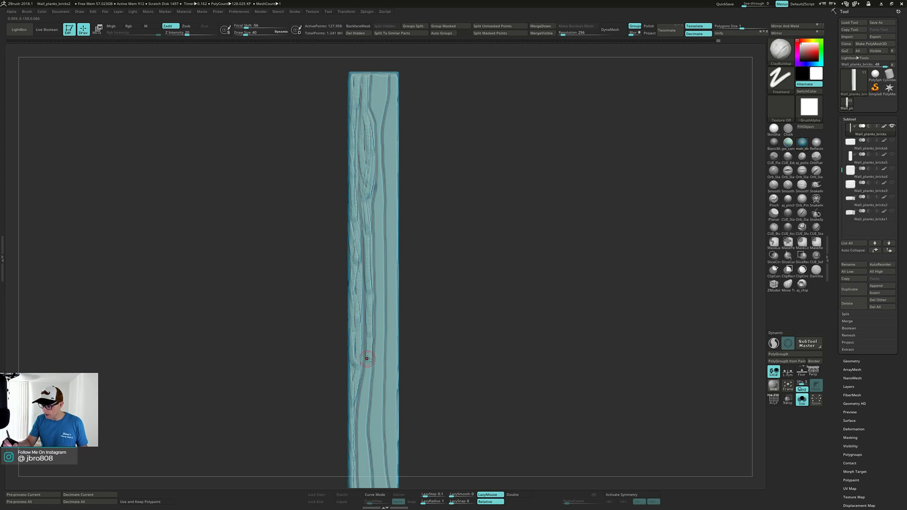
Continue the second strip's grain down the lower half of the wider face to the bottom end
{"action": "right_click_drag", "start_coordinate": [366, 358], "coordinate": [375, 274], "text": "alt"}
{"action": "left_click_drag", "start_coordinate": [375, 276], "coordinate": [374, 406]}
{"action": "right_click_drag", "start_coordinate": [375, 407], "coordinate": [370, 278], "text": "alt"}
{"action": "left_click_drag", "start_coordinate": [369, 301], "coordinate": [376, 411]}
{"action": "mouse_move", "coordinate": [372, 377]}
{"action": "left_mouse_down"}
{"action": "mouse_move", "coordinate": [373, 420]}
{"action": "mouse_move", "coordinate": [382, 419]}
{"action": "left_mouse_up"}
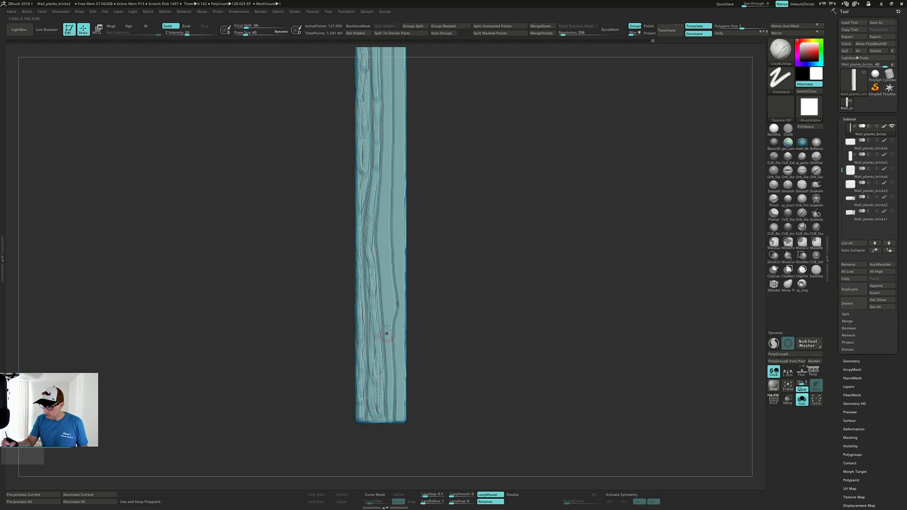
Sculpt grain into the wider face's third strip from the top end to about mid-length
{"action": "right_click_drag", "start_coordinate": [387, 327], "coordinate": [378, 418], "text": "alt"}
{"action": "right_click_drag", "start_coordinate": [427, 153], "coordinate": [403, 336], "text": "alt"}
{"action": "left_click_drag", "start_coordinate": [350, 165], "coordinate": [354, 205]}
{"action": "right_click_drag", "start_coordinate": [353, 204], "coordinate": [358, 176], "text": "alt"}
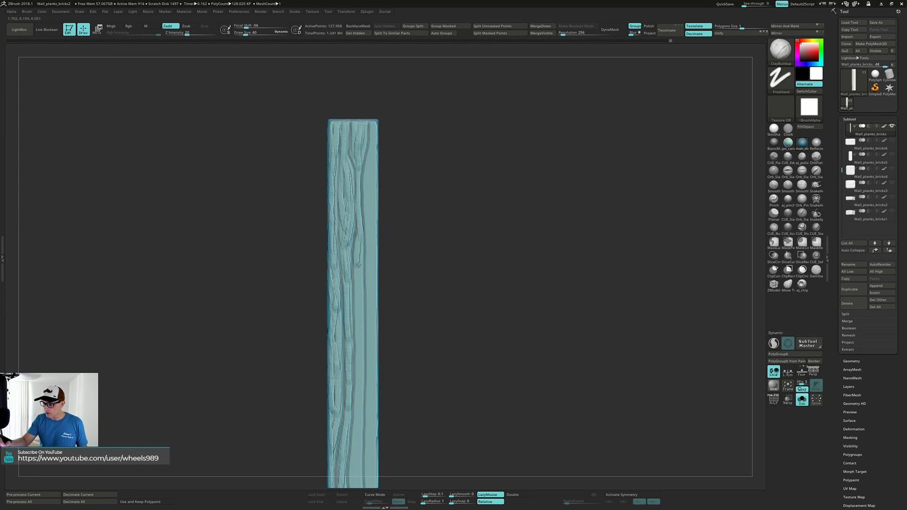
{"action": "left_click_drag", "start_coordinate": [359, 243], "coordinate": [359, 275]}
{"action": "right_click_drag", "start_coordinate": [359, 276], "coordinate": [364, 223], "text": "alt"}
{"action": "left_click_drag", "start_coordinate": [363, 224], "coordinate": [360, 341]}
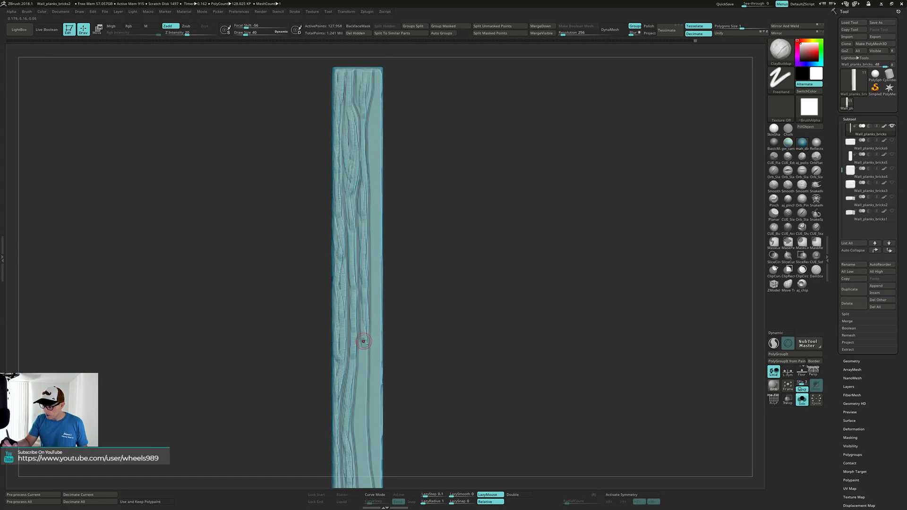
Carry the third strip's grain down the lower half of the wider face to the bottom end
{"action": "right_click_drag", "start_coordinate": [360, 340], "coordinate": [369, 283], "text": "alt"}
{"action": "left_click_drag", "start_coordinate": [368, 284], "coordinate": [368, 326]}
{"action": "left_click_drag", "start_coordinate": [367, 283], "coordinate": [365, 381]}
{"action": "right_click_drag", "start_coordinate": [364, 380], "coordinate": [358, 319], "text": "alt"}
{"action": "left_click_drag", "start_coordinate": [359, 320], "coordinate": [366, 382]}
{"action": "left_click_drag", "start_coordinate": [368, 350], "coordinate": [367, 385]}
{"action": "right_click_drag", "start_coordinate": [367, 384], "coordinate": [371, 329], "text": "alt"}
{"action": "left_click_drag", "start_coordinate": [370, 327], "coordinate": [372, 420]}
Sculpt grain into the wider face's rightmost strip from the top end to about mid-length
{"action": "right_click_drag", "start_coordinate": [389, 305], "coordinate": [371, 452], "text": "alt"}
{"action": "right_click_drag", "start_coordinate": [399, 225], "coordinate": [399, 349], "text": "alt"}
{"action": "left_click_drag", "start_coordinate": [362, 159], "coordinate": [359, 320]}
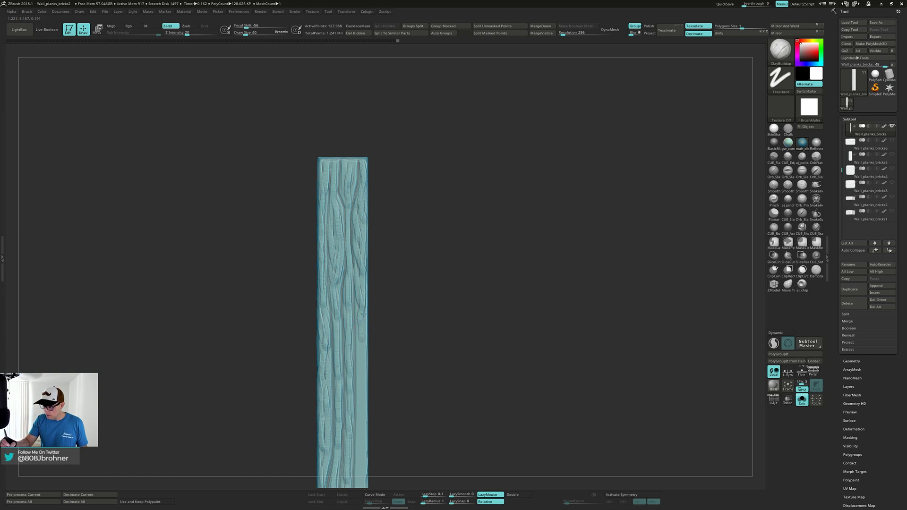
{"action": "right_click_drag", "start_coordinate": [364, 314], "coordinate": [368, 263], "text": "alt"}
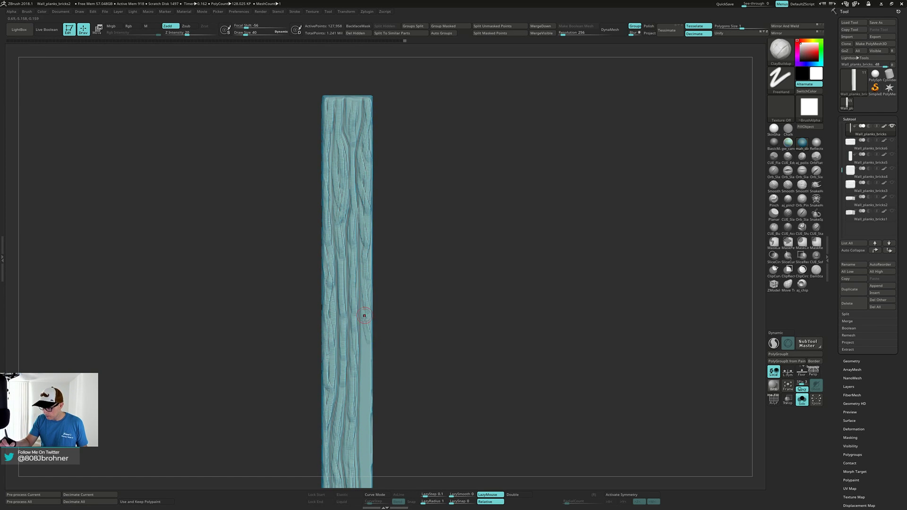
{"action": "right_click_drag", "start_coordinate": [366, 392], "coordinate": [366, 317], "text": "alt"}
{"action": "right_click_drag", "start_coordinate": [368, 281], "coordinate": [364, 282]}
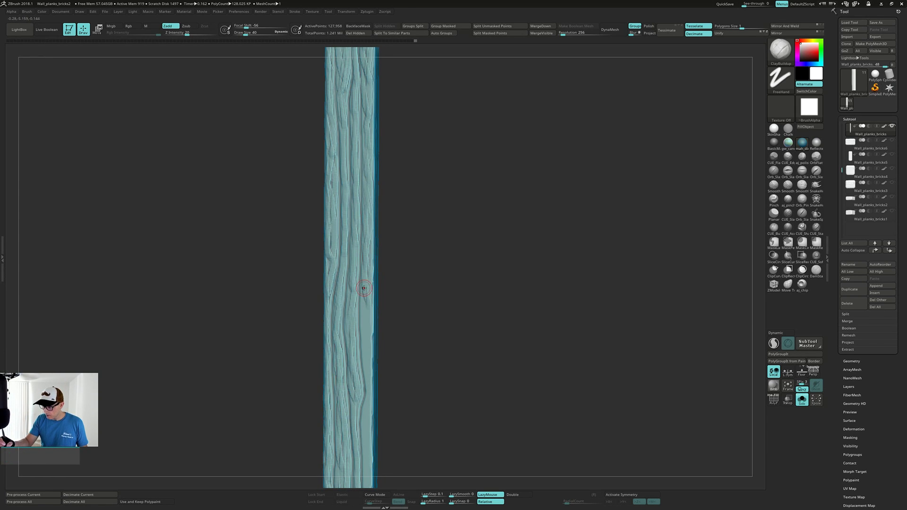
Finish the rightmost strip and its corner edge with grain strokes down to the bottom end of the wider face
{"action": "left_click_drag", "start_coordinate": [365, 287], "coordinate": [369, 359]}
{"action": "right_click_drag", "start_coordinate": [371, 320], "coordinate": [367, 321]}
{"action": "left_click_drag", "start_coordinate": [369, 322], "coordinate": [370, 363]}
{"action": "right_click_drag", "start_coordinate": [367, 347], "coordinate": [371, 347]}
{"action": "left_click_drag", "start_coordinate": [367, 351], "coordinate": [369, 379]}
{"action": "mouse_move", "coordinate": [368, 373]}
{"action": "right_mouse_down"}
{"action": "mouse_move", "coordinate": [372, 352]}
{"action": "mouse_move", "coordinate": [381, 393]}
{"action": "mouse_move", "coordinate": [385, 313]}
{"action": "mouse_move", "coordinate": [369, 306]}
{"action": "right_mouse_up"}
{"action": "left_click_drag", "start_coordinate": [369, 350], "coordinate": [371, 384]}
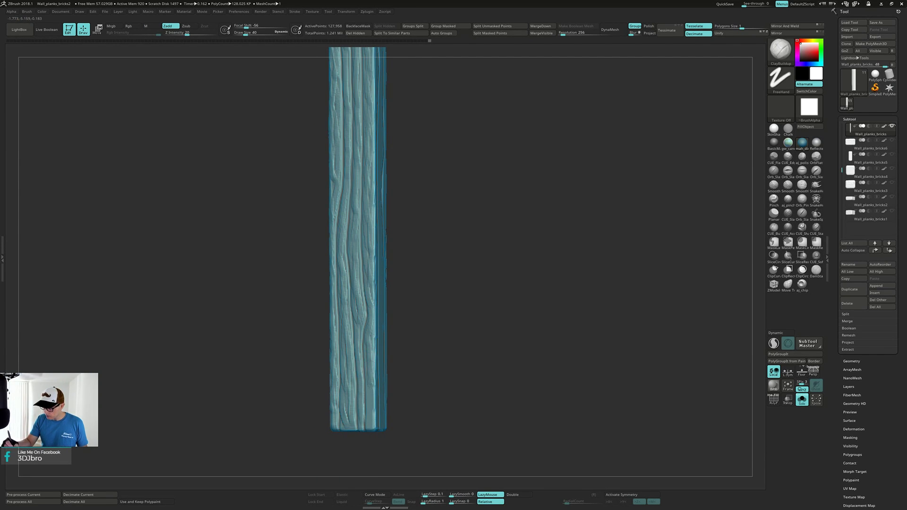
On the plank's opposite narrow face, sculpt grain into the left and middle strips from the top end down the upper half
{"action": "right_click_drag", "start_coordinate": [370, 338], "coordinate": [355, 321]}
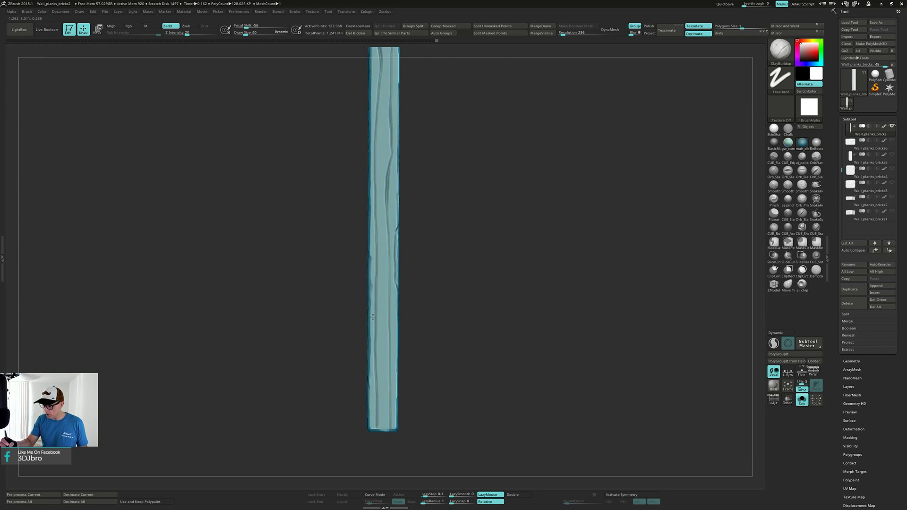
{"action": "right_click_drag", "start_coordinate": [417, 293], "coordinate": [414, 225], "text": "ctrl"}
{"action": "right_click_drag", "start_coordinate": [430, 192], "coordinate": [427, 242], "text": "alt"}
{"action": "right_click_drag", "start_coordinate": [421, 172], "coordinate": [418, 254], "text": "alt"}
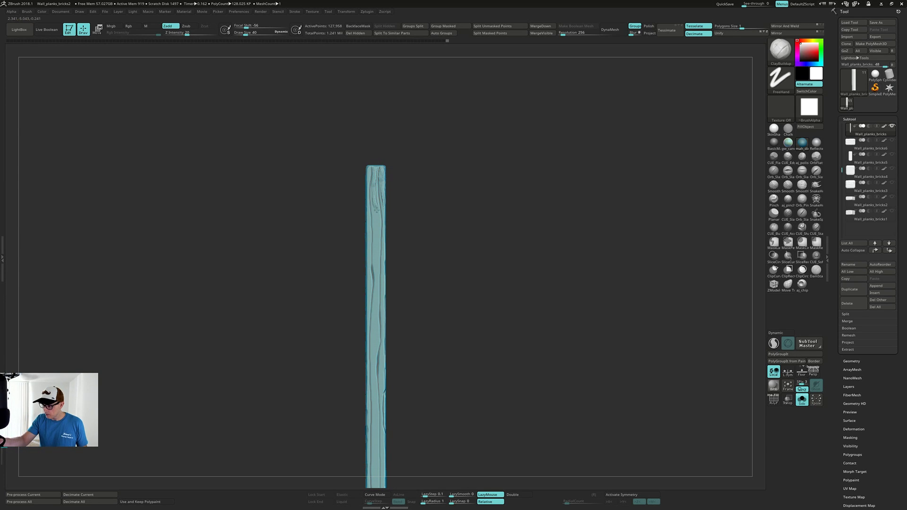
{"action": "right_click_drag", "start_coordinate": [368, 169], "coordinate": [367, 174]}
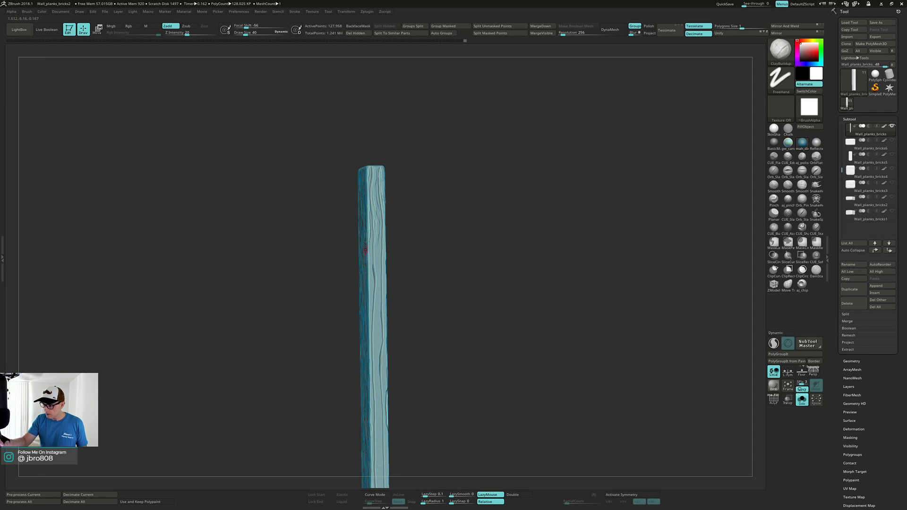
{"action": "mouse_move", "coordinate": [367, 242]}
{"action": "right_mouse_down"}
{"action": "mouse_move", "coordinate": [380, 226]}
{"action": "mouse_move", "coordinate": [371, 225]}
{"action": "mouse_move", "coordinate": [404, 222]}
{"action": "mouse_move", "coordinate": [425, 234]}
{"action": "mouse_move", "coordinate": [424, 261]}
{"action": "mouse_move", "coordinate": [423, 235]}
{"action": "mouse_move", "coordinate": [393, 218]}
{"action": "mouse_move", "coordinate": [386, 300]}
{"action": "mouse_move", "coordinate": [395, 244]}
{"action": "right_mouse_up"}
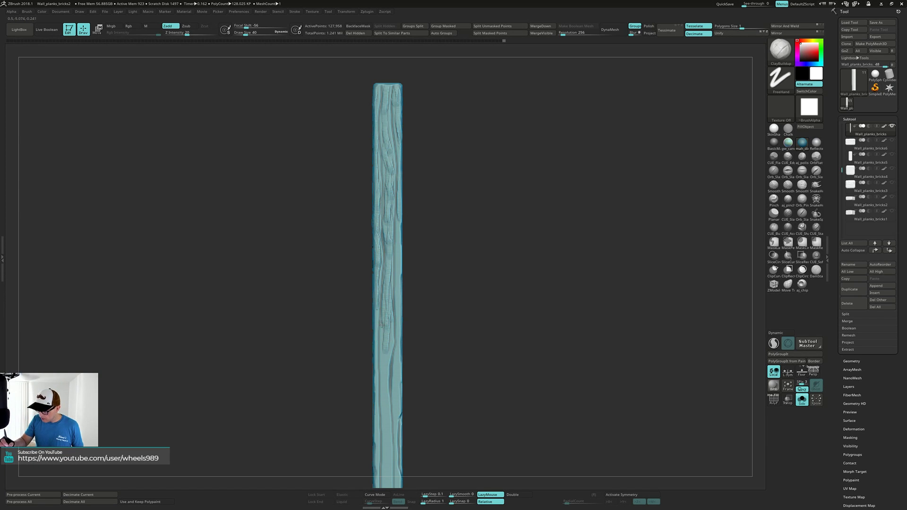
Continue the grain on this narrow face's left and middle strips down to the bottom end
{"action": "right_click_drag", "start_coordinate": [385, 345], "coordinate": [397, 270]}
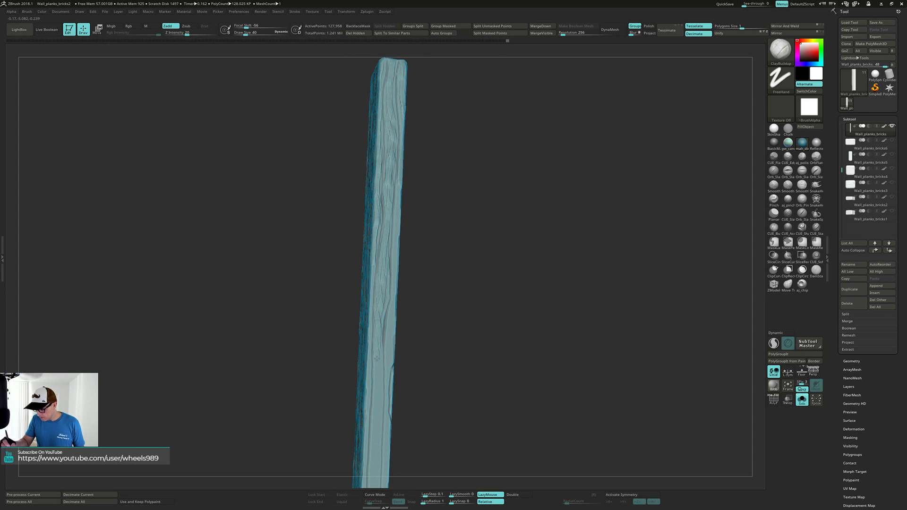
{"action": "right_click_drag", "start_coordinate": [374, 376], "coordinate": [376, 301]}
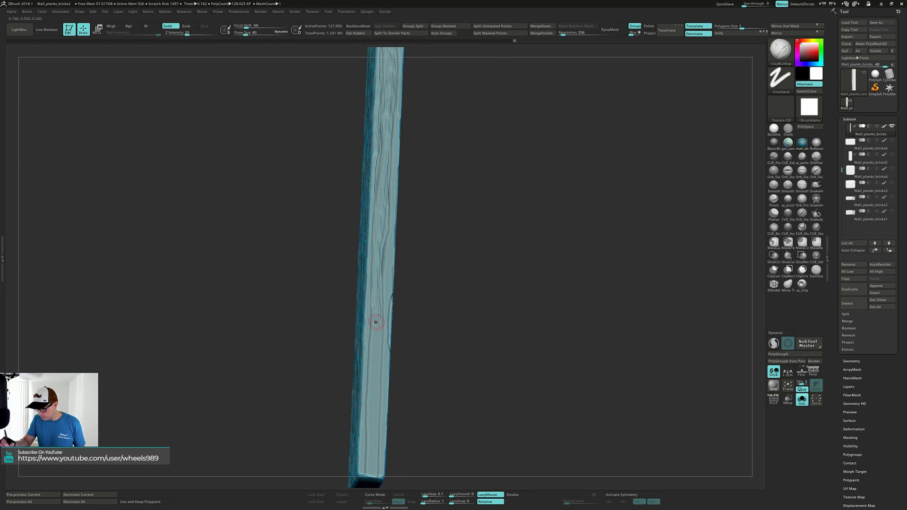
{"action": "right_click_drag", "start_coordinate": [377, 368], "coordinate": [377, 314]}
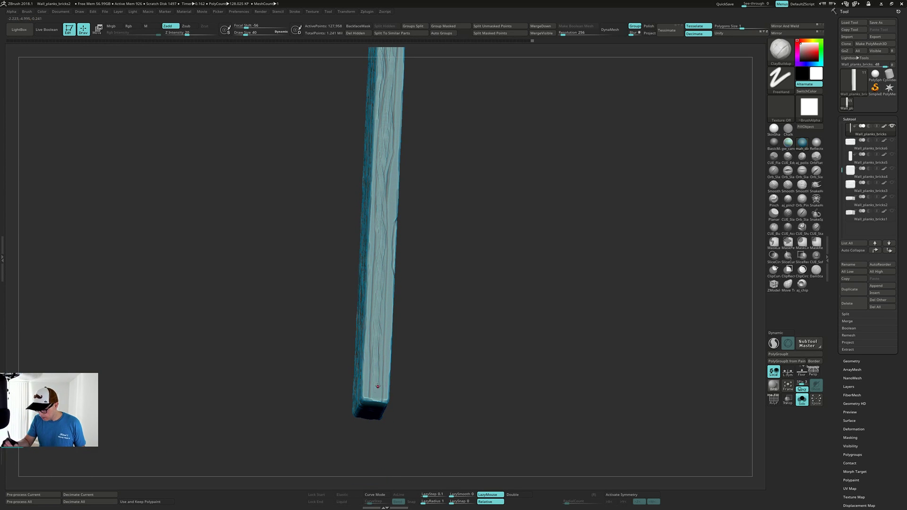
{"action": "right_click_drag", "start_coordinate": [386, 349], "coordinate": [393, 354]}
{"action": "right_click_drag", "start_coordinate": [390, 271], "coordinate": [373, 306], "text": "alt"}
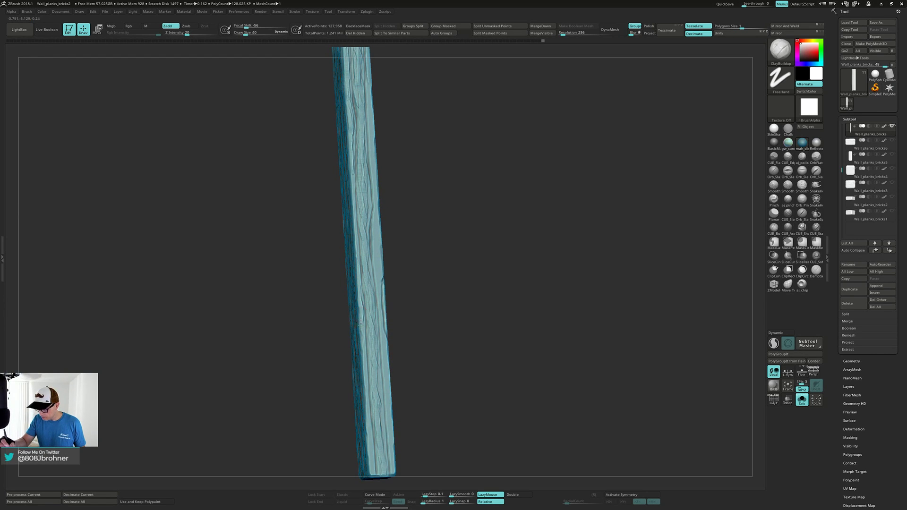
{"action": "right_click_drag", "start_coordinate": [371, 353], "coordinate": [366, 281], "text": "alt"}
{"action": "left_click_drag", "start_coordinate": [362, 298], "coordinate": [360, 316]}
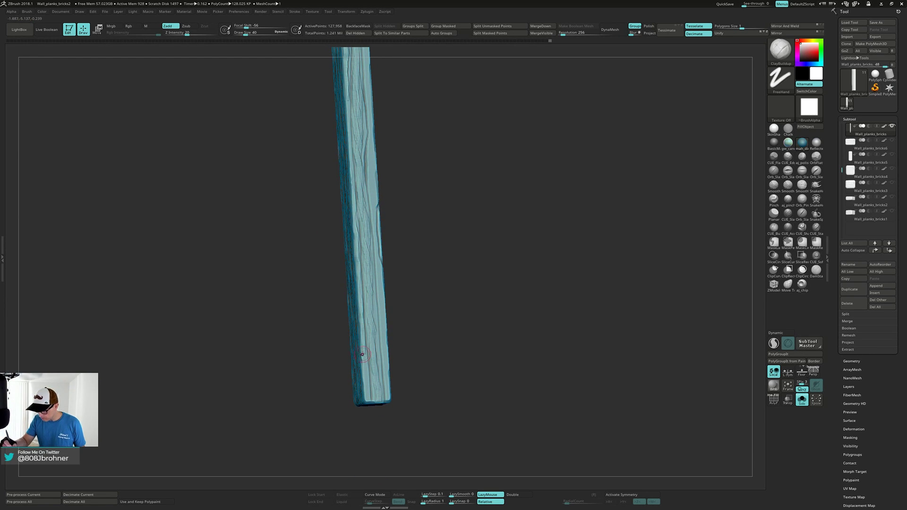
{"action": "left_click_drag", "start_coordinate": [363, 354], "coordinate": [367, 395]}
Add grain strokes along the narrow face's right edge from the top end to below mid-length
{"action": "mouse_move", "coordinate": [402, 293]}
{"action": "right_mouse_down"}
{"action": "mouse_move", "coordinate": [375, 274]}
{"action": "mouse_move", "coordinate": [410, 261]}
{"action": "right_mouse_up"}
{"action": "right_click_drag", "start_coordinate": [435, 176], "coordinate": [439, 367], "text": "shift"}
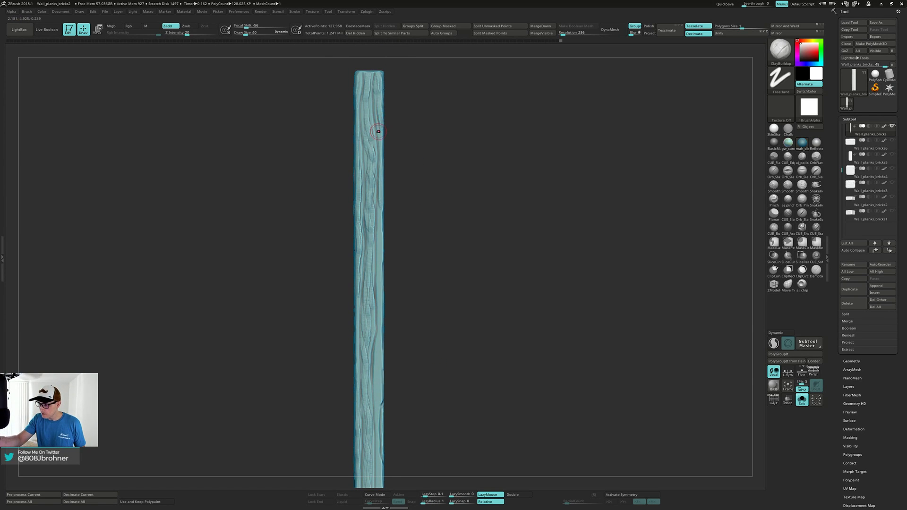
{"action": "left_click_drag", "start_coordinate": [382, 150], "coordinate": [382, 311]}
{"action": "right_click_drag", "start_coordinate": [384, 317], "coordinate": [380, 242], "text": "alt"}
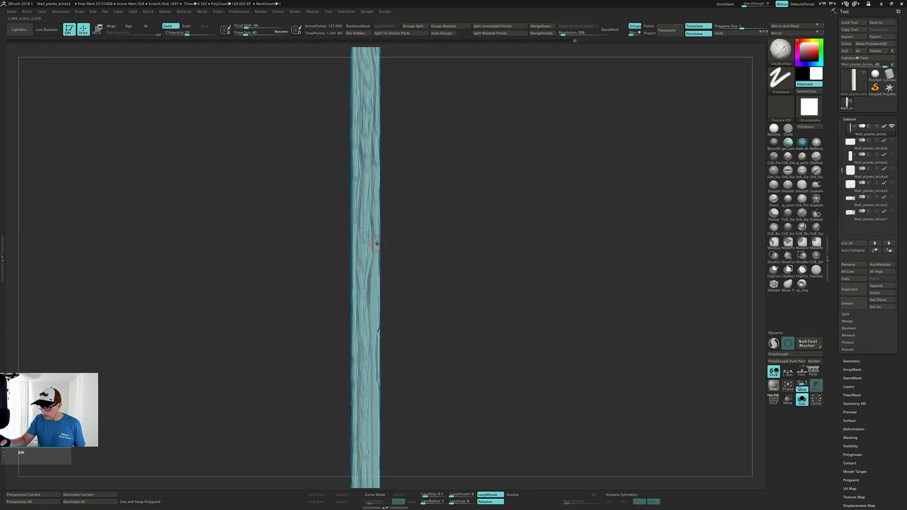
{"action": "left_click_drag", "start_coordinate": [380, 259], "coordinate": [377, 328]}
Finish the grain along the narrow face's right strip and corner edge down to the bottom end
{"action": "right_click_drag", "start_coordinate": [377, 328], "coordinate": [375, 289], "text": "alt"}
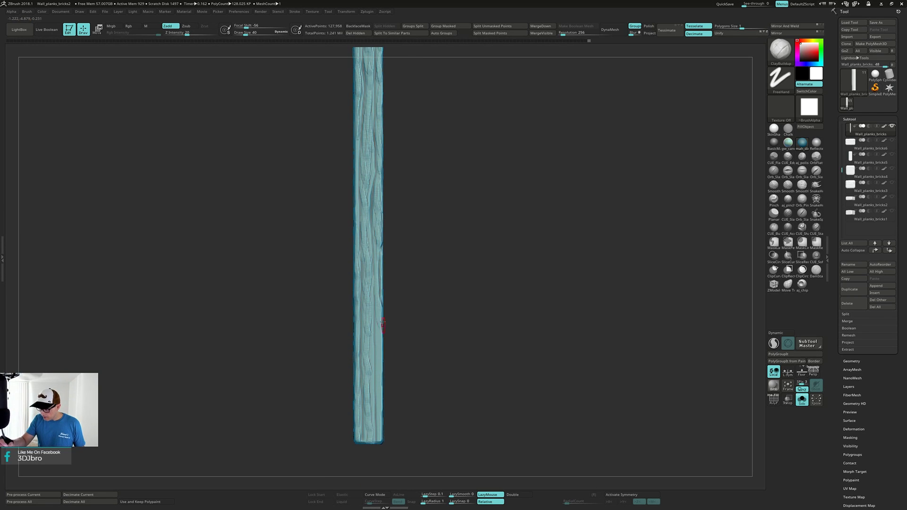
{"action": "left_click_drag", "start_coordinate": [379, 328], "coordinate": [377, 350]}
{"action": "right_click_drag", "start_coordinate": [388, 350], "coordinate": [385, 283], "text": "alt"}
{"action": "left_click_drag", "start_coordinate": [374, 279], "coordinate": [379, 306]}
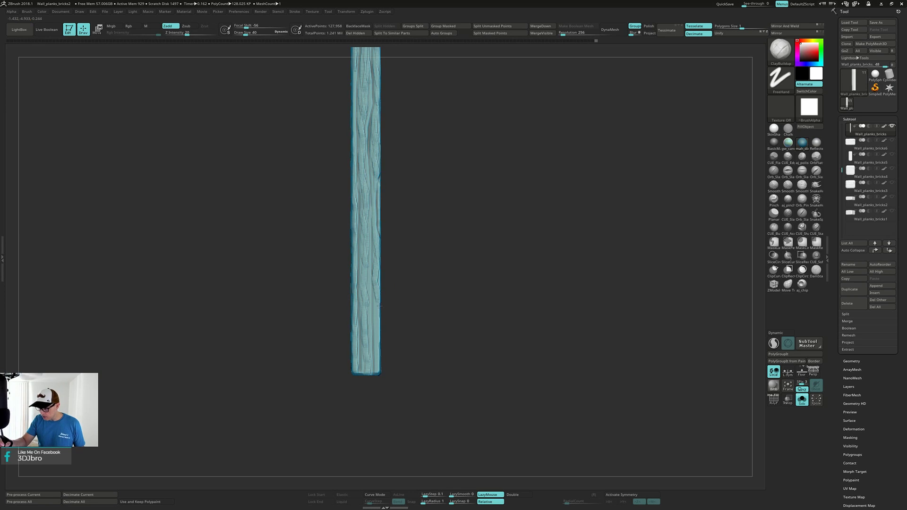
{"action": "mouse_move", "coordinate": [399, 293]}
{"action": "right_mouse_down"}
{"action": "mouse_move", "coordinate": [374, 290]}
{"action": "mouse_move", "coordinate": [376, 274]}
{"action": "right_mouse_up"}
{"action": "left_click_drag", "start_coordinate": [376, 303], "coordinate": [376, 332]}
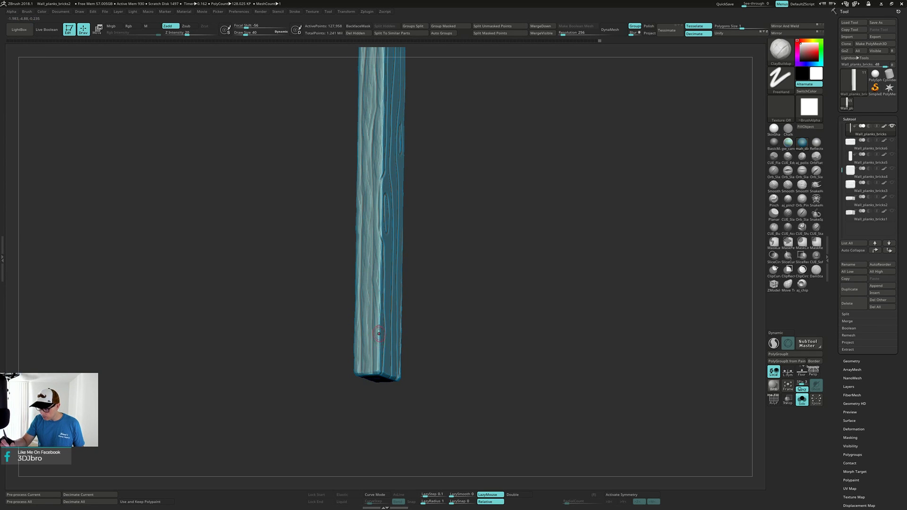
{"action": "right_click_drag", "start_coordinate": [378, 334], "coordinate": [378, 312]}
On the remaining wide face with the knots, sculpt grain along the left edge strip from the top end downward
{"action": "right_click_drag", "start_coordinate": [377, 344], "coordinate": [386, 372]}
{"action": "right_click_drag", "start_coordinate": [468, 246], "coordinate": [449, 248]}
{"action": "right_click_drag", "start_coordinate": [477, 188], "coordinate": [501, 348]}
{"action": "right_click_drag", "start_coordinate": [452, 178], "coordinate": [462, 171]}
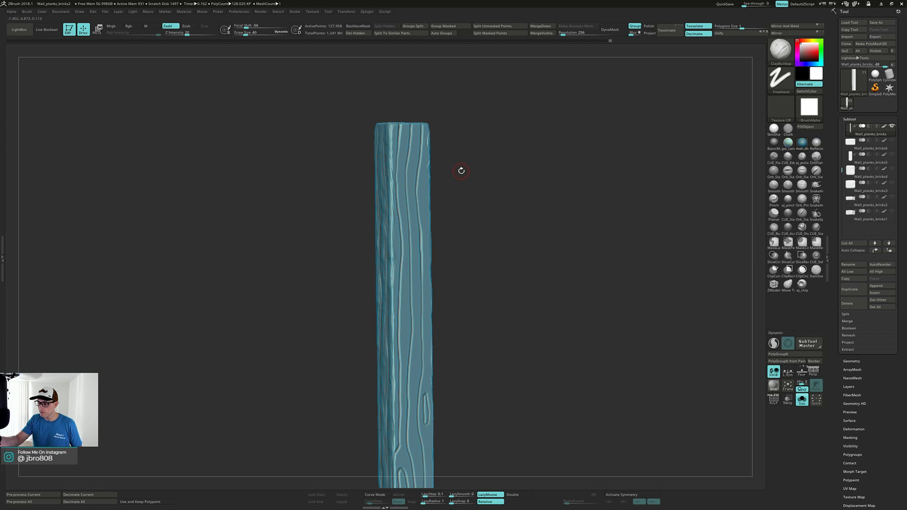
{"action": "right_click_drag", "start_coordinate": [408, 128], "coordinate": [393, 128]}
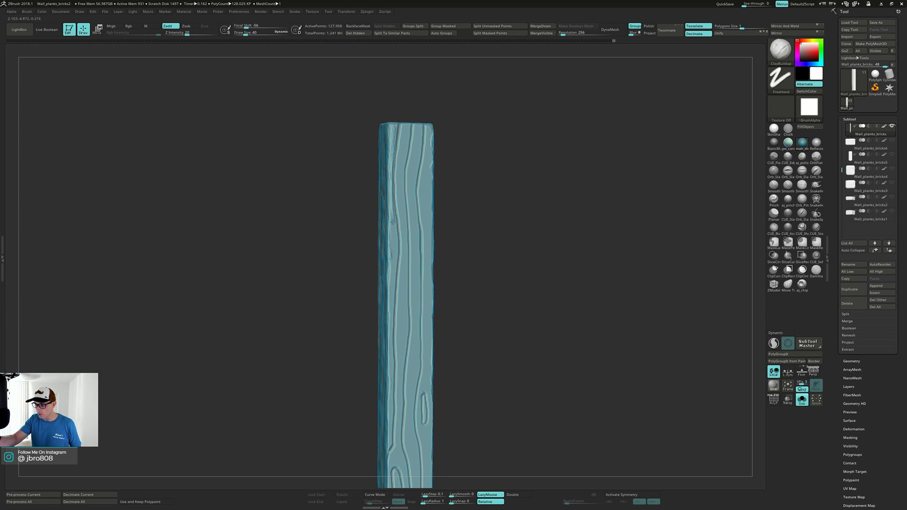
{"action": "left_click_drag", "start_coordinate": [391, 226], "coordinate": [392, 285]}
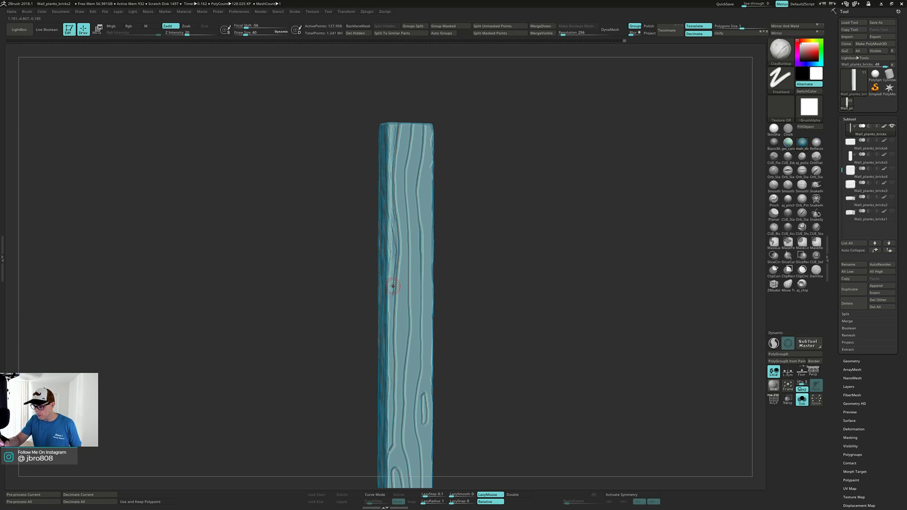
{"action": "right_click_drag", "start_coordinate": [391, 284], "coordinate": [385, 281]}
{"action": "left_click_drag", "start_coordinate": [389, 310], "coordinate": [387, 410]}
{"action": "right_click_drag", "start_coordinate": [388, 410], "coordinate": [400, 222]}
{"action": "left_click_drag", "start_coordinate": [400, 245], "coordinate": [400, 301]}
Sculpt grain into the knotted face's second strip from the top end down toward the lower left knot
{"action": "right_click_drag", "start_coordinate": [420, 222], "coordinate": [424, 309], "text": "alt"}
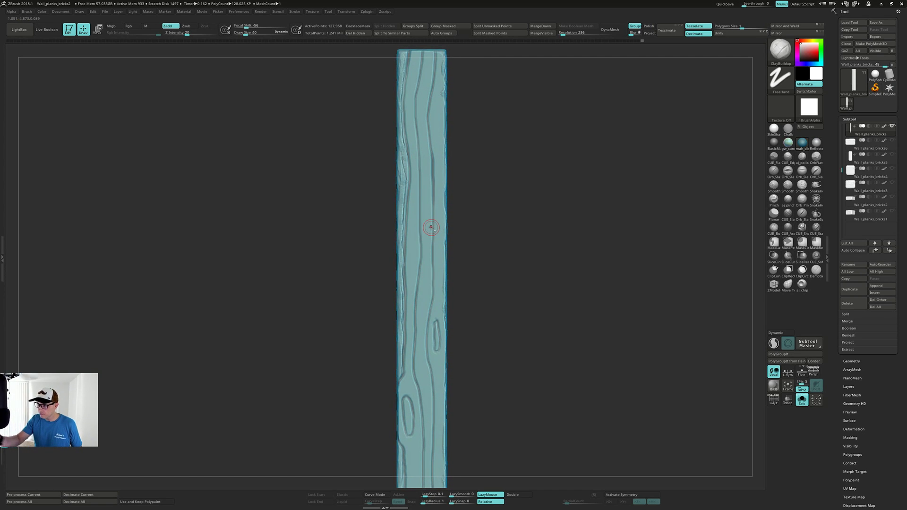
{"action": "right_click_drag", "start_coordinate": [426, 189], "coordinate": [420, 261], "text": "alt"}
{"action": "mouse_move", "coordinate": [410, 129]}
{"action": "left_mouse_down"}
{"action": "mouse_move", "coordinate": [402, 171]}
{"action": "mouse_move", "coordinate": [408, 311]}
{"action": "left_mouse_up"}
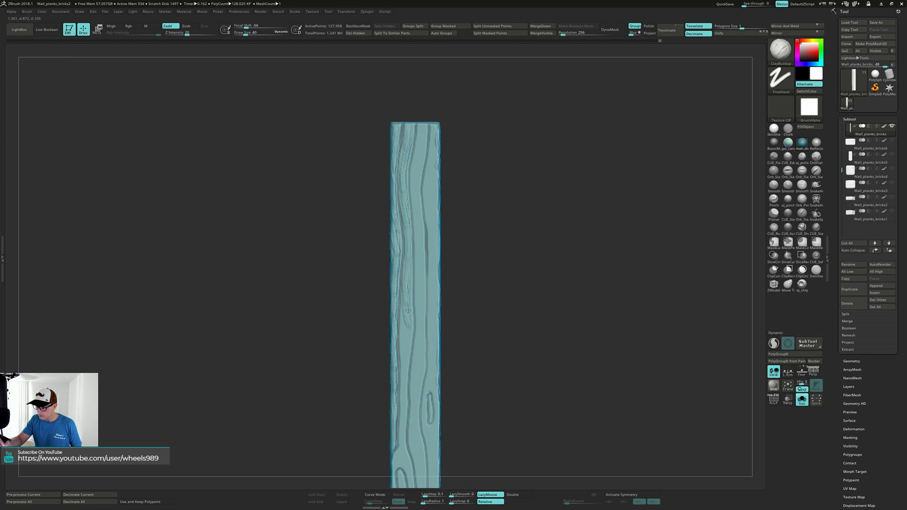
{"action": "left_click_drag", "start_coordinate": [408, 263], "coordinate": [401, 367]}
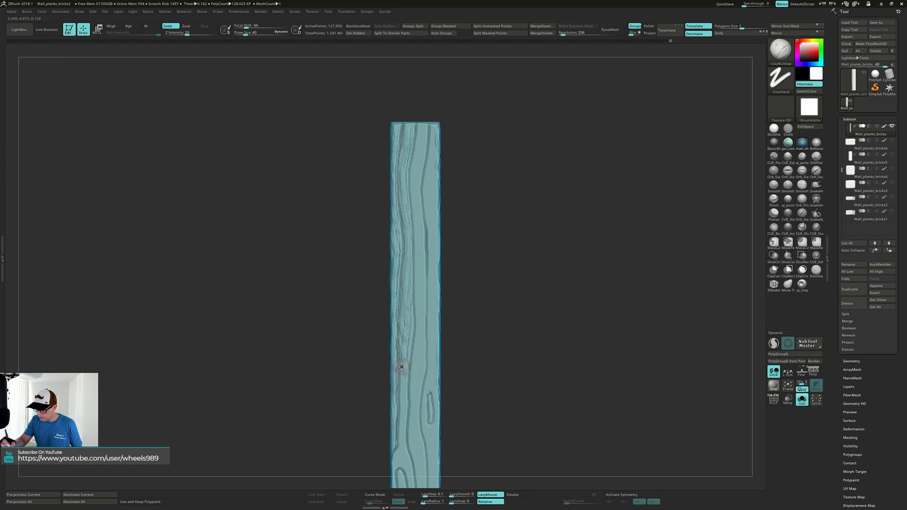
{"action": "right_click_drag", "start_coordinate": [401, 378], "coordinate": [412, 275], "text": "alt"}
{"action": "left_click_drag", "start_coordinate": [416, 303], "coordinate": [415, 399]}
Extend the second strip's grain from the lower left knot to the bottom end of the face
{"action": "right_click_drag", "start_coordinate": [415, 398], "coordinate": [435, 279], "text": "alt"}
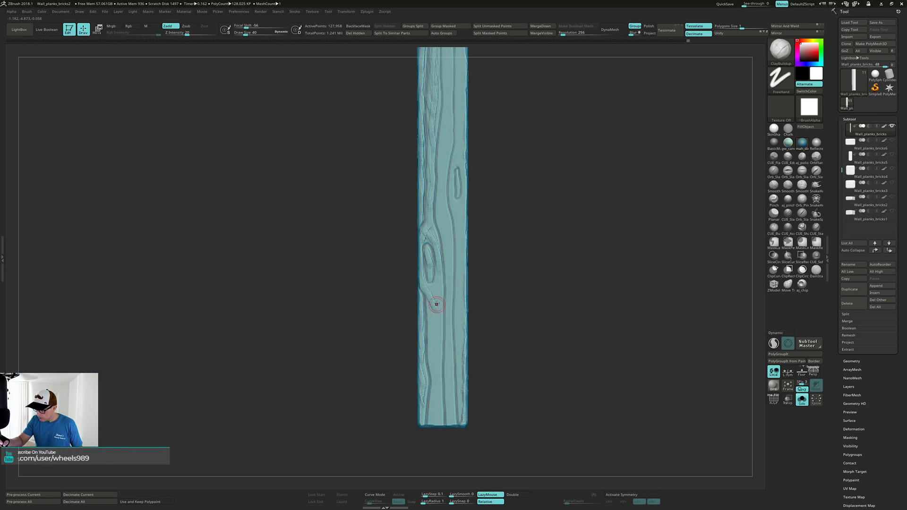
{"action": "left_click_drag", "start_coordinate": [435, 291], "coordinate": [437, 362]}
{"action": "left_click_drag", "start_coordinate": [434, 327], "coordinate": [431, 424]}
{"action": "left_click_drag", "start_coordinate": [437, 358], "coordinate": [440, 400]}
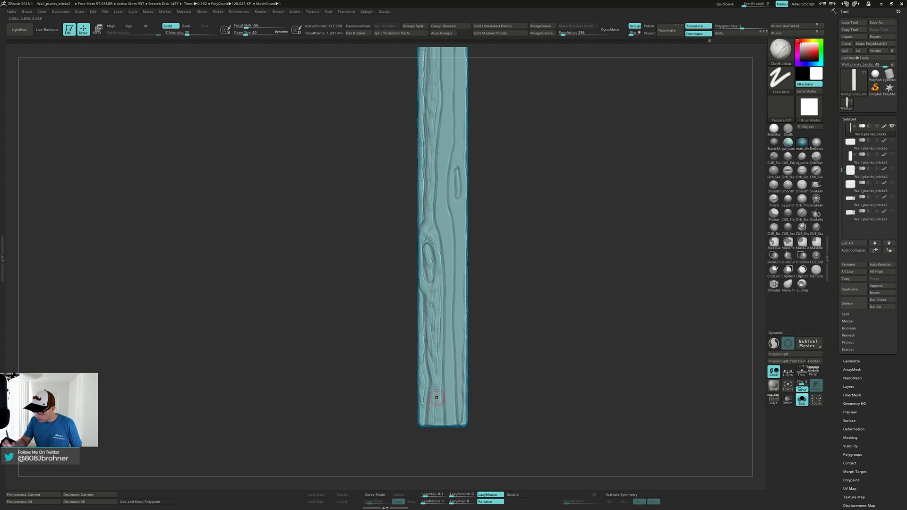
Sculpt grain into the knotted face's third strip from the top end down to the level of the right knot
{"action": "right_click_drag", "start_coordinate": [437, 336], "coordinate": [433, 437], "text": "alt"}
{"action": "right_click_drag", "start_coordinate": [517, 197], "coordinate": [494, 329], "text": "alt"}
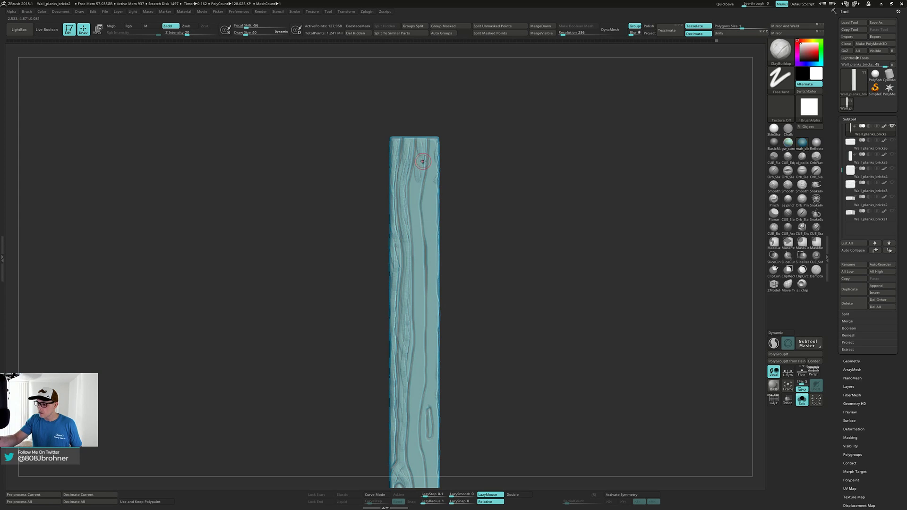
{"action": "left_click_drag", "start_coordinate": [416, 183], "coordinate": [421, 284]}
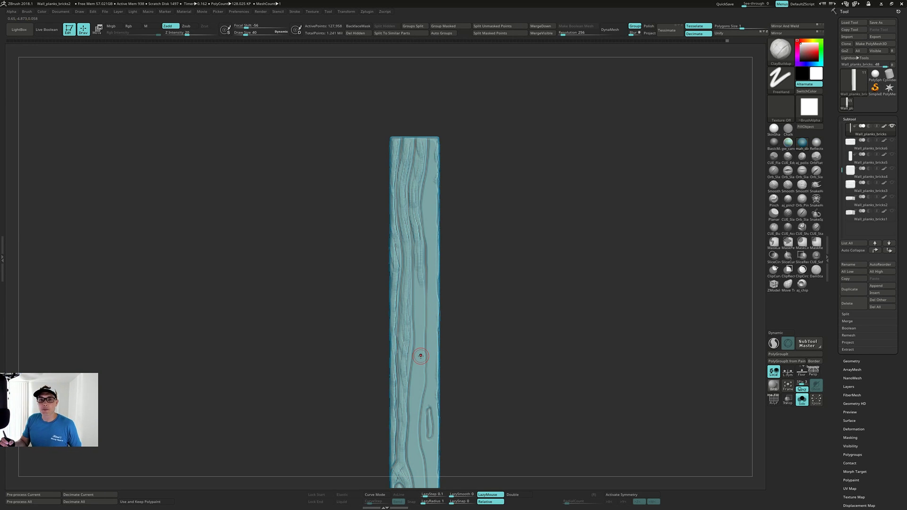
{"action": "left_click_drag", "start_coordinate": [416, 267], "coordinate": [421, 304]}
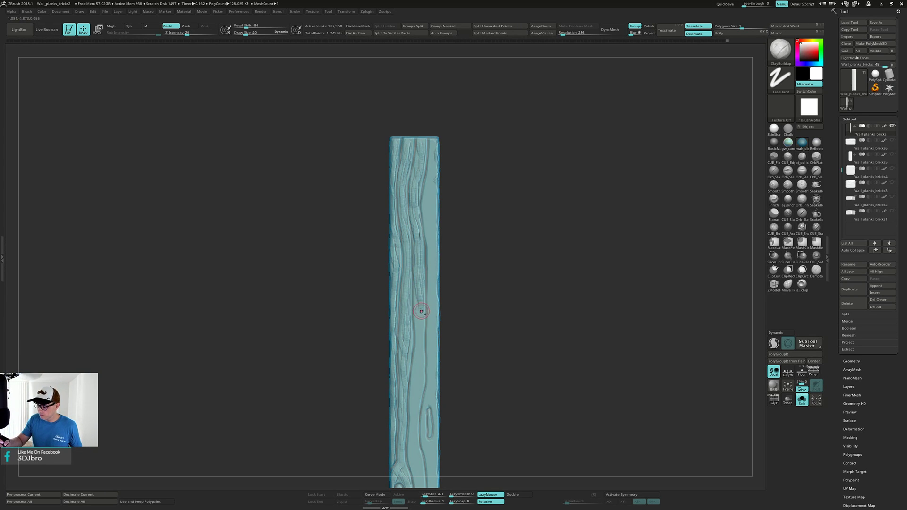
{"action": "right_click_drag", "start_coordinate": [420, 308], "coordinate": [418, 261], "text": "alt"}
{"action": "left_click_drag", "start_coordinate": [418, 245], "coordinate": [416, 285]}
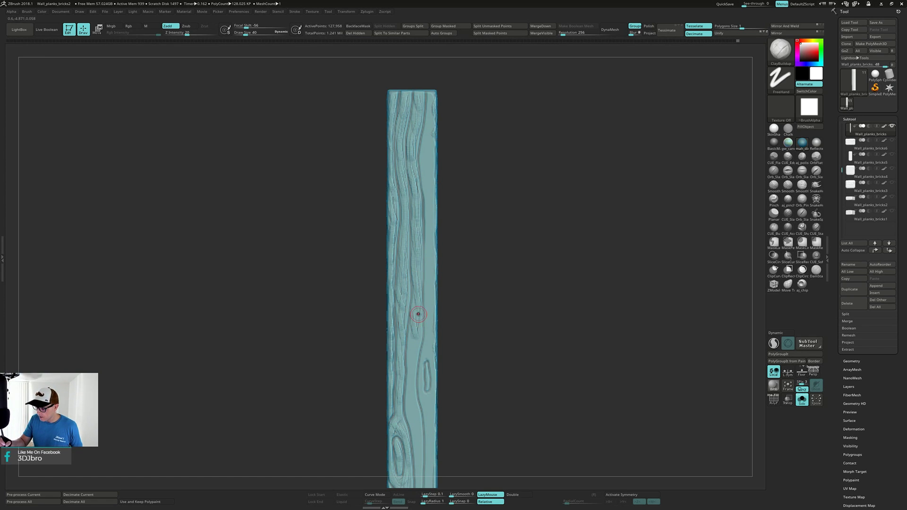
{"action": "left_click_drag", "start_coordinate": [418, 314], "coordinate": [412, 363]}
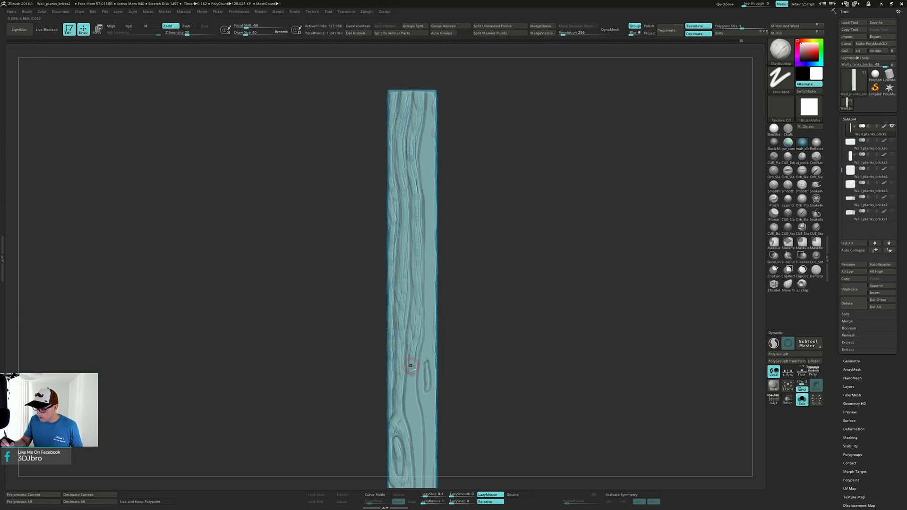
Continue the third strip's grain between the two knots and down to the bottom end of the face
{"action": "right_click_drag", "start_coordinate": [411, 366], "coordinate": [417, 305], "text": "alt"}
{"action": "left_click_drag", "start_coordinate": [417, 312], "coordinate": [416, 350]}
{"action": "left_click_drag", "start_coordinate": [418, 322], "coordinate": [426, 383]}
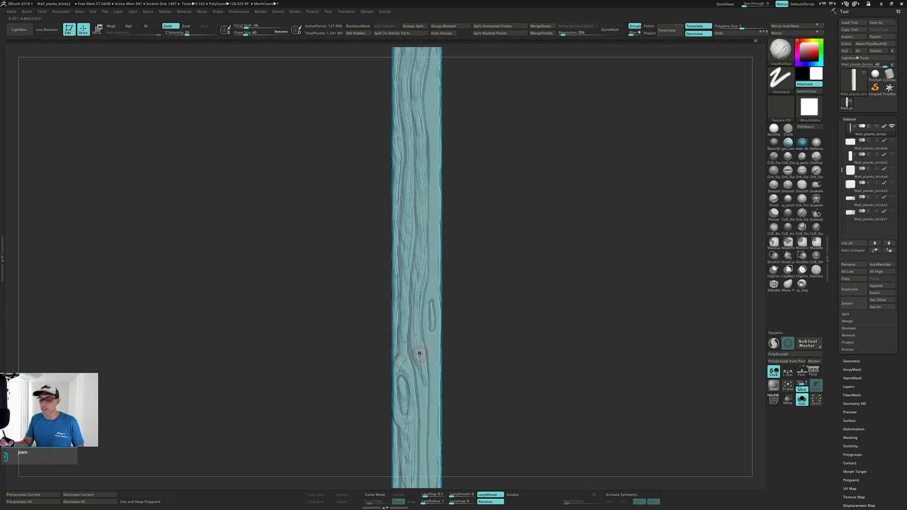
{"action": "right_click_drag", "start_coordinate": [420, 373], "coordinate": [420, 304], "text": "alt"}
{"action": "key", "text": "ctrl+z"}
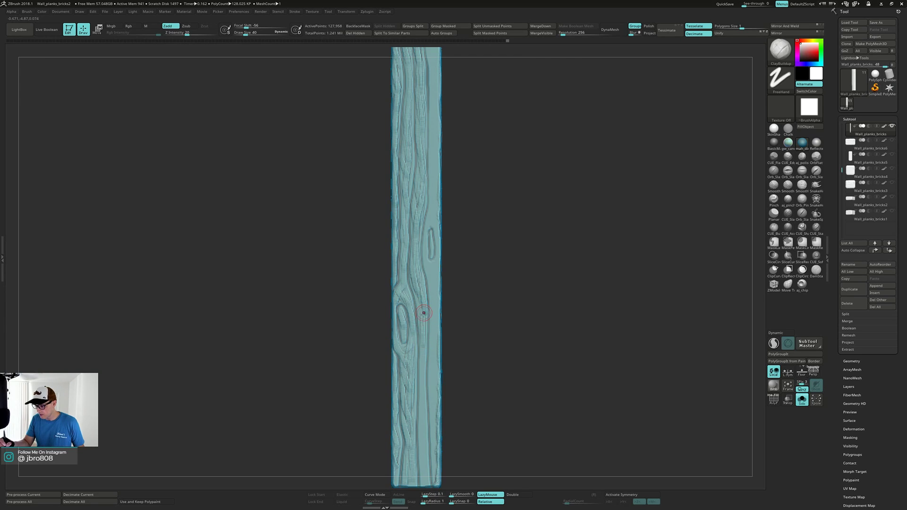
{"action": "left_click_drag", "start_coordinate": [425, 346], "coordinate": [424, 435]}
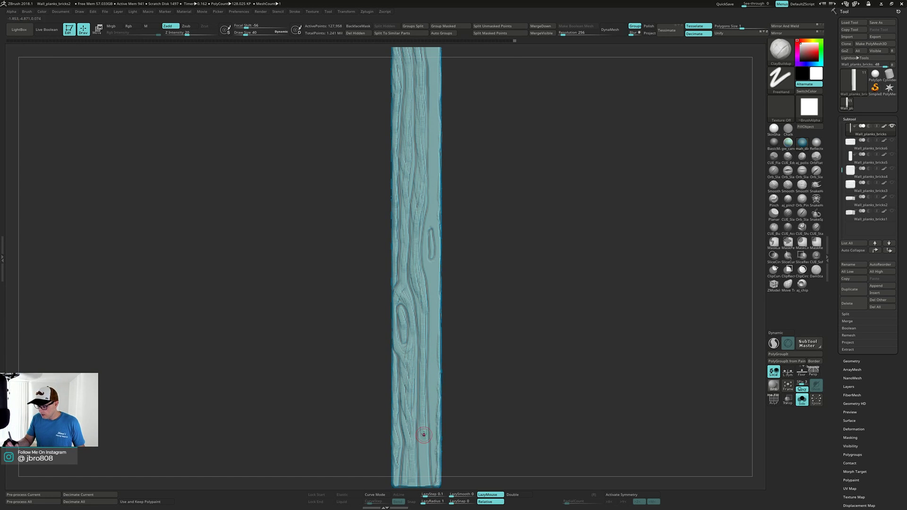
{"action": "right_click_drag", "start_coordinate": [425, 428], "coordinate": [424, 354], "text": "alt"}
{"action": "left_click_drag", "start_coordinate": [420, 361], "coordinate": [424, 410]}
Sculpt grain into the knotted face's right edge strip from the top end downward, smoothing the start of the ungrained area
{"action": "right_click_drag", "start_coordinate": [479, 274], "coordinate": [451, 446], "text": "alt"}
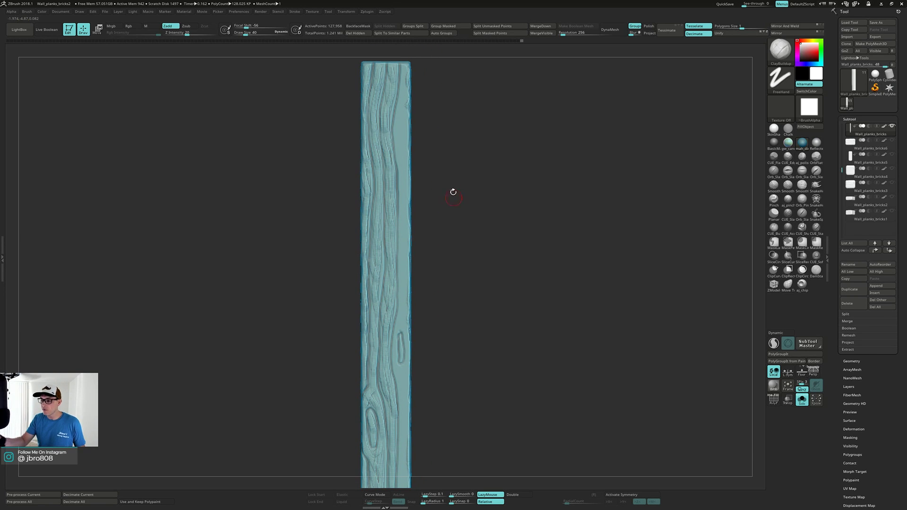
{"action": "right_click_drag", "start_coordinate": [452, 179], "coordinate": [454, 244], "text": "alt"}
{"action": "left_click_drag", "start_coordinate": [406, 132], "coordinate": [403, 236]}
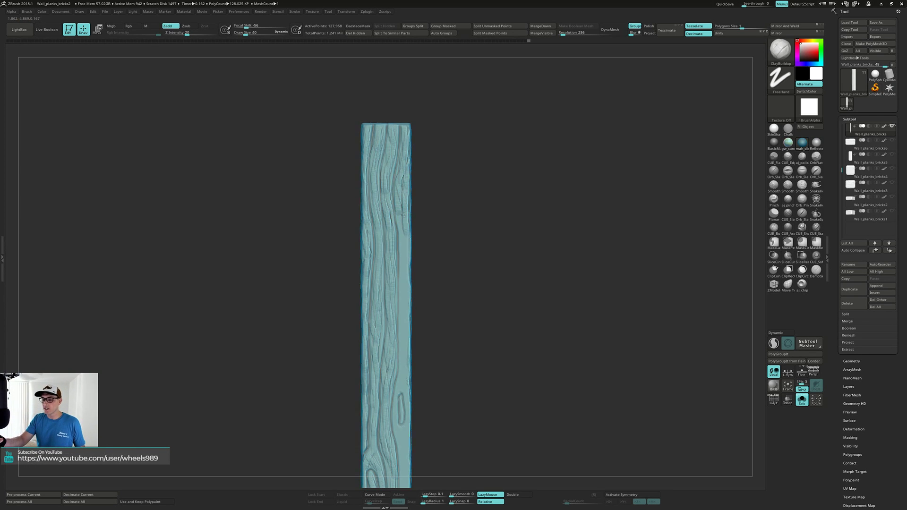
{"action": "left_click_drag", "start_coordinate": [402, 226], "coordinate": [403, 238]}
{"action": "right_click_drag", "start_coordinate": [403, 228], "coordinate": [403, 227]}
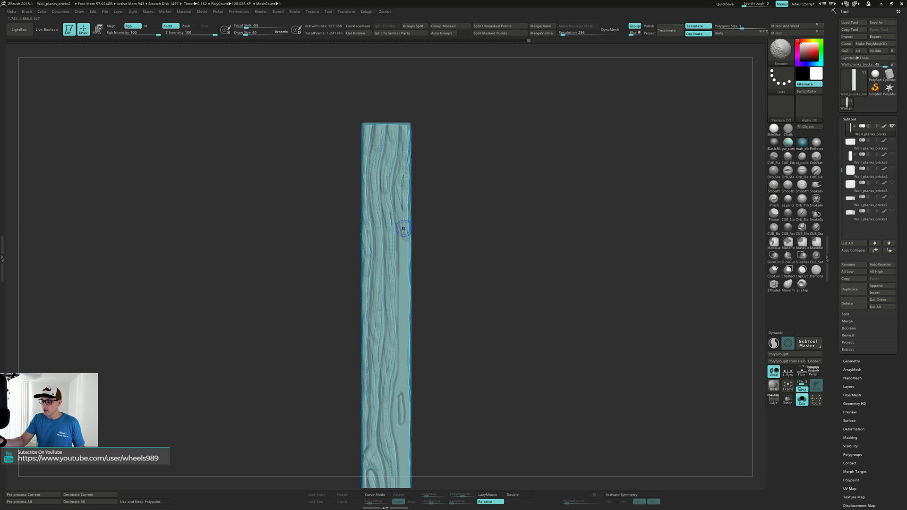
{"action": "left_click_drag", "start_coordinate": [403, 232], "coordinate": [406, 307]}
{"action": "left_click_drag", "start_coordinate": [402, 289], "coordinate": [403, 322]}
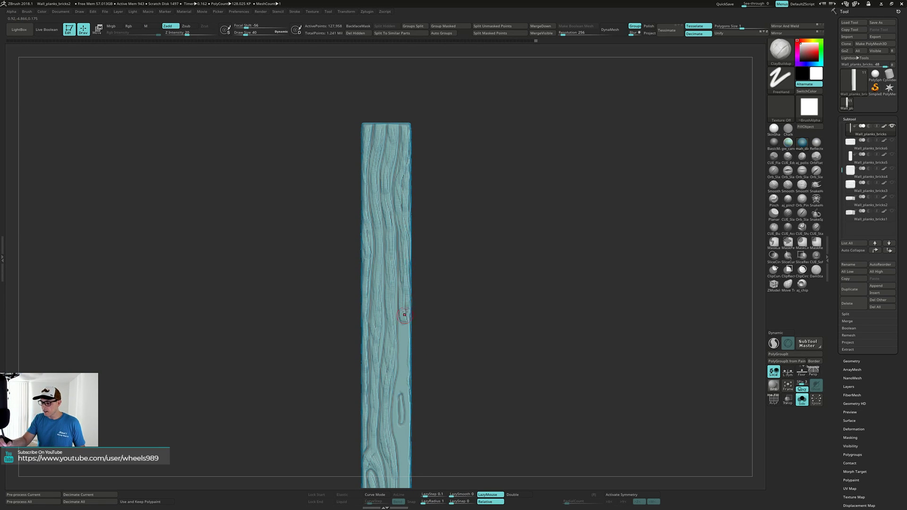
Extend the right edge strip's grain down to and around the right knot
{"action": "right_click_drag", "start_coordinate": [403, 330], "coordinate": [410, 239], "text": "alt"}
{"action": "left_click_drag", "start_coordinate": [411, 228], "coordinate": [413, 252]}
{"action": "right_click_drag", "start_coordinate": [413, 252], "coordinate": [398, 243]}
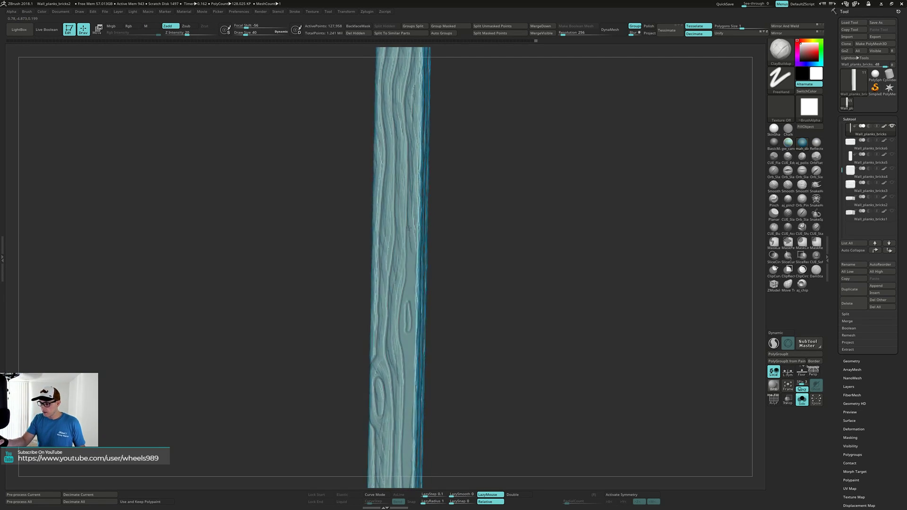
{"action": "left_click_drag", "start_coordinate": [410, 234], "coordinate": [411, 285]}
{"action": "mouse_move", "coordinate": [410, 287]}
{"action": "right_mouse_down"}
{"action": "mouse_move", "coordinate": [423, 288]}
{"action": "mouse_move", "coordinate": [415, 287]}
{"action": "right_mouse_up"}
{"action": "left_click_drag", "start_coordinate": [412, 283], "coordinate": [408, 344]}
{"action": "left_click_drag", "start_coordinate": [405, 329], "coordinate": [408, 338]}
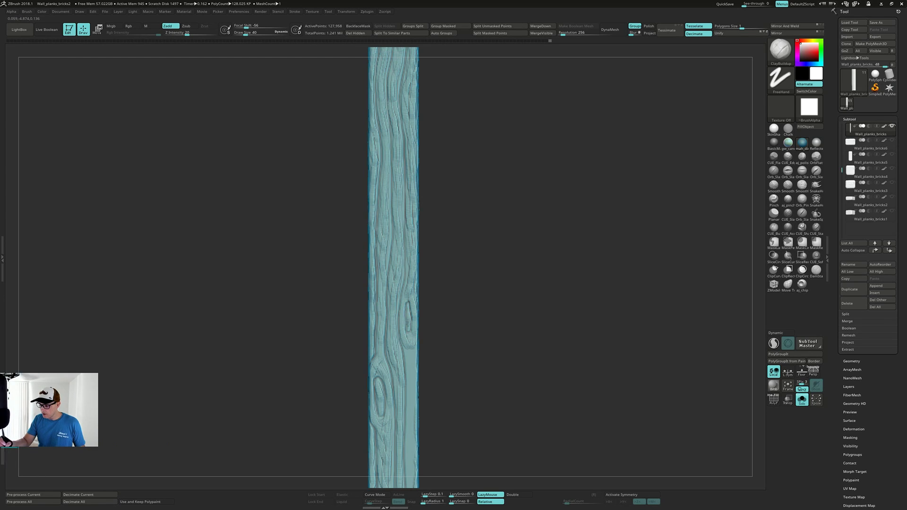
Finish the right edge strip's grain from below the right knot to the bottom end of the plank
{"action": "right_click_drag", "start_coordinate": [412, 370], "coordinate": [409, 296], "text": "alt"}
{"action": "left_click_drag", "start_coordinate": [405, 277], "coordinate": [410, 296]}
{"action": "mouse_move", "coordinate": [415, 289]}
{"action": "right_mouse_down"}
{"action": "mouse_move", "coordinate": [403, 278]}
{"action": "mouse_move", "coordinate": [419, 286]}
{"action": "right_mouse_up"}
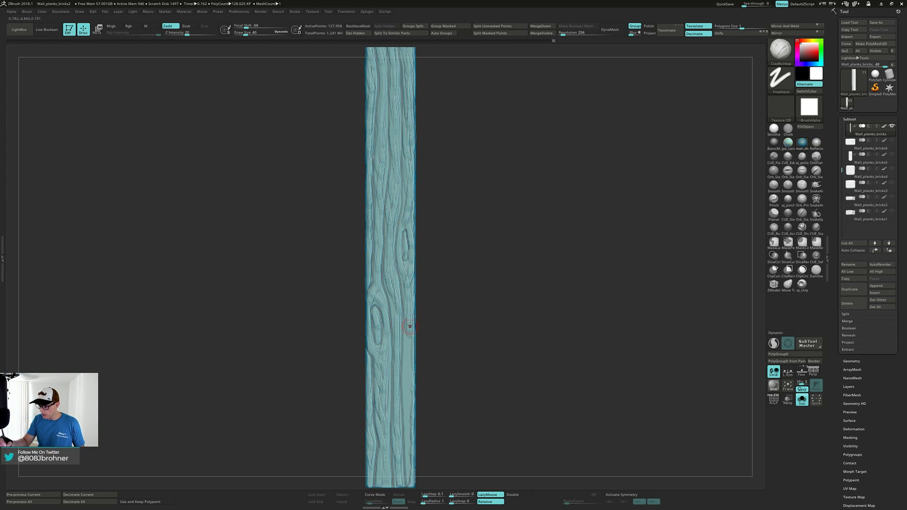
{"action": "right_click_drag", "start_coordinate": [410, 326], "coordinate": [408, 287], "text": "alt"}
{"action": "left_click_drag", "start_coordinate": [407, 293], "coordinate": [409, 398]}
{"action": "mouse_move", "coordinate": [431, 318]}
{"action": "right_mouse_down"}
{"action": "mouse_move", "coordinate": [418, 308]}
{"action": "mouse_move", "coordinate": [436, 304]}
{"action": "right_mouse_up"}
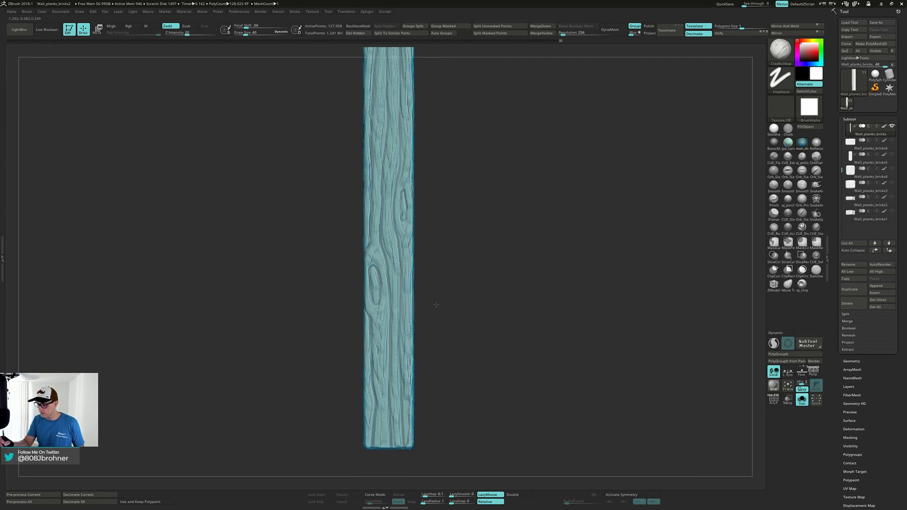
Show all planks together and check their grain with Best Preview Renders from the front and from a tilted angle
{"action": "key", "text": "alt+s"}
{"action": "right_click_drag", "start_coordinate": [511, 301], "coordinate": [563, 297], "text": "shift"}
{"action": "left_click", "coordinate": [774, 385]}
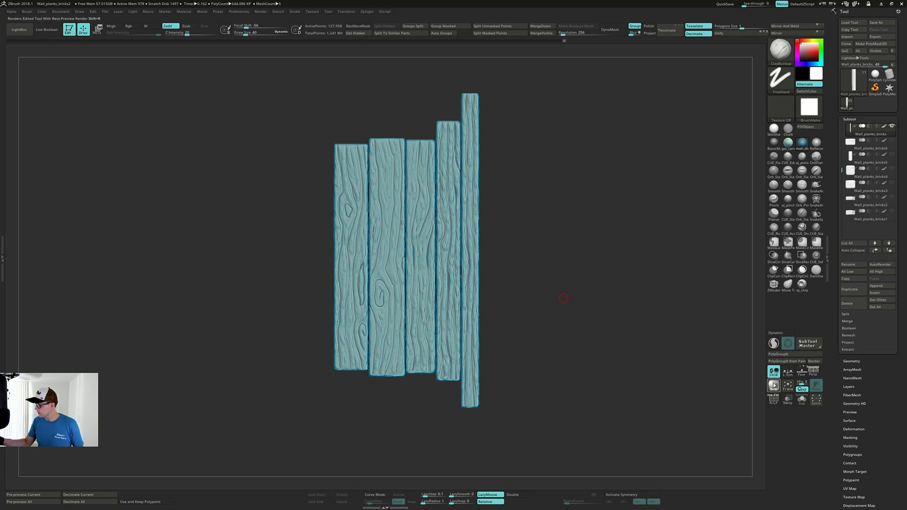
{"action": "mouse_move", "coordinate": [628, 396]}
{"action": "right_mouse_down"}
{"action": "mouse_move", "coordinate": [626, 356]}
{"action": "mouse_move", "coordinate": [619, 385]}
{"action": "right_mouse_up"}
{"action": "left_click", "coordinate": [772, 386]}
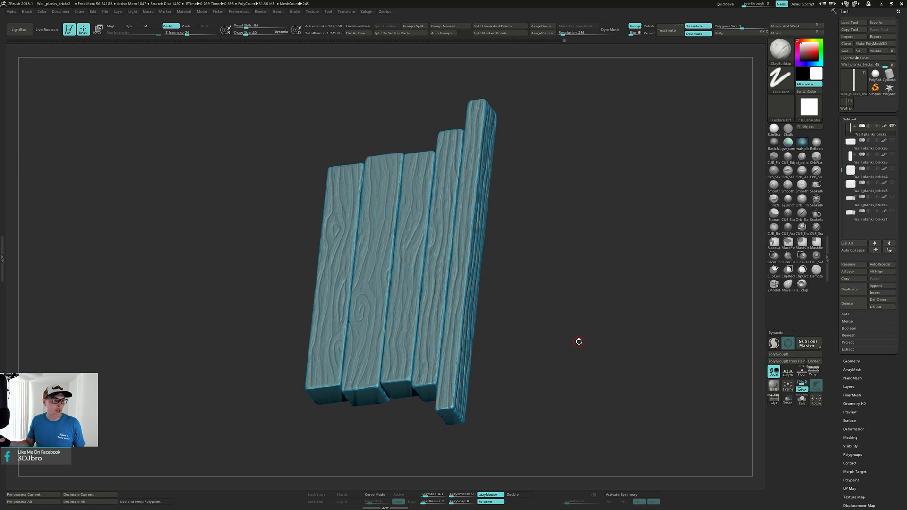
From the opposite side of the wall, select the outermost wide plank with the diamond-shaped knot and isolate it
{"action": "mouse_move", "coordinate": [579, 341]}
{"action": "left_mouse_down"}
{"action": "mouse_move", "coordinate": [586, 350]}
{"action": "mouse_move", "coordinate": [580, 340]}
{"action": "mouse_move", "coordinate": [462, 310]}
{"action": "mouse_move", "coordinate": [589, 309]}
{"action": "left_mouse_up"}
{"action": "left_click", "coordinate": [589, 311], "text": "alt"}
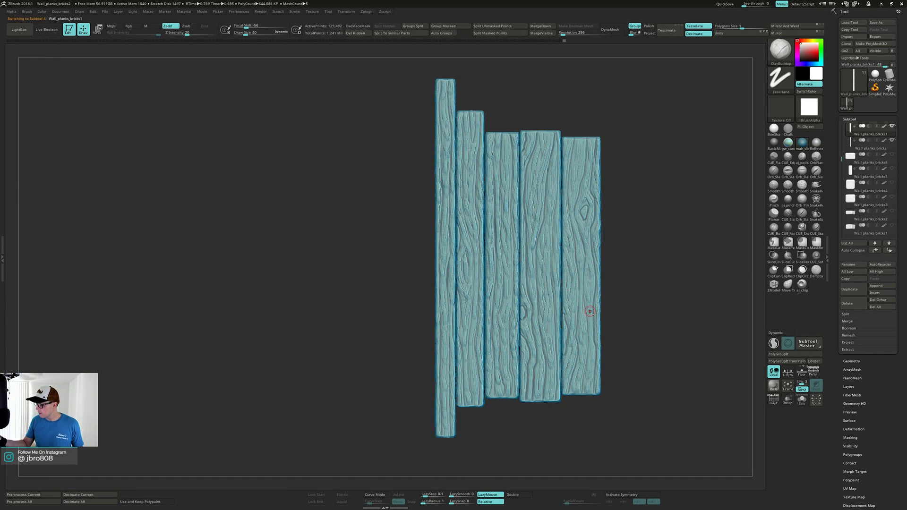
{"action": "key", "text": "alt+shift+s"}
{"action": "left_click_drag", "start_coordinate": [624, 285], "coordinate": [499, 299], "text": "alt"}
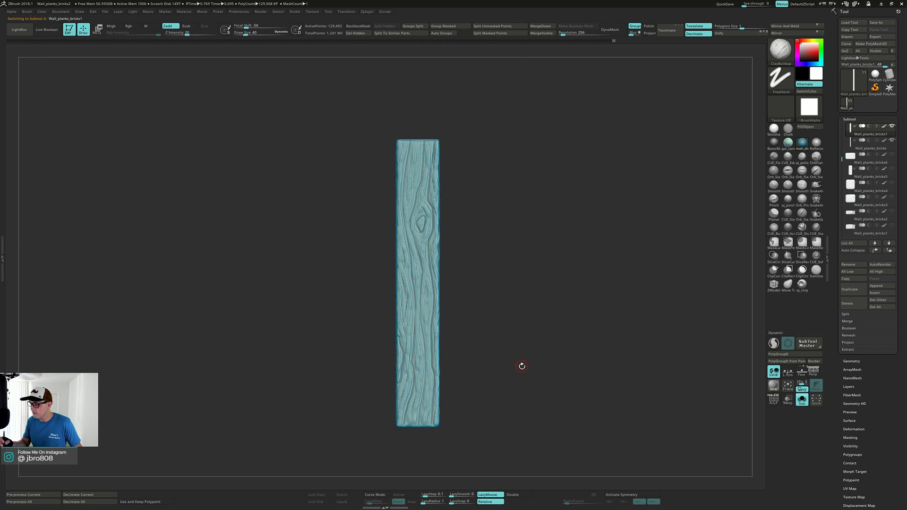
Choose the OrbFlatten_Edge brush and set its Draw Size to 62 for working on the isolated plank's top end
{"action": "left_click", "coordinate": [816, 159]}
{"action": "mouse_move", "coordinate": [525, 211]}
{"action": "left_mouse_down", "text": "alt"}
{"action": "mouse_move", "coordinate": [515, 228]}
{"action": "mouse_move", "coordinate": [529, 220]}
{"action": "mouse_move", "coordinate": [494, 246]}
{"action": "mouse_move", "coordinate": [502, 238]}
{"action": "mouse_move", "coordinate": [512, 248]}
{"action": "mouse_move", "coordinate": [486, 265]}
{"action": "mouse_move", "coordinate": [424, 272]}
{"action": "mouse_move", "coordinate": [427, 260]}
{"action": "mouse_move", "coordinate": [423, 326]}
{"action": "mouse_move", "coordinate": [494, 276]}
{"action": "left_mouse_up", "text": "alt"}
{"action": "key", "text": "s"}
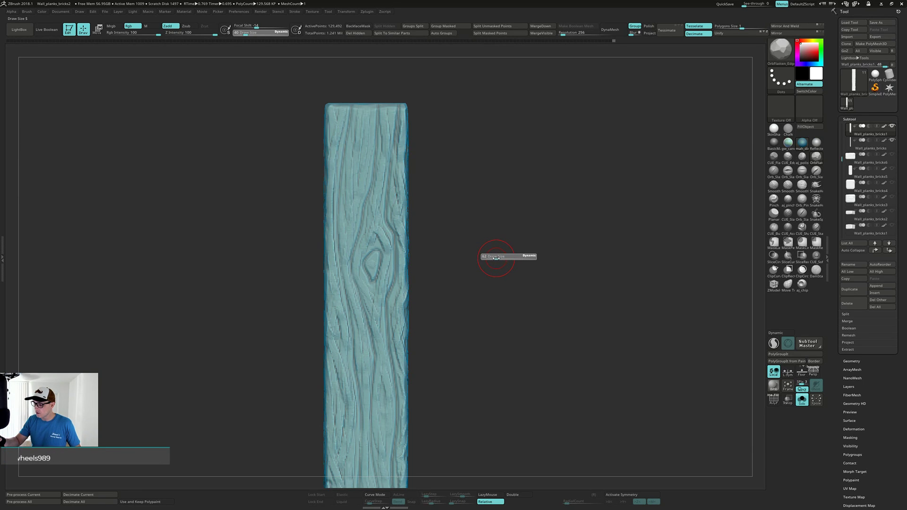
{"action": "left_click_drag", "start_coordinate": [486, 243], "coordinate": [412, 253], "text": "alt"}
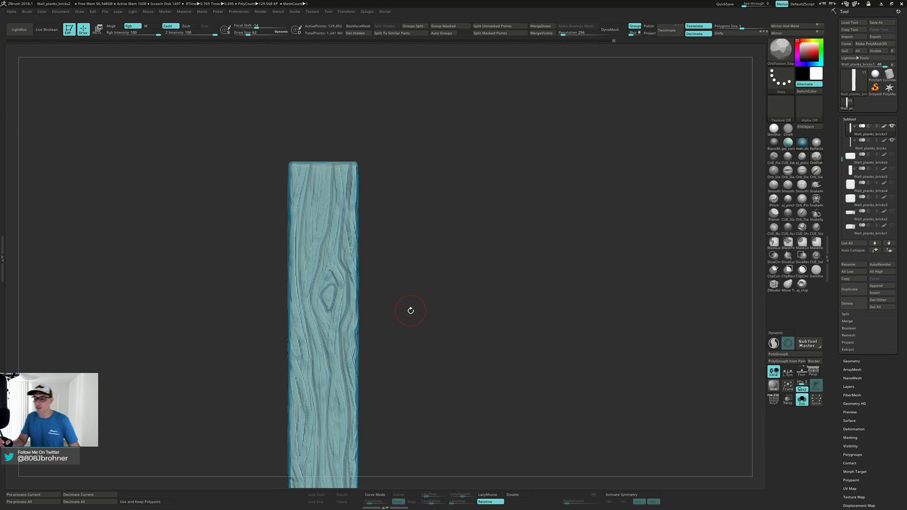
Flatten the raised grain on the plank's upper end and around its knot, leaving the main grooves defined
{"action": "left_click_drag", "start_coordinate": [415, 301], "coordinate": [423, 299], "text": "alt"}
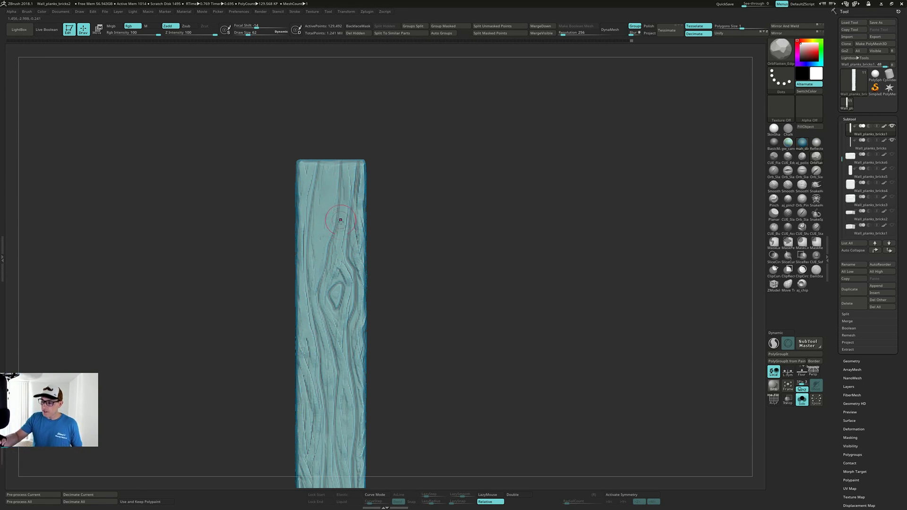
{"action": "right_click_drag", "start_coordinate": [341, 221], "coordinate": [355, 199], "text": "alt"}
{"action": "left_click_drag", "start_coordinate": [373, 173], "coordinate": [373, 211]}
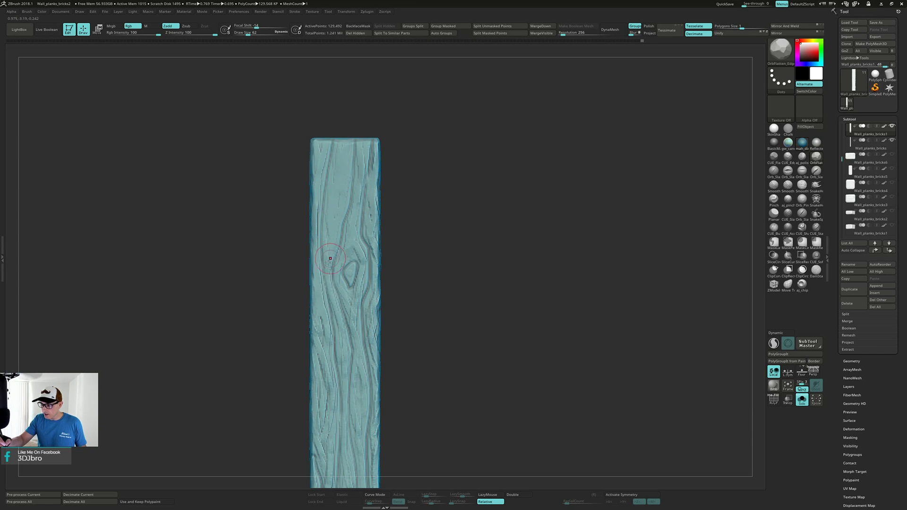
{"action": "right_click_drag", "start_coordinate": [354, 348], "coordinate": [370, 261], "text": "alt"}
{"action": "left_click_drag", "start_coordinate": [363, 260], "coordinate": [357, 242]}
{"action": "right_click_drag", "start_coordinate": [361, 240], "coordinate": [363, 284], "text": "alt"}
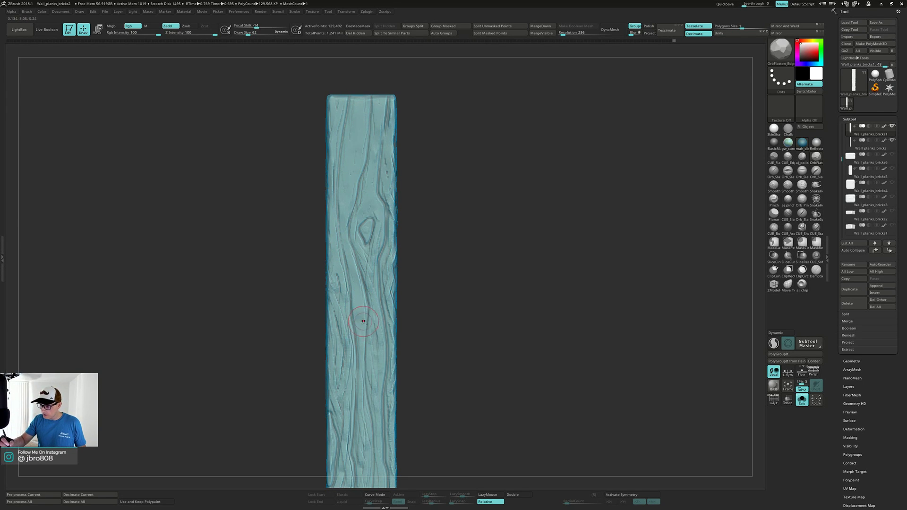
Flatten the grain along the plank's middle and right strips from the knot down to the bottom end
{"action": "right_click_drag", "start_coordinate": [364, 322], "coordinate": [371, 211], "text": "alt"}
{"action": "right_click_drag", "start_coordinate": [380, 112], "coordinate": [359, 228], "text": "alt"}
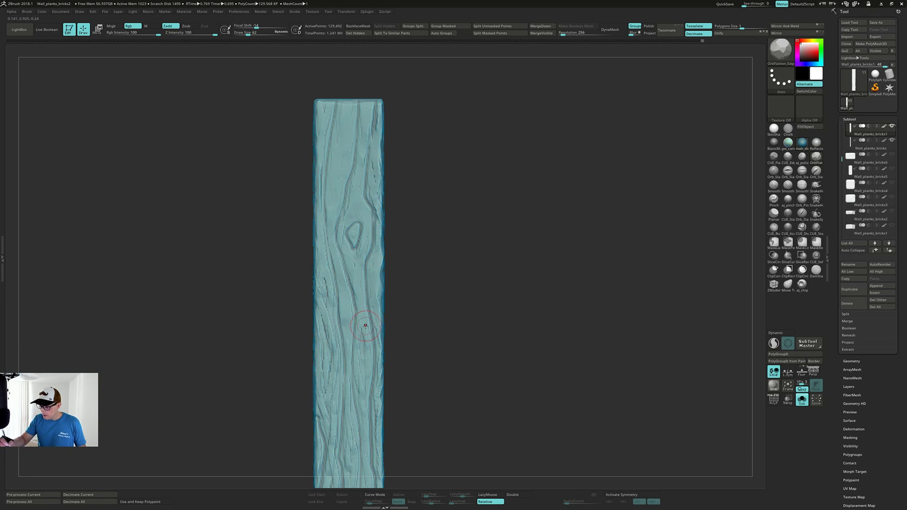
{"action": "right_click_drag", "start_coordinate": [364, 371], "coordinate": [370, 276], "text": "alt"}
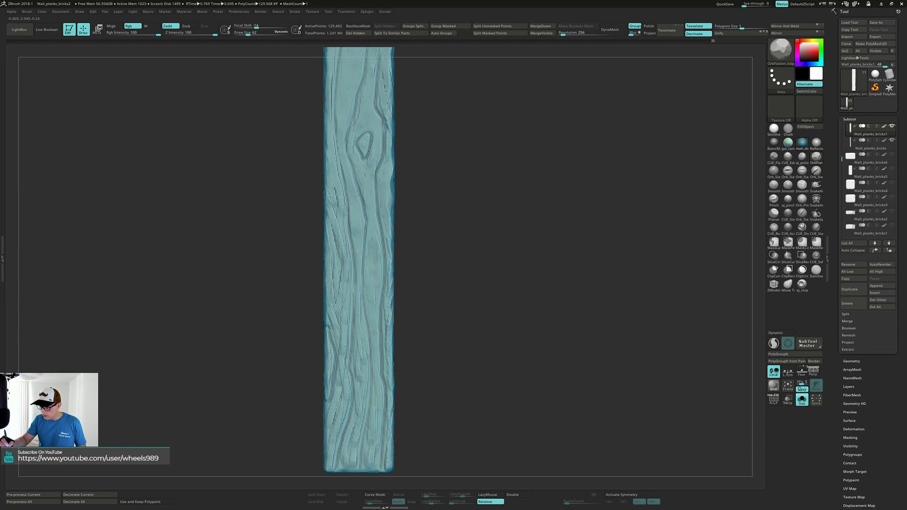
{"action": "right_click_drag", "start_coordinate": [376, 354], "coordinate": [385, 285], "text": "alt"}
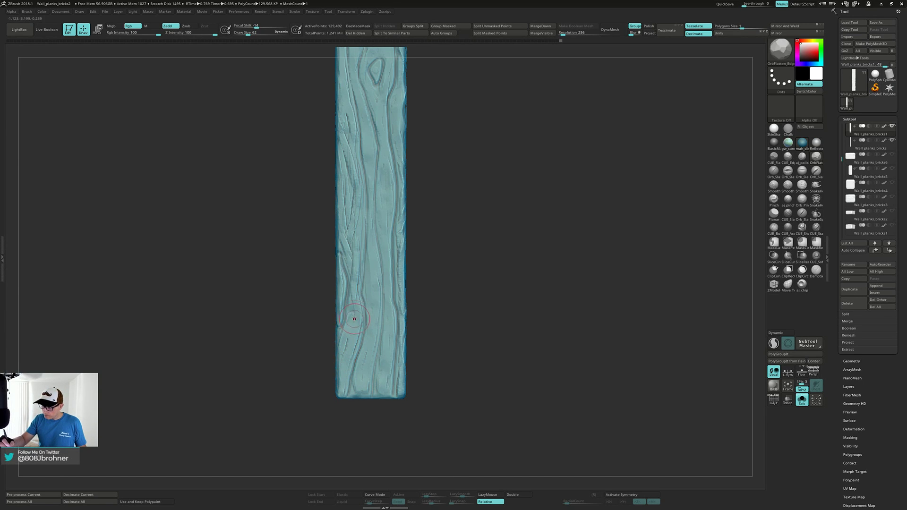
Flatten the grain along the plank's left strips, working from the bottom end up past the knot
{"action": "right_click_drag", "start_coordinate": [359, 270], "coordinate": [366, 321], "text": "alt"}
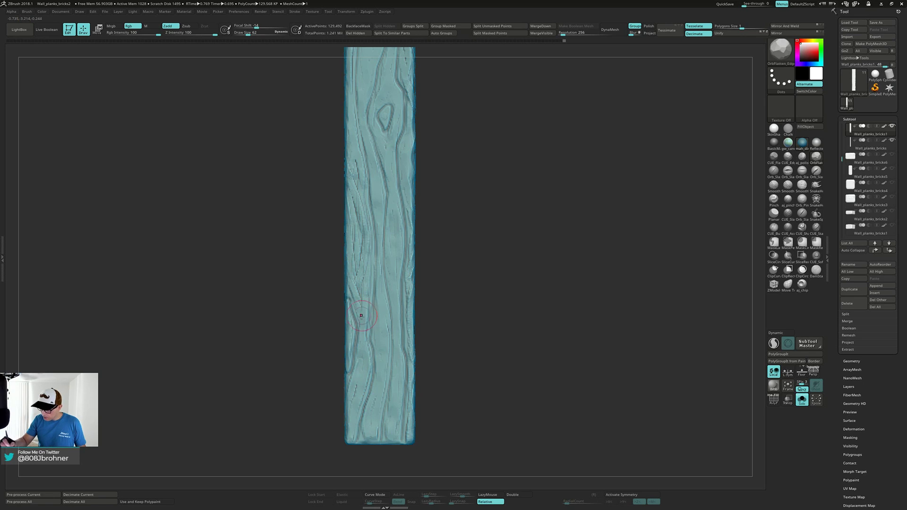
{"action": "right_click_drag", "start_coordinate": [367, 281], "coordinate": [359, 336], "text": "alt"}
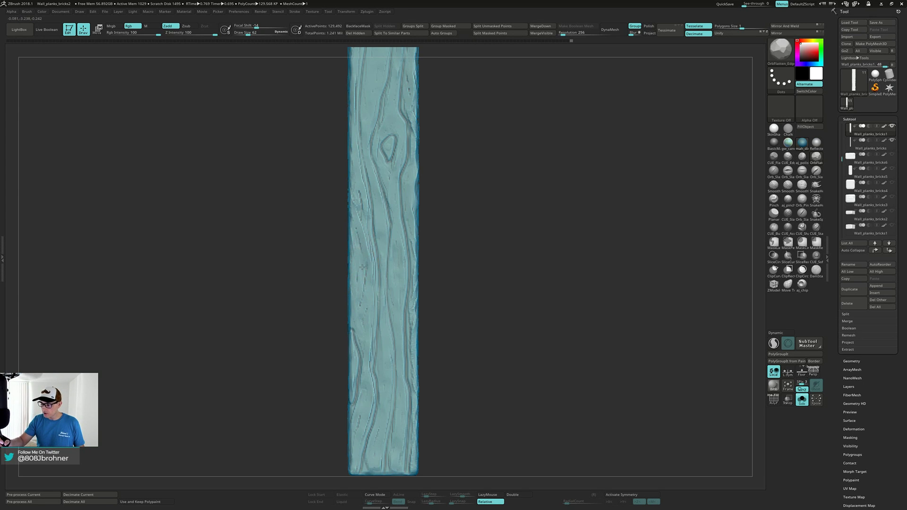
{"action": "right_click_drag", "start_coordinate": [366, 249], "coordinate": [372, 283], "text": "alt"}
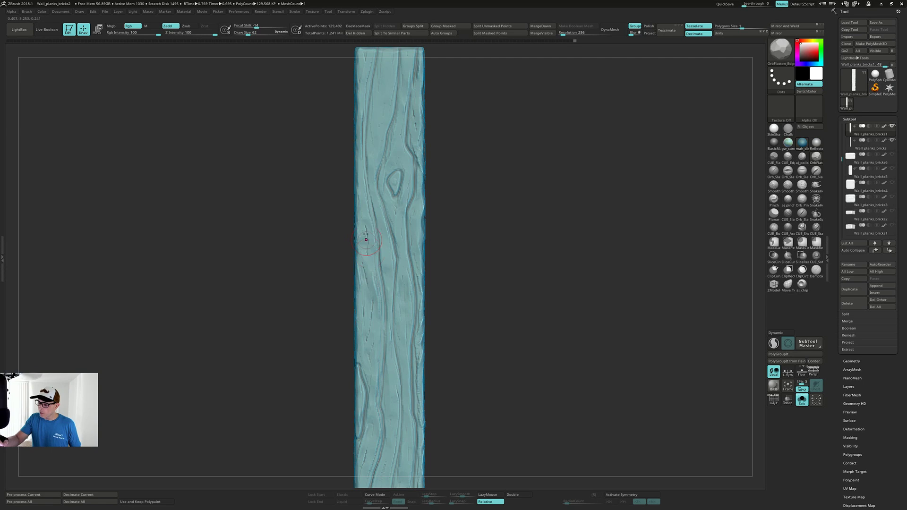
{"action": "right_click_drag", "start_coordinate": [364, 254], "coordinate": [369, 275], "text": "alt"}
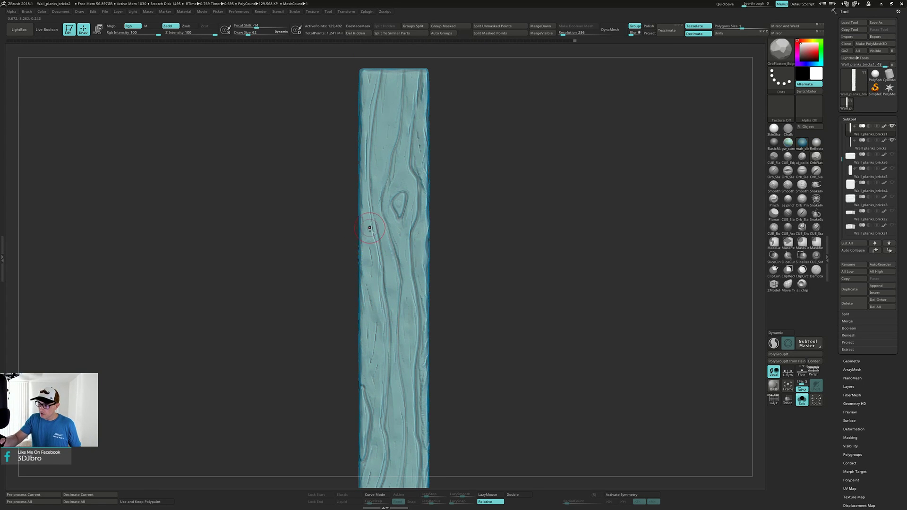
{"action": "right_click_drag", "start_coordinate": [370, 229], "coordinate": [370, 258], "text": "alt"}
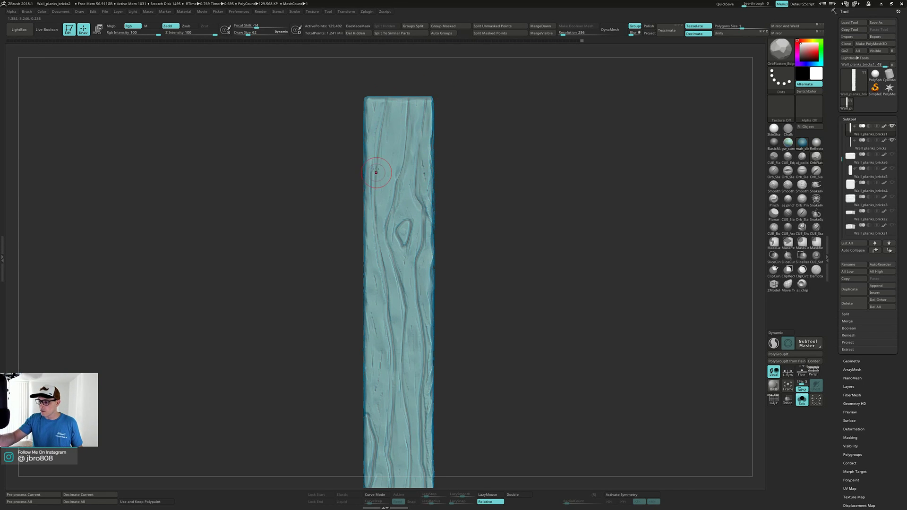
{"action": "left_click_drag", "start_coordinate": [369, 188], "coordinate": [375, 209]}
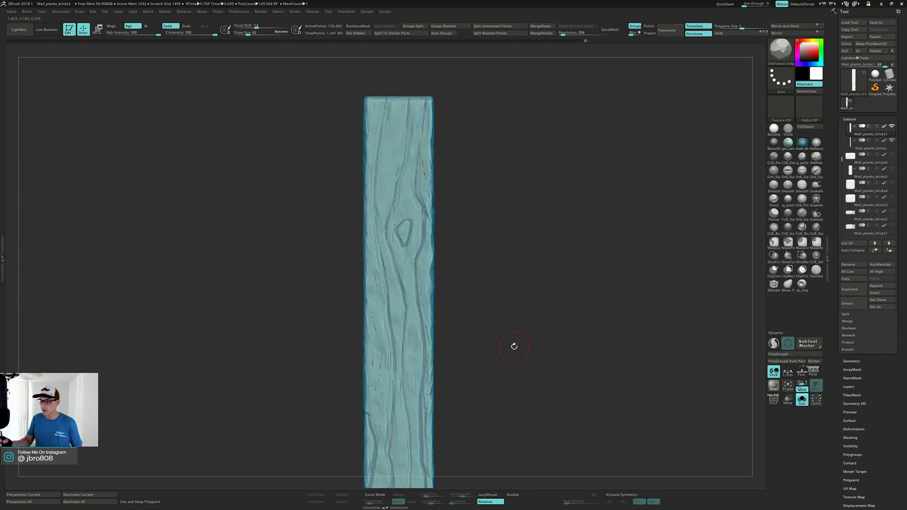
{"action": "left_click_drag", "start_coordinate": [384, 288], "coordinate": [377, 258]}
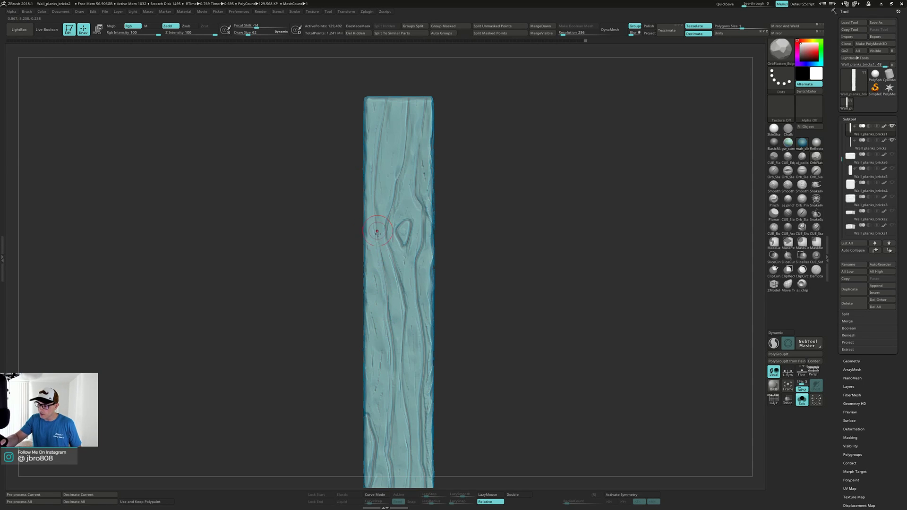
Flatten the remaining raised grain on the wide front face, from above the knot down through the plank's middle
{"action": "left_click_drag", "start_coordinate": [386, 313], "coordinate": [395, 366]}
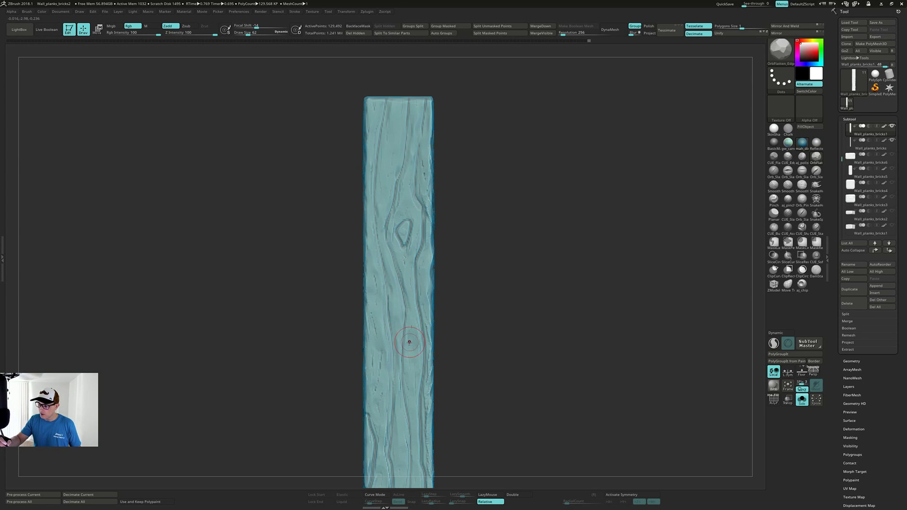
{"action": "right_click_drag", "start_coordinate": [409, 341], "coordinate": [412, 333], "text": "alt"}
{"action": "left_click_drag", "start_coordinate": [408, 130], "coordinate": [392, 211]}
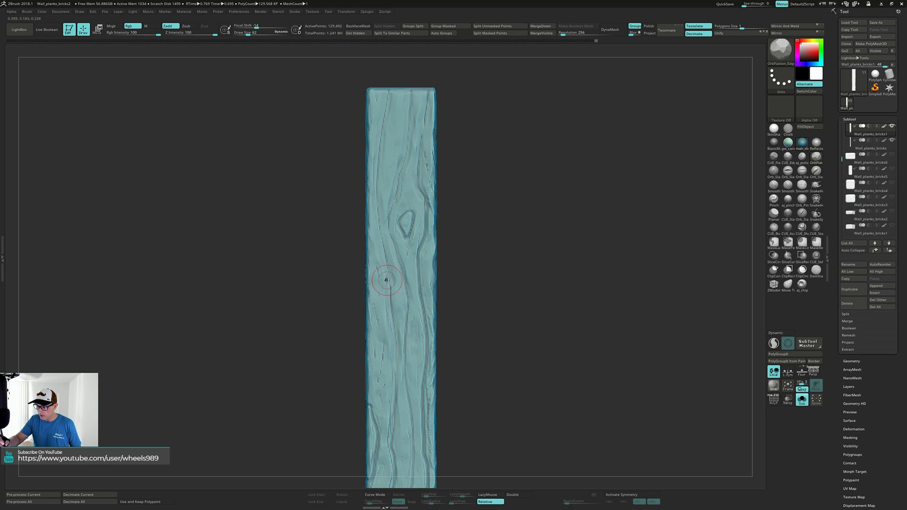
{"action": "right_click_drag", "start_coordinate": [398, 340], "coordinate": [418, 258], "text": "alt"}
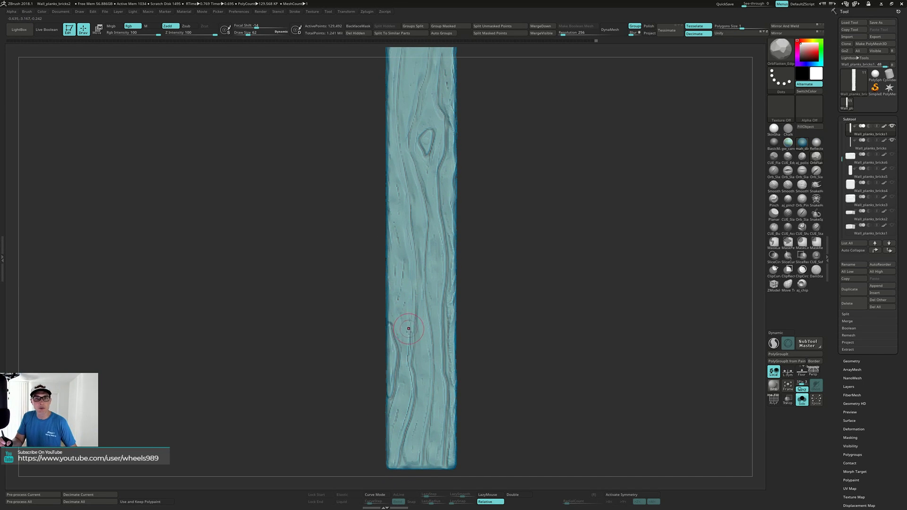
{"action": "right_click_drag", "start_coordinate": [405, 331], "coordinate": [398, 305], "text": "alt"}
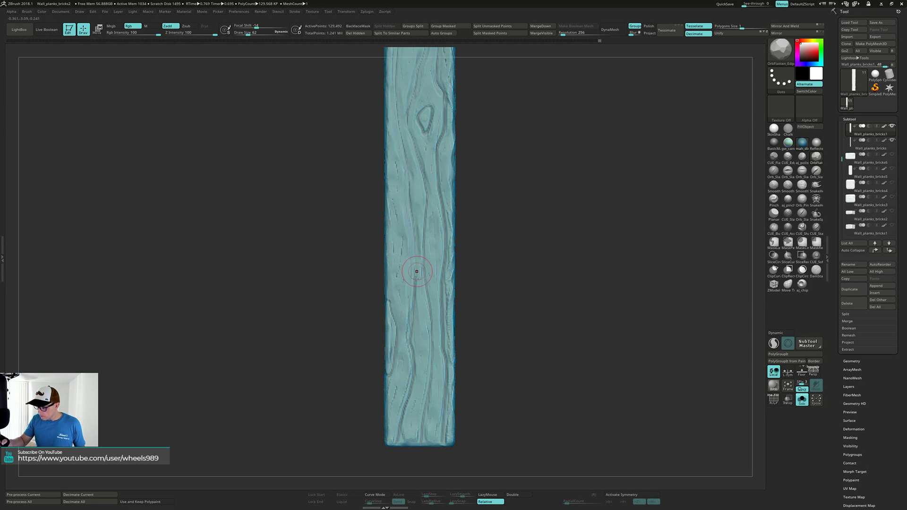
Flatten the grain on the front face's lower end, down the middle and left strips to the bottom edge
{"action": "right_click_drag", "start_coordinate": [413, 348], "coordinate": [402, 291], "text": "alt"}
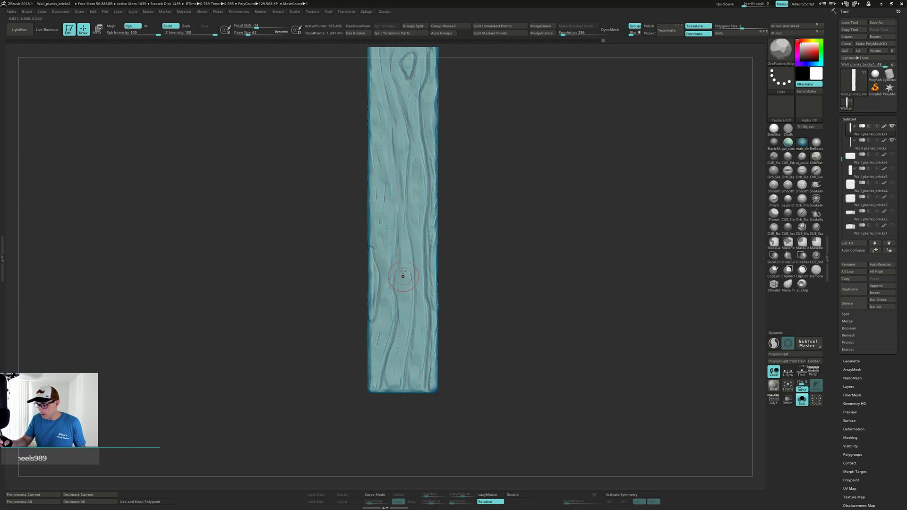
{"action": "mouse_move", "coordinate": [403, 275]}
{"action": "left_mouse_down"}
{"action": "mouse_move", "coordinate": [399, 306]}
{"action": "mouse_move", "coordinate": [404, 285]}
{"action": "left_mouse_up"}
{"action": "left_click_drag", "start_coordinate": [400, 203], "coordinate": [407, 385]}
{"action": "left_click_drag", "start_coordinate": [384, 273], "coordinate": [382, 385]}
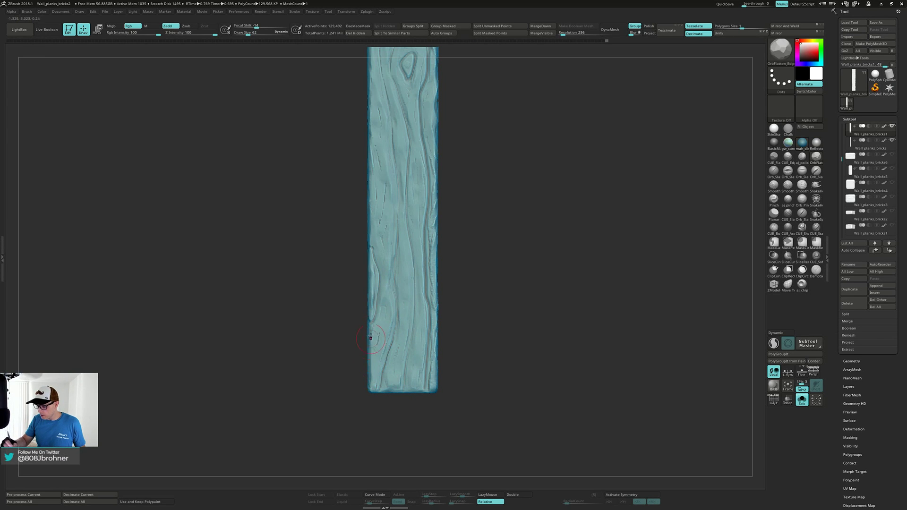
{"action": "mouse_move", "coordinate": [407, 332]}
{"action": "right_mouse_down"}
{"action": "mouse_move", "coordinate": [393, 330]}
{"action": "mouse_move", "coordinate": [414, 340]}
{"action": "mouse_move", "coordinate": [409, 365]}
{"action": "mouse_move", "coordinate": [480, 321]}
{"action": "mouse_move", "coordinate": [480, 331]}
{"action": "right_mouse_up"}
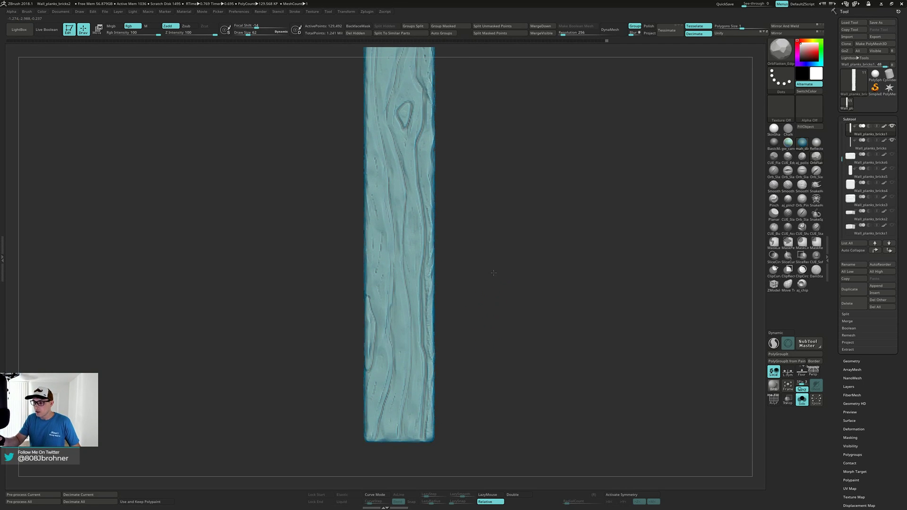
{"action": "right_click_drag", "start_coordinate": [492, 285], "coordinate": [478, 299]}
Soften the front face's long right corner edge from the plank's top end down to the bottom
{"action": "right_click_drag", "start_coordinate": [428, 125], "coordinate": [437, 97]}
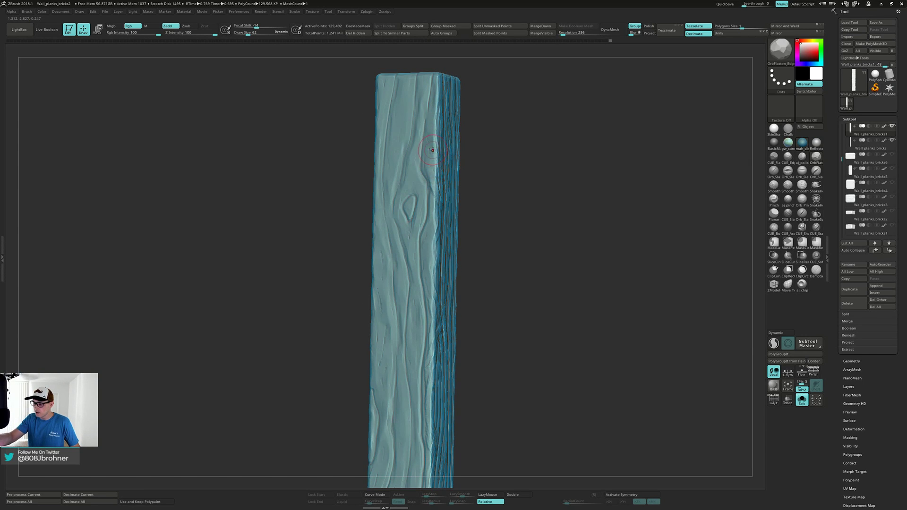
{"action": "right_click_drag", "start_coordinate": [432, 151], "coordinate": [434, 195]}
{"action": "left_click_drag", "start_coordinate": [433, 196], "coordinate": [428, 169]}
{"action": "right_click_drag", "start_coordinate": [428, 169], "coordinate": [434, 151]}
{"action": "right_click_drag", "start_coordinate": [433, 243], "coordinate": [430, 206]}
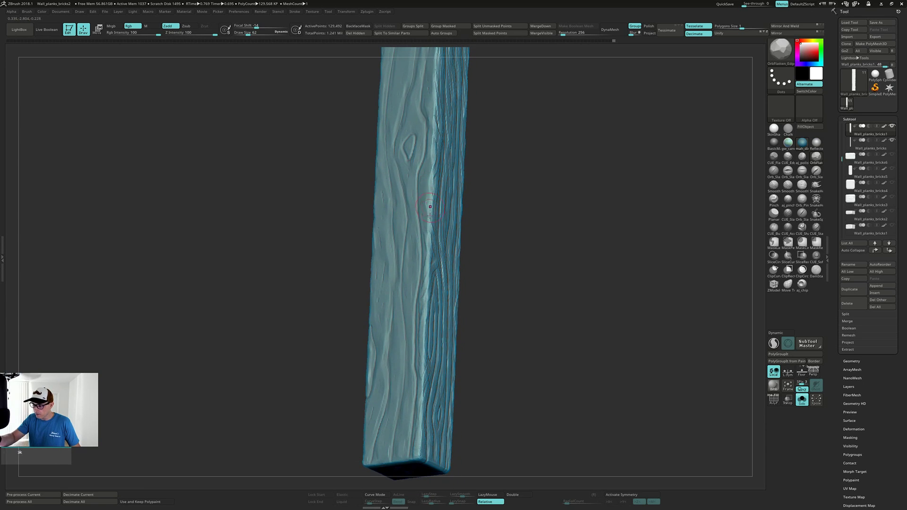
{"action": "right_click_drag", "start_coordinate": [429, 255], "coordinate": [423, 219]}
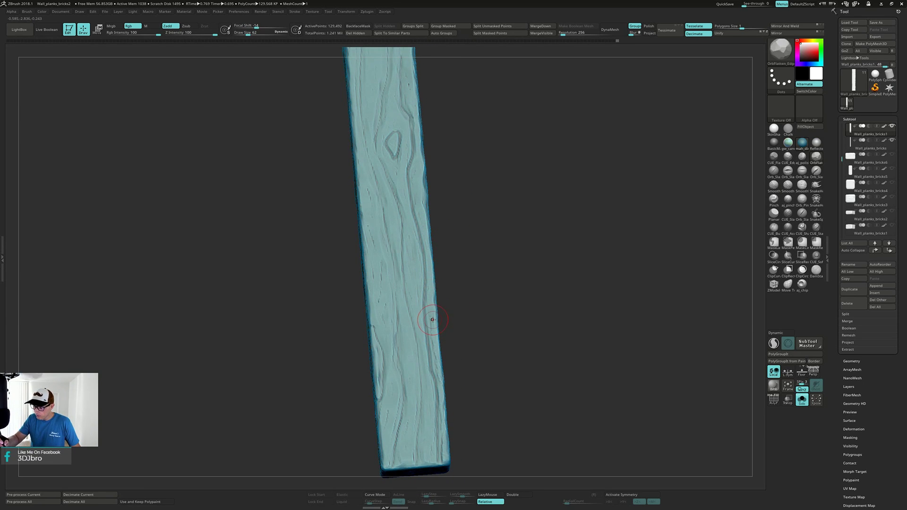
{"action": "right_click_drag", "start_coordinate": [432, 321], "coordinate": [432, 336]}
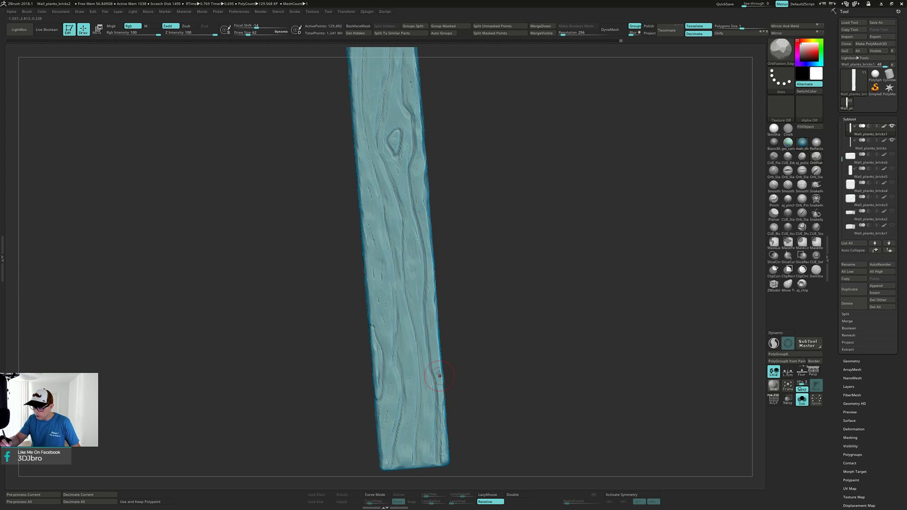
{"action": "right_click_drag", "start_coordinate": [432, 382], "coordinate": [435, 374]}
{"action": "left_click_drag", "start_coordinate": [437, 378], "coordinate": [444, 435]}
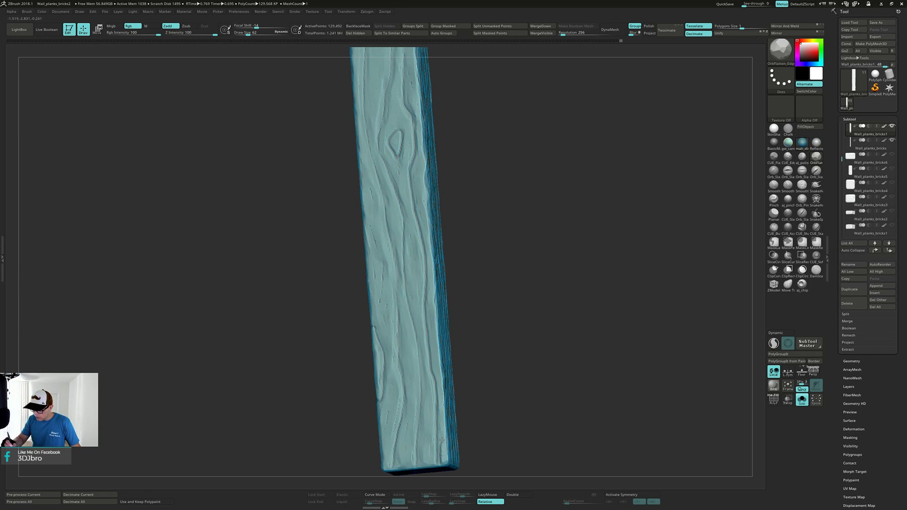
Flatten the corner edge and raised grain on the upper end of the plank's narrow side
{"action": "right_click_drag", "start_coordinate": [460, 370], "coordinate": [498, 306]}
{"action": "right_click_drag", "start_coordinate": [434, 171], "coordinate": [434, 241], "text": "ctrl"}
{"action": "right_click_drag", "start_coordinate": [410, 182], "coordinate": [427, 206]}
{"action": "left_click_drag", "start_coordinate": [425, 194], "coordinate": [426, 213]}
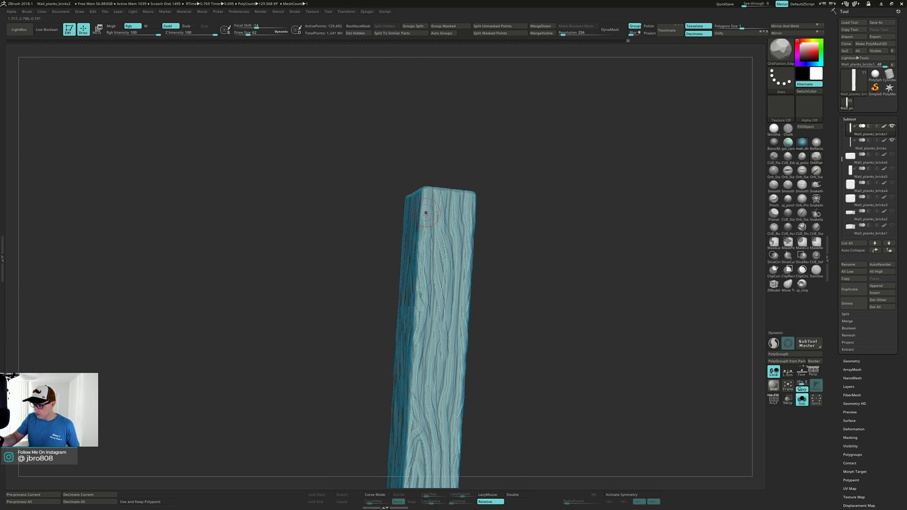
{"action": "mouse_move", "coordinate": [403, 271]}
{"action": "right_mouse_down"}
{"action": "mouse_move", "coordinate": [423, 274]}
{"action": "mouse_move", "coordinate": [419, 251]}
{"action": "right_mouse_up"}
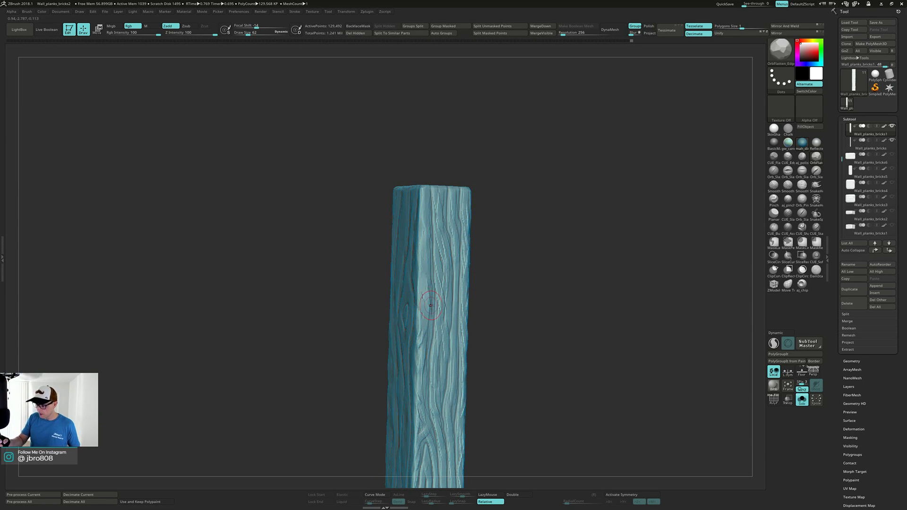
{"action": "mouse_move", "coordinate": [421, 289]}
{"action": "right_mouse_down"}
{"action": "mouse_move", "coordinate": [422, 302]}
{"action": "mouse_move", "coordinate": [423, 290]}
{"action": "right_mouse_up"}
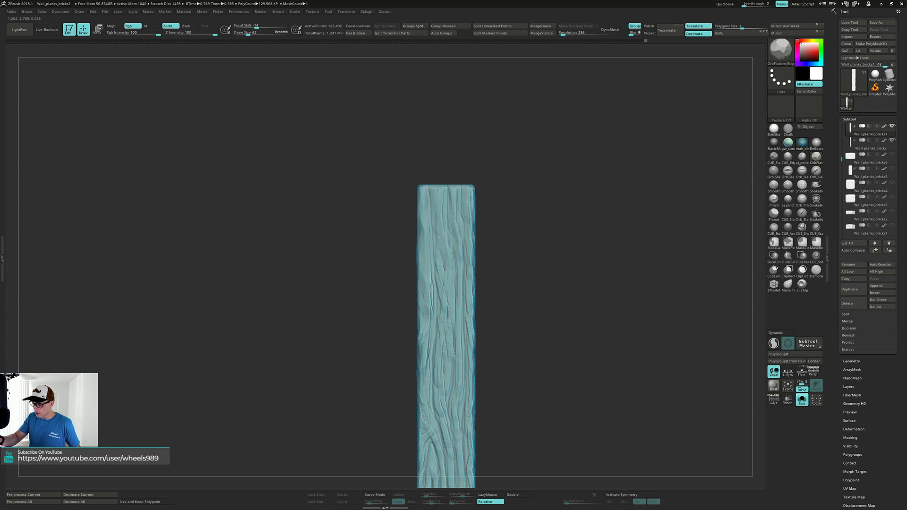
Flatten the narrow side's grain from its upper part down past the elongated oval grain toward the small knot
{"action": "right_click_drag", "start_coordinate": [448, 296], "coordinate": [451, 247], "text": "alt"}
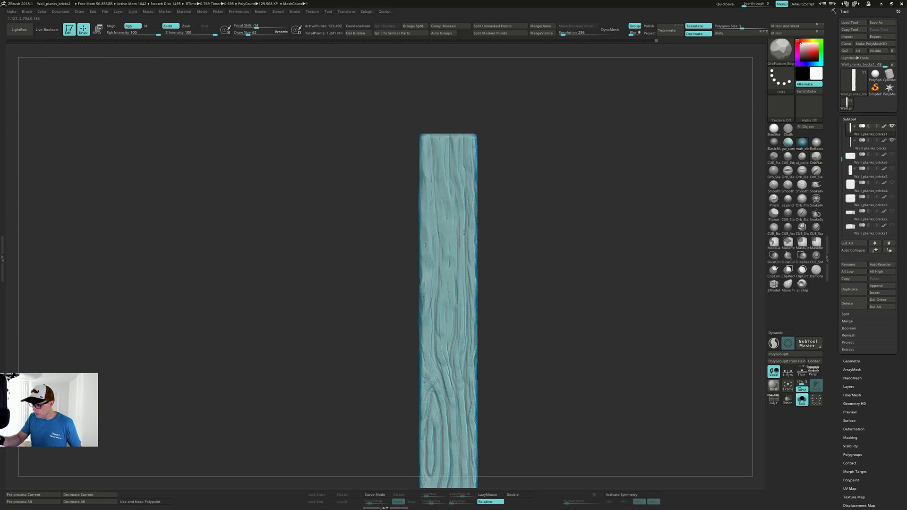
{"action": "right_click_drag", "start_coordinate": [450, 329], "coordinate": [450, 217], "text": "alt"}
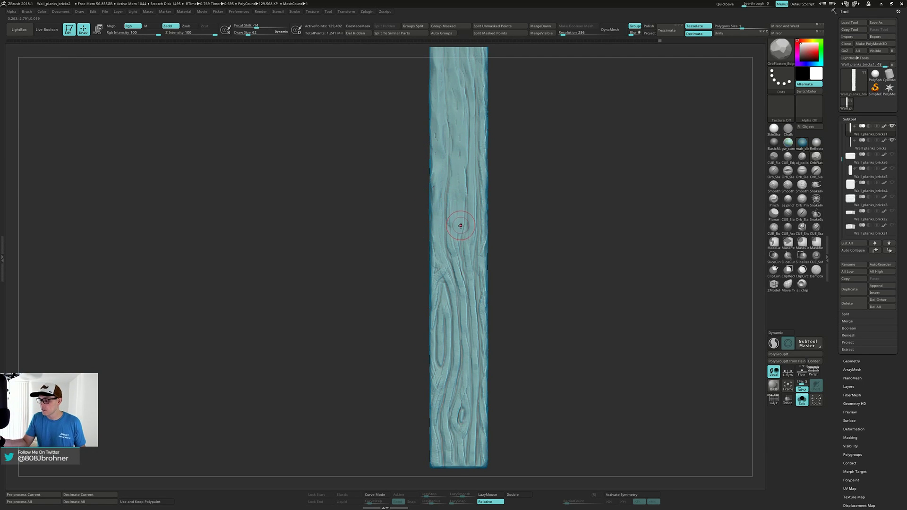
{"action": "mouse_move", "coordinate": [454, 239]}
{"action": "right_mouse_down"}
{"action": "mouse_move", "coordinate": [474, 230]}
{"action": "mouse_move", "coordinate": [456, 241]}
{"action": "right_mouse_up"}
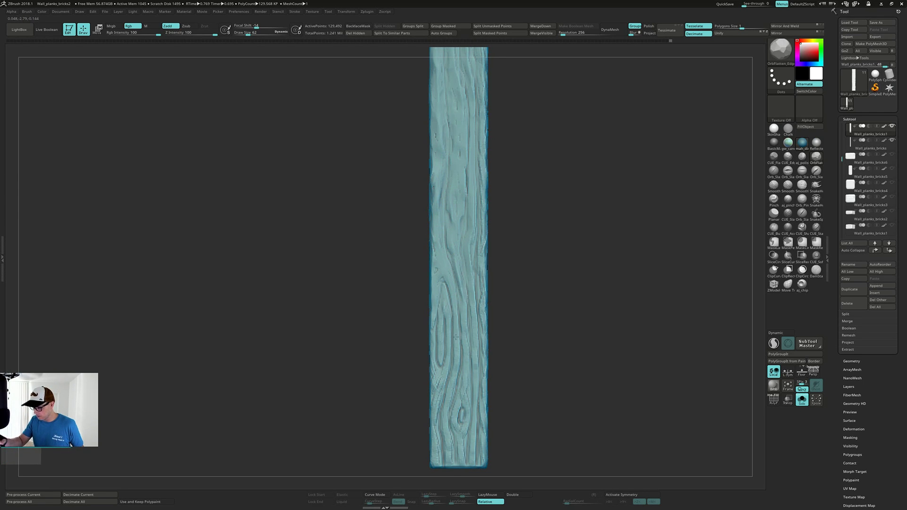
{"action": "right_click_drag", "start_coordinate": [450, 364], "coordinate": [450, 283], "text": "alt"}
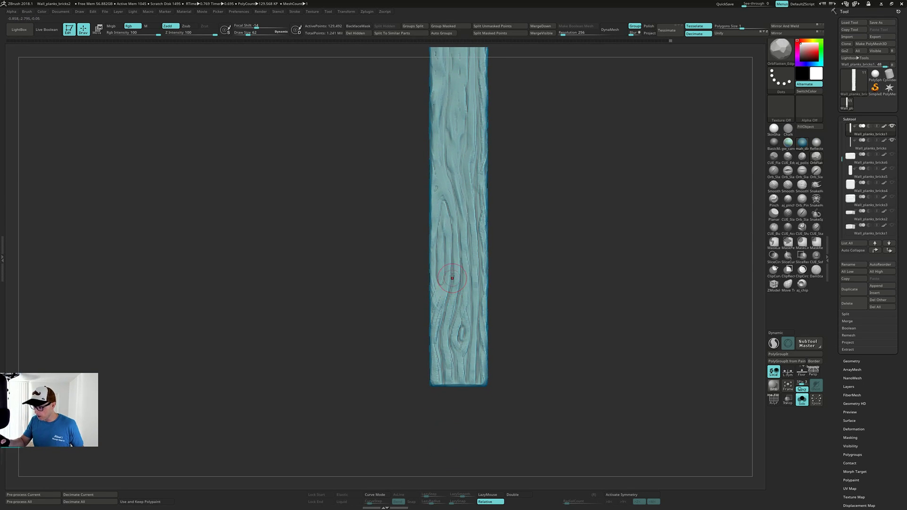
{"action": "left_click_drag", "start_coordinate": [450, 278], "coordinate": [442, 312]}
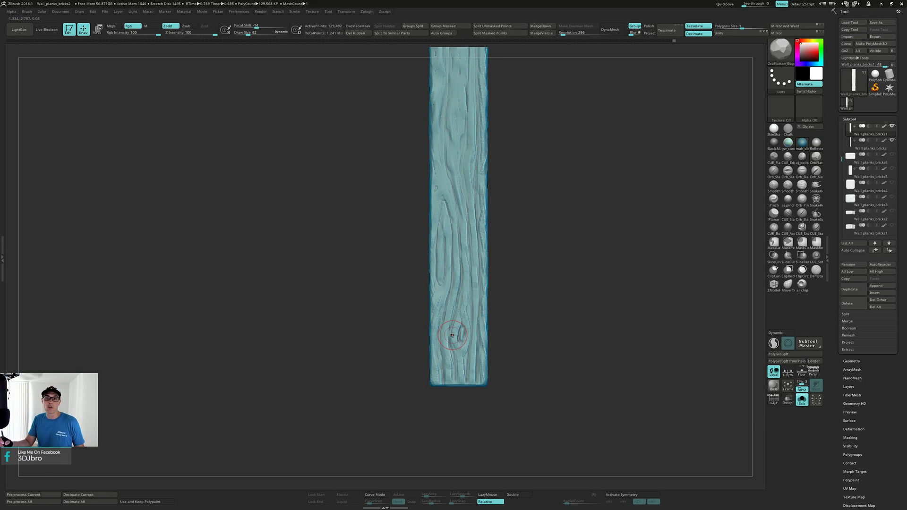
Flatten the grain around the small knot at the narrow side's lower end, undoing and redoing the stroke beside it
{"action": "right_click_drag", "start_coordinate": [460, 329], "coordinate": [434, 289]}
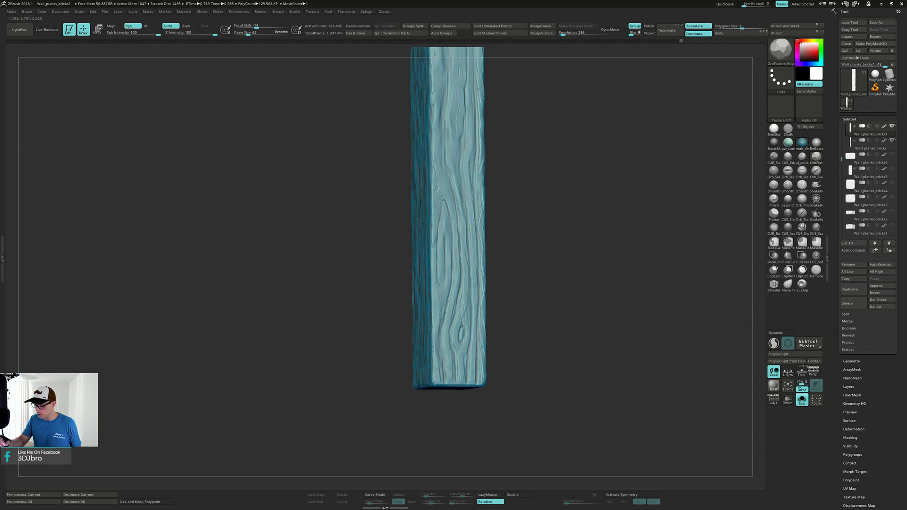
{"action": "mouse_move", "coordinate": [435, 370]}
{"action": "right_mouse_down"}
{"action": "mouse_move", "coordinate": [404, 361]}
{"action": "mouse_move", "coordinate": [418, 354]}
{"action": "right_mouse_up"}
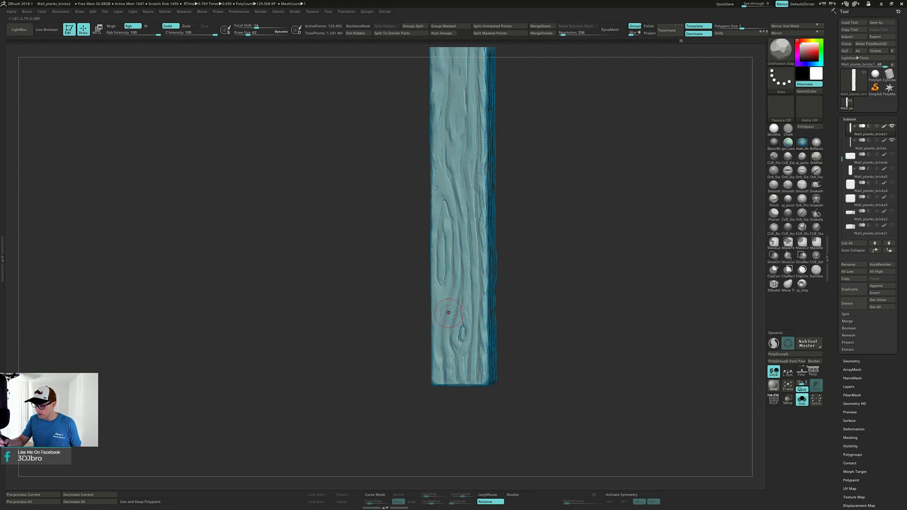
{"action": "left_click_drag", "start_coordinate": [448, 313], "coordinate": [454, 347]}
{"action": "key", "text": "ctrl+z"}
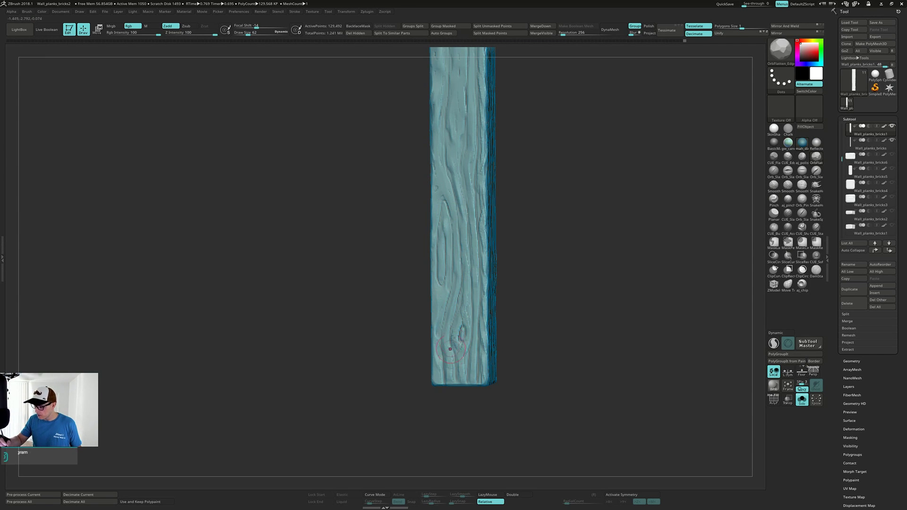
{"action": "right_click_drag", "start_coordinate": [450, 349], "coordinate": [463, 348]}
{"action": "left_click_drag", "start_coordinate": [461, 341], "coordinate": [451, 343]}
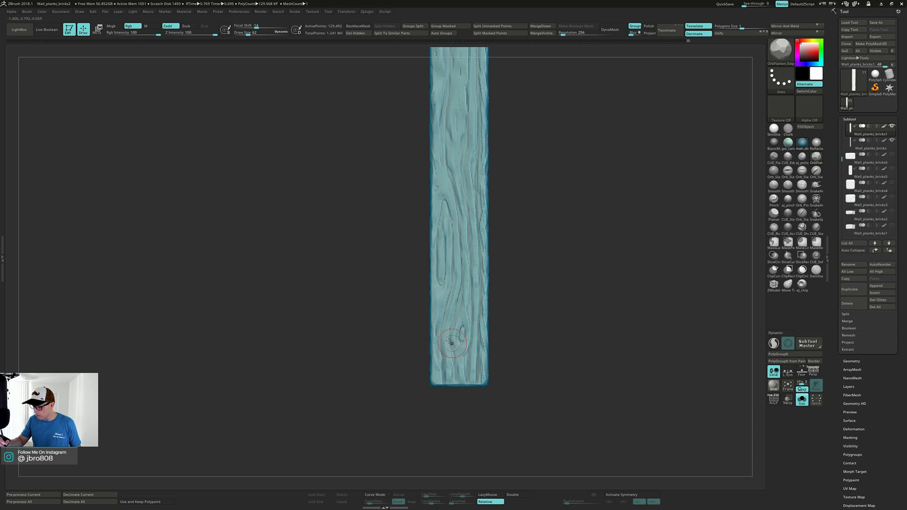
{"action": "right_click_drag", "start_coordinate": [478, 328], "coordinate": [458, 363], "text": "alt"}
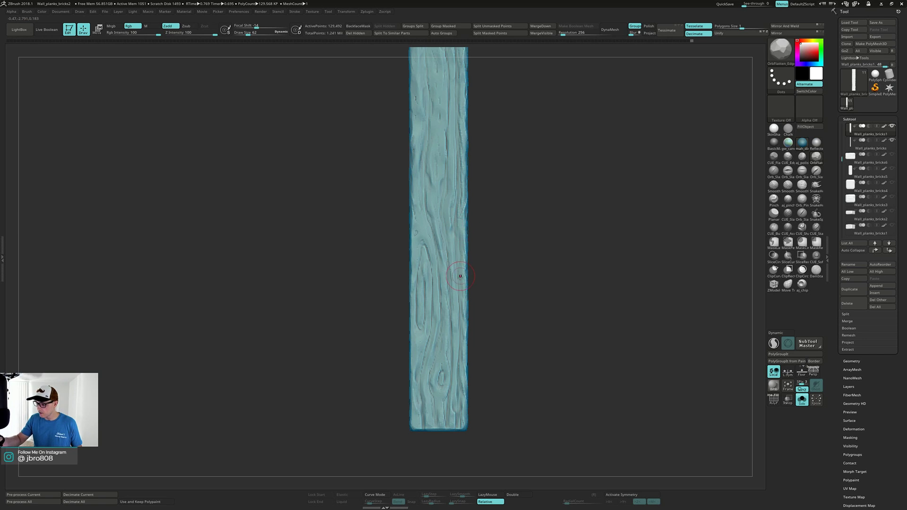
Soften the long corner edge between the flattened narrow side and the unflattened wide face, from top to bottom end
{"action": "right_click_drag", "start_coordinate": [450, 312], "coordinate": [486, 216]}
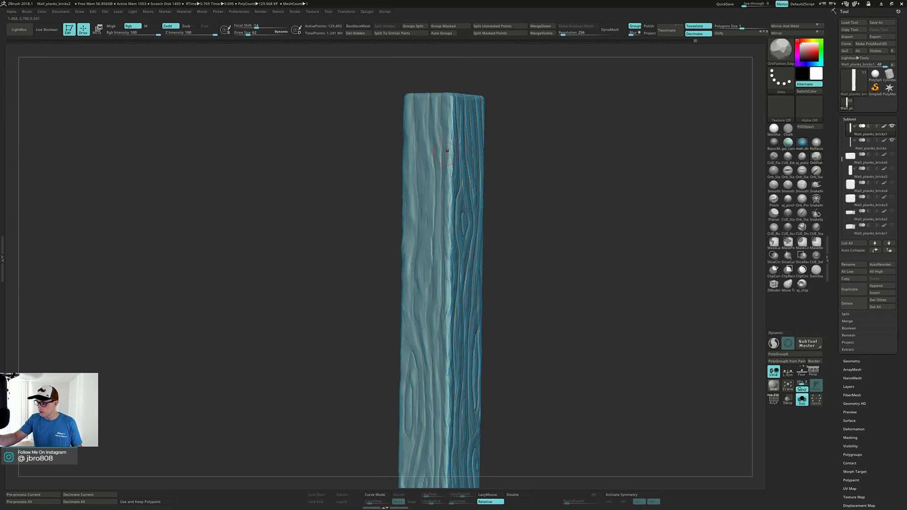
{"action": "right_click_drag", "start_coordinate": [452, 172], "coordinate": [447, 211]}
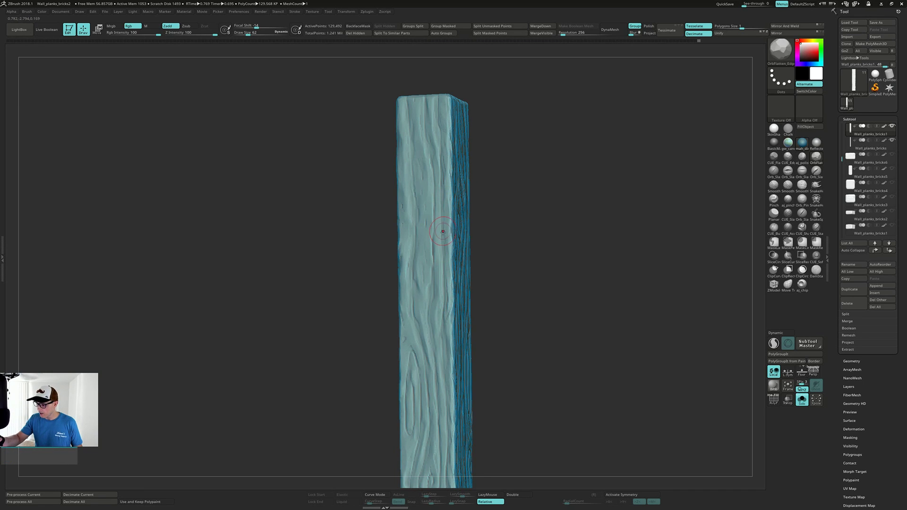
{"action": "left_click_drag", "start_coordinate": [443, 231], "coordinate": [444, 302]}
{"action": "mouse_move", "coordinate": [452, 302]}
{"action": "right_mouse_down"}
{"action": "mouse_move", "coordinate": [431, 298]}
{"action": "mouse_move", "coordinate": [433, 232]}
{"action": "right_mouse_up"}
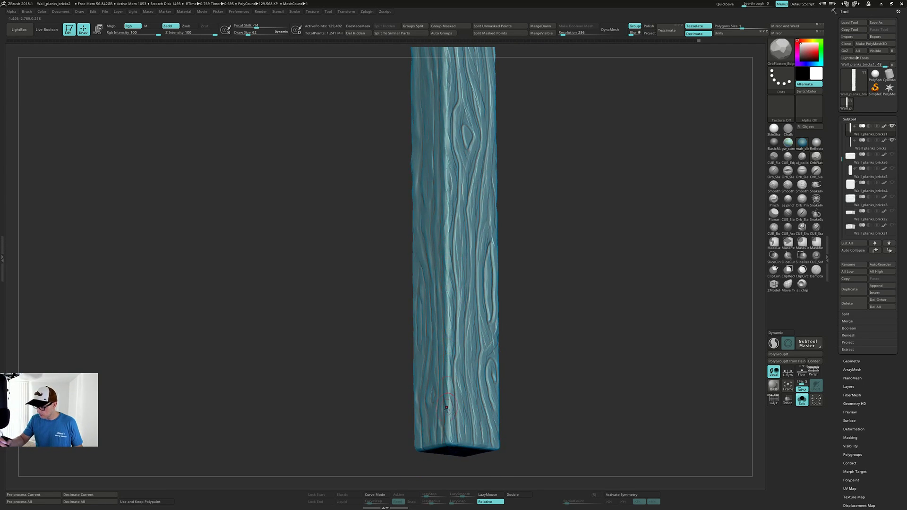
{"action": "right_click_drag", "start_coordinate": [446, 408], "coordinate": [437, 334]}
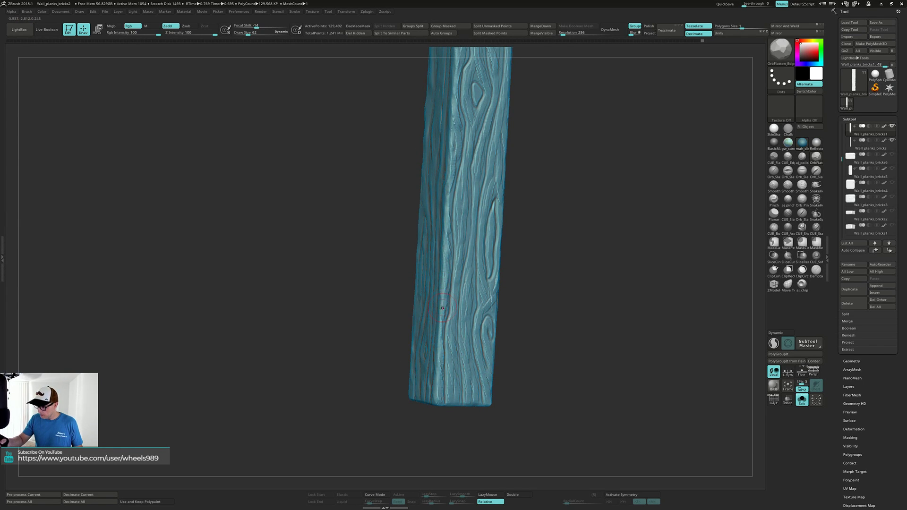
{"action": "mouse_move", "coordinate": [446, 223]}
{"action": "right_mouse_down"}
{"action": "mouse_move", "coordinate": [445, 245]}
{"action": "mouse_move", "coordinate": [439, 233]}
{"action": "mouse_move", "coordinate": [427, 246]}
{"action": "mouse_move", "coordinate": [437, 226]}
{"action": "right_mouse_up"}
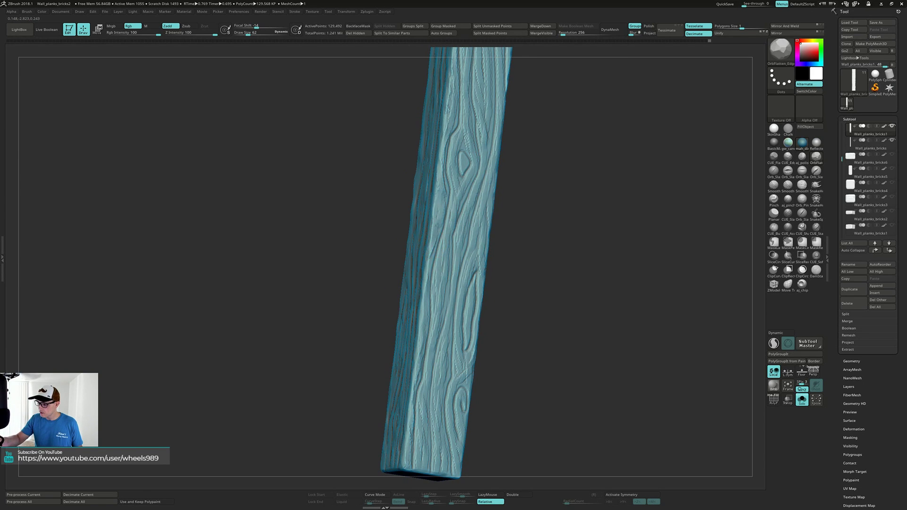
{"action": "right_click_drag", "start_coordinate": [439, 176], "coordinate": [452, 184]}
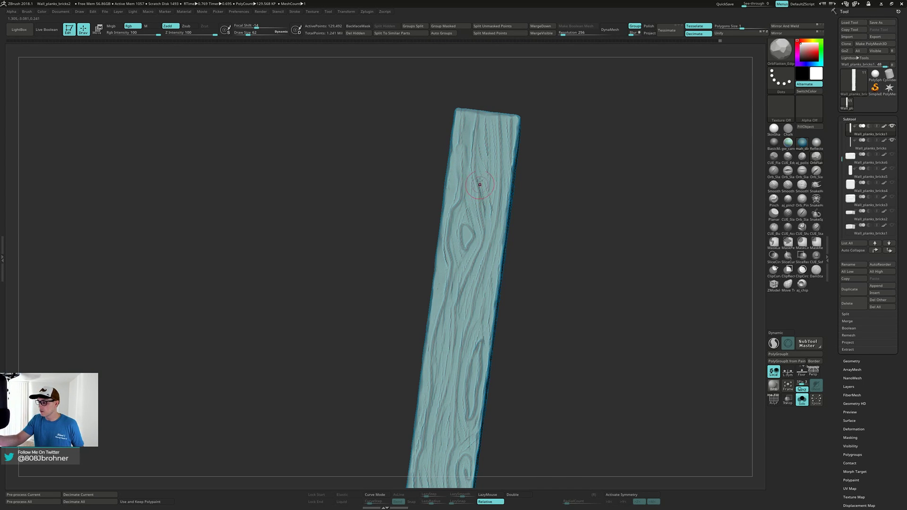
Flatten the raised grain on the upper end of the wide face, down toward the oval knot
{"action": "left_click_drag", "start_coordinate": [503, 184], "coordinate": [512, 125]}
{"action": "mouse_move", "coordinate": [459, 160]}
{"action": "left_mouse_down"}
{"action": "mouse_move", "coordinate": [467, 173]}
{"action": "mouse_move", "coordinate": [472, 145]}
{"action": "left_mouse_up"}
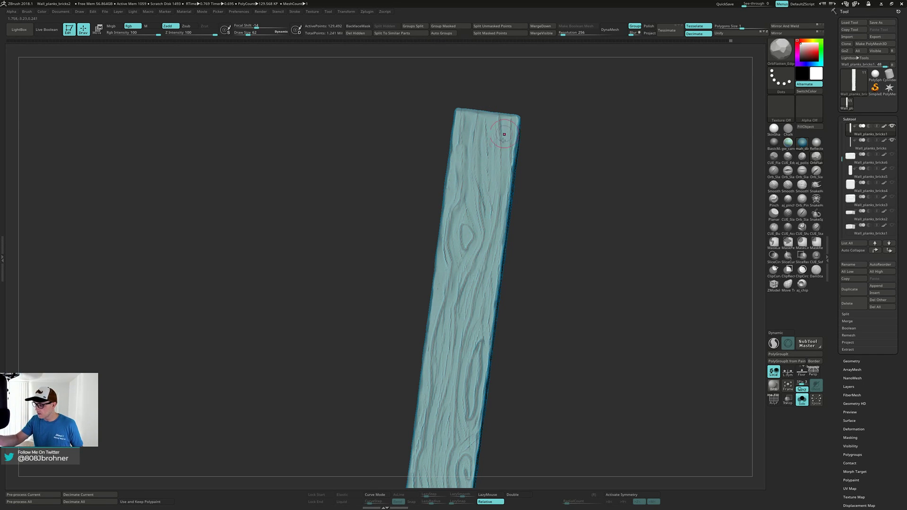
{"action": "left_click_drag", "start_coordinate": [508, 274], "coordinate": [509, 280], "text": "shift"}
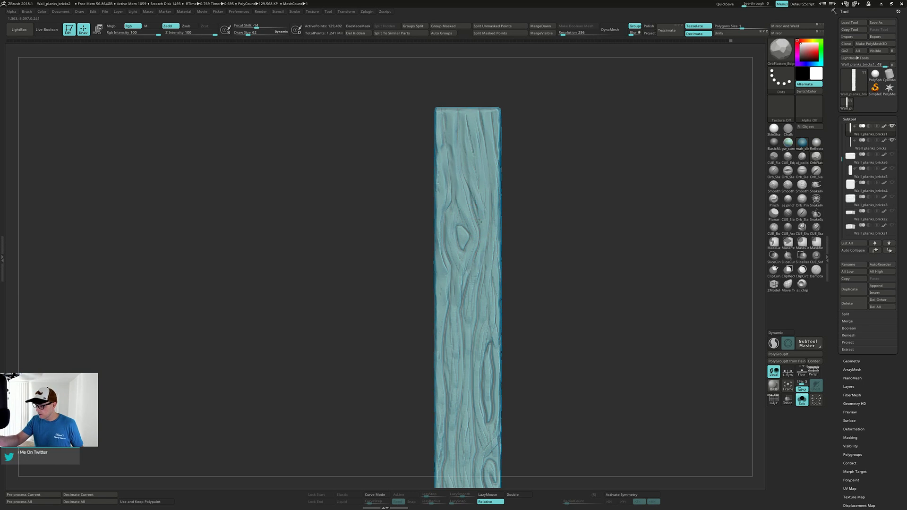
{"action": "left_click_drag", "start_coordinate": [479, 222], "coordinate": [469, 114]}
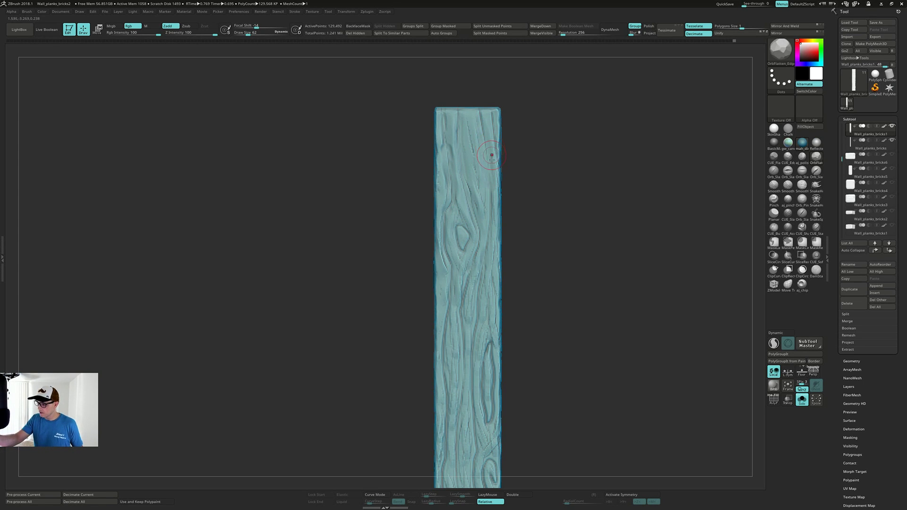
{"action": "left_click_drag", "start_coordinate": [492, 155], "coordinate": [480, 208]}
Flatten the wide face's central grain from below the oval knot down to the plank's lower end
{"action": "right_click_drag", "start_coordinate": [454, 336], "coordinate": [456, 236], "text": "alt"}
{"action": "left_click_drag", "start_coordinate": [456, 283], "coordinate": [453, 394]}
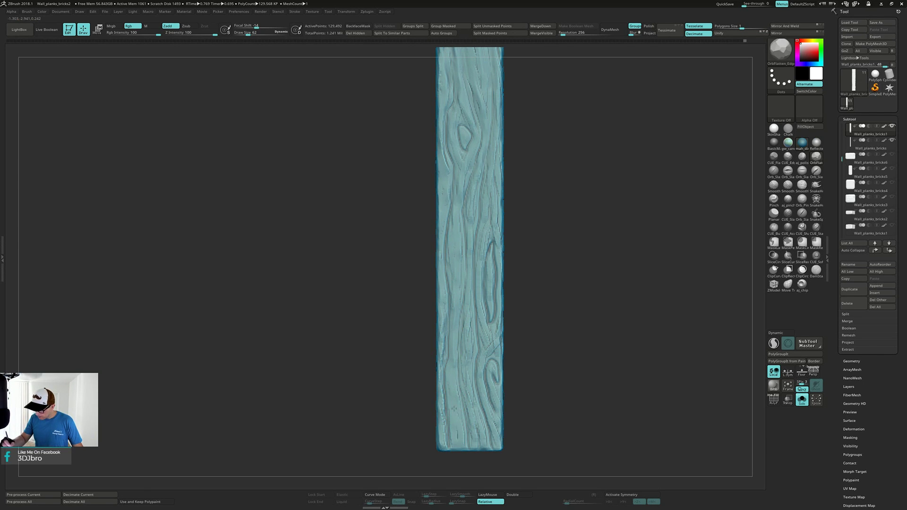
{"action": "left_click_drag", "start_coordinate": [474, 241], "coordinate": [477, 181]}
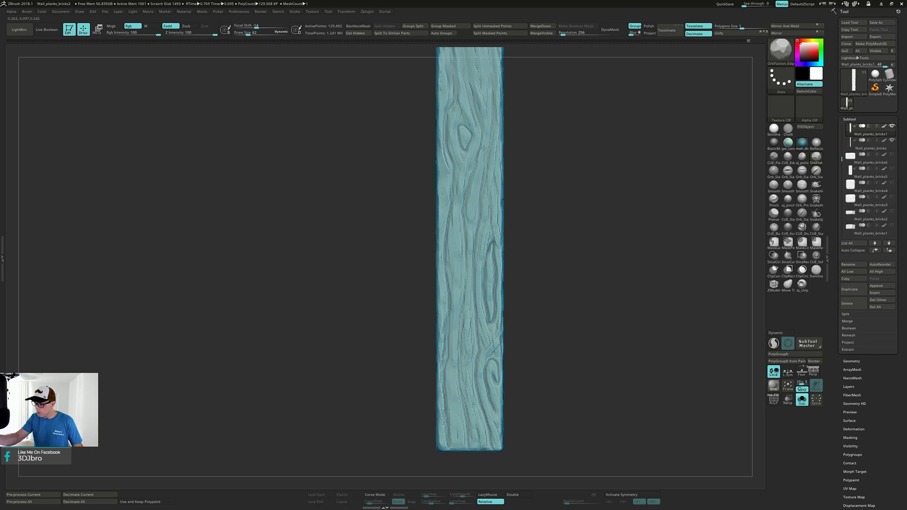
{"action": "left_click_drag", "start_coordinate": [471, 214], "coordinate": [471, 255]}
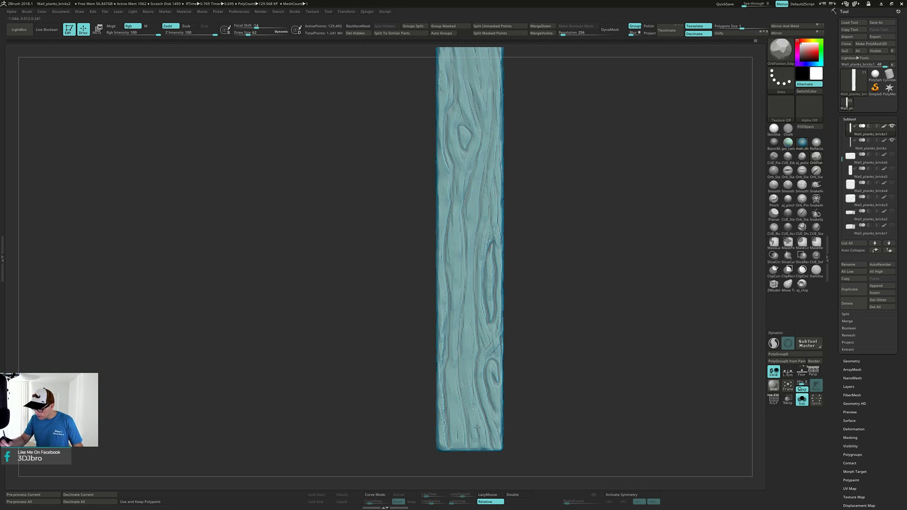
{"action": "mouse_move", "coordinate": [467, 386]}
{"action": "left_mouse_down"}
{"action": "mouse_move", "coordinate": [475, 420]}
{"action": "mouse_move", "coordinate": [492, 429]}
{"action": "left_mouse_up"}
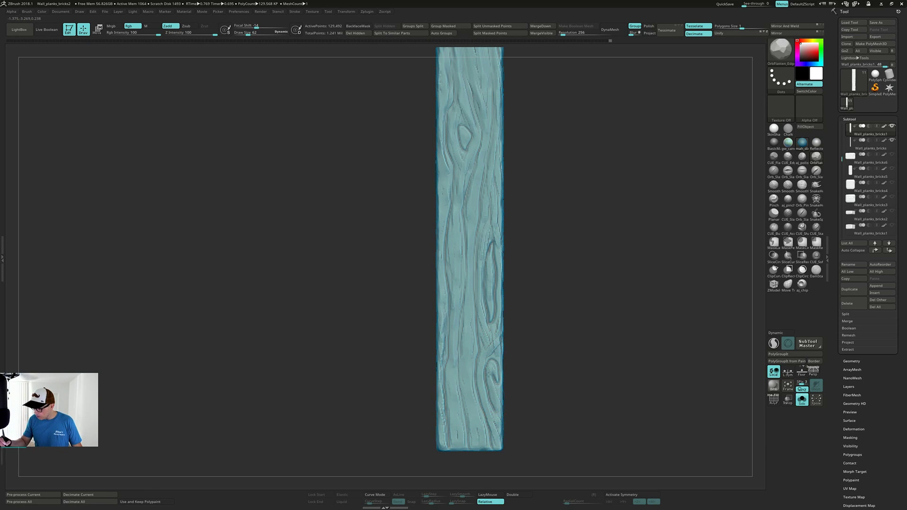
Flatten the grain around the two edge knots on the wide face and up along that edge beside the oval knot
{"action": "left_click_drag", "start_coordinate": [488, 373], "coordinate": [486, 381]}
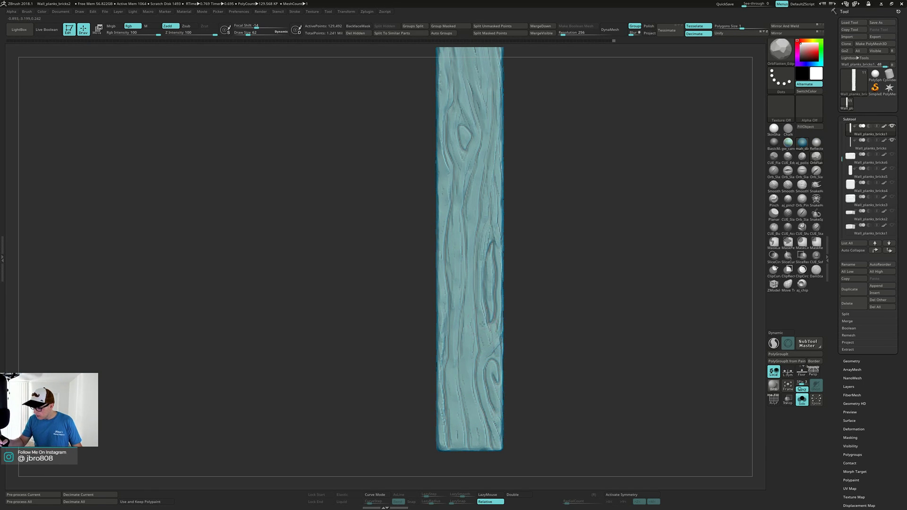
{"action": "left_click_drag", "start_coordinate": [492, 335], "coordinate": [499, 322]}
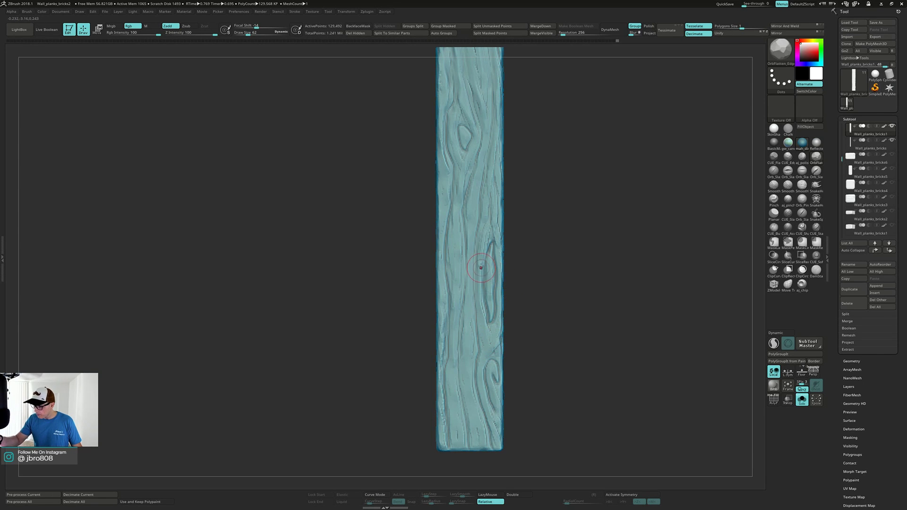
{"action": "left_click_drag", "start_coordinate": [487, 156], "coordinate": [495, 163]}
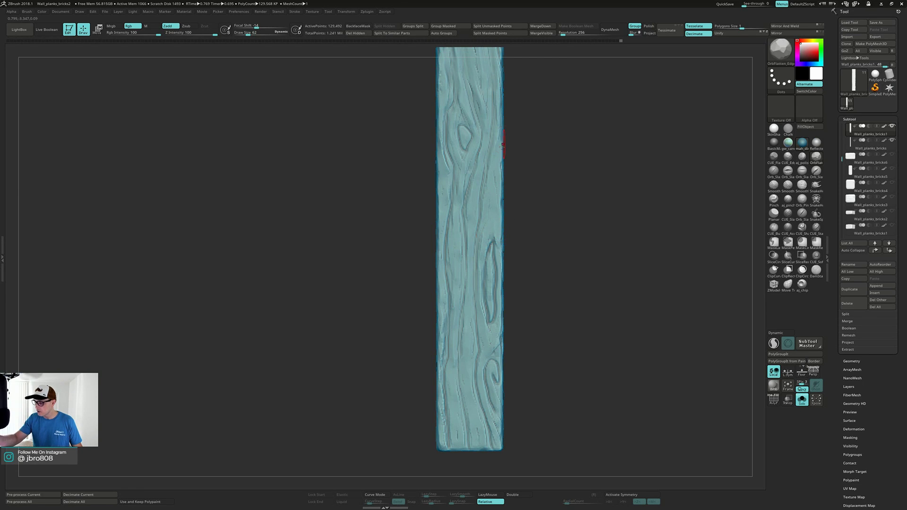
{"action": "left_click_drag", "start_coordinate": [493, 189], "coordinate": [482, 170]}
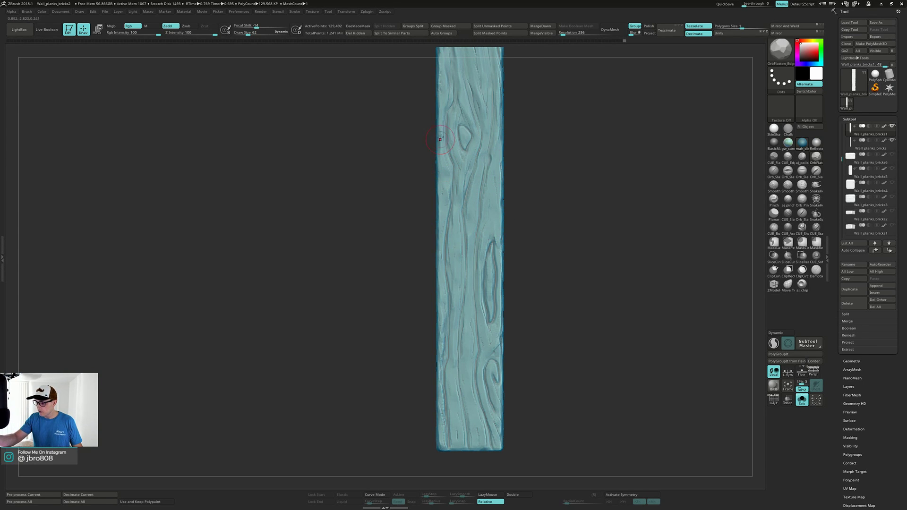
Flatten the remaining grain beside the oval knot and along the wide face's opposite long edge to its lower end
{"action": "right_click_drag", "start_coordinate": [462, 107], "coordinate": [459, 195], "text": "alt"}
{"action": "left_click_drag", "start_coordinate": [453, 209], "coordinate": [461, 189]}
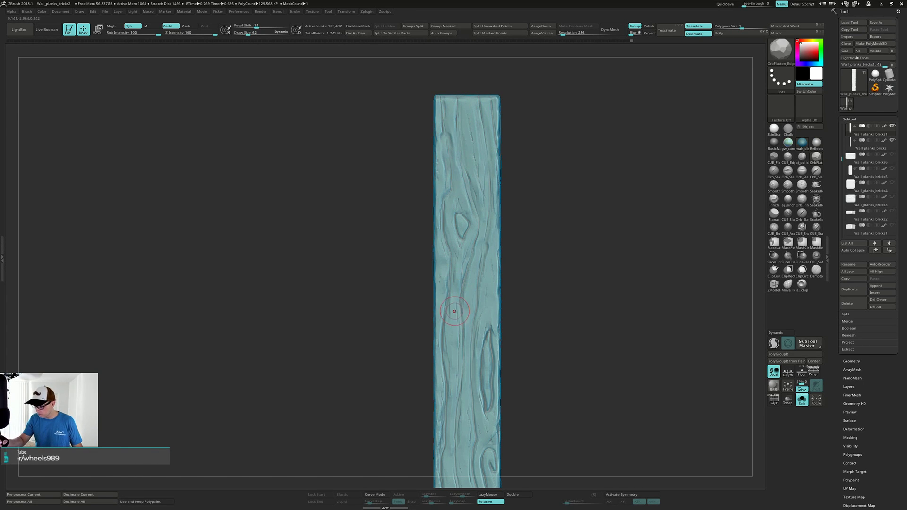
{"action": "right_click_drag", "start_coordinate": [456, 349], "coordinate": [461, 266], "text": "alt"}
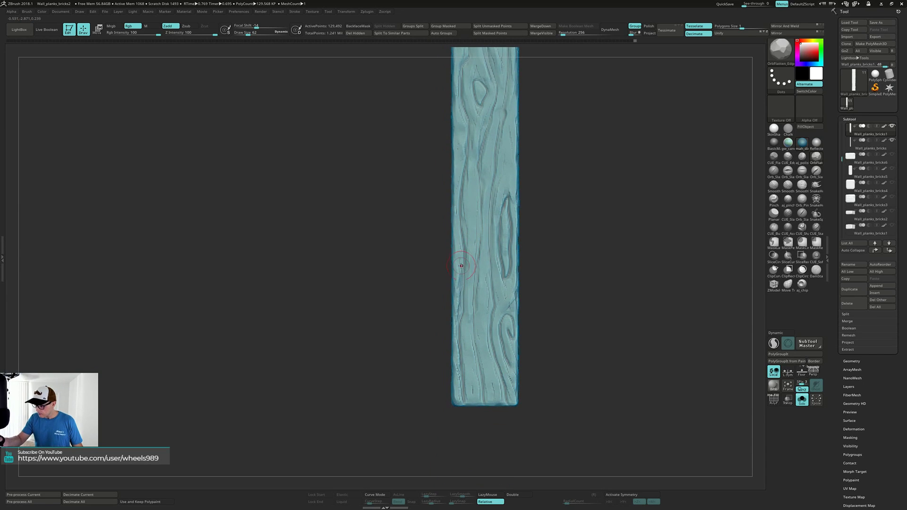
{"action": "left_click_drag", "start_coordinate": [455, 351], "coordinate": [458, 411]}
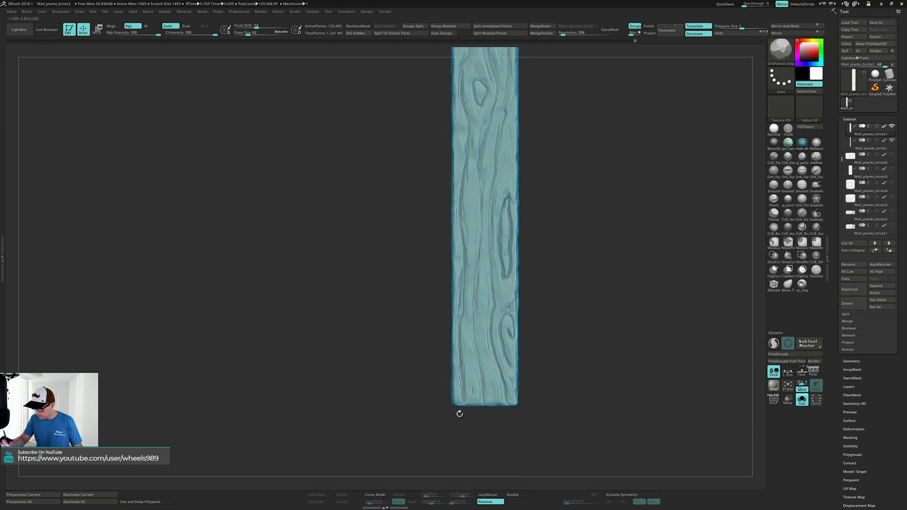
Flatten the raised grain on the plank's unflattened face with the small knot, from its upper end through the middle
{"action": "mouse_move", "coordinate": [544, 362]}
{"action": "right_mouse_down"}
{"action": "mouse_move", "coordinate": [508, 359]}
{"action": "mouse_move", "coordinate": [522, 358]}
{"action": "mouse_move", "coordinate": [505, 347]}
{"action": "mouse_move", "coordinate": [499, 289]}
{"action": "right_mouse_up"}
{"action": "right_click_drag", "start_coordinate": [510, 170], "coordinate": [495, 289], "text": "alt"}
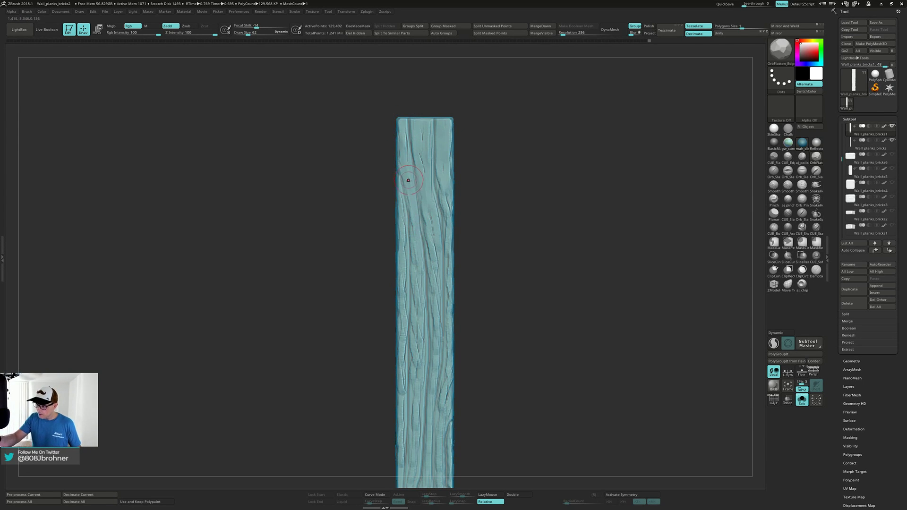
{"action": "right_click_drag", "start_coordinate": [409, 299], "coordinate": [416, 202], "text": "alt"}
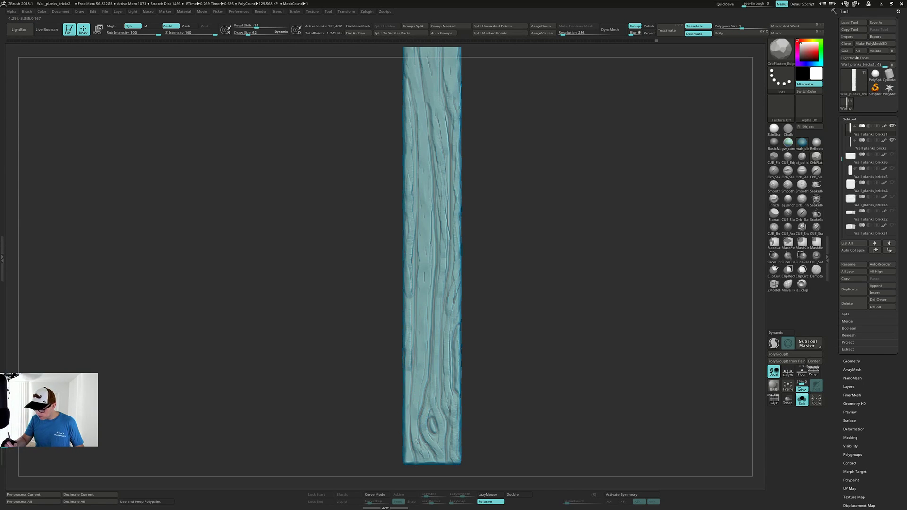
{"action": "right_click_drag", "start_coordinate": [428, 250], "coordinate": [433, 352], "text": "alt"}
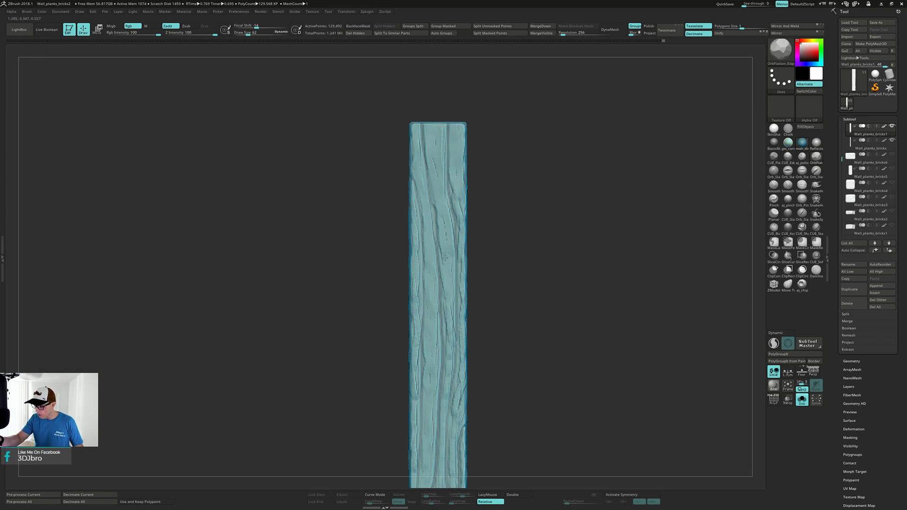
Flatten the grain on this face's lower half, down to and around the small knot
{"action": "right_click_drag", "start_coordinate": [446, 361], "coordinate": [449, 281], "text": "alt"}
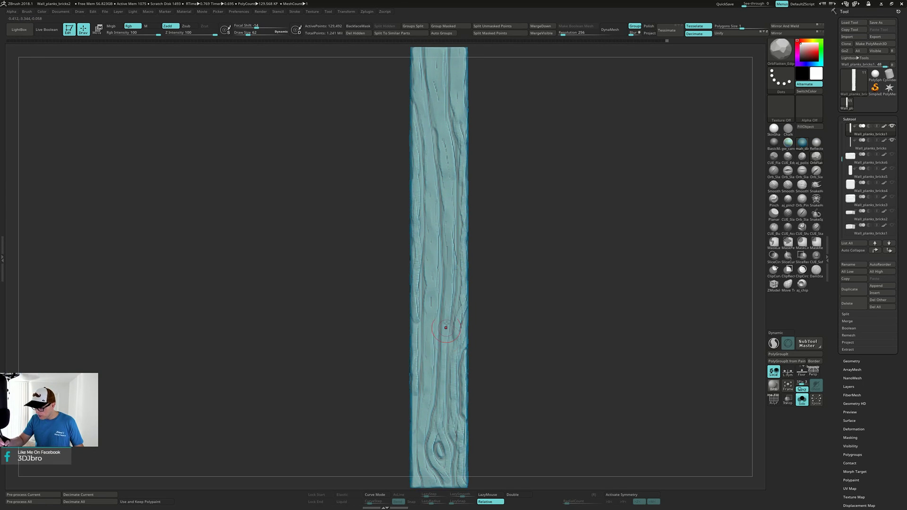
{"action": "right_click_drag", "start_coordinate": [442, 420], "coordinate": [446, 360], "text": "alt"}
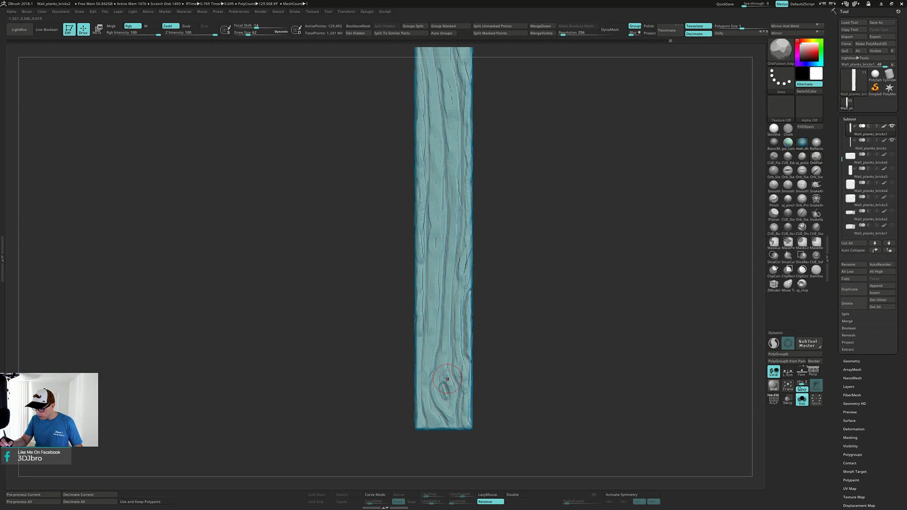
{"action": "left_click_drag", "start_coordinate": [443, 362], "coordinate": [452, 367]}
Flatten the grain along the long edge on the small knot's side, from the upper part to the lower end
{"action": "right_click_drag", "start_coordinate": [477, 242], "coordinate": [466, 314], "text": "alt"}
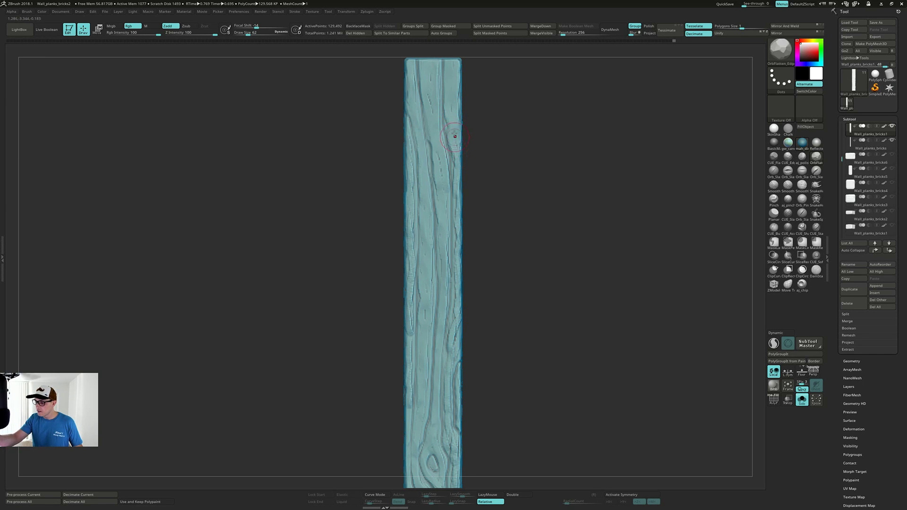
{"action": "left_click_drag", "start_coordinate": [455, 191], "coordinate": [457, 250]}
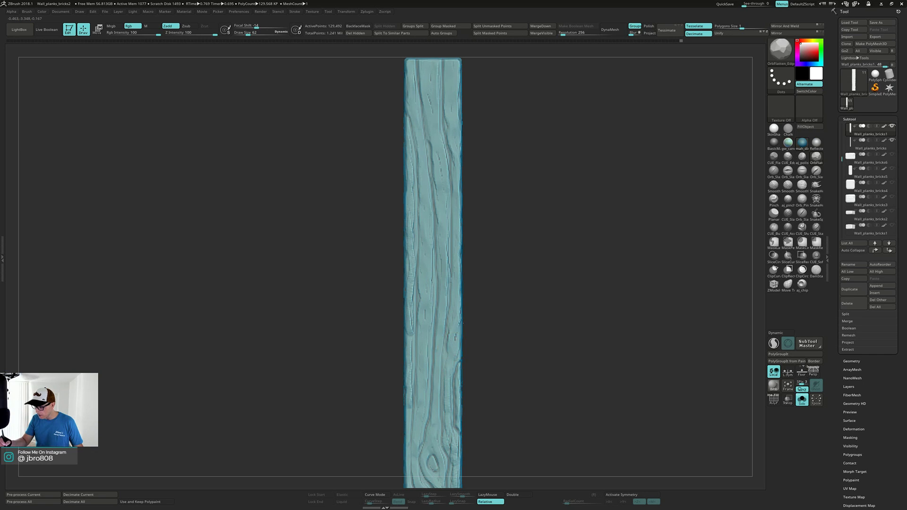
{"action": "right_click_drag", "start_coordinate": [466, 296], "coordinate": [473, 256], "text": "alt"}
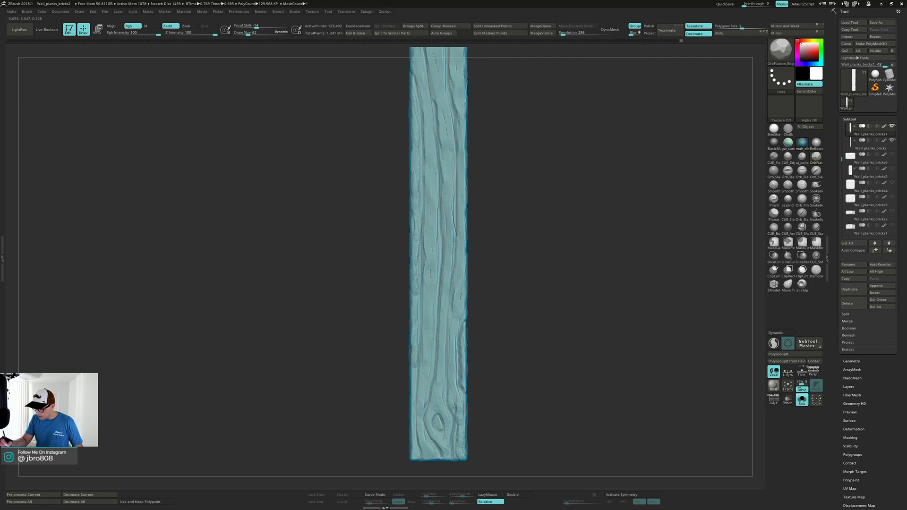
{"action": "left_click_drag", "start_coordinate": [459, 401], "coordinate": [462, 417]}
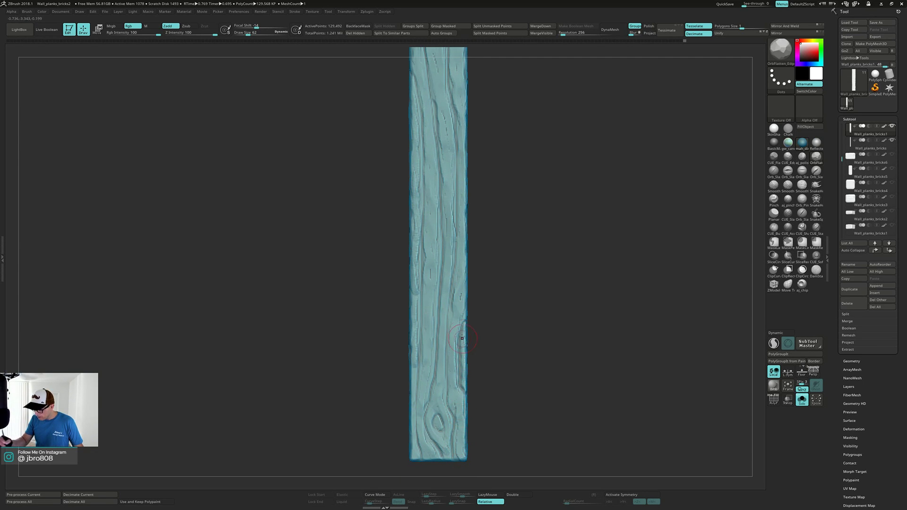
{"action": "left_click_drag", "start_coordinate": [461, 333], "coordinate": [462, 371]}
Flatten the rough grain along the face's other long edge, from the upper end past the middle
{"action": "right_click_drag", "start_coordinate": [453, 276], "coordinate": [473, 365], "text": "alt"}
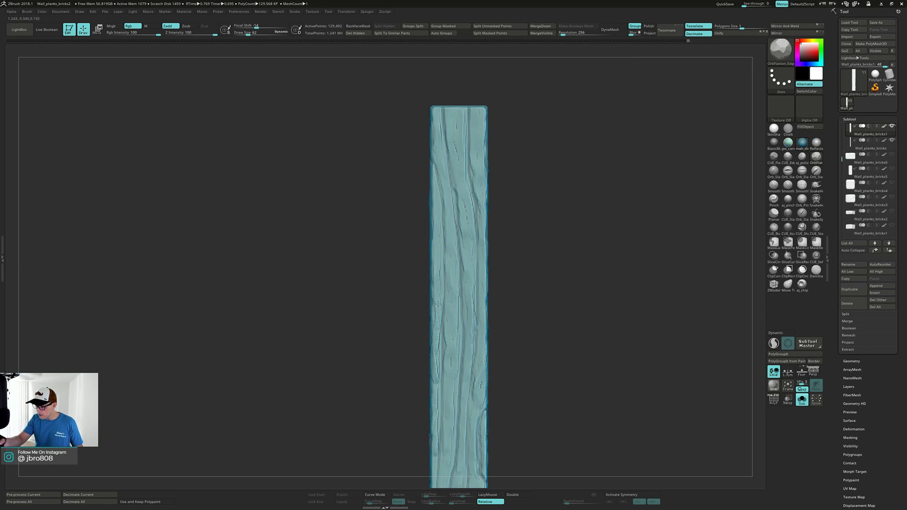
{"action": "right_click_drag", "start_coordinate": [434, 206], "coordinate": [426, 255]}
{"action": "mouse_move", "coordinate": [430, 292]}
{"action": "right_mouse_down"}
{"action": "mouse_move", "coordinate": [425, 279]}
{"action": "mouse_move", "coordinate": [419, 308]}
{"action": "right_mouse_up"}
{"action": "right_click_drag", "start_coordinate": [423, 276], "coordinate": [421, 348], "text": "alt"}
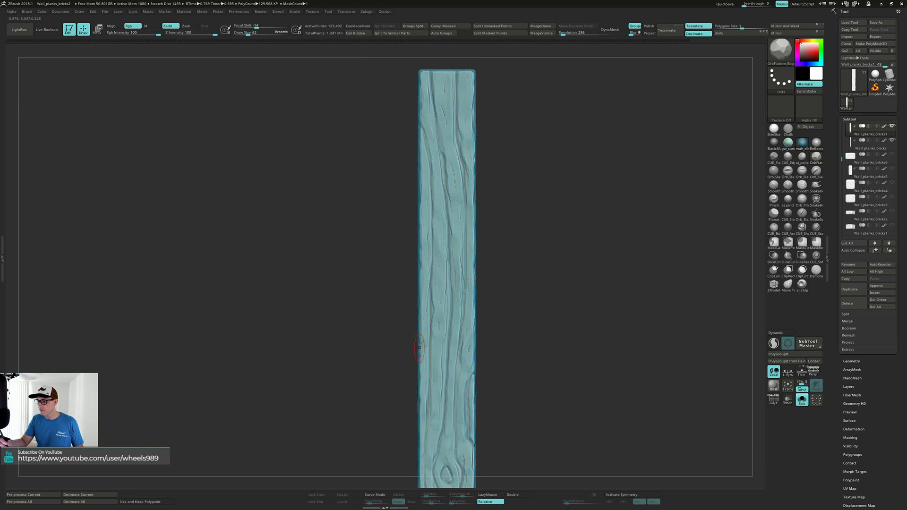
{"action": "mouse_move", "coordinate": [517, 124]}
{"action": "right_mouse_down"}
{"action": "mouse_move", "coordinate": [500, 126]}
{"action": "mouse_move", "coordinate": [512, 136]}
{"action": "mouse_move", "coordinate": [505, 138]}
{"action": "right_mouse_up"}
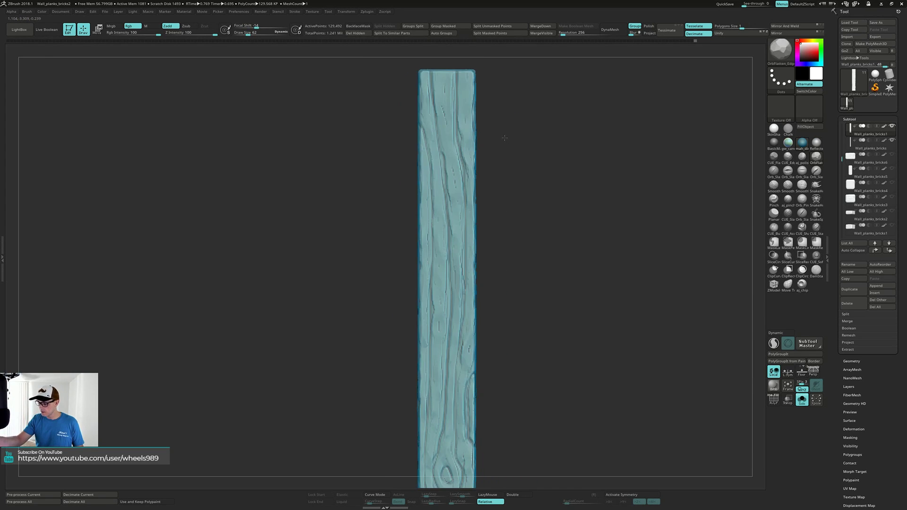
Polish the grain surfaces at the upper end of the face with the aj_polish brush
{"action": "left_click", "coordinate": [803, 158]}
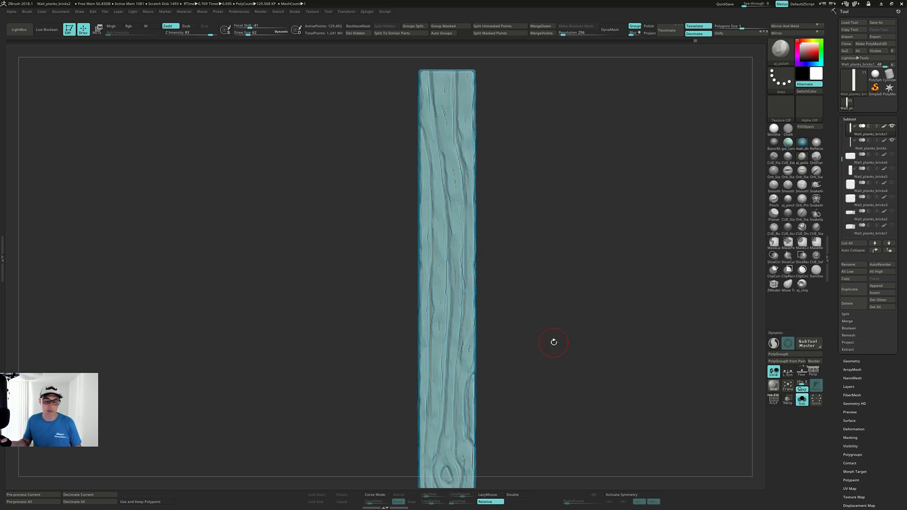
{"action": "left_click_drag", "start_coordinate": [554, 347], "coordinate": [548, 398], "text": "alt"}
{"action": "left_click_drag", "start_coordinate": [526, 226], "coordinate": [530, 308], "text": "alt"}
{"action": "mouse_move", "coordinate": [532, 270]}
{"action": "left_mouse_down", "text": "alt"}
{"action": "mouse_move", "coordinate": [526, 248]}
{"action": "mouse_move", "coordinate": [517, 285]}
{"action": "left_mouse_up", "text": "alt"}
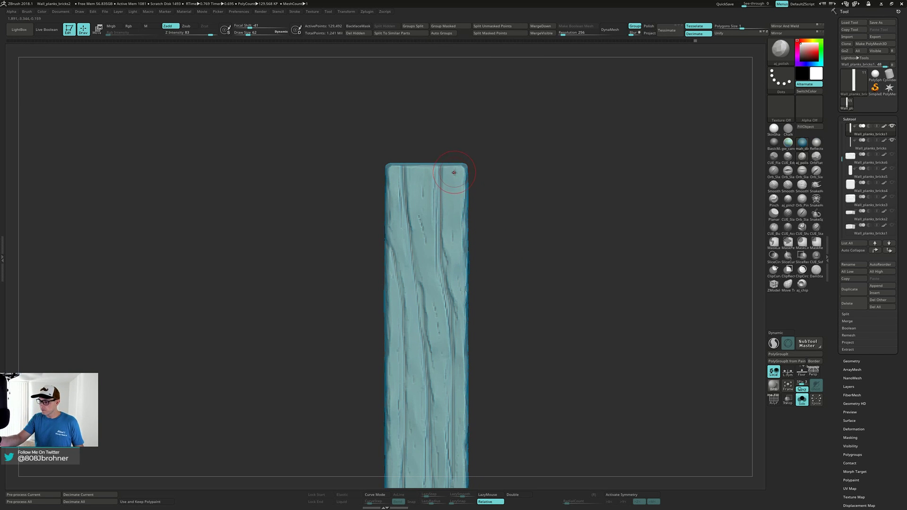
{"action": "mouse_move", "coordinate": [455, 208]}
{"action": "right_mouse_down"}
{"action": "mouse_move", "coordinate": [433, 211]}
{"action": "mouse_move", "coordinate": [458, 213]}
{"action": "mouse_move", "coordinate": [453, 190]}
{"action": "right_mouse_up"}
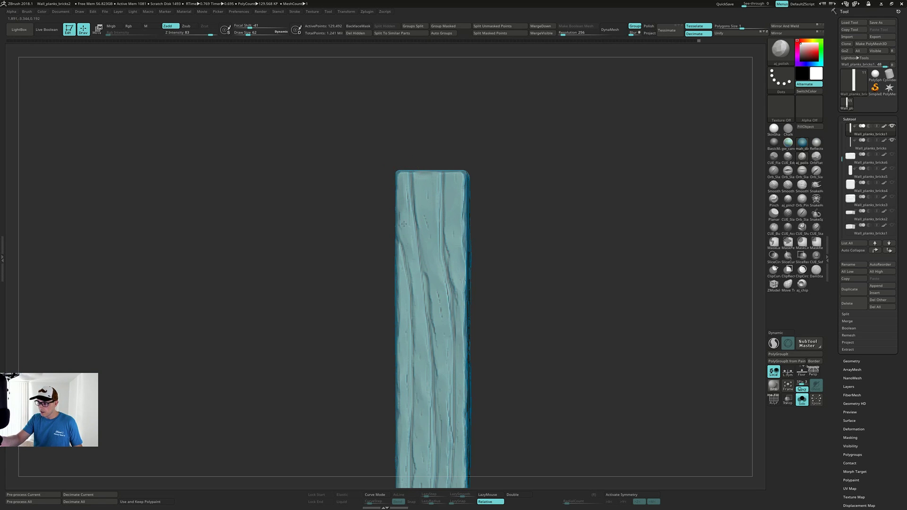
{"action": "mouse_move", "coordinate": [410, 188]}
{"action": "left_mouse_down"}
{"action": "mouse_move", "coordinate": [405, 208]}
{"action": "mouse_move", "coordinate": [401, 189]}
{"action": "left_mouse_up"}
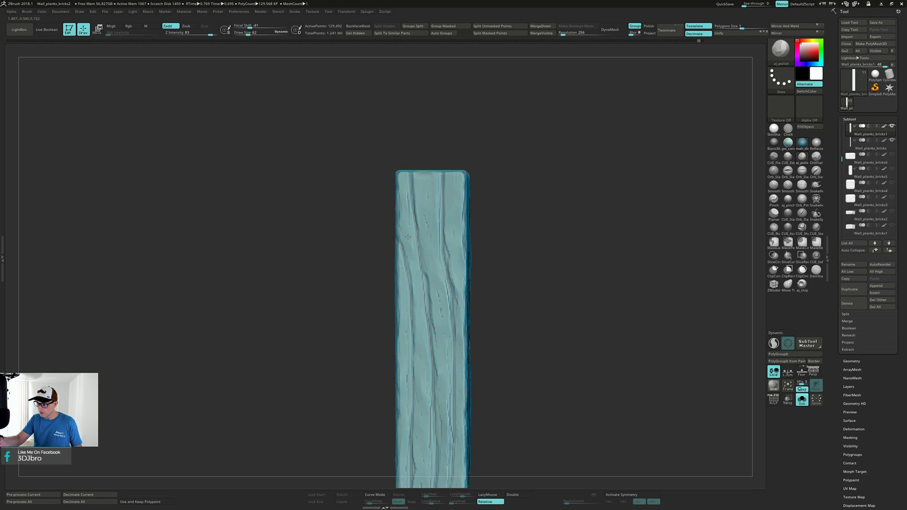
{"action": "left_click_drag", "start_coordinate": [411, 235], "coordinate": [409, 210]}
{"action": "left_click_drag", "start_coordinate": [420, 269], "coordinate": [420, 219]}
Polish the grain from the upper part of the face down past the middle with the aj_polish brush
{"action": "right_click_drag", "start_coordinate": [440, 282], "coordinate": [433, 208], "text": "alt"}
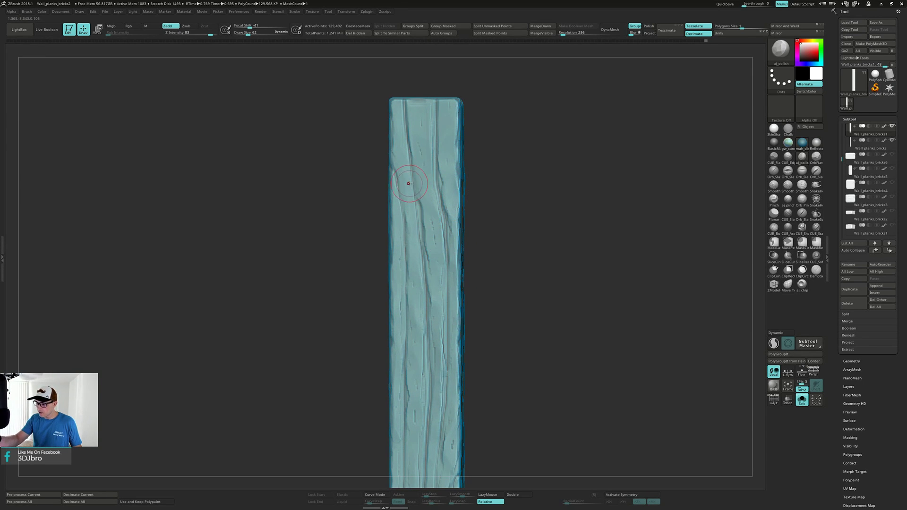
{"action": "left_click_drag", "start_coordinate": [408, 185], "coordinate": [414, 264]}
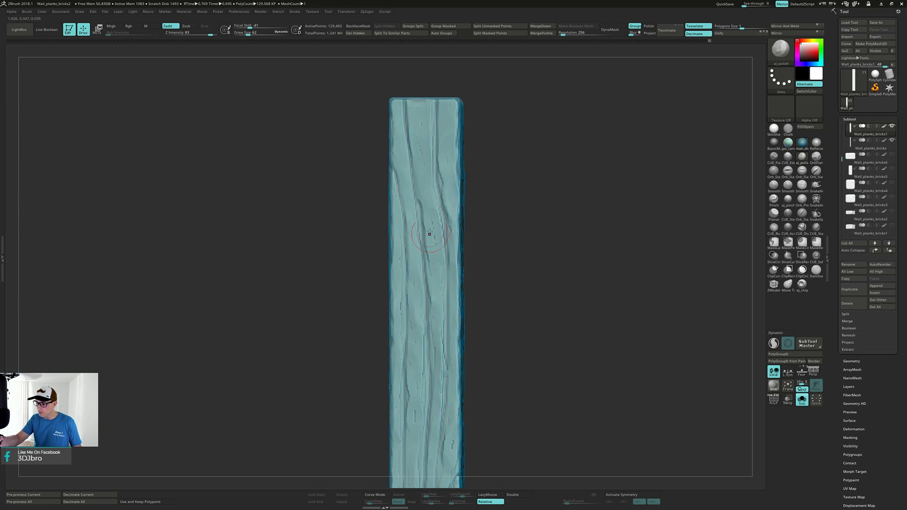
{"action": "left_click_drag", "start_coordinate": [448, 257], "coordinate": [457, 198]}
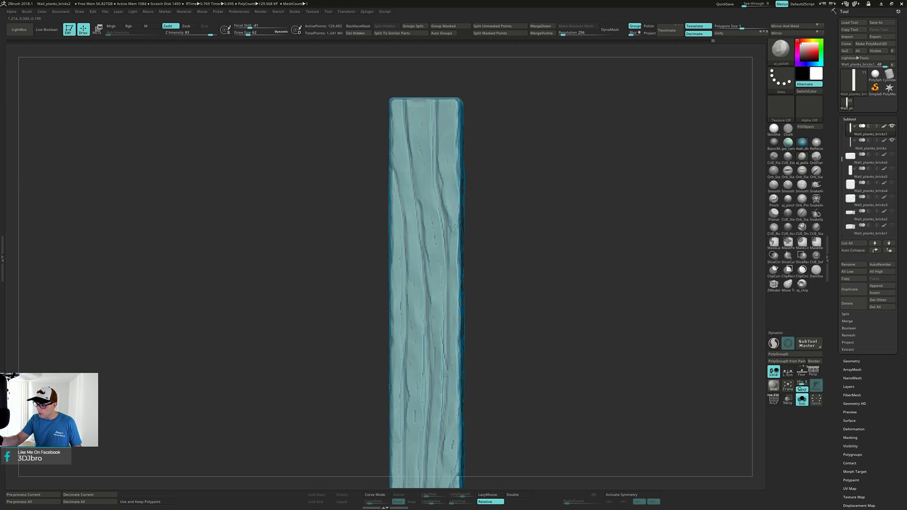
{"action": "left_click_drag", "start_coordinate": [417, 332], "coordinate": [422, 252]}
{"action": "right_click_drag", "start_coordinate": [419, 343], "coordinate": [424, 275], "text": "alt"}
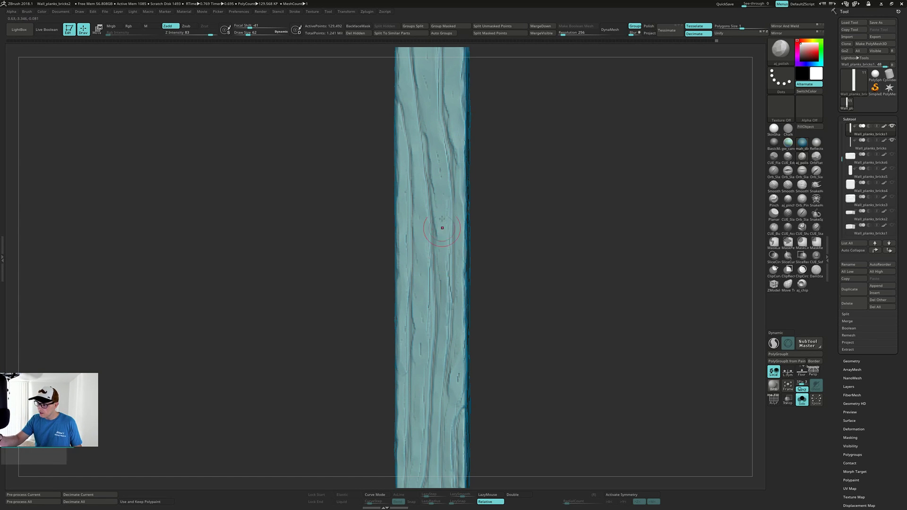
{"action": "left_click_drag", "start_coordinate": [440, 280], "coordinate": [418, 236]}
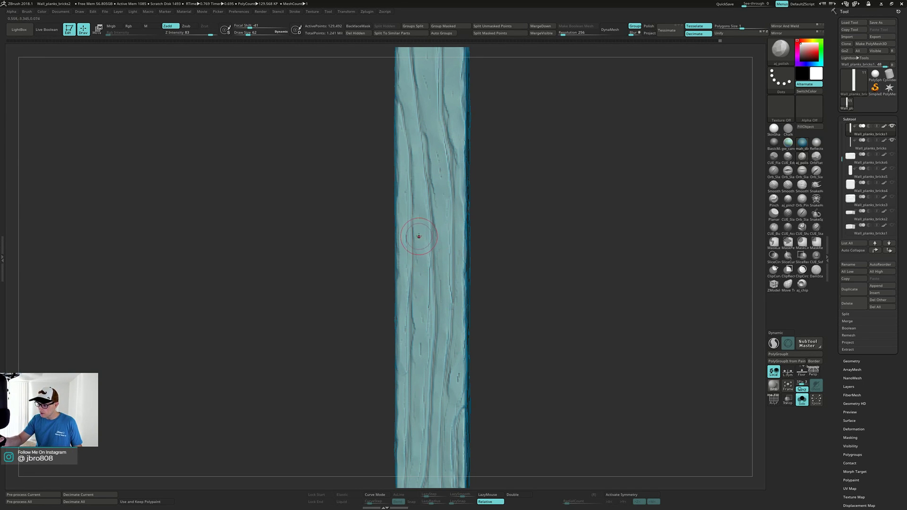
{"action": "right_click_drag", "start_coordinate": [421, 326], "coordinate": [425, 260], "text": "alt"}
{"action": "right_click_drag", "start_coordinate": [425, 296], "coordinate": [428, 268], "text": "alt"}
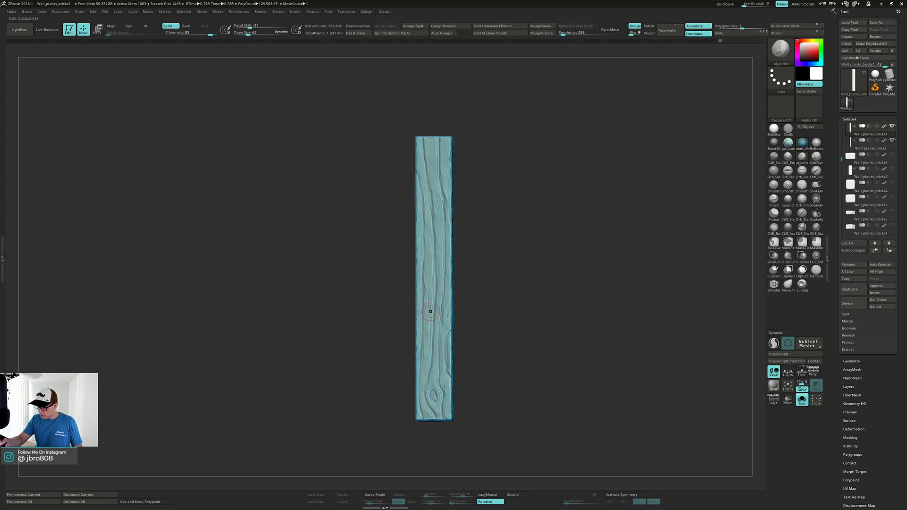
Polish the grain on the face's lower half and along the long edge beside it
{"action": "left_click_drag", "start_coordinate": [425, 323], "coordinate": [429, 336]}
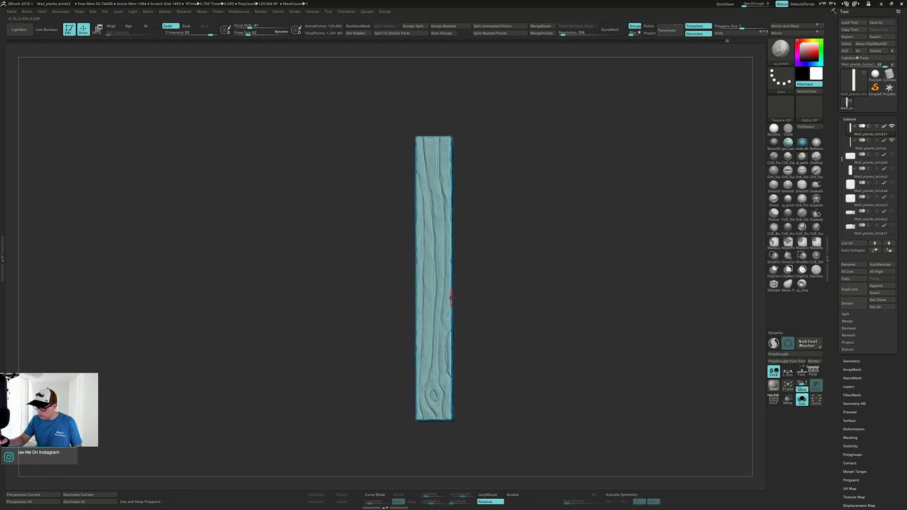
{"action": "left_click_drag", "start_coordinate": [448, 273], "coordinate": [448, 246]}
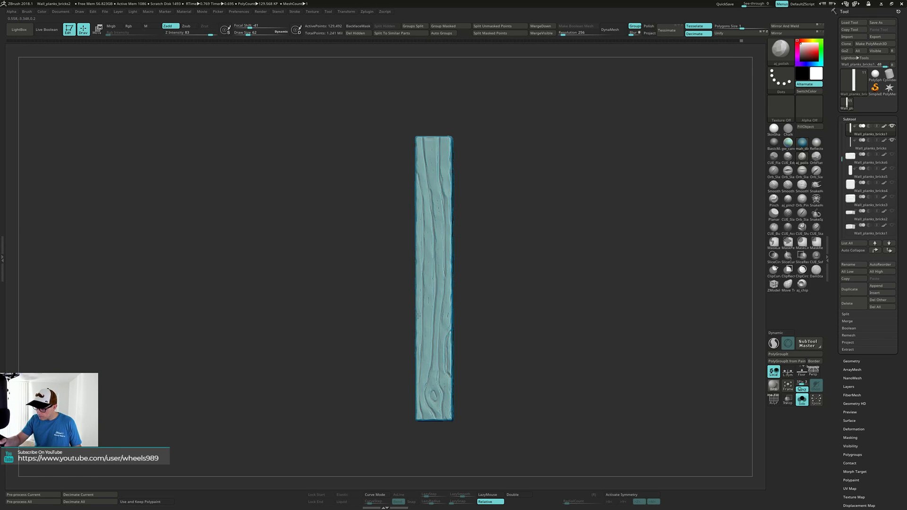
{"action": "right_click_drag", "start_coordinate": [417, 316], "coordinate": [446, 168]}
{"action": "left_click_drag", "start_coordinate": [449, 151], "coordinate": [449, 241]}
{"action": "left_click_drag", "start_coordinate": [448, 194], "coordinate": [449, 239]}
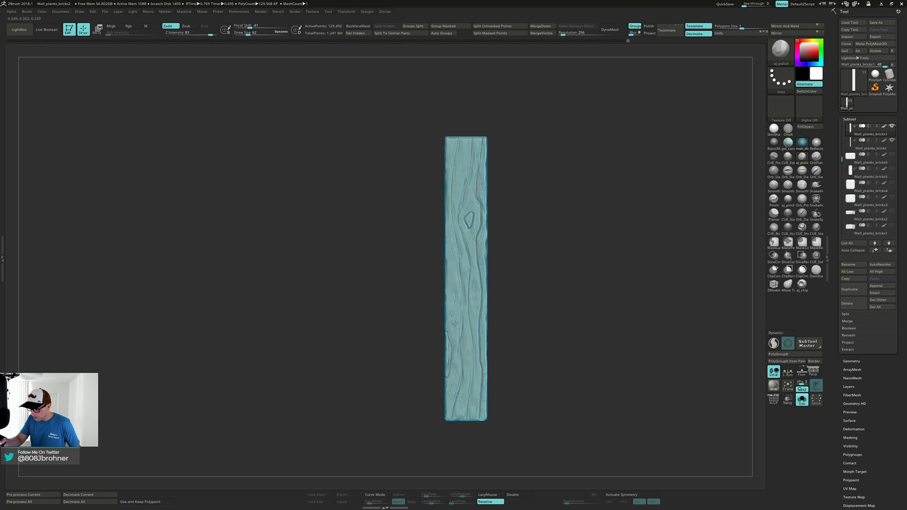
Polish the grain on the plank face with the single diamond-shaped knot, from the upper end to the lower part
{"action": "left_click_drag", "start_coordinate": [453, 264], "coordinate": [451, 249]}
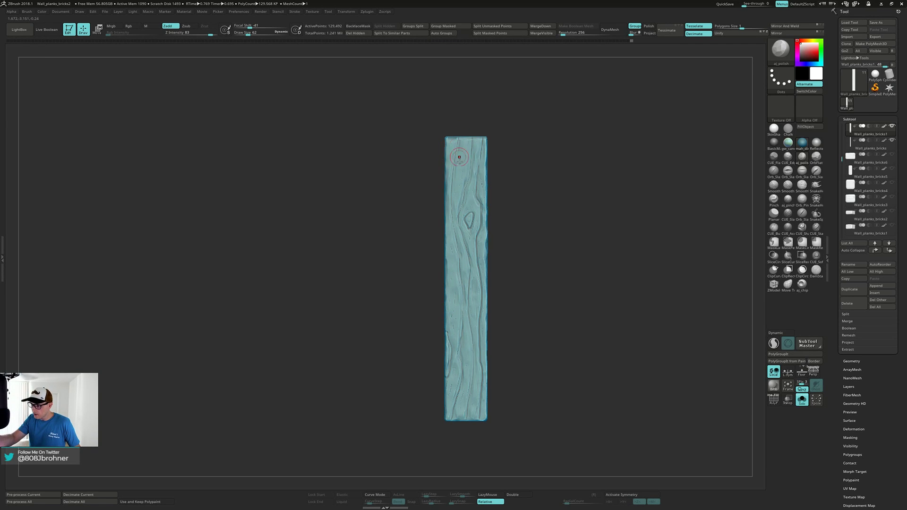
{"action": "left_click_drag", "start_coordinate": [459, 157], "coordinate": [463, 151]}
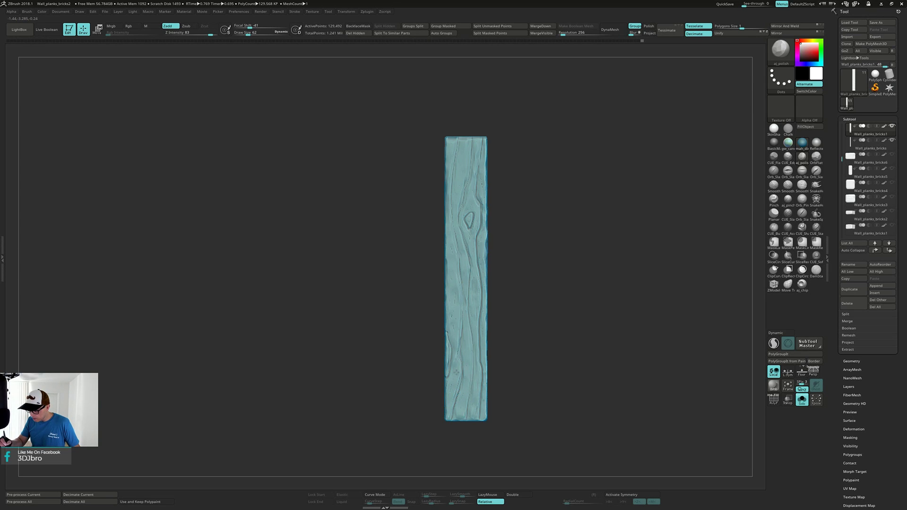
{"action": "mouse_move", "coordinate": [455, 358]}
{"action": "left_mouse_down"}
{"action": "mouse_move", "coordinate": [455, 331]}
{"action": "mouse_move", "coordinate": [448, 368]}
{"action": "left_mouse_up"}
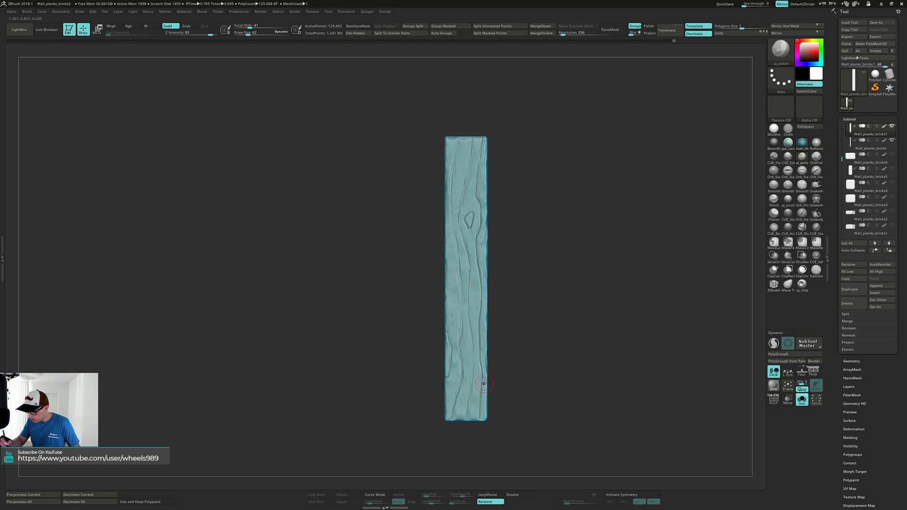
Polish the dense grain on the plank face with the long knot and the small knot near its lower end
{"action": "left_click_drag", "start_coordinate": [549, 335], "coordinate": [524, 344]}
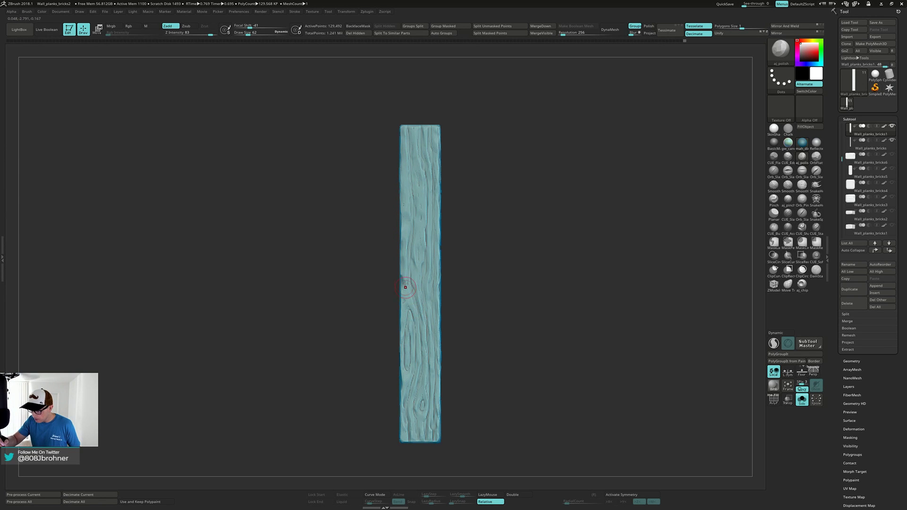
{"action": "mouse_move", "coordinate": [406, 277]}
{"action": "right_mouse_down"}
{"action": "mouse_move", "coordinate": [444, 280]}
{"action": "mouse_move", "coordinate": [425, 281]}
{"action": "right_mouse_up"}
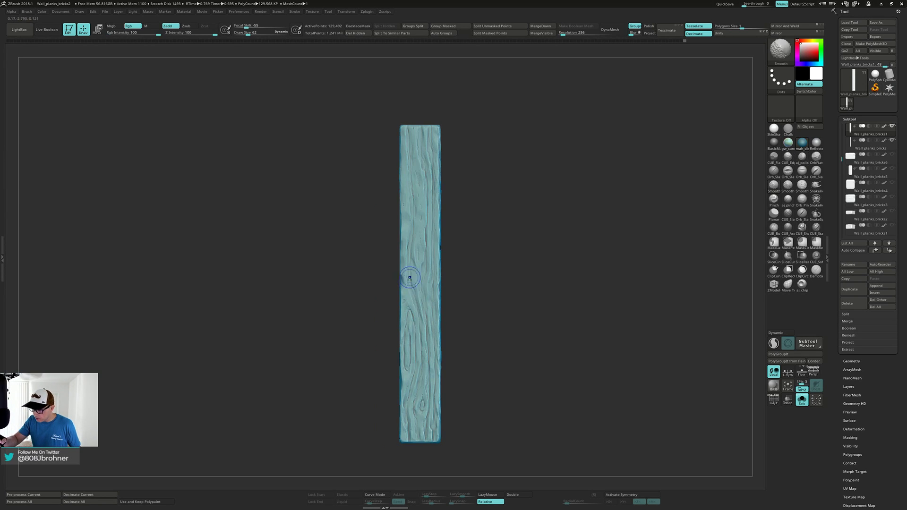
{"action": "left_click_drag", "start_coordinate": [405, 296], "coordinate": [412, 308]}
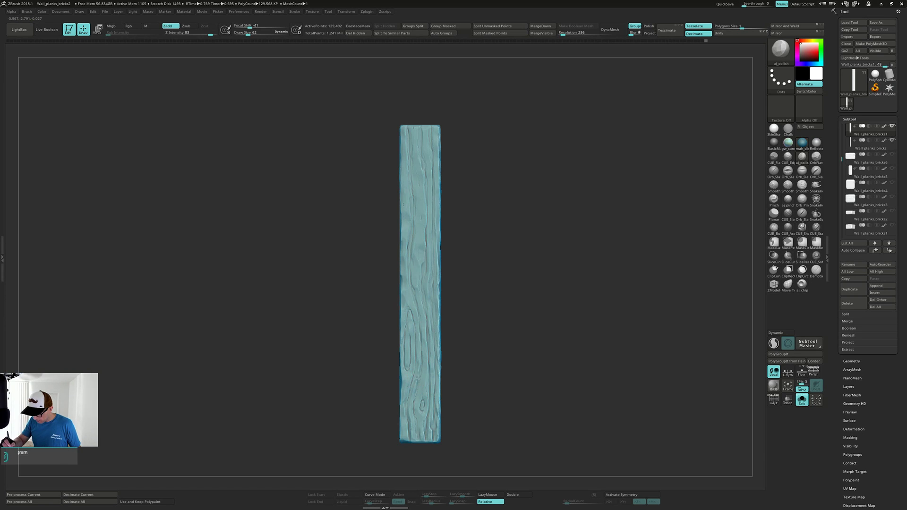
{"action": "left_click_drag", "start_coordinate": [470, 380], "coordinate": [460, 357], "text": "alt"}
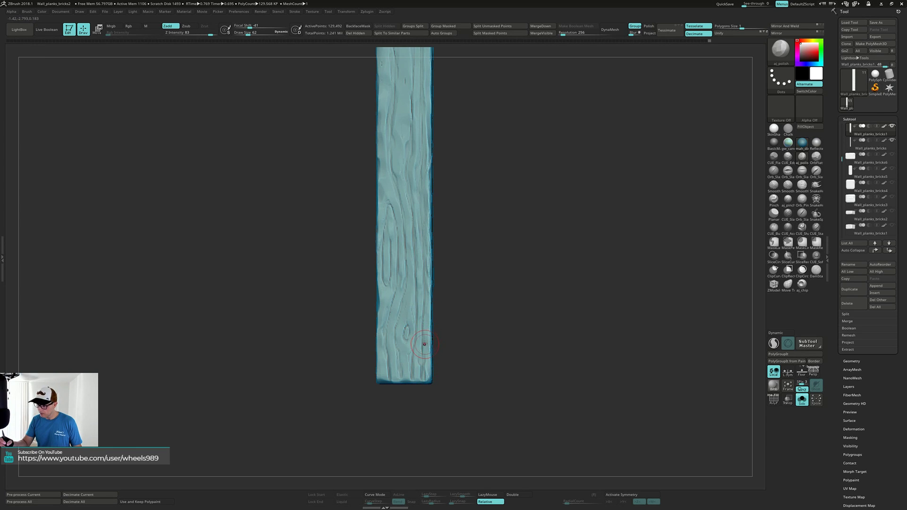
Polish the face with the upper knot, the long edge knot and the curled lower knot, including its lower end
{"action": "left_click_drag", "start_coordinate": [449, 298], "coordinate": [498, 296]}
{"action": "mouse_move", "coordinate": [467, 210]}
{"action": "left_mouse_down", "text": "alt"}
{"action": "mouse_move", "coordinate": [471, 258]}
{"action": "mouse_move", "coordinate": [476, 219]}
{"action": "left_mouse_up", "text": "alt"}
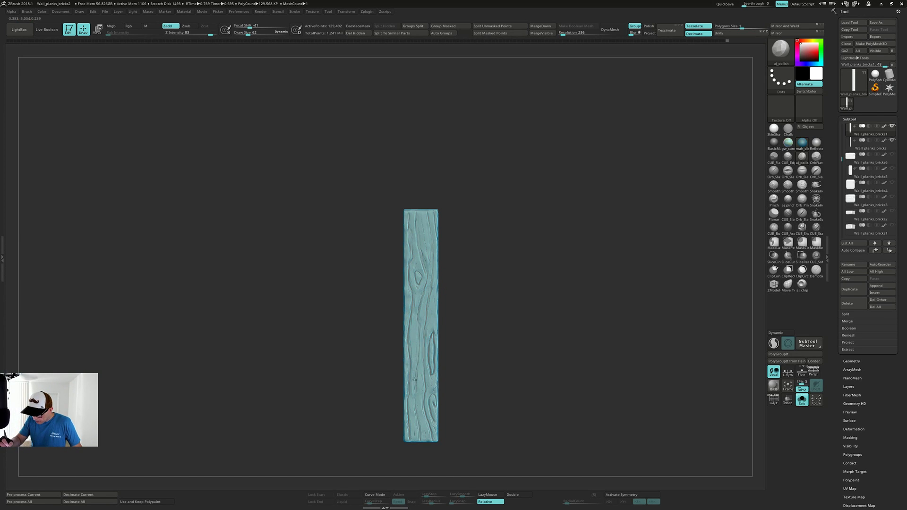
{"action": "right_click_drag", "start_coordinate": [421, 402], "coordinate": [420, 340], "text": "alt"}
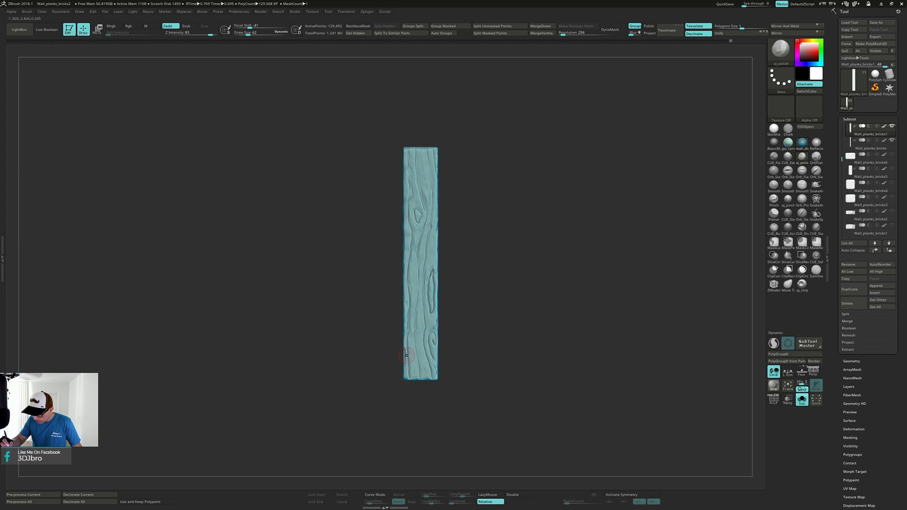
{"action": "right_click_drag", "start_coordinate": [406, 355], "coordinate": [405, 393], "text": "ctrl"}
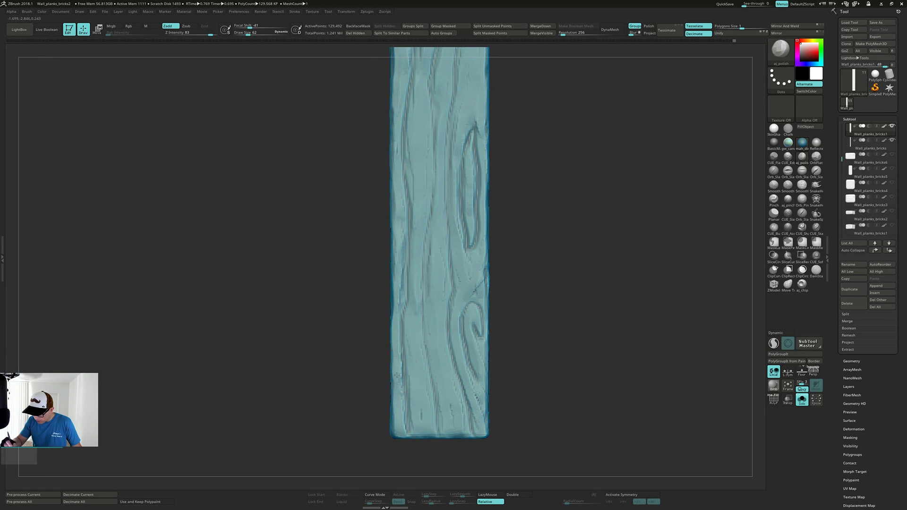
{"action": "right_click_drag", "start_coordinate": [465, 391], "coordinate": [455, 303], "text": "ctrl"}
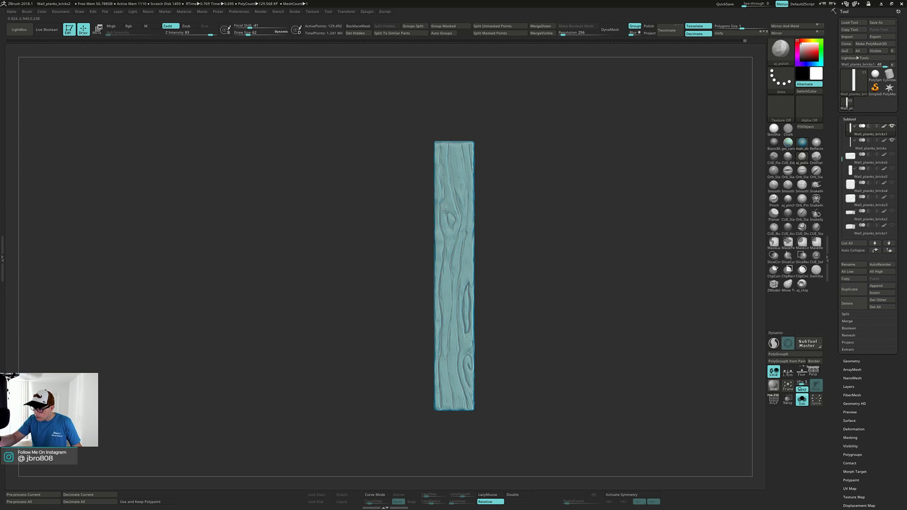
{"action": "left_click_drag", "start_coordinate": [445, 211], "coordinate": [447, 204]}
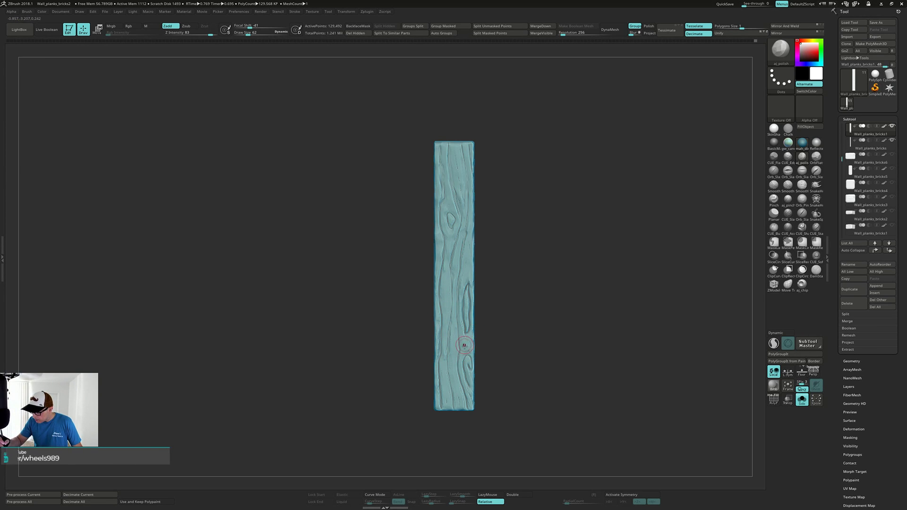
Check the plank's other faces, and show all the planks together to compare the polished plank from an angle
{"action": "left_click_drag", "start_coordinate": [482, 304], "coordinate": [534, 273]}
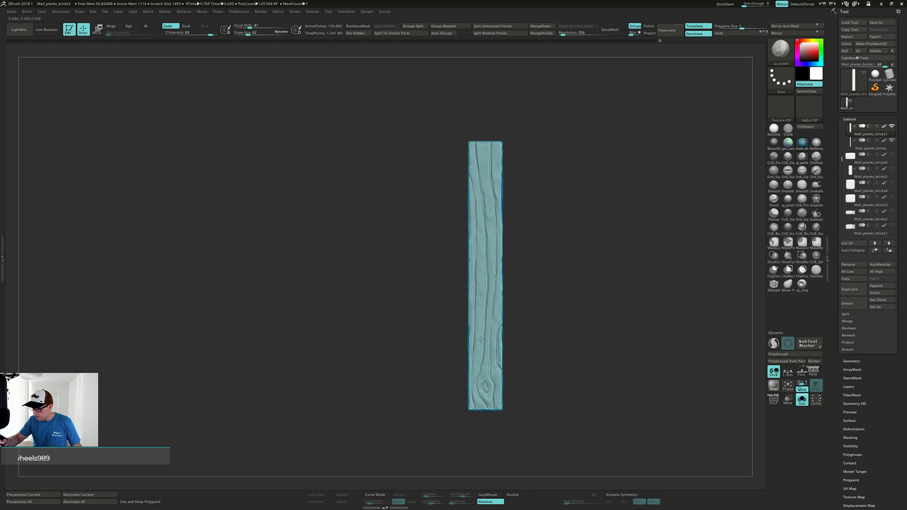
{"action": "left_click_drag", "start_coordinate": [509, 357], "coordinate": [543, 331]}
{"action": "key", "text": "alt+q"}
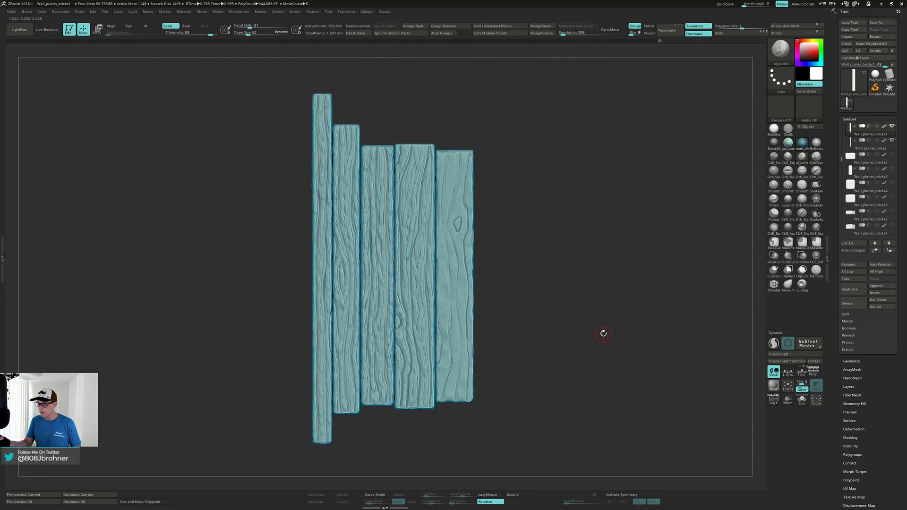
{"action": "left_click_drag", "start_coordinate": [603, 333], "coordinate": [566, 314]}
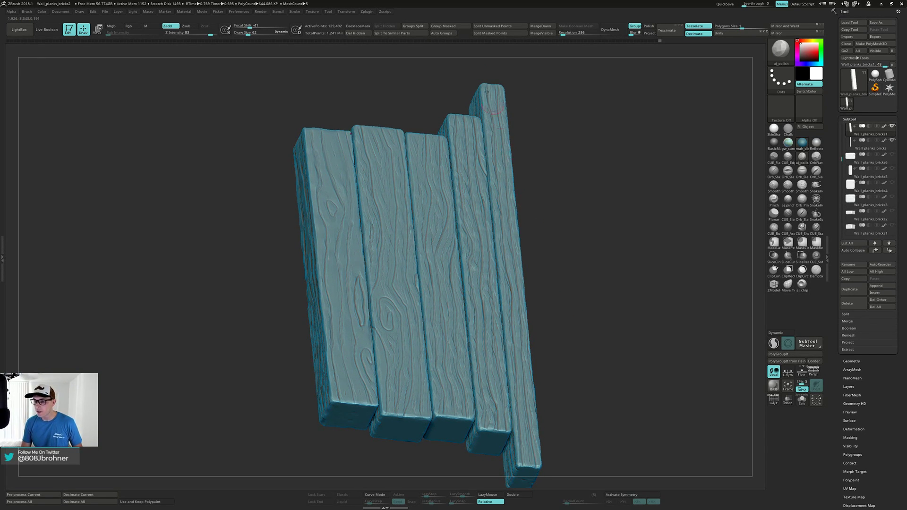
Enable ambient occlusion in the render properties and render the planks in Best quality
{"action": "left_click", "coordinate": [260, 12]}
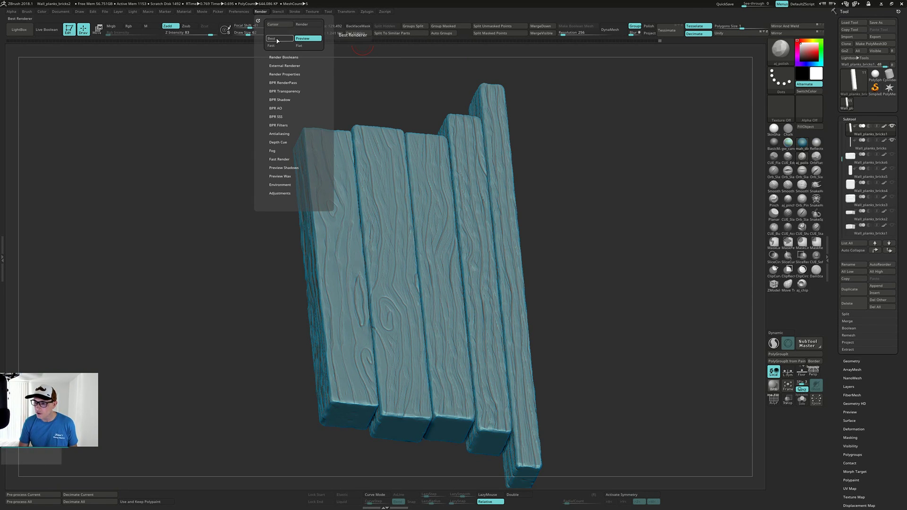
{"action": "left_click", "coordinate": [293, 74]}
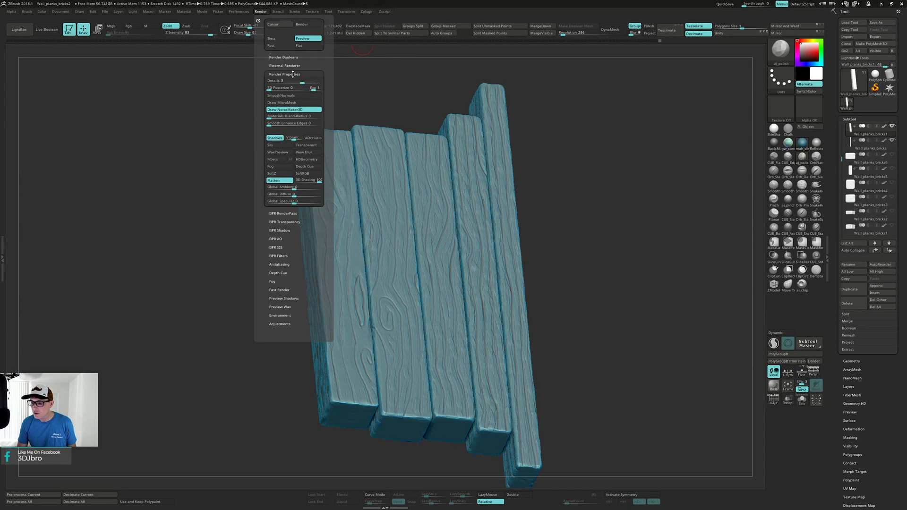
{"action": "left_click", "coordinate": [314, 138]}
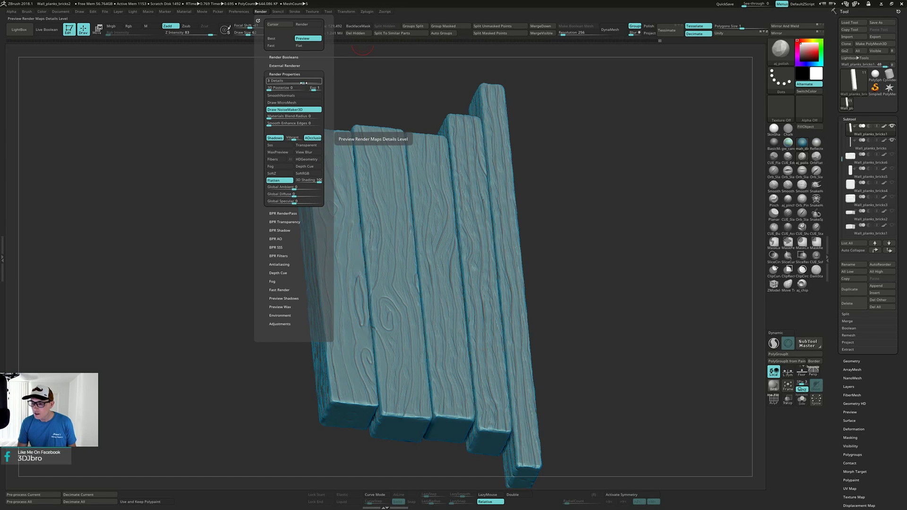
{"action": "left_click", "coordinate": [282, 40]}
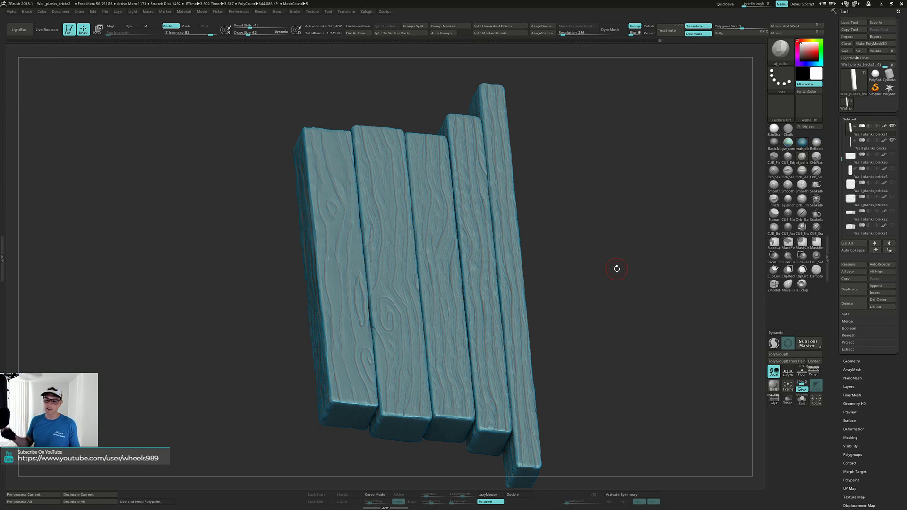
Compare the planks from the front, and isolate the polished plank to examine its finish from several angles
{"action": "left_click_drag", "start_coordinate": [624, 338], "coordinate": [619, 362]}
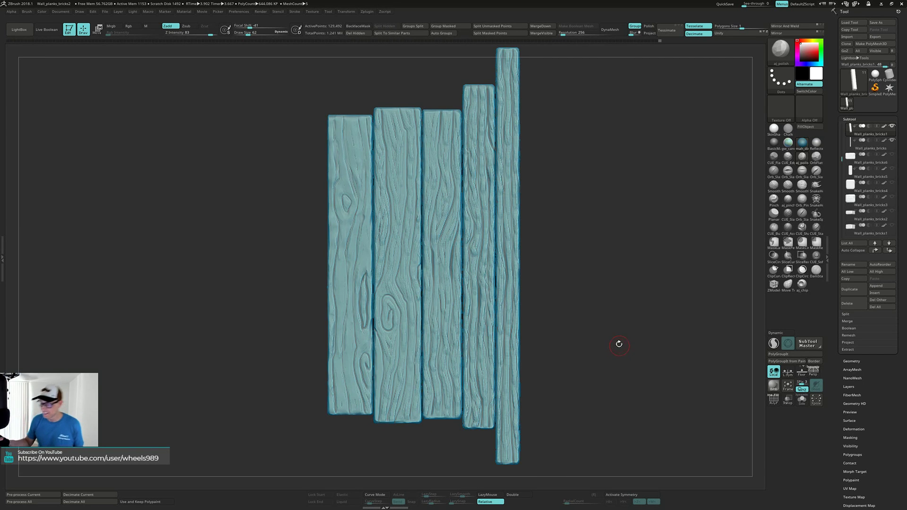
{"action": "mouse_move", "coordinate": [620, 341]}
{"action": "left_mouse_down", "text": "alt"}
{"action": "mouse_move", "coordinate": [617, 356]}
{"action": "mouse_move", "coordinate": [630, 330]}
{"action": "mouse_move", "coordinate": [614, 345]}
{"action": "mouse_move", "coordinate": [623, 350]}
{"action": "left_mouse_up", "text": "alt"}
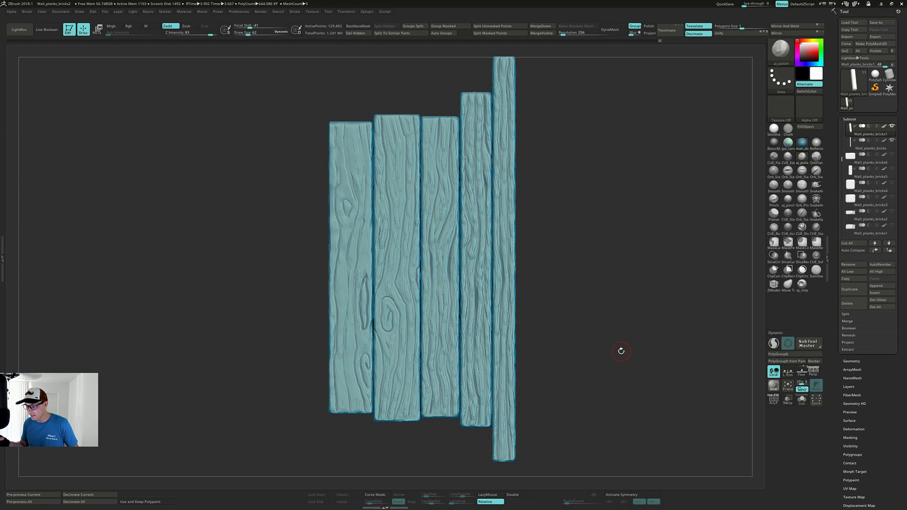
{"action": "key", "text": "alt+s"}
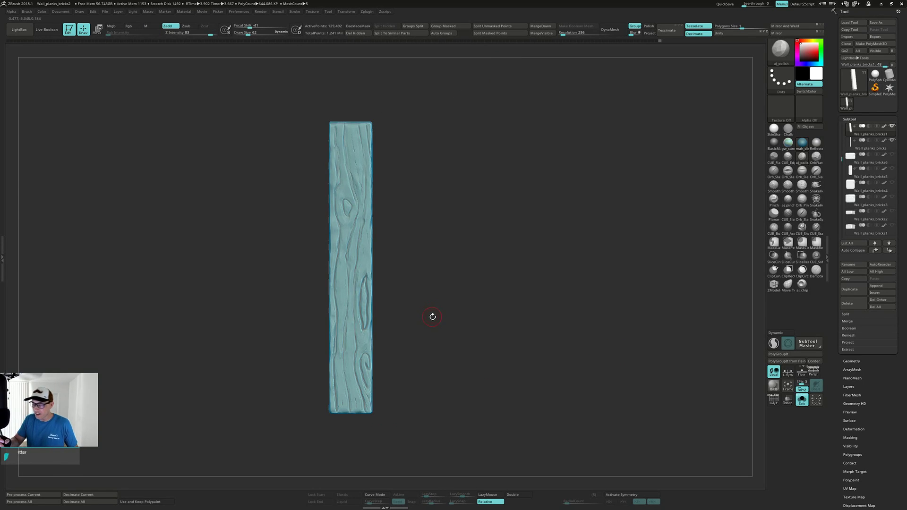
{"action": "left_click_drag", "start_coordinate": [442, 314], "coordinate": [542, 304]}
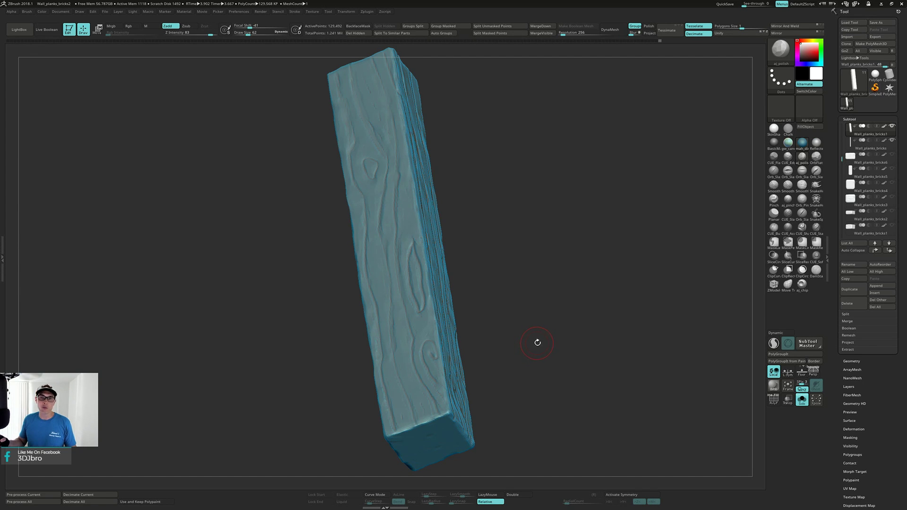
{"action": "mouse_move", "coordinate": [540, 337]}
{"action": "left_mouse_down"}
{"action": "mouse_move", "coordinate": [541, 353]}
{"action": "mouse_move", "coordinate": [543, 308]}
{"action": "mouse_move", "coordinate": [538, 336]}
{"action": "left_mouse_up"}
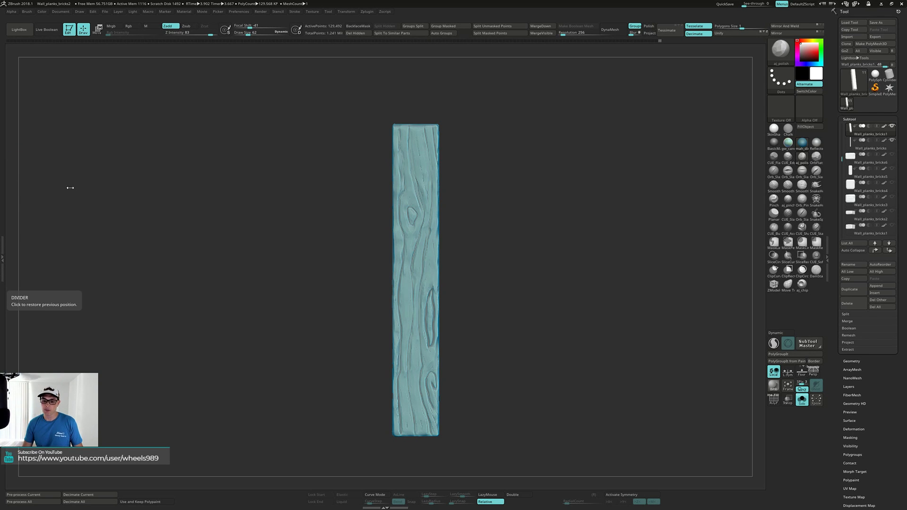
{"action": "left_click", "coordinate": [14, 165]}
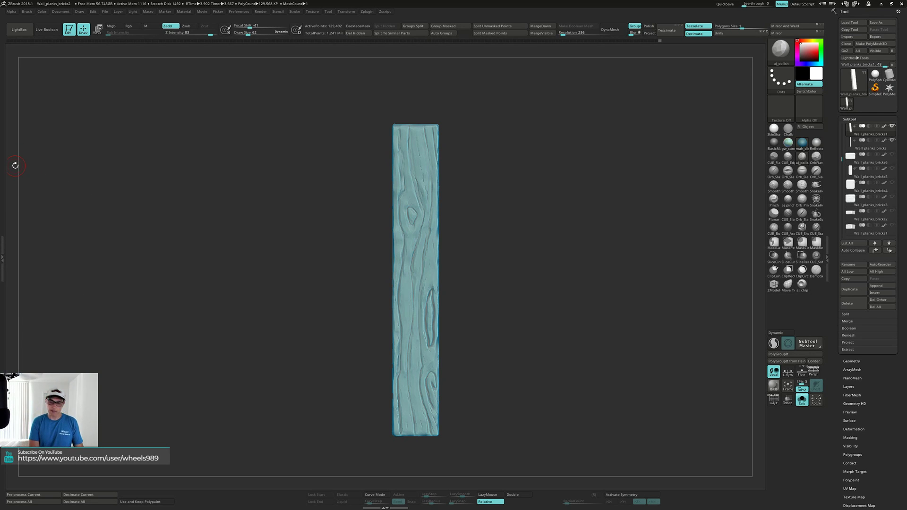
{"action": "left_click_drag", "start_coordinate": [577, 301], "coordinate": [557, 308]}
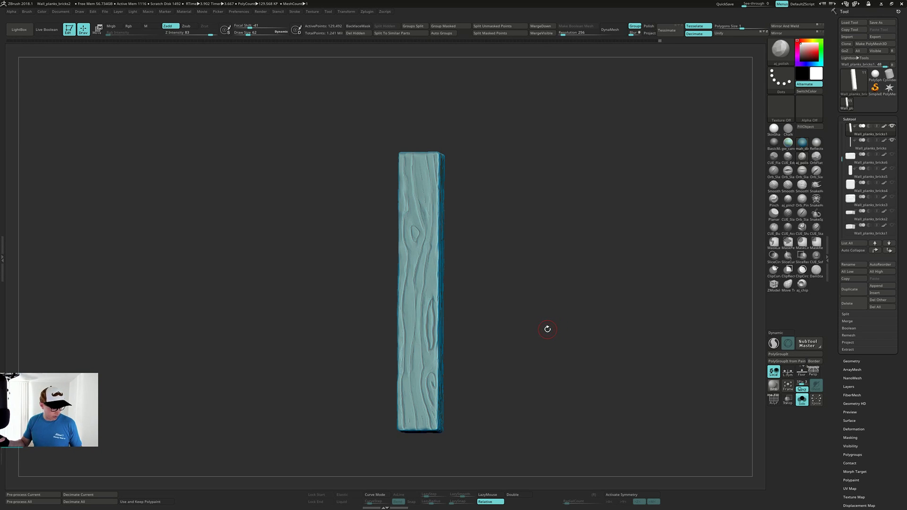
Carve fine cracks with a smaller Orb_Cracks brush into the upper grain lines of the face with the long edge knot
{"action": "key", "text": "3"}
{"action": "left_click_drag", "start_coordinate": [556, 305], "coordinate": [558, 325], "text": "alt"}
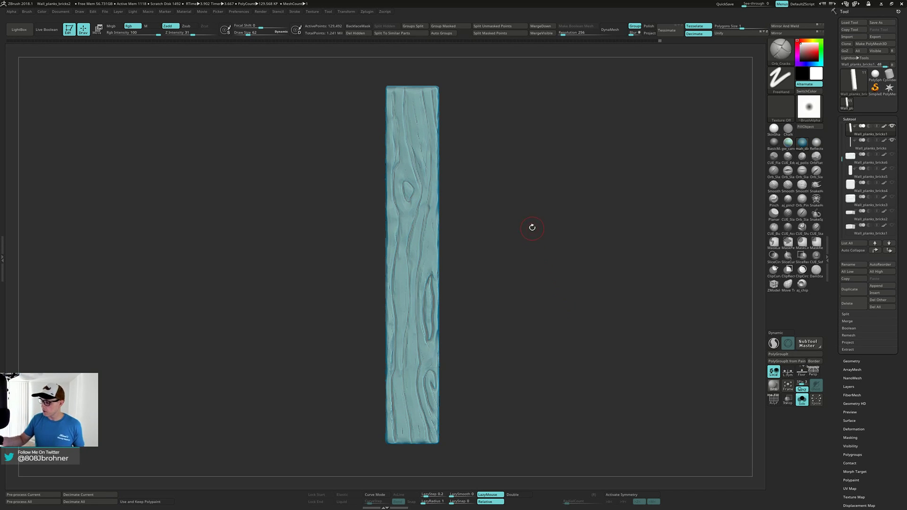
{"action": "key", "text": "s"}
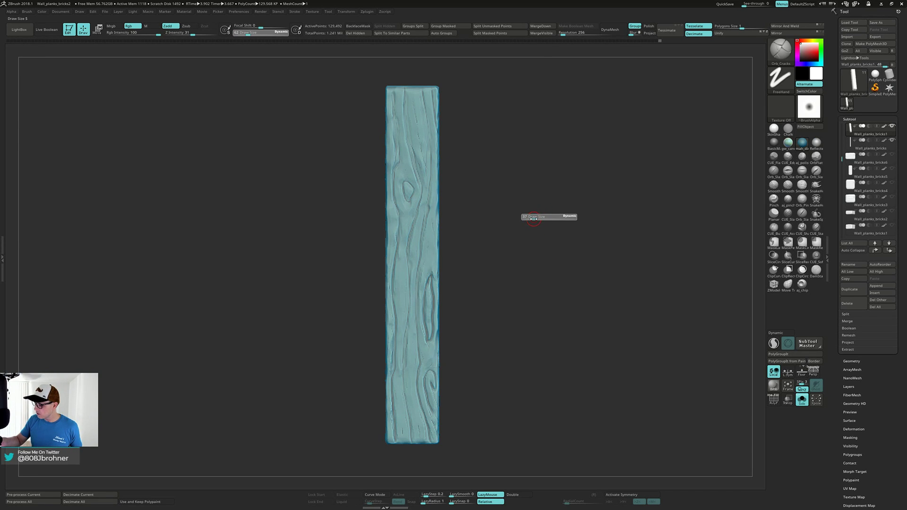
{"action": "left_click_drag", "start_coordinate": [533, 218], "coordinate": [533, 218]}
{"action": "left_click_drag", "start_coordinate": [531, 212], "coordinate": [533, 235], "text": "alt"}
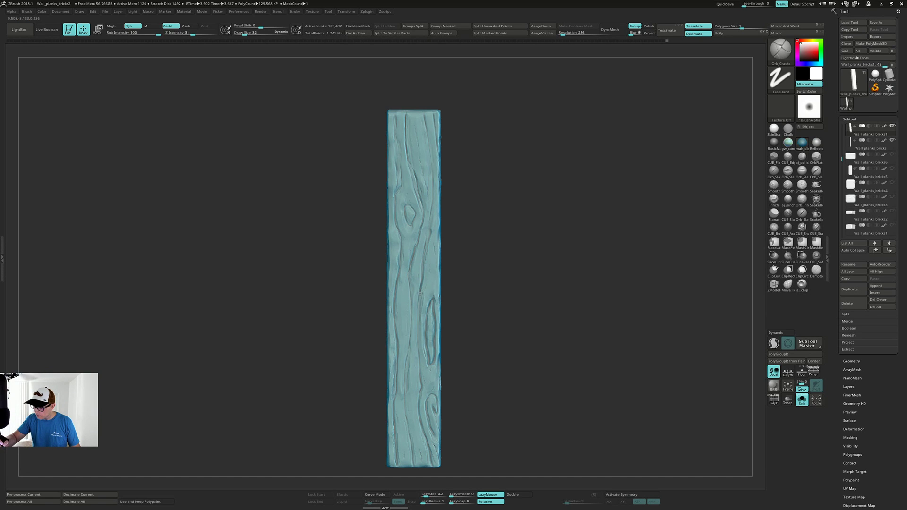
{"action": "right_click_drag", "start_coordinate": [418, 236], "coordinate": [424, 276], "text": "alt"}
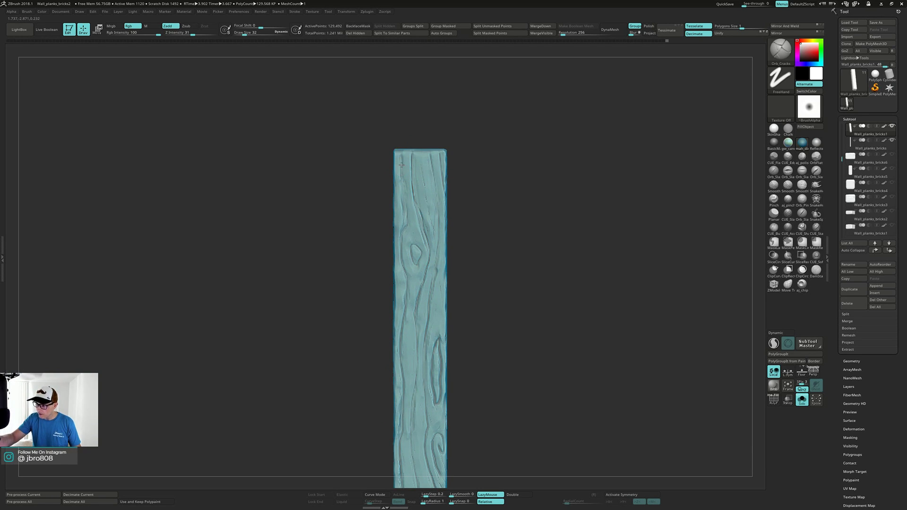
{"action": "left_click_drag", "start_coordinate": [401, 153], "coordinate": [402, 194]}
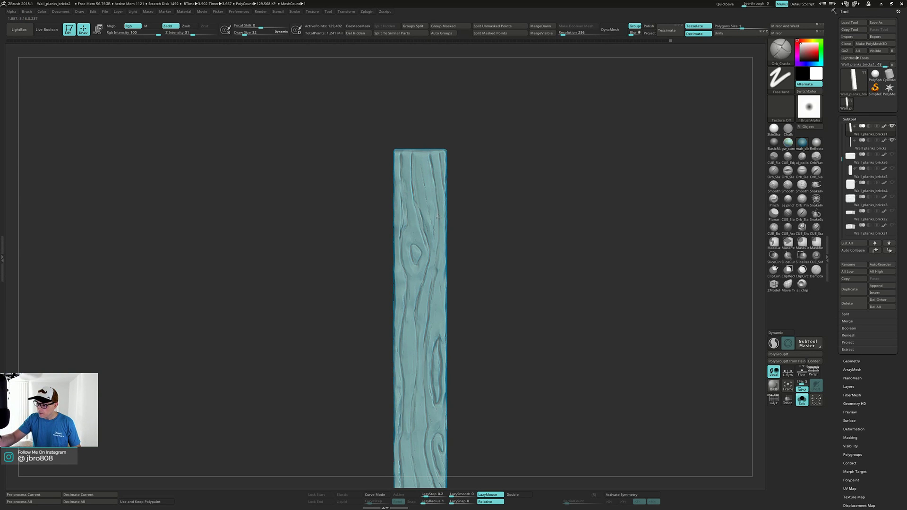
Deepen the grain down the same face with cracks around the long edge knot and the curled lower knot
{"action": "right_click_drag", "start_coordinate": [433, 217], "coordinate": [441, 184], "text": "alt"}
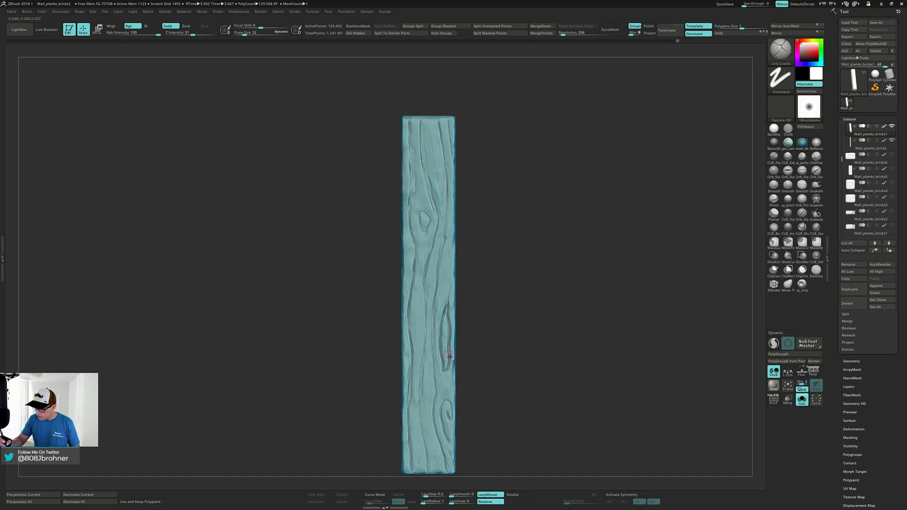
{"action": "right_click_drag", "start_coordinate": [450, 359], "coordinate": [453, 326], "text": "alt"}
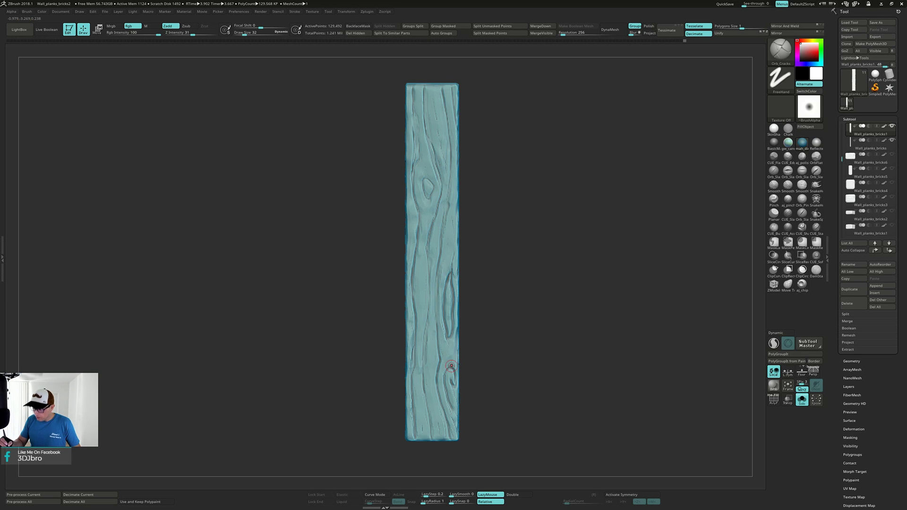
{"action": "right_click_drag", "start_coordinate": [444, 382], "coordinate": [447, 357], "text": "alt"}
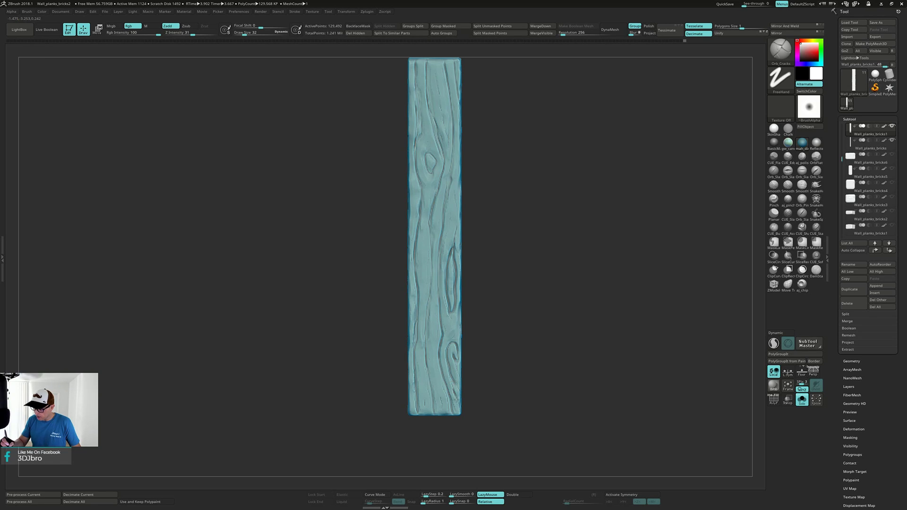
{"action": "right_click_drag", "start_coordinate": [495, 304], "coordinate": [492, 373], "text": "alt"}
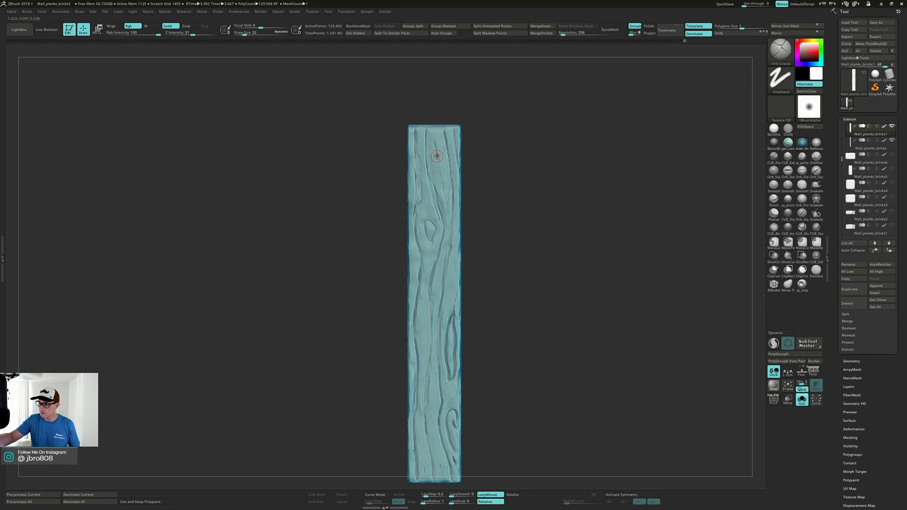
Carve cracks along the grain of the adjacent narrow face, down to the round knot near its lower end
{"action": "left_click_drag", "start_coordinate": [520, 171], "coordinate": [488, 178], "text": "alt"}
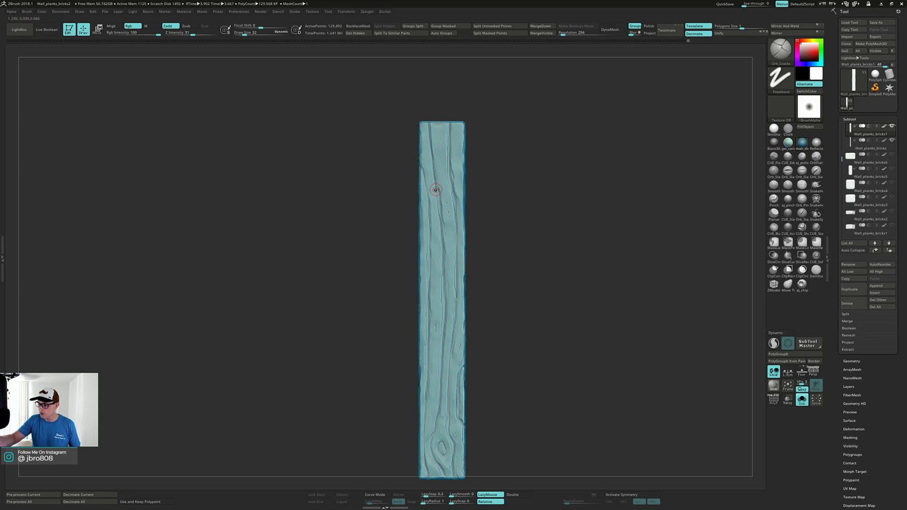
{"action": "left_click_drag", "start_coordinate": [439, 214], "coordinate": [445, 231]}
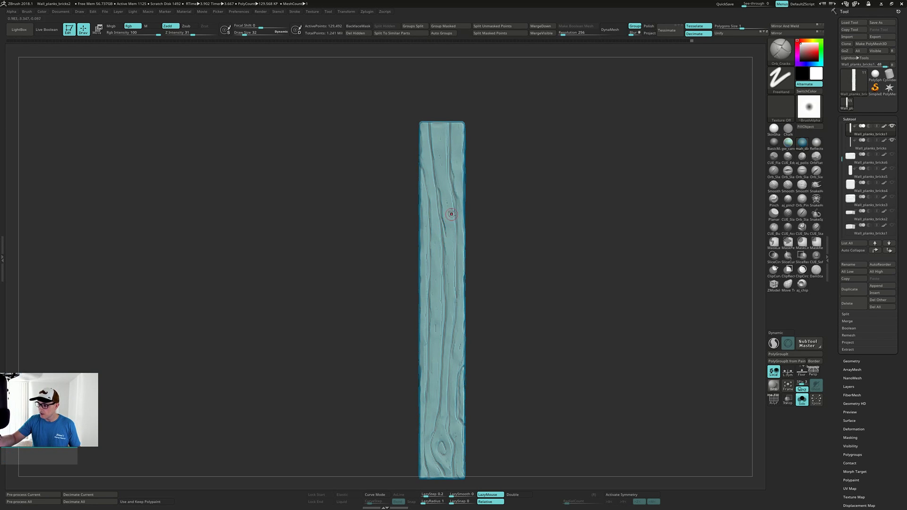
{"action": "right_click_drag", "start_coordinate": [451, 186], "coordinate": [448, 208], "text": "alt"}
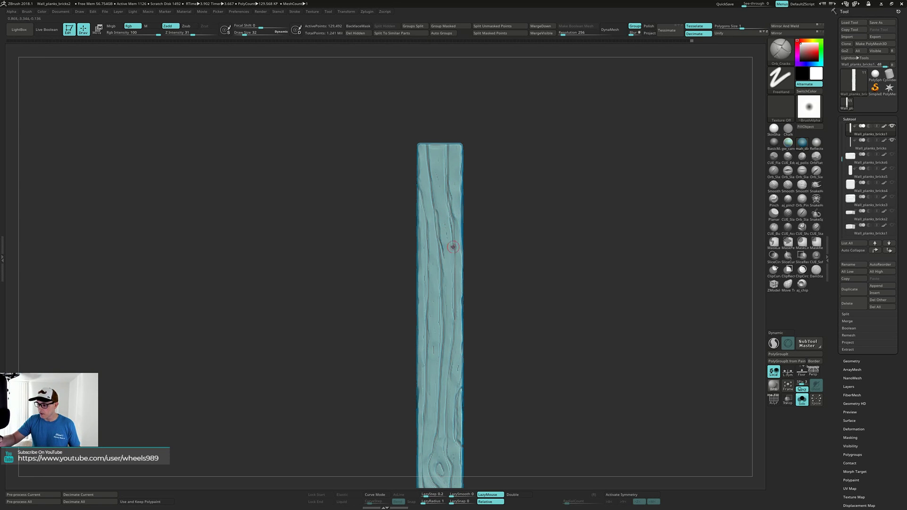
{"action": "right_click_drag", "start_coordinate": [451, 287], "coordinate": [456, 230], "text": "alt"}
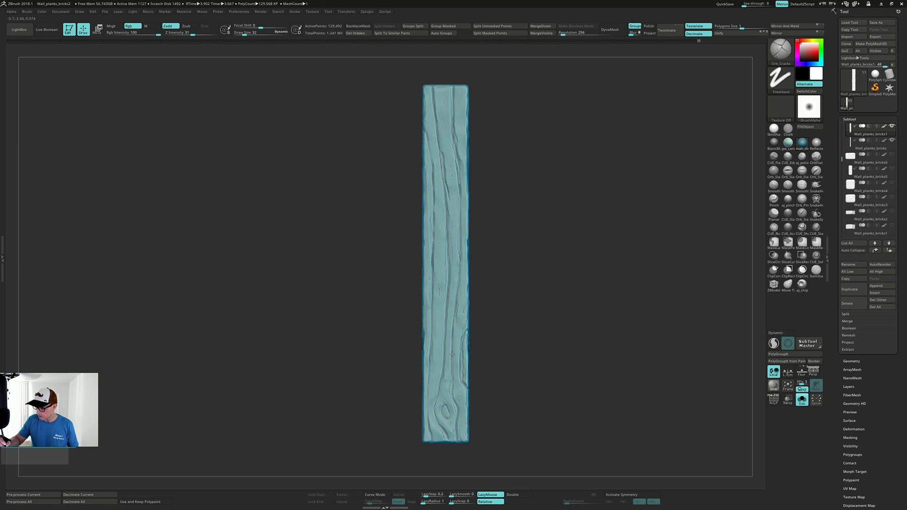
{"action": "right_click_drag", "start_coordinate": [447, 377], "coordinate": [437, 336], "text": "alt"}
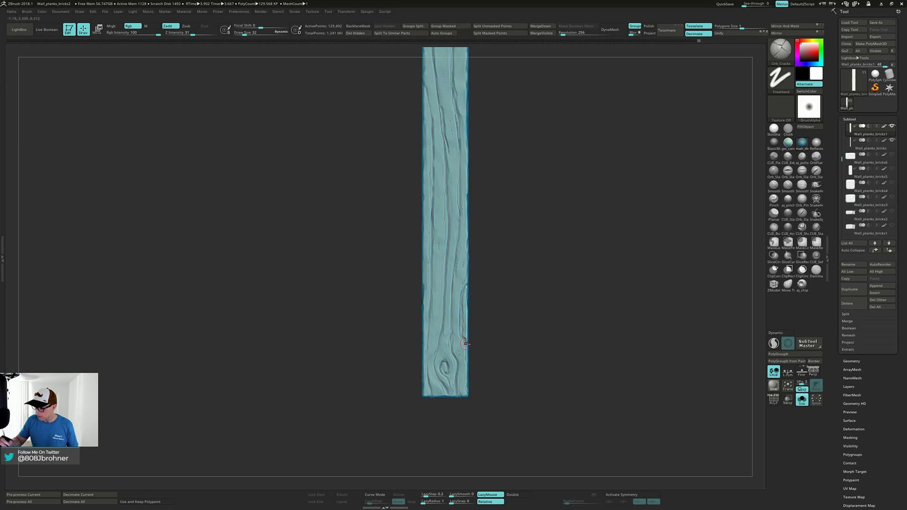
Carve cracks into the grain above the diamond-shaped knot on the next wide face, and inspect the plank's upper end
{"action": "mouse_move", "coordinate": [465, 344]}
{"action": "right_mouse_down", "text": "alt"}
{"action": "mouse_move", "coordinate": [456, 388]}
{"action": "mouse_move", "coordinate": [489, 331]}
{"action": "mouse_move", "coordinate": [494, 298]}
{"action": "right_mouse_up", "text": "alt"}
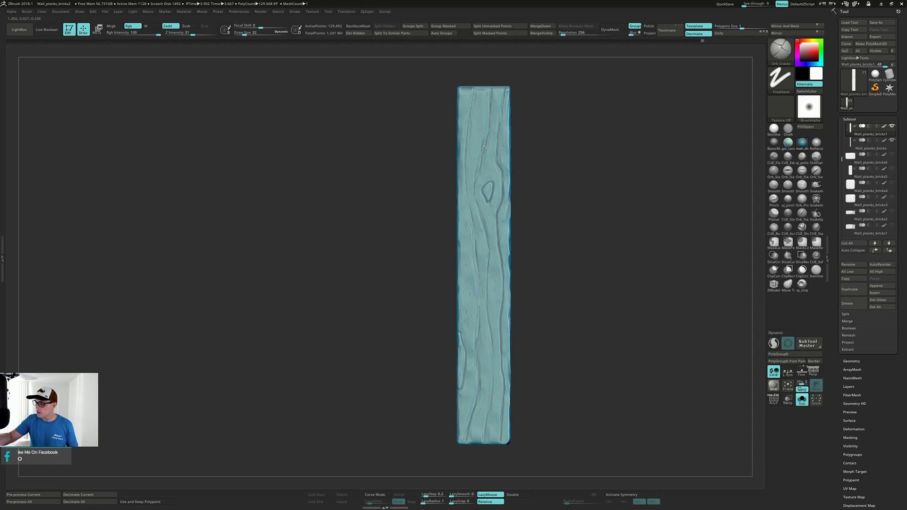
{"action": "left_click_drag", "start_coordinate": [484, 151], "coordinate": [485, 144]}
{"action": "right_click_drag", "start_coordinate": [487, 131], "coordinate": [471, 142], "text": "alt"}
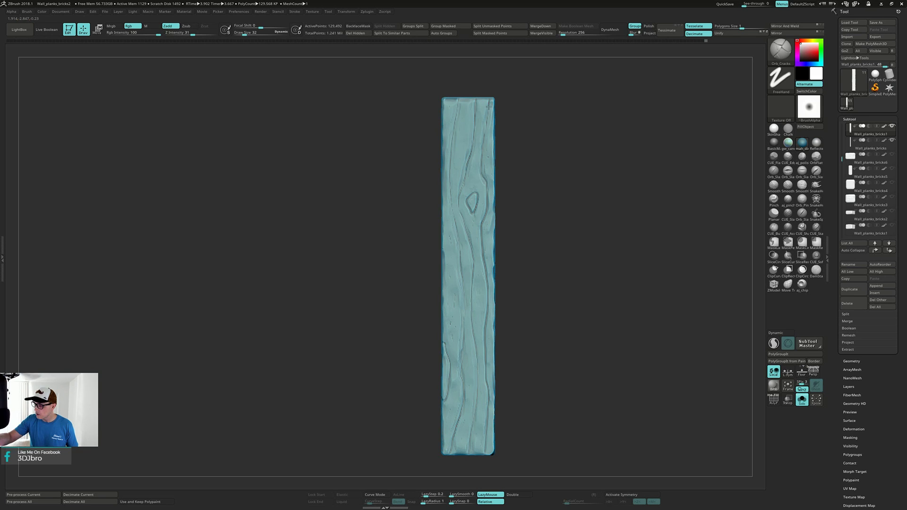
{"action": "right_click_drag", "start_coordinate": [486, 123], "coordinate": [476, 89]}
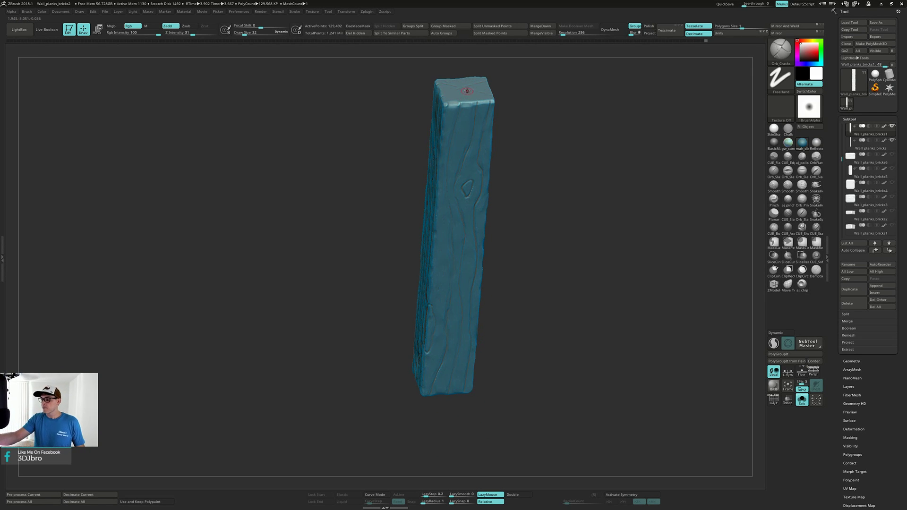
{"action": "right_click_drag", "start_coordinate": [466, 90], "coordinate": [462, 104]}
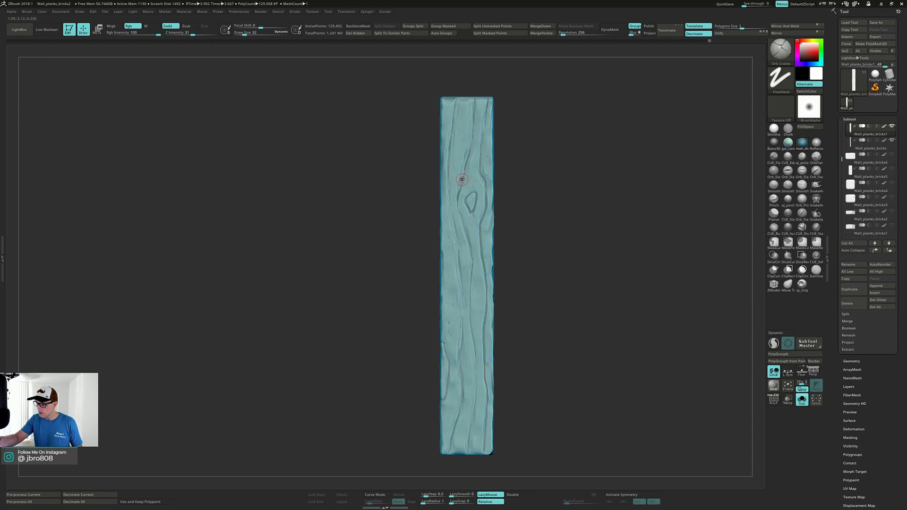
Carve cracks beside the diamond-shaped knot and along the grain lines down to the lower end of that face
{"action": "left_click_drag", "start_coordinate": [460, 204], "coordinate": [463, 217]}
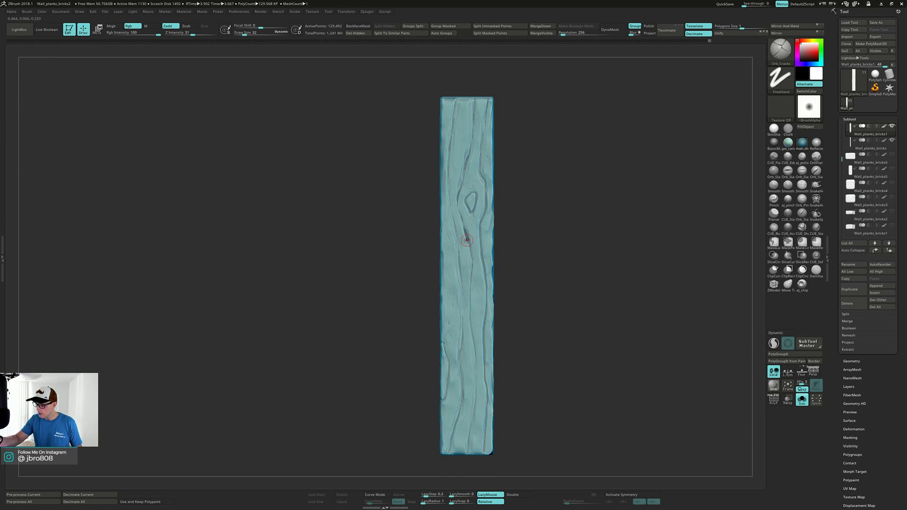
{"action": "right_click_drag", "start_coordinate": [480, 279], "coordinate": [482, 242], "text": "alt"}
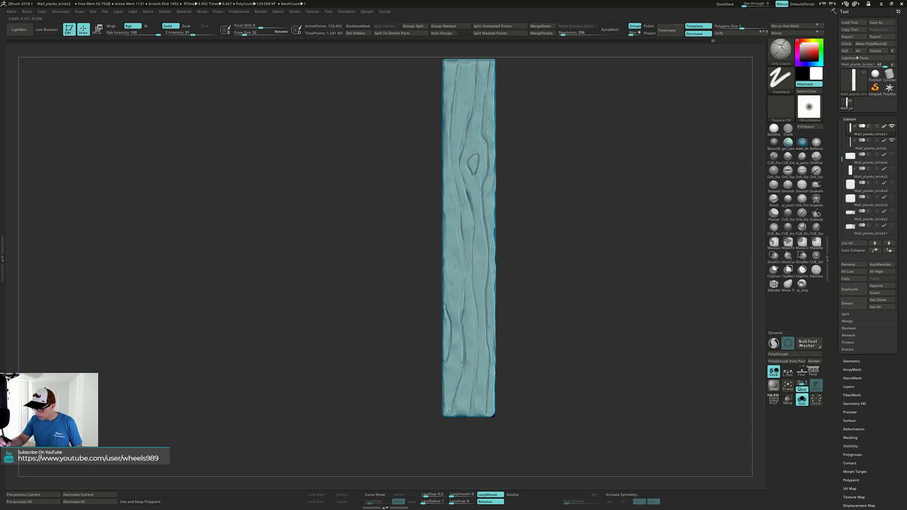
{"action": "right_click_drag", "start_coordinate": [454, 406], "coordinate": [416, 405], "text": "alt"}
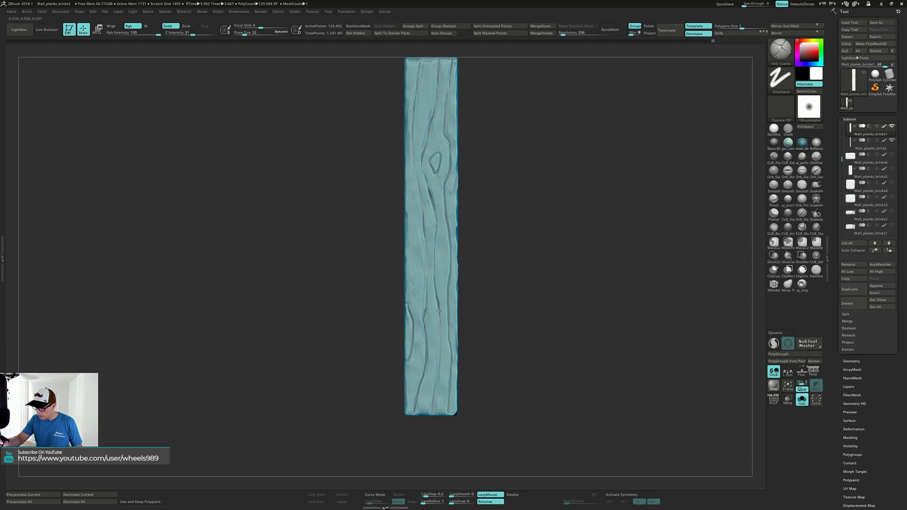
{"action": "right_click_drag", "start_coordinate": [441, 357], "coordinate": [427, 324], "text": "alt"}
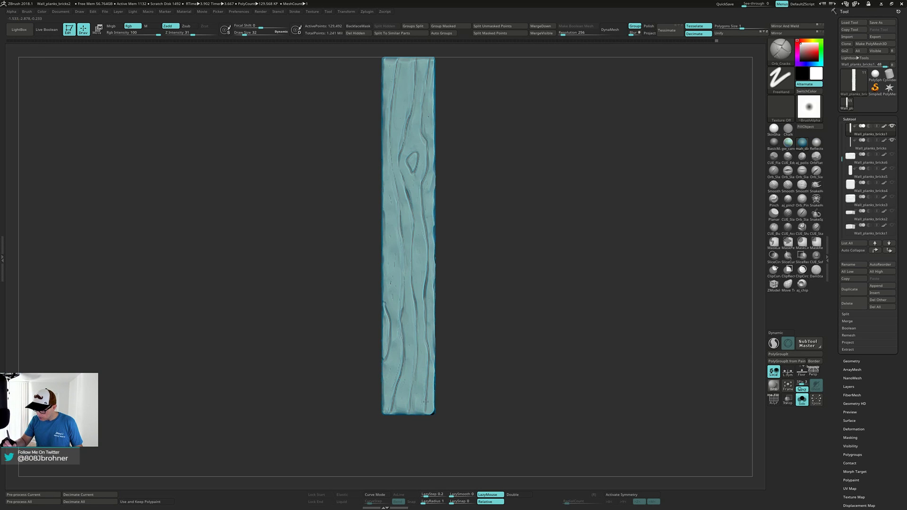
Carve cracks along the grain of the remaining narrow face, around its long knot and small lower knot
{"action": "left_click_drag", "start_coordinate": [440, 372], "coordinate": [484, 281]}
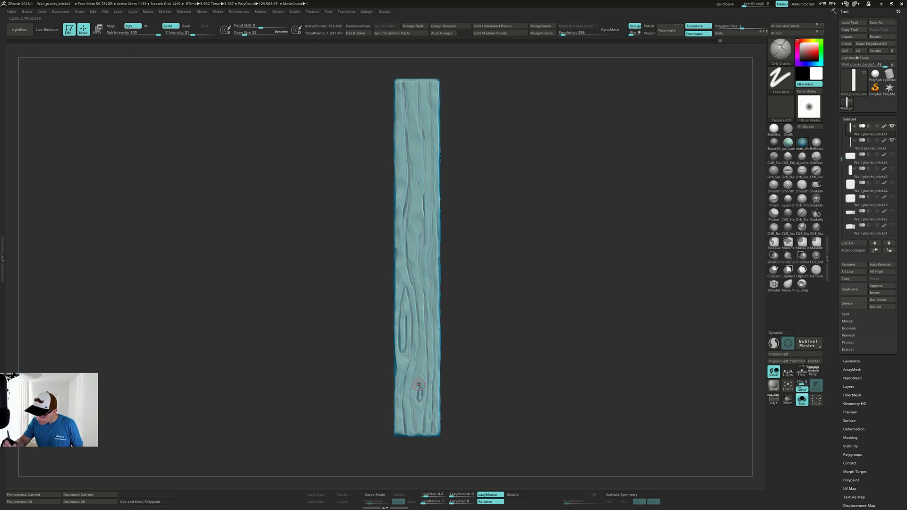
{"action": "left_click_drag", "start_coordinate": [460, 360], "coordinate": [419, 364], "text": "alt"}
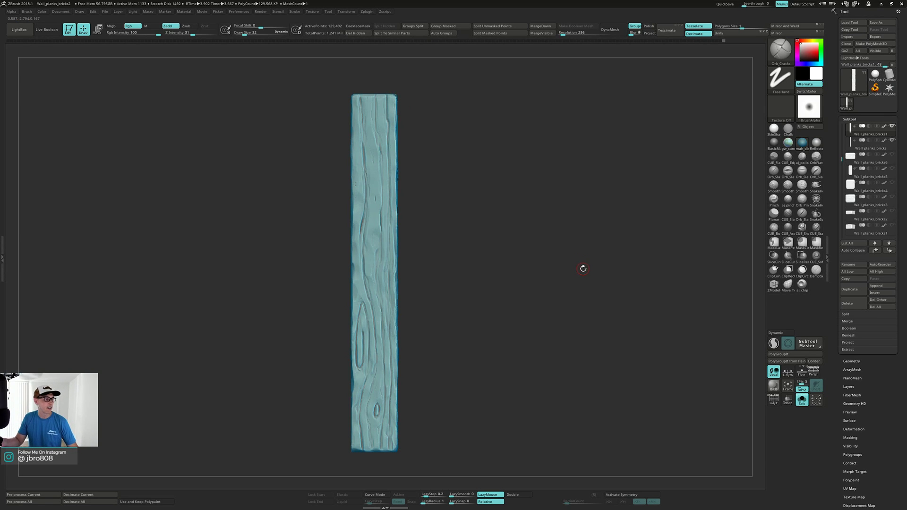
Show all the planks together in perspective and render them from a low angle
{"action": "mouse_move", "coordinate": [583, 269]}
{"action": "left_mouse_down"}
{"action": "mouse_move", "coordinate": [573, 263]}
{"action": "mouse_move", "coordinate": [589, 259]}
{"action": "mouse_move", "coordinate": [562, 260]}
{"action": "mouse_move", "coordinate": [578, 269]}
{"action": "left_mouse_up"}
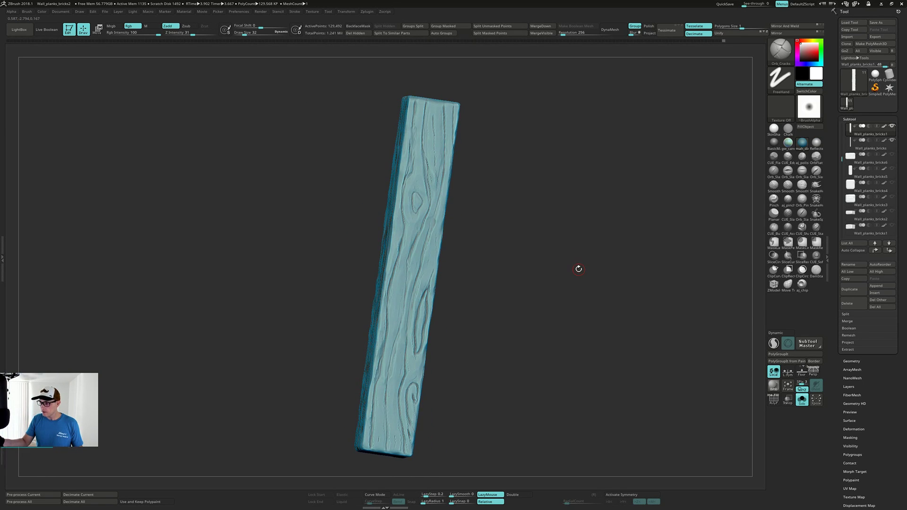
{"action": "key", "text": "alt+s"}
{"action": "left_click_drag", "start_coordinate": [656, 250], "coordinate": [588, 266]}
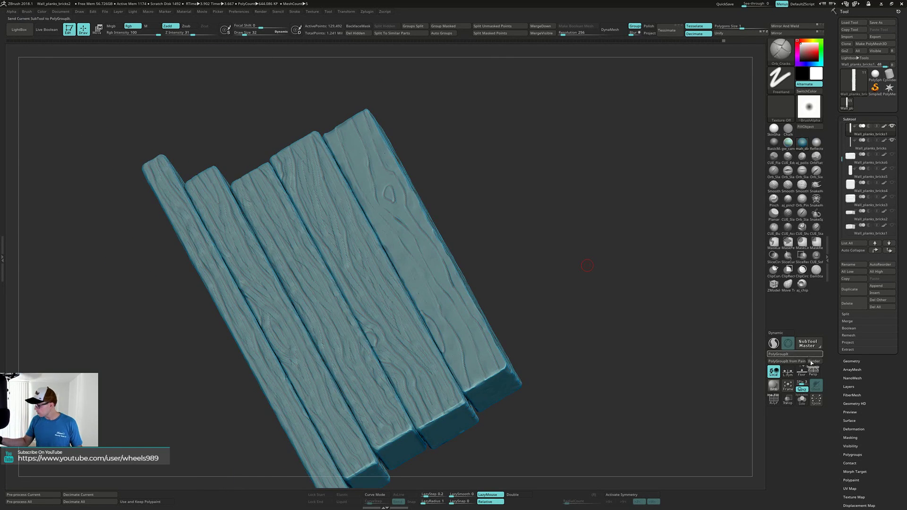
{"action": "left_click", "coordinate": [814, 372]}
{"action": "left_click_drag", "start_coordinate": [649, 338], "coordinate": [614, 319]}
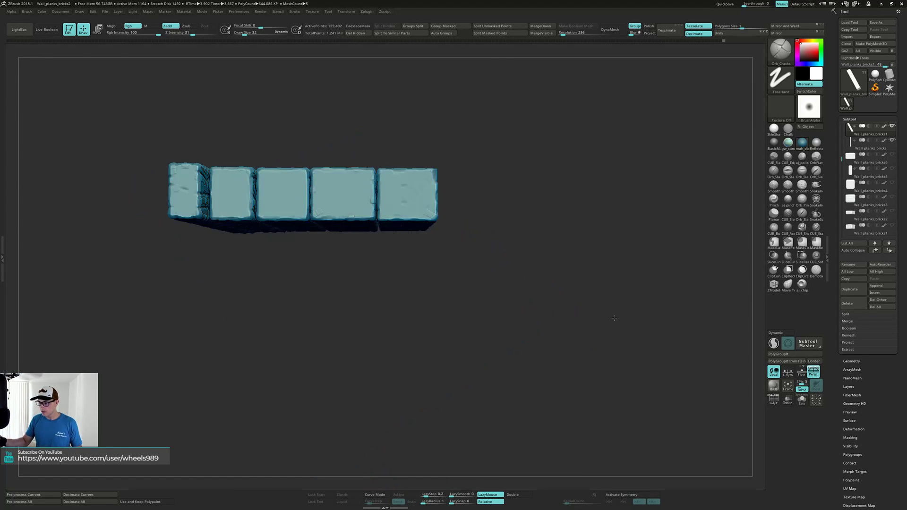
{"action": "left_click_drag", "start_coordinate": [601, 283], "coordinate": [684, 323]}
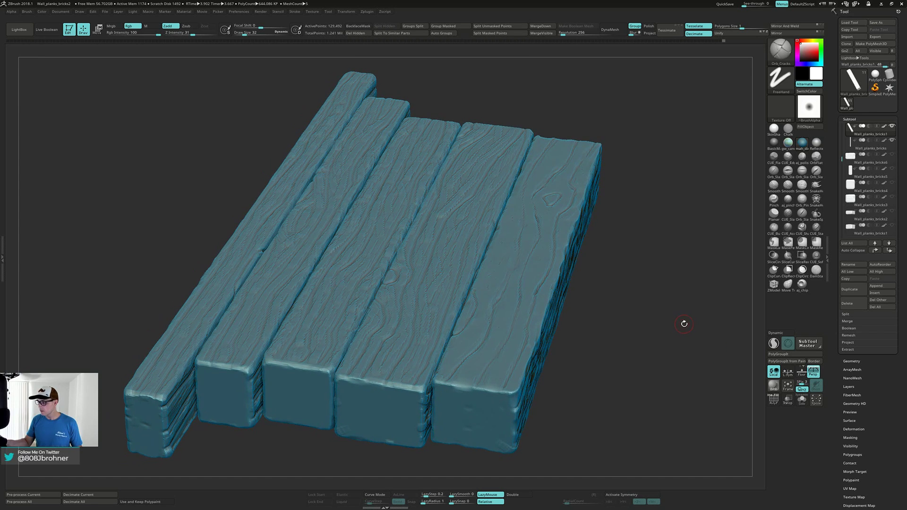
{"action": "left_click", "coordinate": [773, 388]}
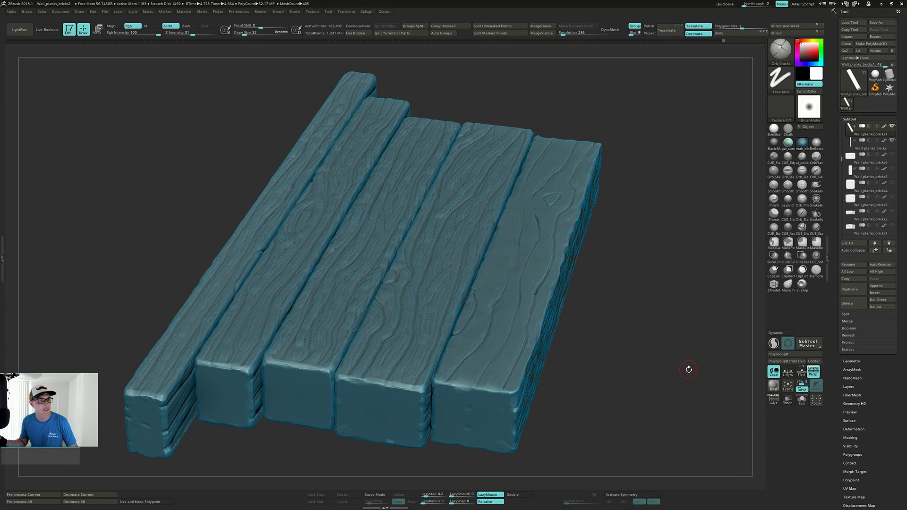
Compare the newly cracked plank with the other planks from an angle and straight from the front
{"action": "left_click_drag", "start_coordinate": [686, 370], "coordinate": [689, 376]}
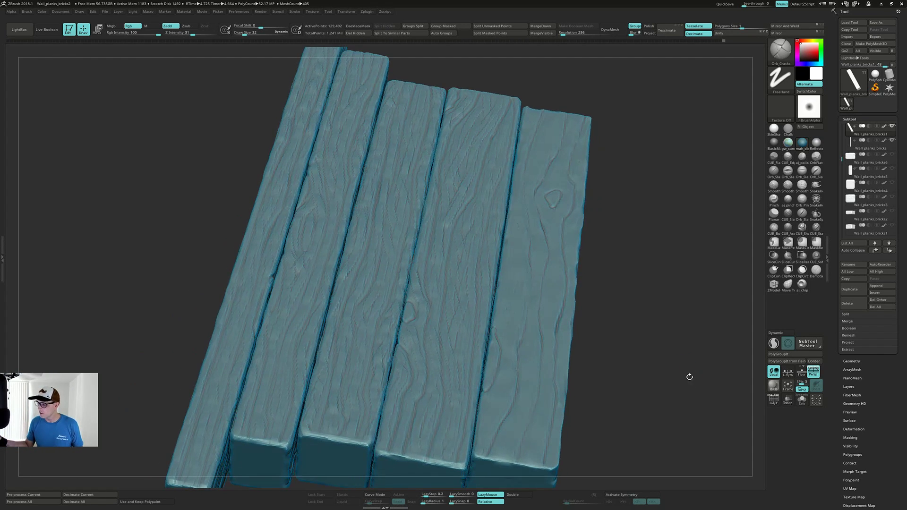
{"action": "mouse_move", "coordinate": [632, 288]}
{"action": "left_mouse_down", "text": "alt"}
{"action": "mouse_move", "coordinate": [615, 223]}
{"action": "mouse_move", "coordinate": [575, 247]}
{"action": "mouse_move", "coordinate": [593, 302]}
{"action": "mouse_move", "coordinate": [630, 301]}
{"action": "mouse_move", "coordinate": [611, 318]}
{"action": "mouse_move", "coordinate": [623, 324]}
{"action": "mouse_move", "coordinate": [471, 353]}
{"action": "mouse_move", "coordinate": [444, 367]}
{"action": "left_mouse_up", "text": "alt"}
{"action": "left_click_drag", "start_coordinate": [498, 282], "coordinate": [508, 356], "text": "alt"}
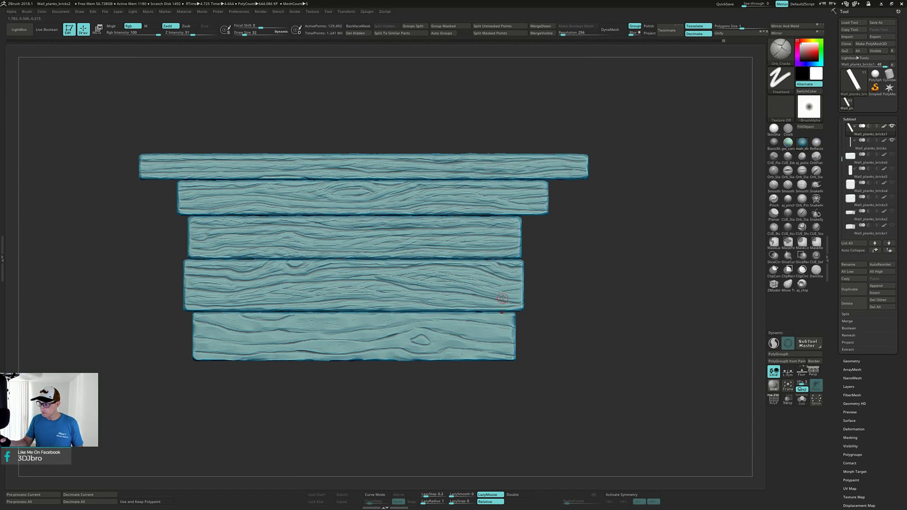
{"action": "mouse_move", "coordinate": [506, 318]}
{"action": "right_mouse_down"}
{"action": "mouse_move", "coordinate": [490, 317]}
{"action": "mouse_move", "coordinate": [508, 337]}
{"action": "right_mouse_up"}
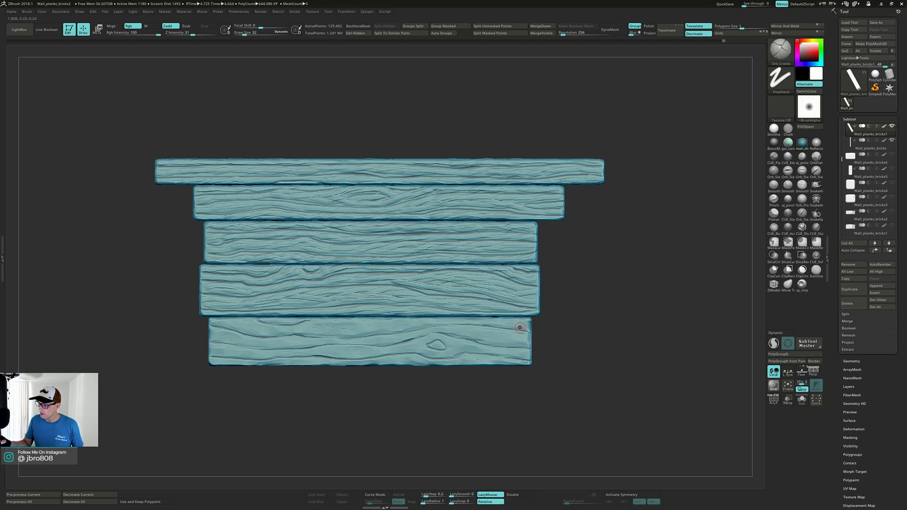
{"action": "right_click_drag", "start_coordinate": [551, 299], "coordinate": [605, 313]}
{"action": "key", "text": "l"}
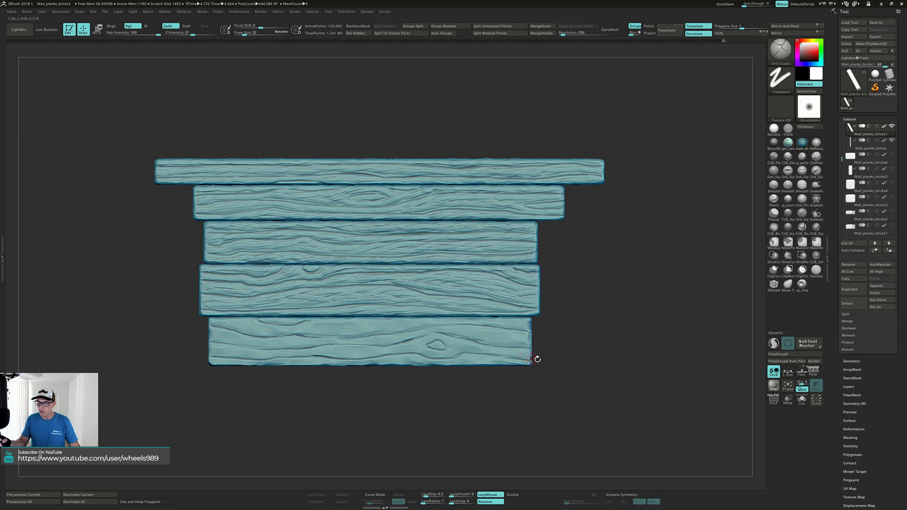
Make all subtools visible and frame the planks together with the stone bricks
{"action": "left_click_drag", "start_coordinate": [536, 359], "coordinate": [553, 289], "text": "alt"}
{"action": "left_click_drag", "start_coordinate": [564, 336], "coordinate": [555, 289], "text": "alt"}
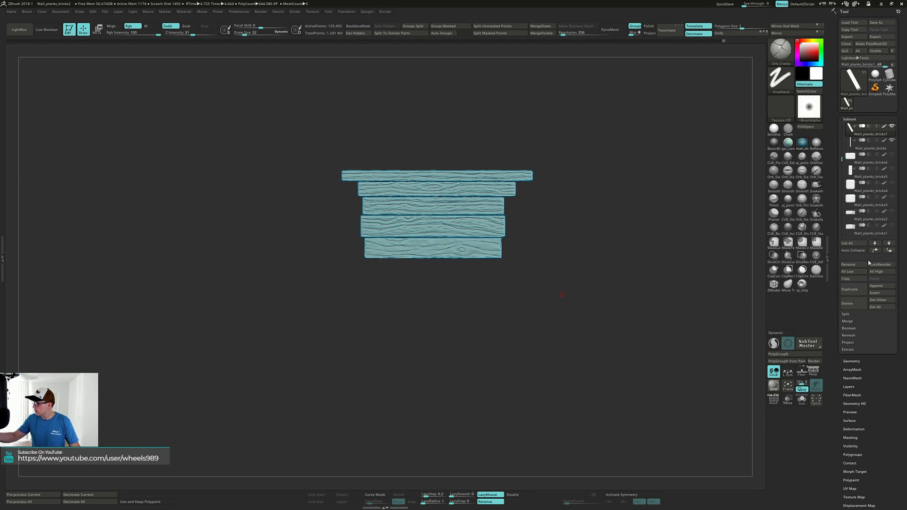
{"action": "left_click", "coordinate": [893, 127], "text": "shift"}
{"action": "left_click_drag", "start_coordinate": [572, 275], "coordinate": [570, 298], "text": "alt"}
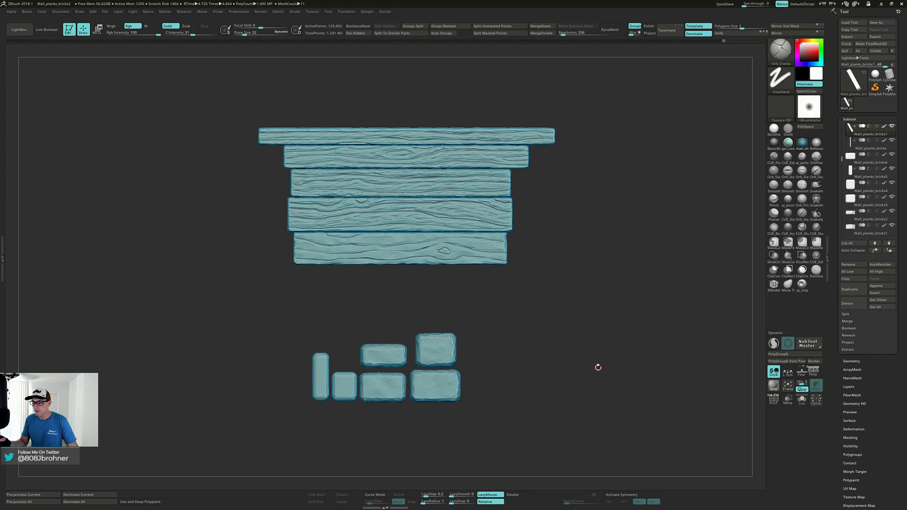
Examine the finished wood planks and stone bricks together from the front and from slight angles on both sides
{"action": "mouse_move", "coordinate": [597, 367]}
{"action": "left_mouse_down"}
{"action": "mouse_move", "coordinate": [607, 352]}
{"action": "mouse_move", "coordinate": [592, 337]}
{"action": "mouse_move", "coordinate": [608, 364]}
{"action": "left_mouse_up"}
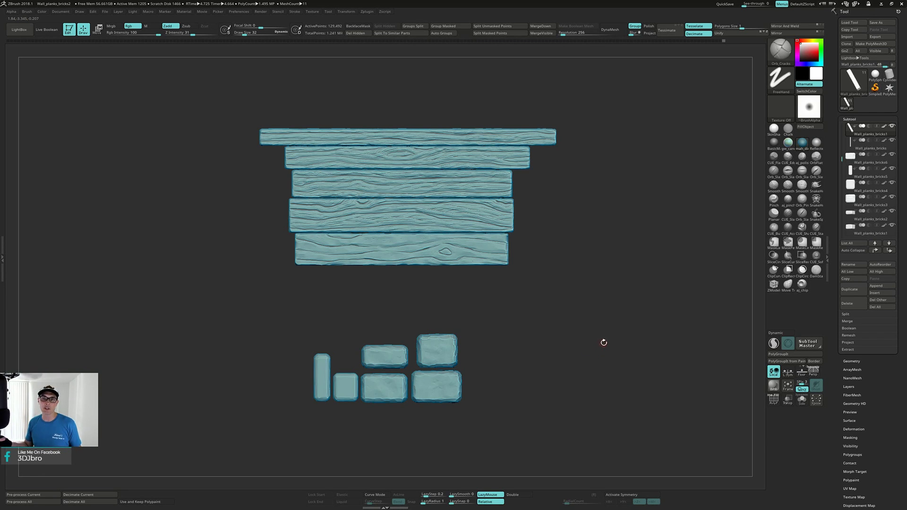
{"action": "mouse_move", "coordinate": [601, 347]}
{"action": "left_mouse_down"}
{"action": "mouse_move", "coordinate": [596, 358]}
{"action": "mouse_move", "coordinate": [601, 347]}
{"action": "left_mouse_up"}
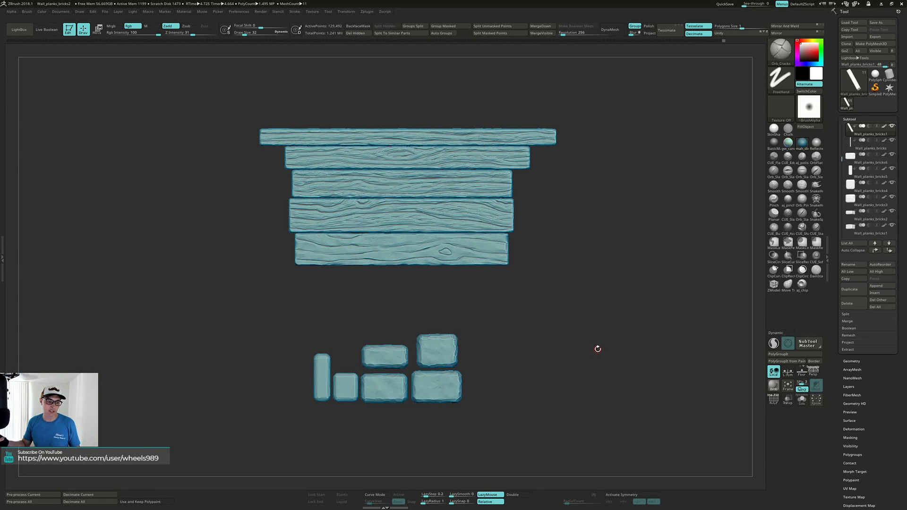
{"action": "left_click_drag", "start_coordinate": [599, 348], "coordinate": [609, 310]}
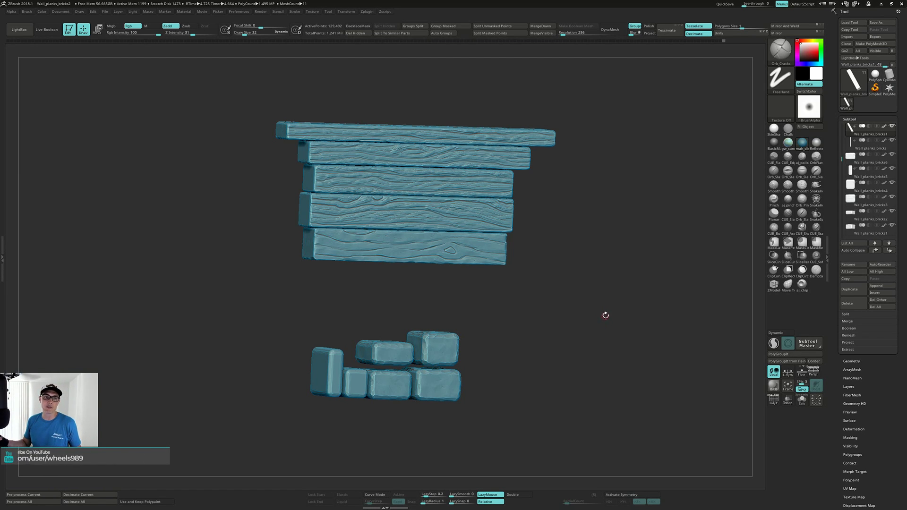
{"action": "left_click_drag", "start_coordinate": [604, 315], "coordinate": [595, 324]}
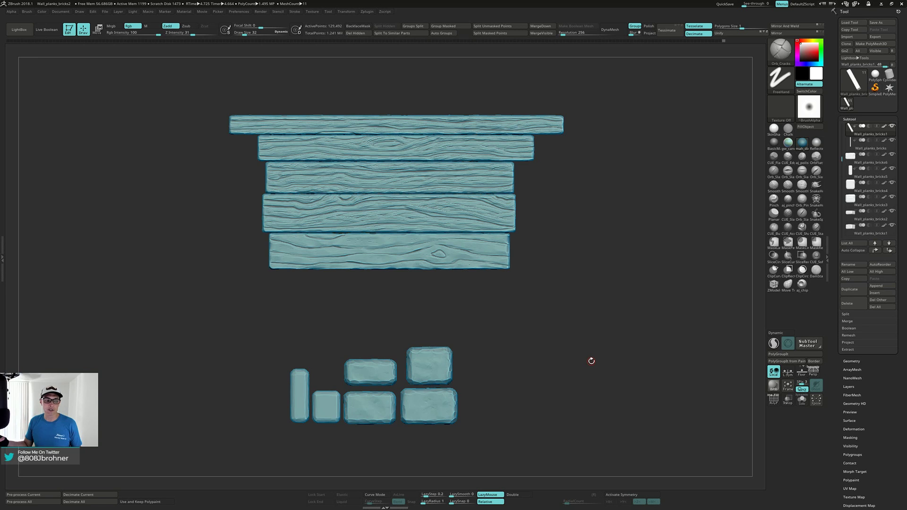
{"action": "mouse_move", "coordinate": [599, 342]}
{"action": "left_mouse_down"}
{"action": "mouse_move", "coordinate": [599, 320]}
{"action": "mouse_move", "coordinate": [596, 344]}
{"action": "left_mouse_up"}
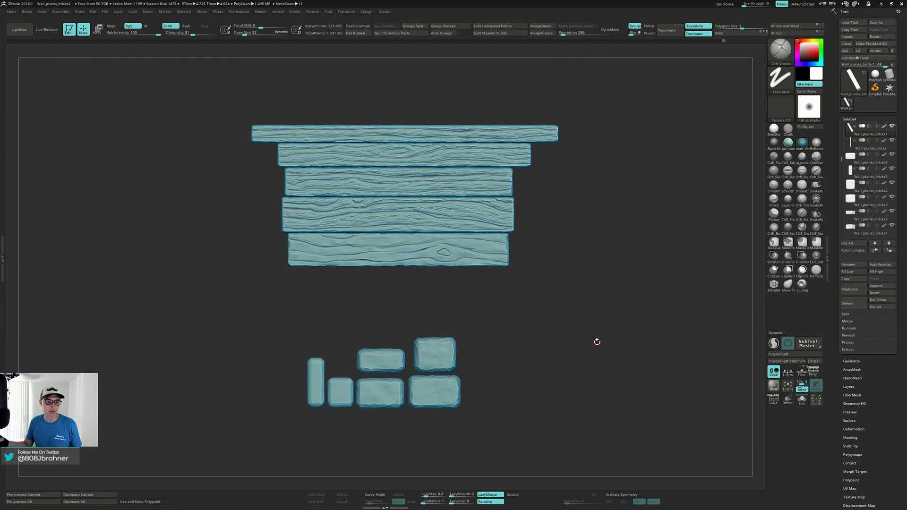
{"action": "mouse_move", "coordinate": [597, 342]}
{"action": "left_mouse_down"}
{"action": "mouse_move", "coordinate": [610, 342]}
{"action": "mouse_move", "coordinate": [598, 337]}
{"action": "mouse_move", "coordinate": [595, 353]}
{"action": "mouse_move", "coordinate": [607, 335]}
{"action": "left_mouse_up"}
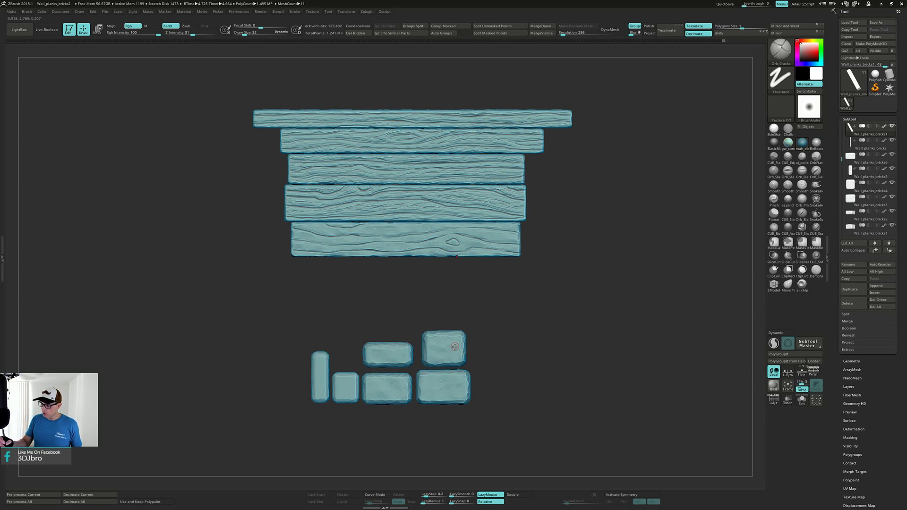
{"action": "right_click_drag", "start_coordinate": [454, 355], "coordinate": [456, 346]}
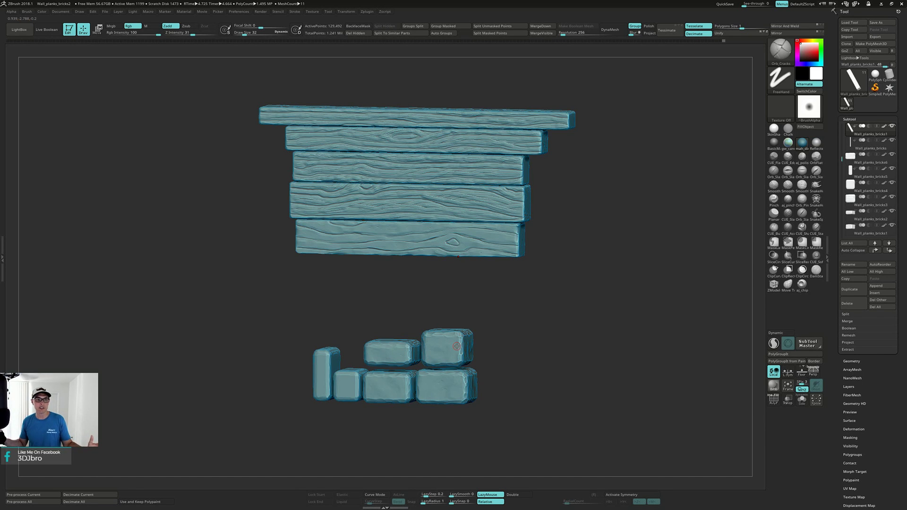
{"action": "left_click_drag", "start_coordinate": [620, 347], "coordinate": [622, 344]}
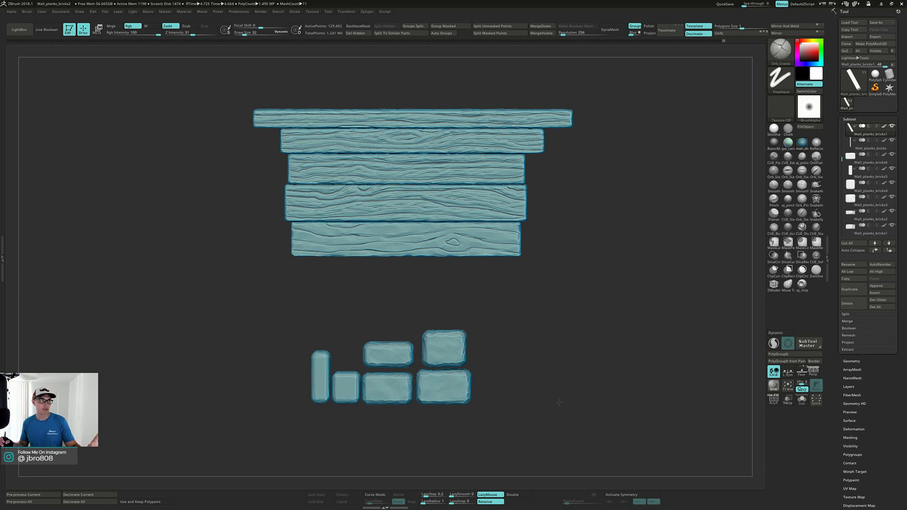
{"action": "left_click_drag", "start_coordinate": [559, 402], "coordinate": [553, 375]}
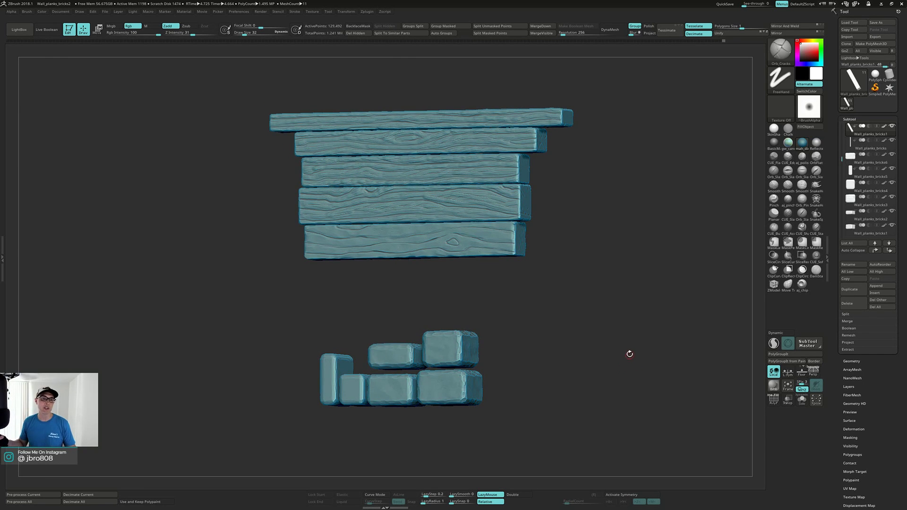
{"action": "left_click_drag", "start_coordinate": [626, 358], "coordinate": [630, 359]}
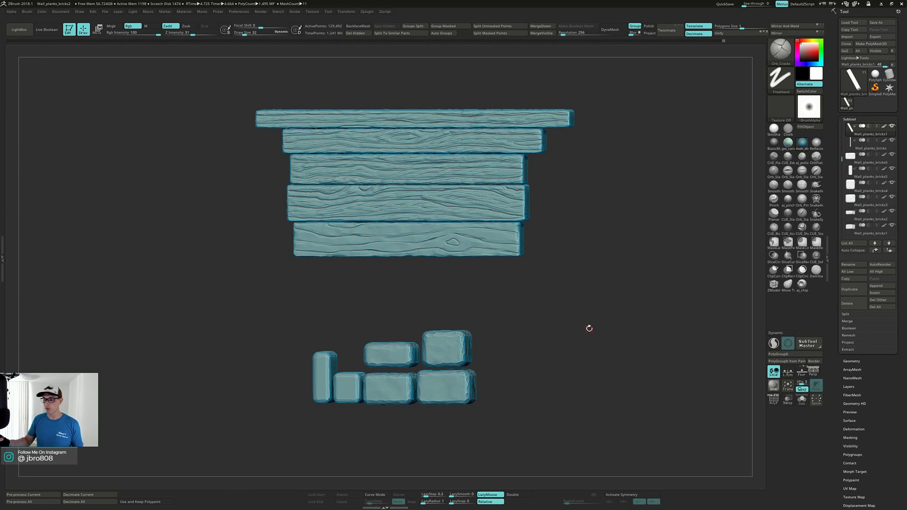
{"action": "mouse_move", "coordinate": [589, 327]}
{"action": "left_mouse_down"}
{"action": "mouse_move", "coordinate": [597, 320]}
{"action": "mouse_move", "coordinate": [592, 333]}
{"action": "mouse_move", "coordinate": [587, 324]}
{"action": "mouse_move", "coordinate": [607, 331]}
{"action": "mouse_move", "coordinate": [639, 314]}
{"action": "mouse_move", "coordinate": [587, 314]}
{"action": "mouse_move", "coordinate": [585, 338]}
{"action": "left_mouse_up"}
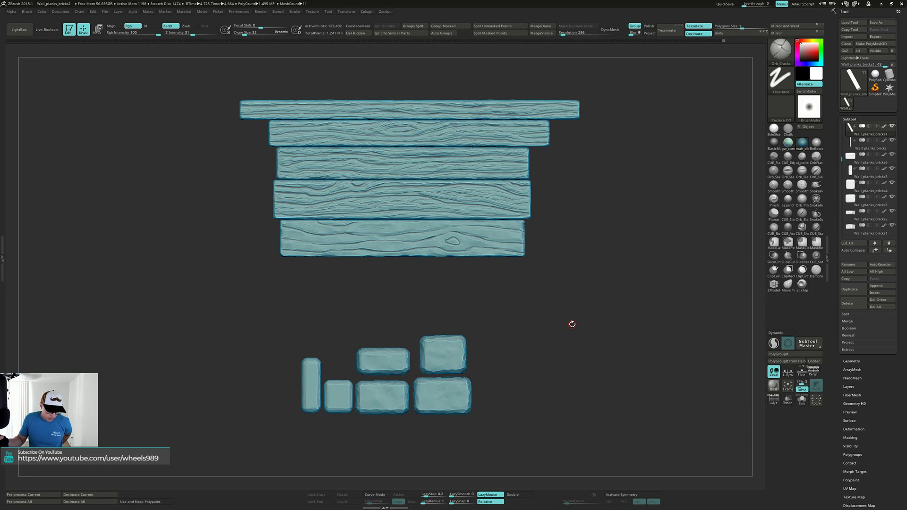
{"action": "mouse_move", "coordinate": [570, 327]}
{"action": "left_mouse_down"}
{"action": "mouse_move", "coordinate": [576, 307]}
{"action": "mouse_move", "coordinate": [571, 318]}
{"action": "left_mouse_up"}
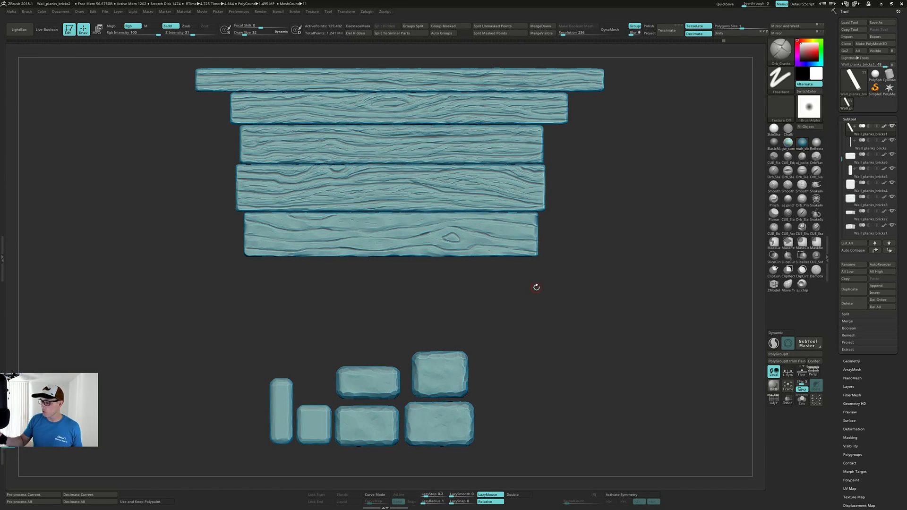
{"action": "mouse_move", "coordinate": [531, 324]}
{"action": "left_mouse_down", "text": "alt"}
{"action": "mouse_move", "coordinate": [540, 339]}
{"action": "mouse_move", "coordinate": [533, 339]}
{"action": "left_mouse_up", "text": "alt"}
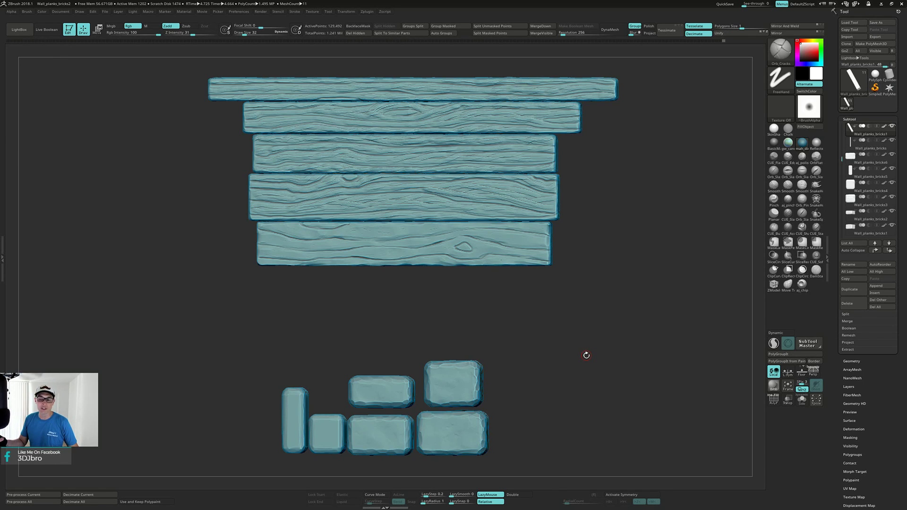
{"action": "left_click_drag", "start_coordinate": [587, 361], "coordinate": [588, 359]}
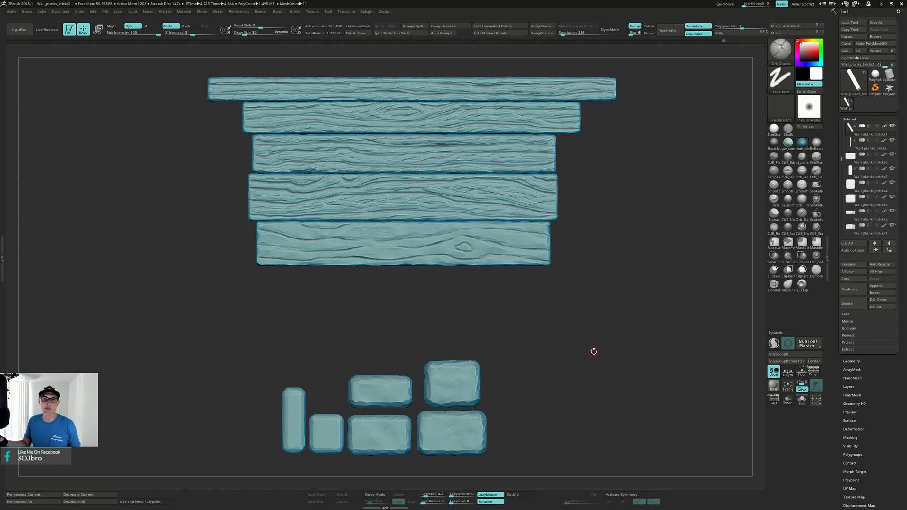
{"action": "left_click_drag", "start_coordinate": [595, 350], "coordinate": [597, 346]}
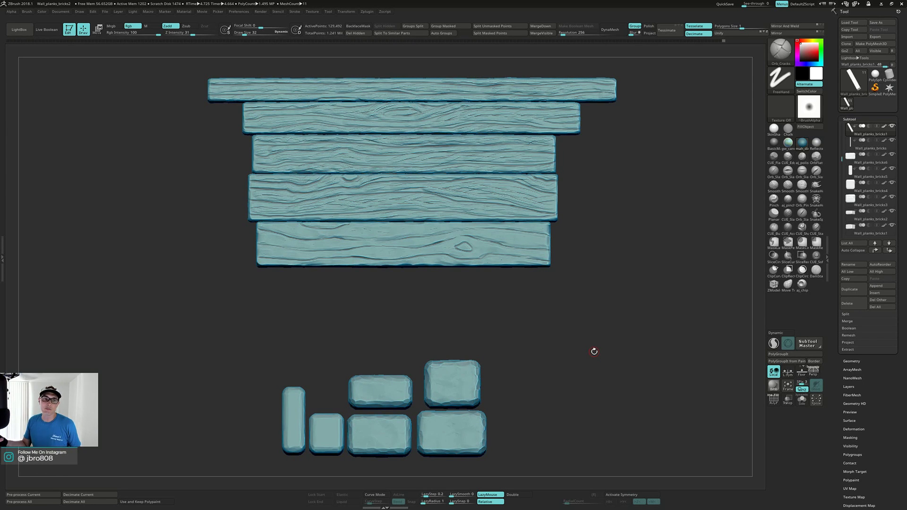
{"action": "left_click_drag", "start_coordinate": [598, 346], "coordinate": [598, 328]}
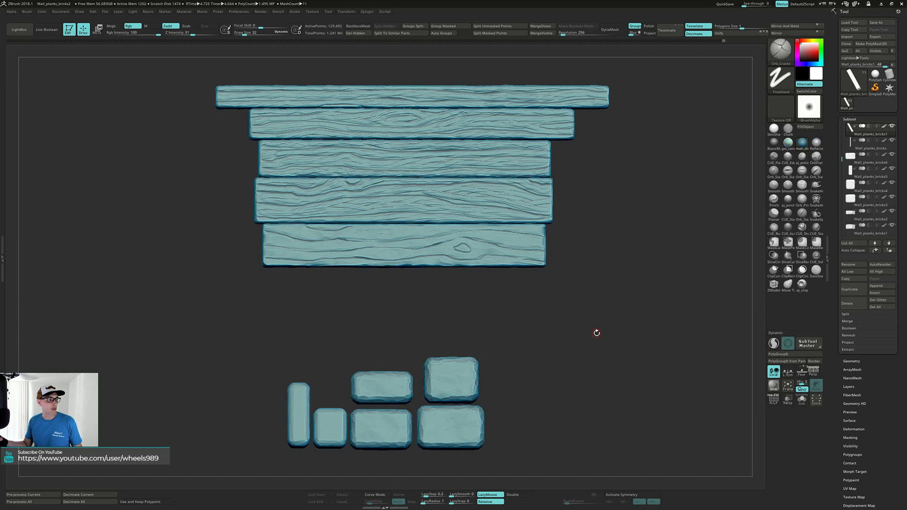
{"action": "left_click_drag", "start_coordinate": [599, 329], "coordinate": [601, 330]}
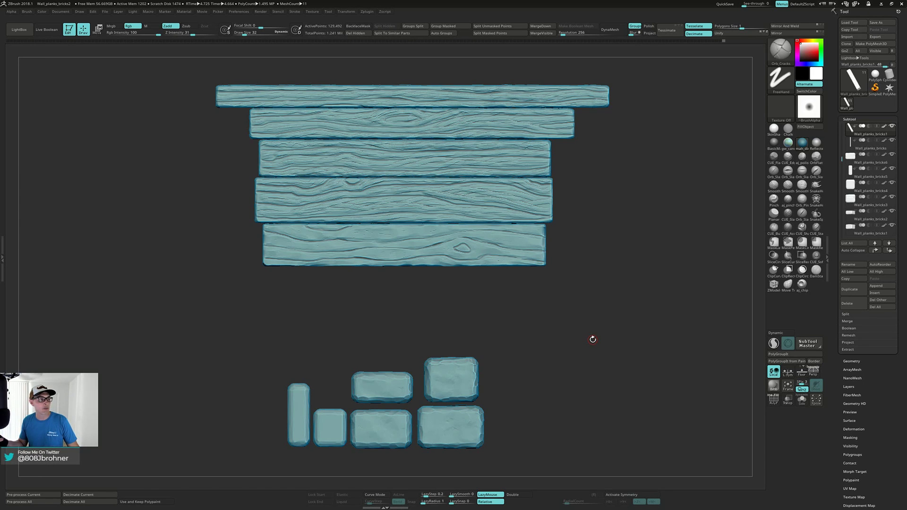
{"action": "left_click_drag", "start_coordinate": [597, 342], "coordinate": [596, 339]}
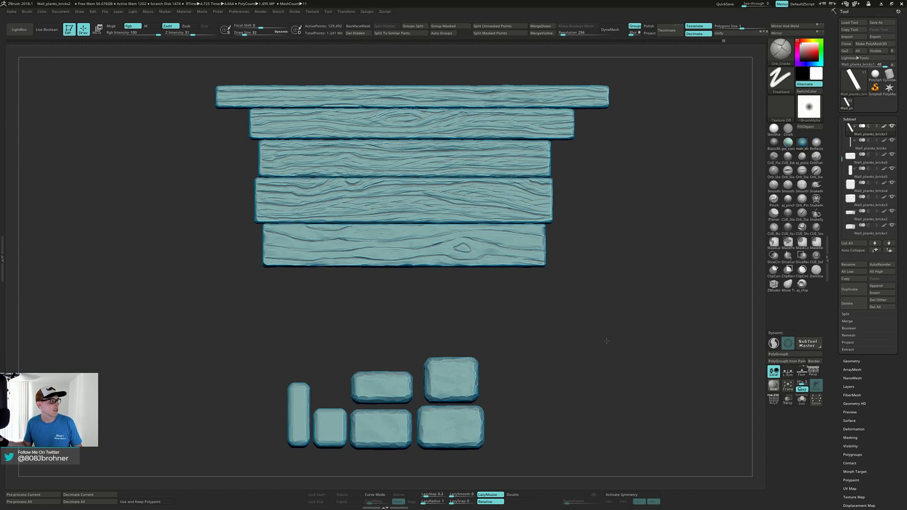
{"action": "left_click_drag", "start_coordinate": [606, 340], "coordinate": [609, 334]}
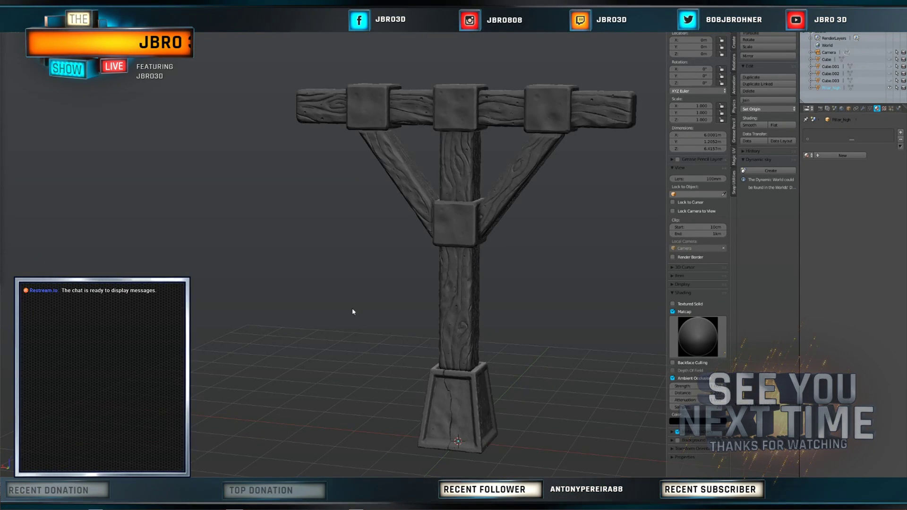
{"action": "middle_click_drag", "start_coordinate": [599, 430], "coordinate": [595, 397]}
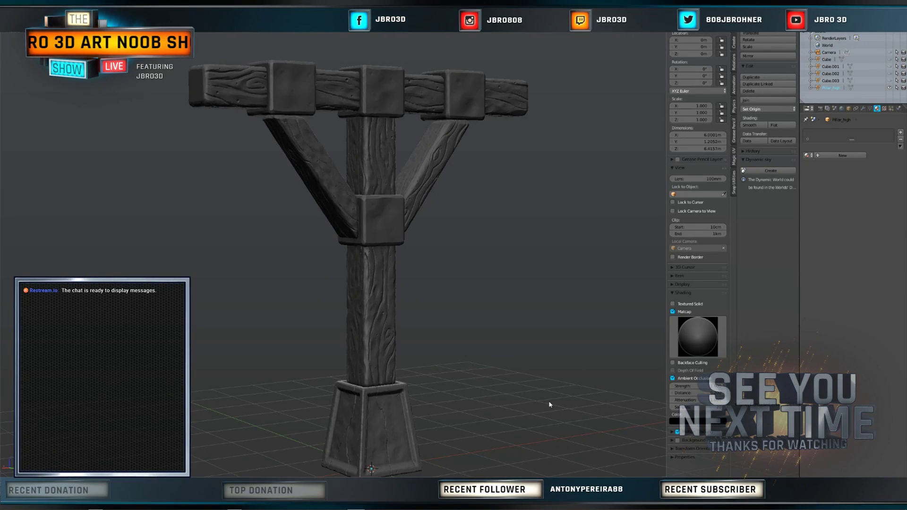